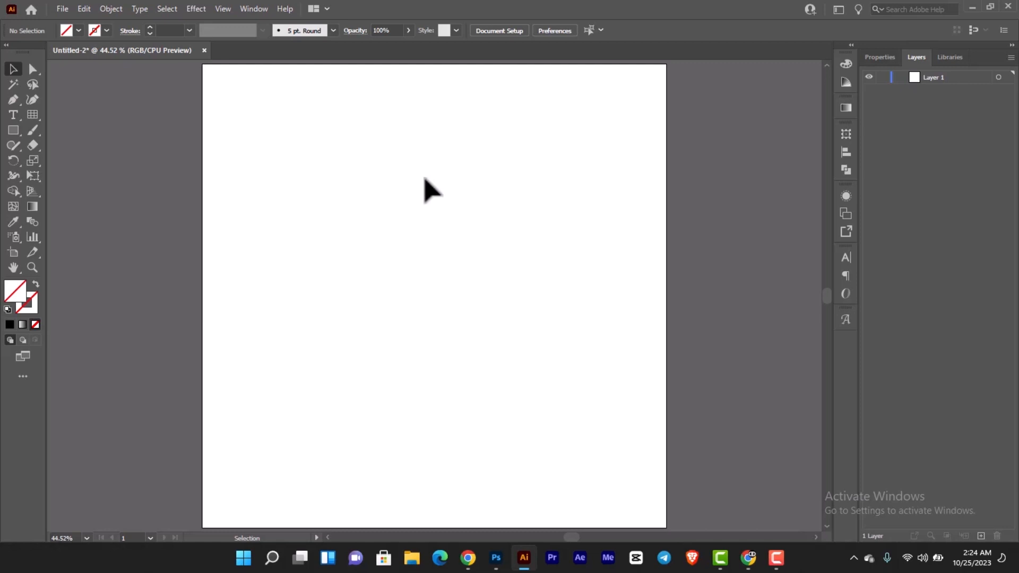
# Add the text MAVERICK, enlarge it to about 127 pt and place it near the top of the artboard.
pyautogui.press('t')
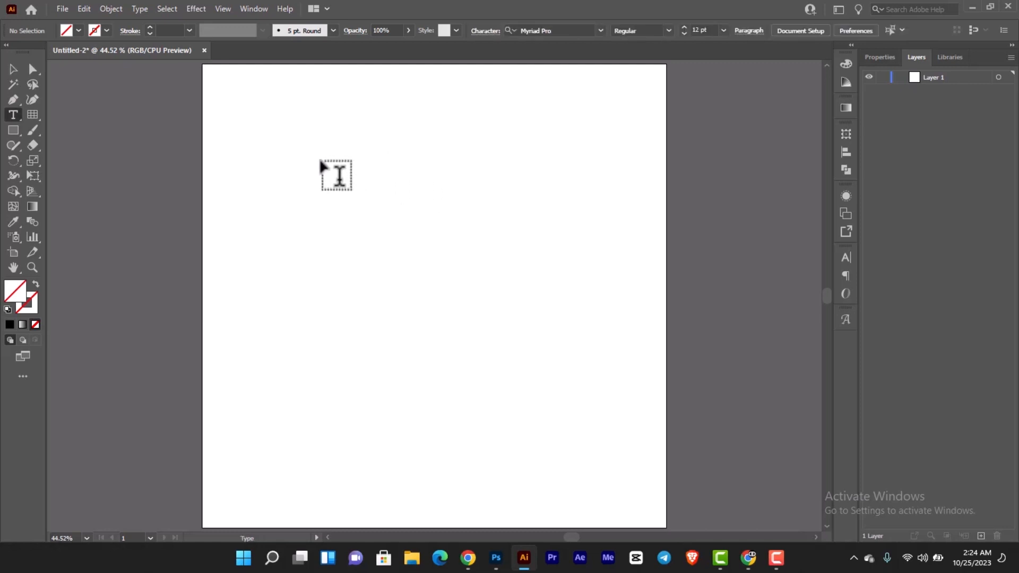
pyautogui.click(293, 127)
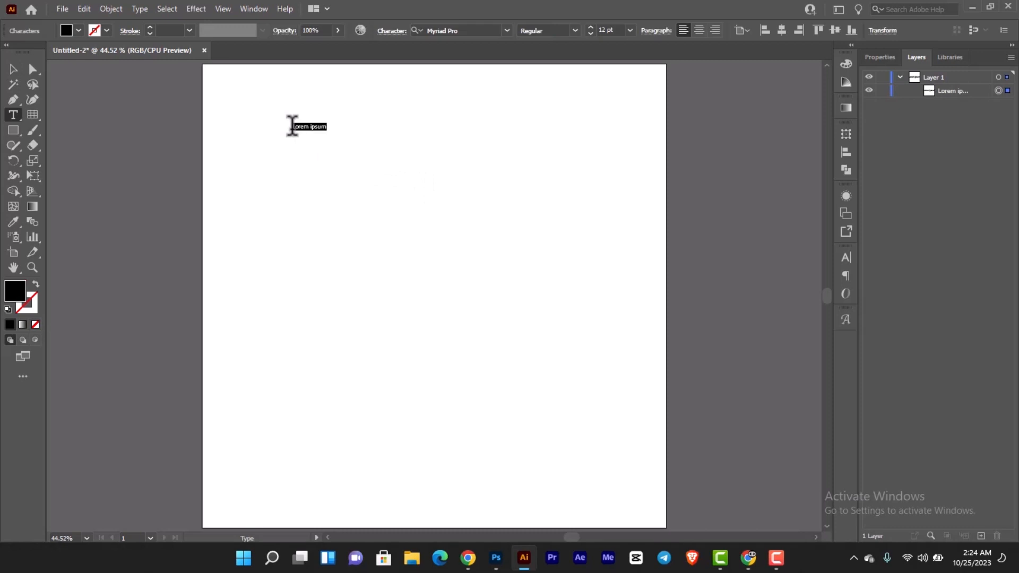
pyautogui.write('MAVERICK')
pyautogui.click(13, 71)
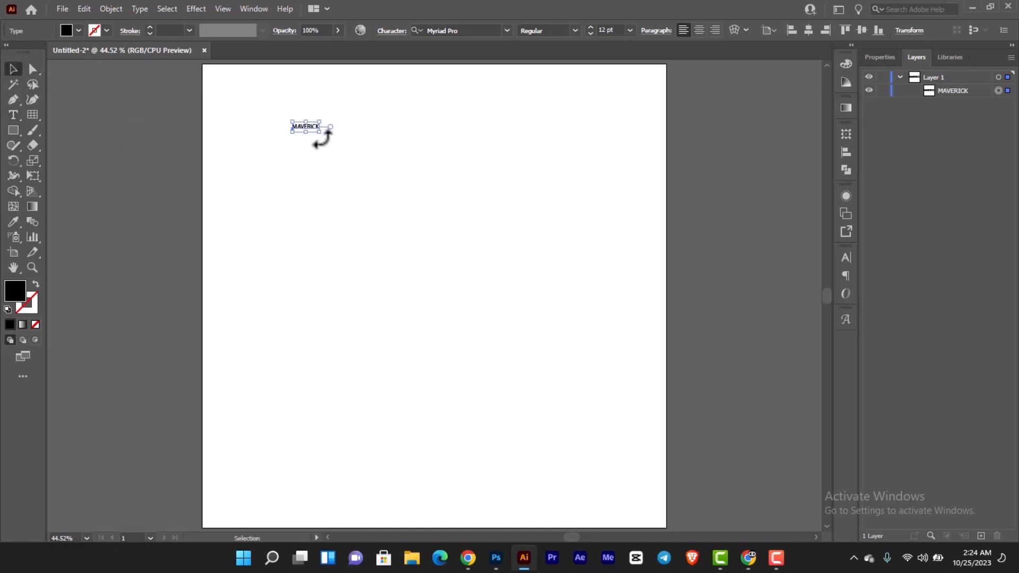
pyautogui.moveTo(321, 133); pyautogui.dragTo(571, 304)
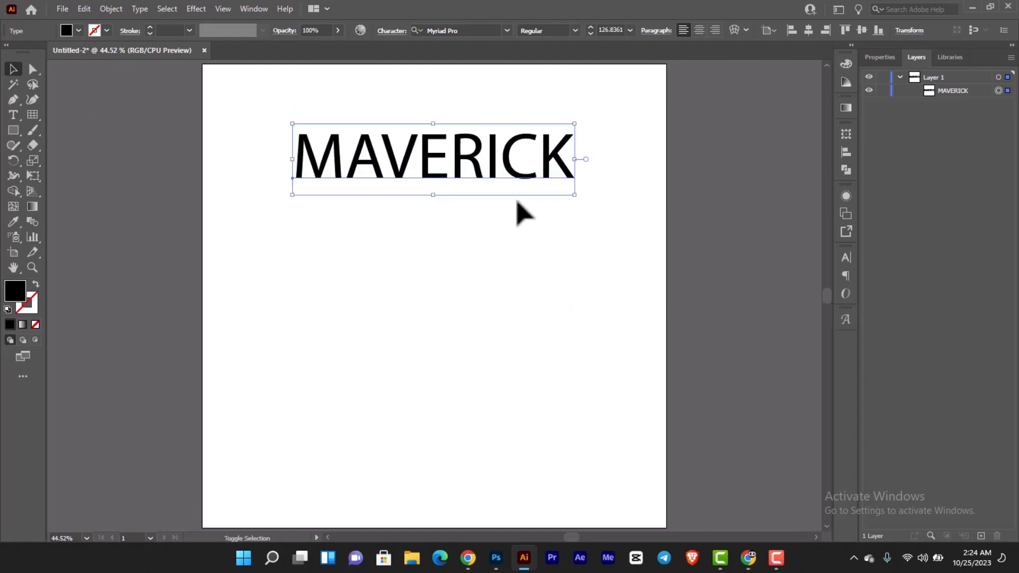
pyautogui.moveTo(505, 170); pyautogui.dragTo(496, 142)
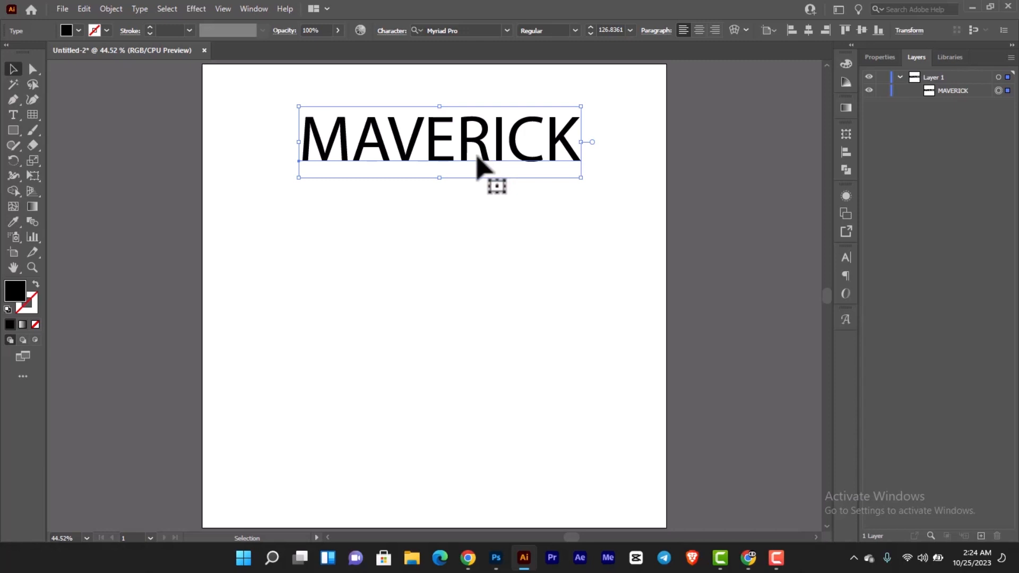
# Sketch an M-shaped house outline with four small window panes inside it below the text, using the Paintbrush.
pyautogui.click(34, 128)
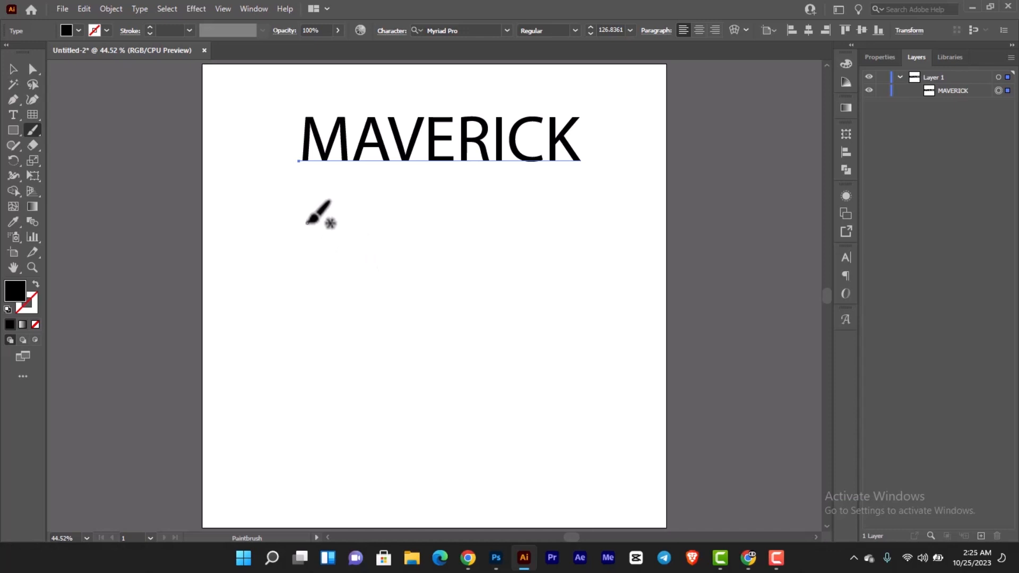
pyautogui.moveTo(307, 222); pyautogui.dragTo(310, 328)
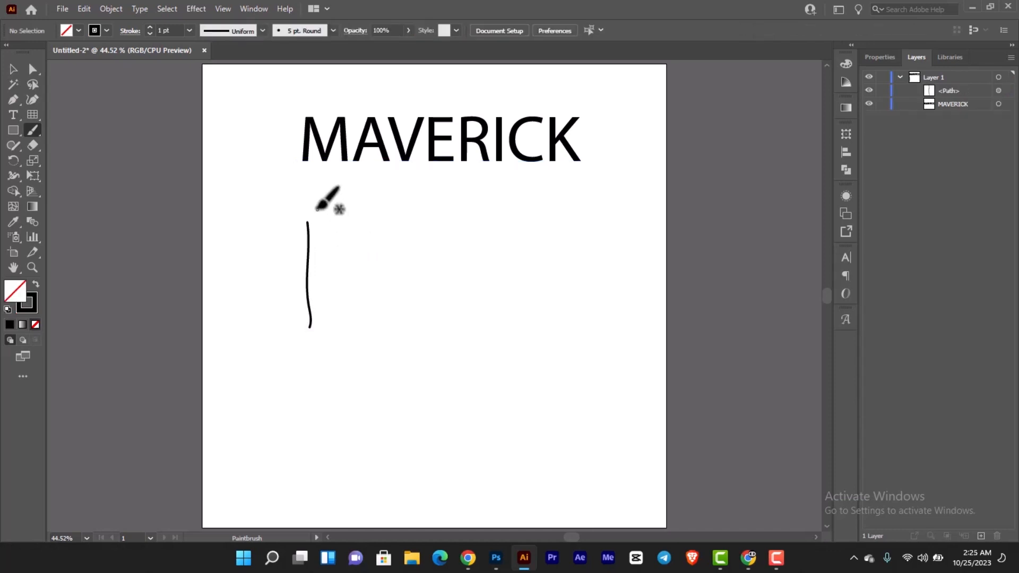
pyautogui.moveTo(308, 222)
pyautogui.mouseDown()
pyautogui.moveTo(350, 287)
pyautogui.moveTo(349, 317)
pyautogui.moveTo(347, 330)
pyautogui.moveTo(303, 323)
pyautogui.mouseUp()
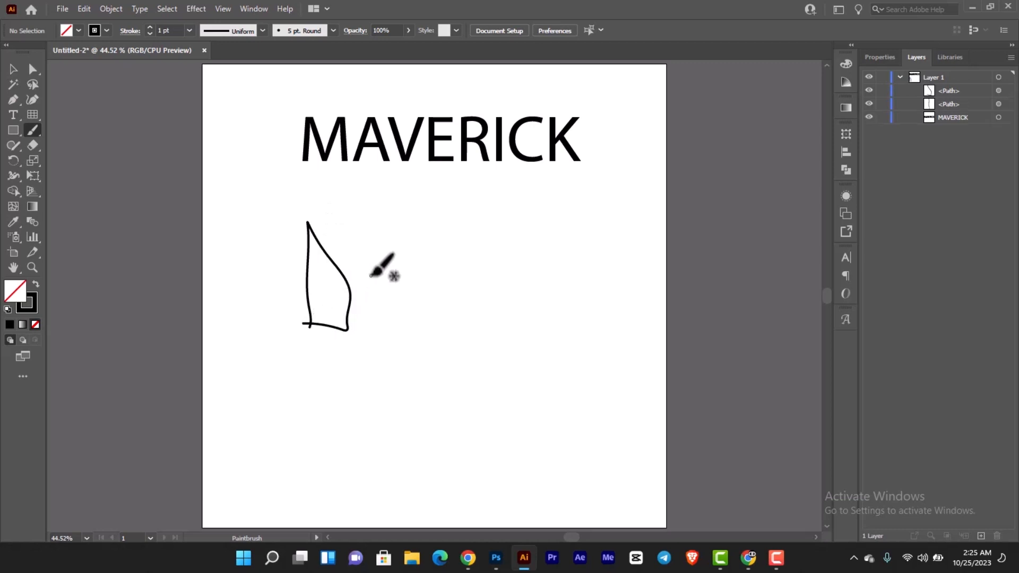
pyautogui.hotkey('ctrl', 'z')
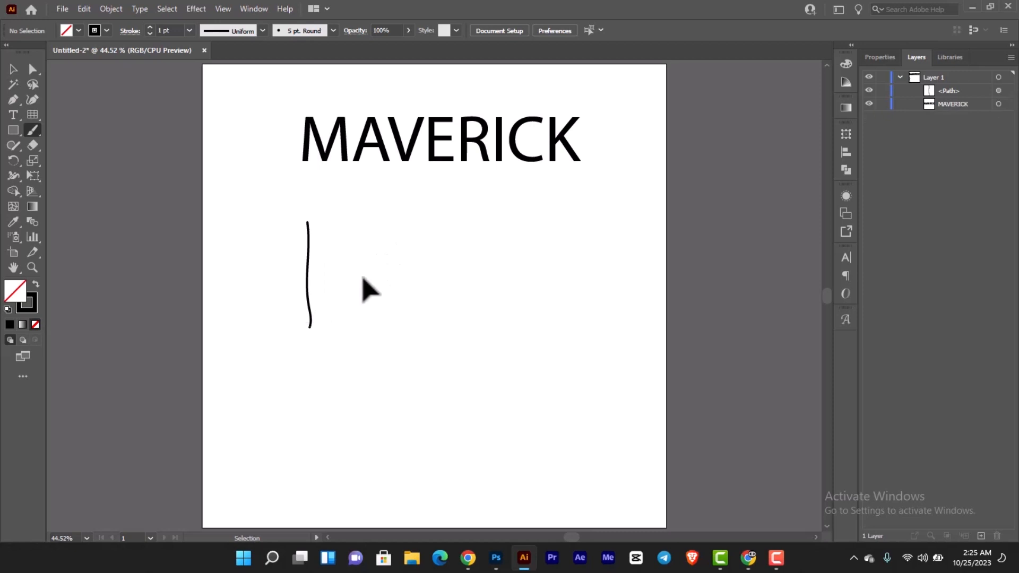
pyautogui.moveTo(307, 223)
pyautogui.mouseDown()
pyautogui.moveTo(378, 273)
pyautogui.moveTo(341, 284)
pyautogui.moveTo(341, 331)
pyautogui.moveTo(310, 324)
pyautogui.mouseUp()
pyautogui.moveTo(377, 271)
pyautogui.mouseDown()
pyautogui.moveTo(427, 223)
pyautogui.moveTo(439, 244)
pyautogui.mouseUp()
pyautogui.hotkey('ctrl', 'z')
pyautogui.moveTo(376, 272)
pyautogui.mouseDown()
pyautogui.moveTo(433, 233)
pyautogui.moveTo(431, 337)
pyautogui.mouseUp()
pyautogui.moveTo(378, 269)
pyautogui.mouseDown()
pyautogui.moveTo(409, 291)
pyautogui.moveTo(400, 336)
pyautogui.moveTo(426, 334)
pyautogui.mouseUp()
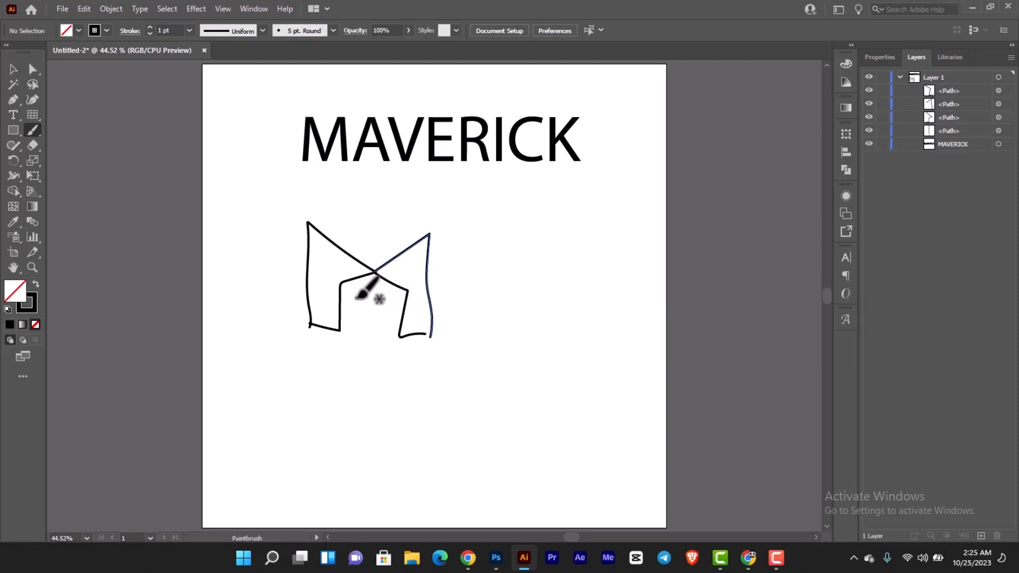
pyautogui.moveTo(355, 306)
pyautogui.mouseDown()
pyautogui.moveTo(360, 296)
pyautogui.moveTo(367, 306)
pyautogui.moveTo(354, 305)
pyautogui.moveTo(384, 306)
pyautogui.moveTo(386, 297)
pyautogui.moveTo(374, 295)
pyautogui.moveTo(360, 323)
pyautogui.moveTo(367, 315)
pyautogui.moveTo(354, 314)
pyautogui.moveTo(386, 317)
pyautogui.moveTo(374, 312)
pyautogui.mouseUp()
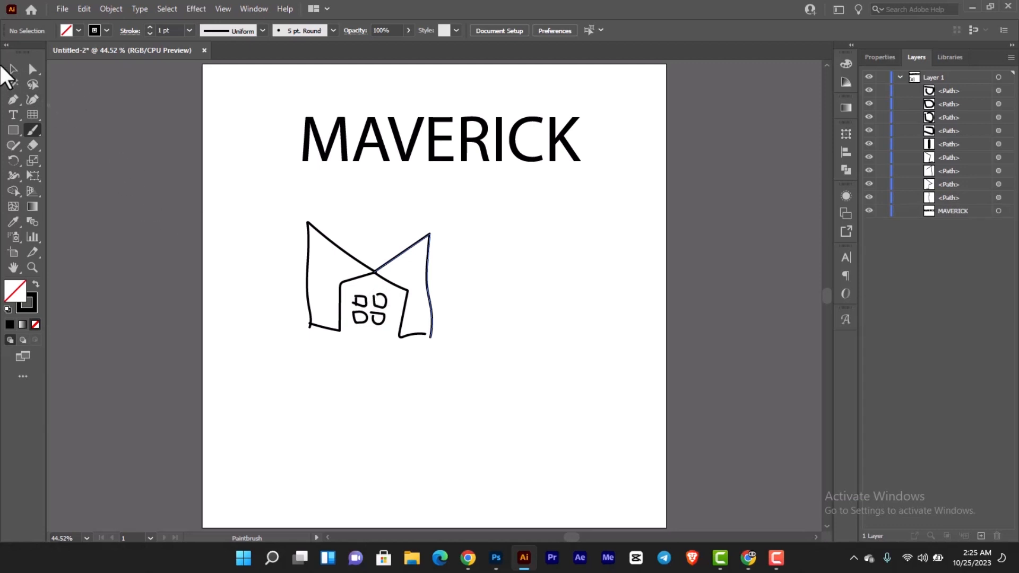
# Scale down the whole M-house sketch and place it on the canvas just left of the artboard.
pyautogui.click(12, 69)
pyautogui.moveTo(465, 384)
pyautogui.mouseDown()
pyautogui.moveTo(287, 257)
pyautogui.moveTo(330, 274)
pyautogui.mouseUp()
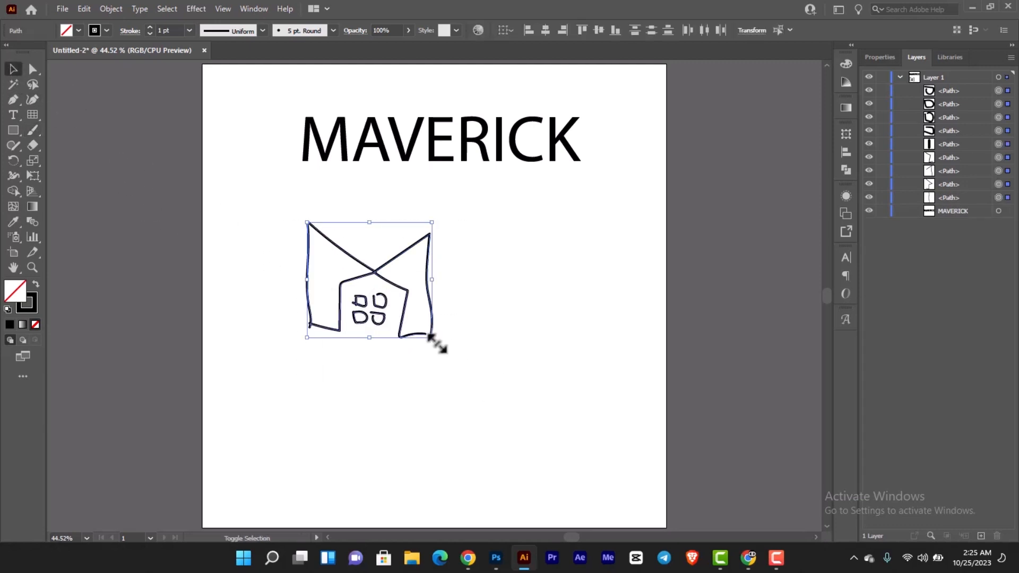
pyautogui.moveTo(432, 336)
pyautogui.mouseDown()
pyautogui.moveTo(410, 296)
pyautogui.moveTo(158, 213)
pyautogui.mouseUp()
pyautogui.click(149, 296)
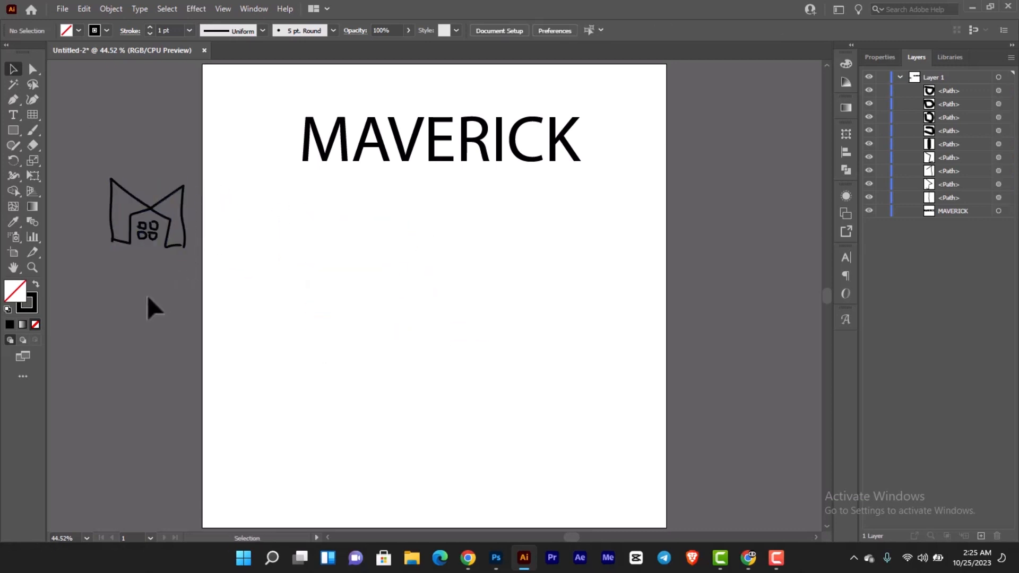
# Select all paths of the small sketch and nudge them farther left, away from the artboard edge.
pyautogui.moveTo(184, 264); pyautogui.dragTo(179, 255)
pyautogui.click(141, 216)
pyautogui.moveTo(165, 234); pyautogui.dragTo(194, 267)
pyautogui.hotkey('shift', 'Left')
pyautogui.hotkey('shift', 'Left')
pyautogui.hotkey('shift', 'Left')
pyautogui.hotkey('shift', 'Left')
pyautogui.hotkey('shift', 'Left')
pyautogui.hotkey('shift', 'Left')
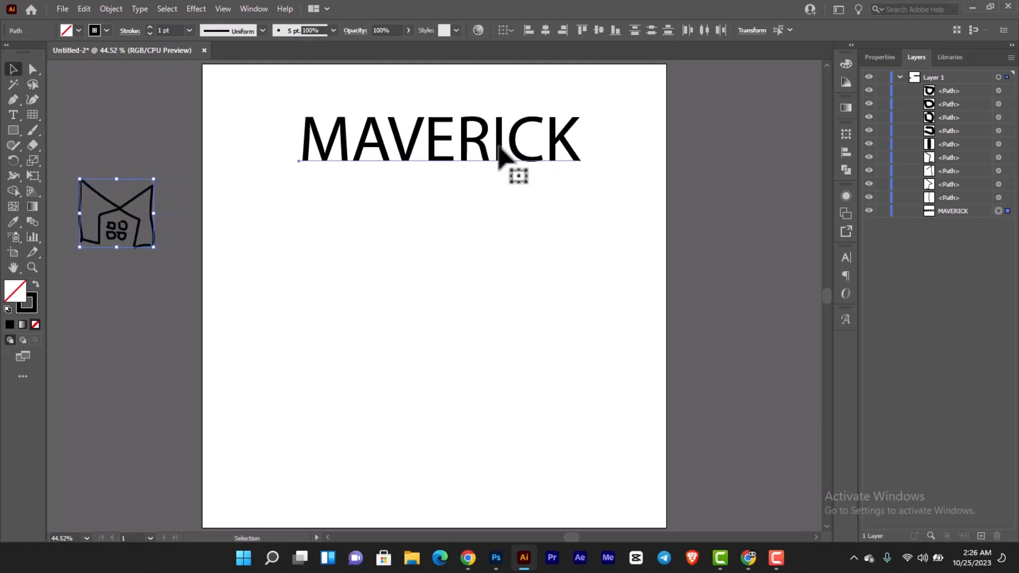
# Move the MAVERICK text off the artboard to its right and shrink it to about 84 pt.
pyautogui.moveTo(505, 155); pyautogui.dragTo(835, 144)
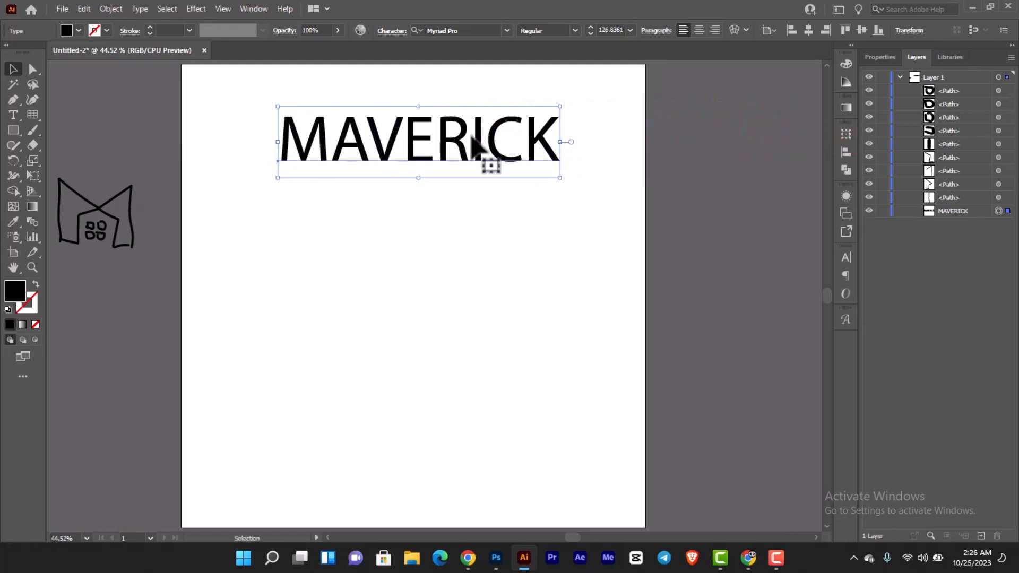
pyautogui.moveTo(560, 178); pyautogui.dragTo(744, 130)
pyautogui.moveTo(685, 114)
pyautogui.mouseDown()
pyautogui.moveTo(739, 125)
pyautogui.moveTo(701, 108)
pyautogui.mouseUp()
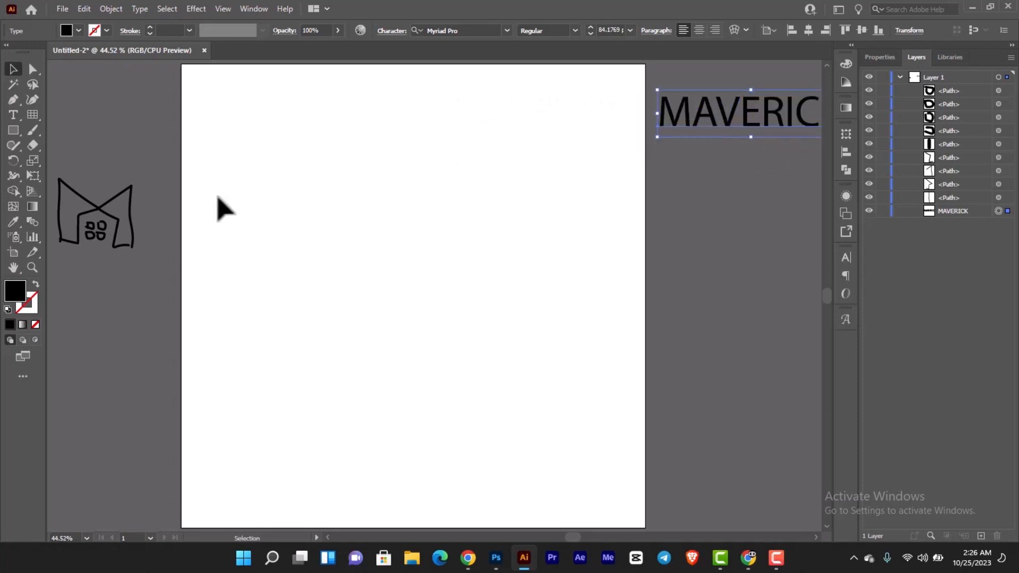
# Create a 900 x 900 px rectangular grid with 60 horizontal and 60 vertical dividers.
pyautogui.click(32, 119)
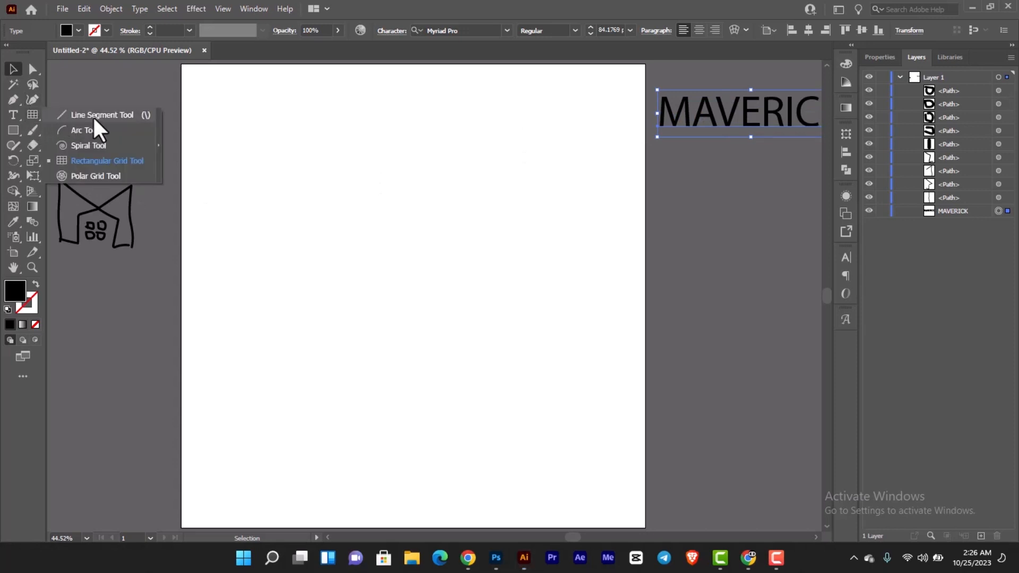
pyautogui.click(93, 116)
pyautogui.click(29, 111)
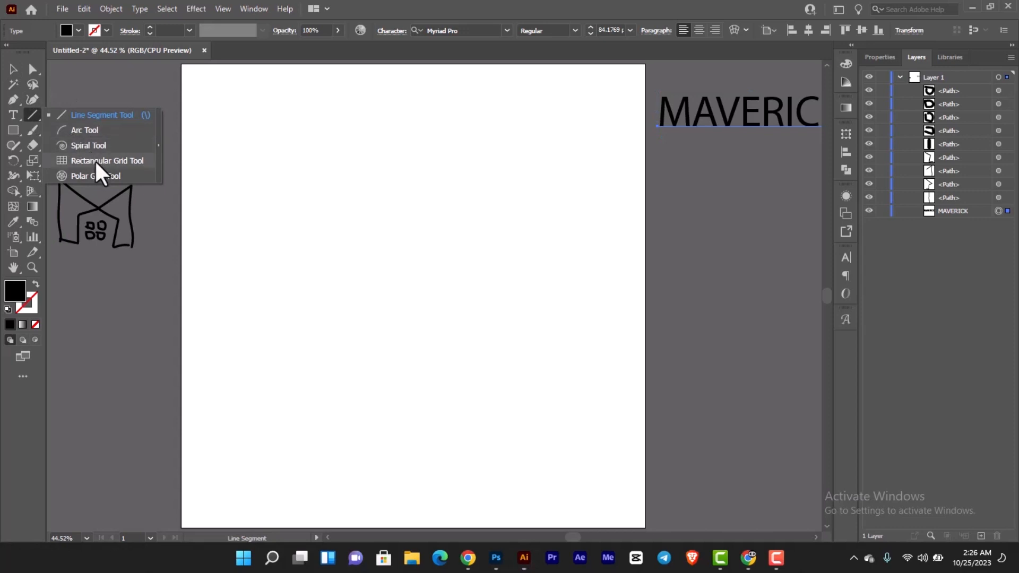
pyautogui.click(94, 160)
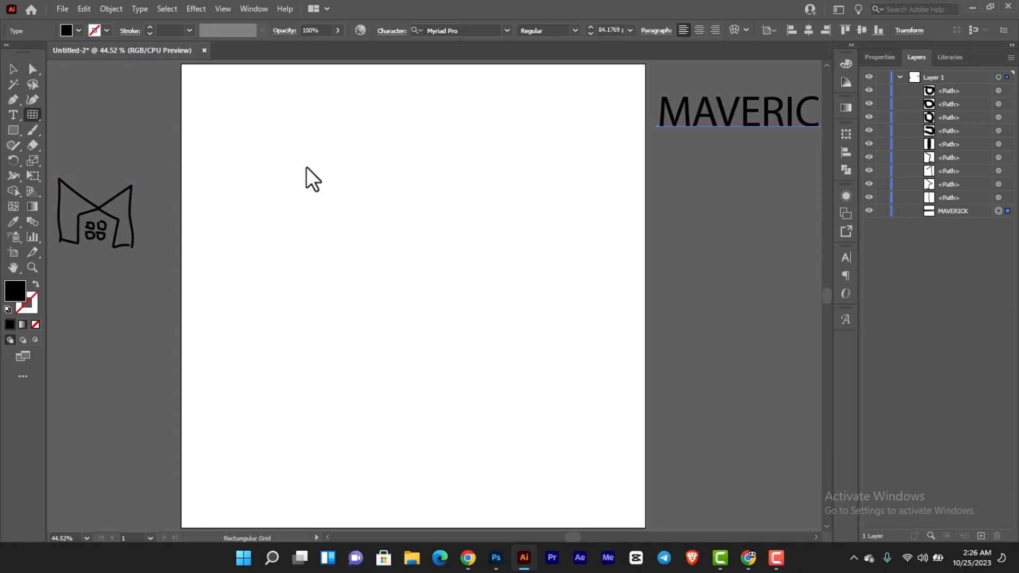
pyautogui.click(307, 167)
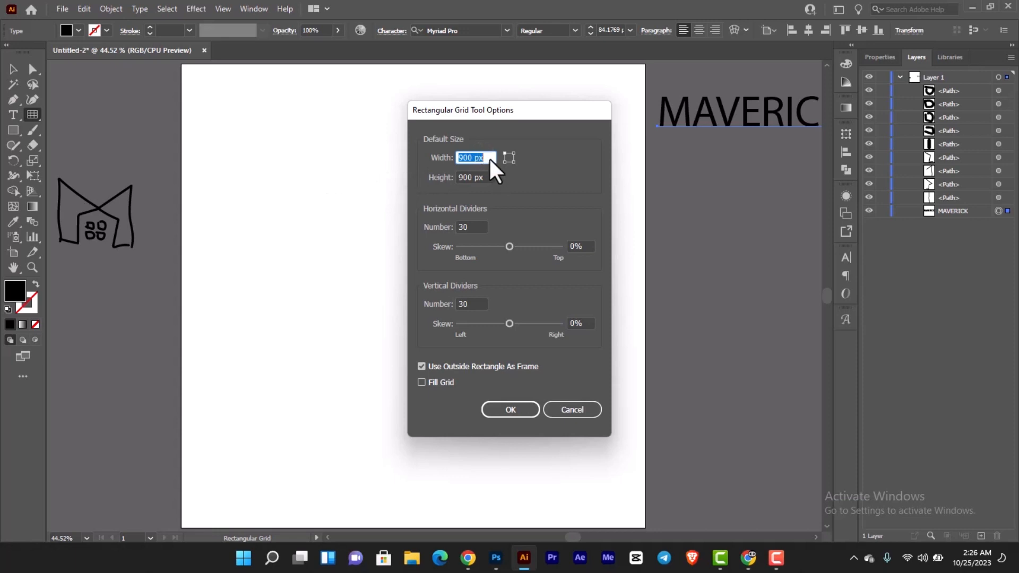
pyautogui.click(477, 227)
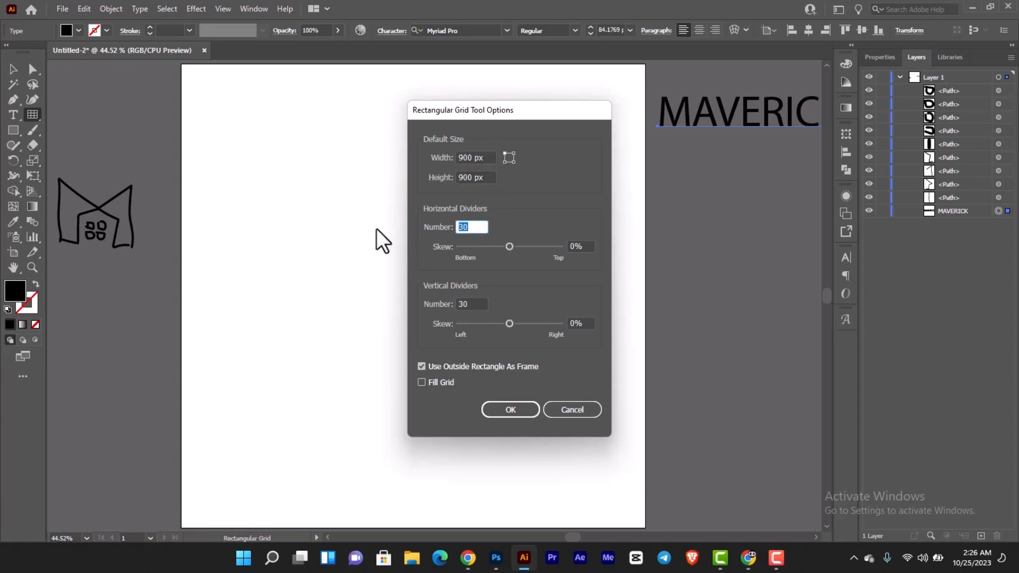
pyautogui.write('60')
pyautogui.click(468, 304)
pyautogui.write('60')
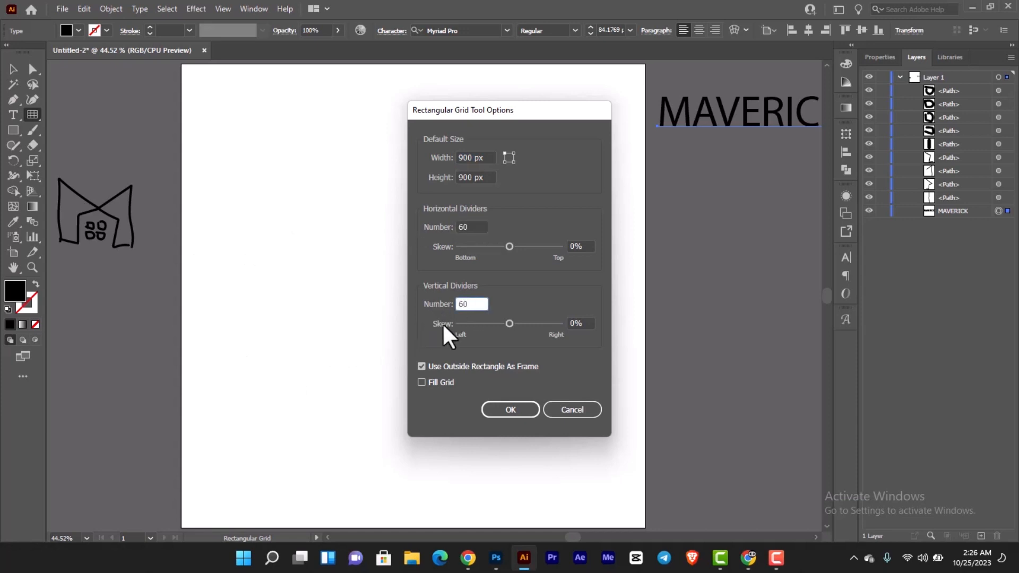
pyautogui.click(506, 408)
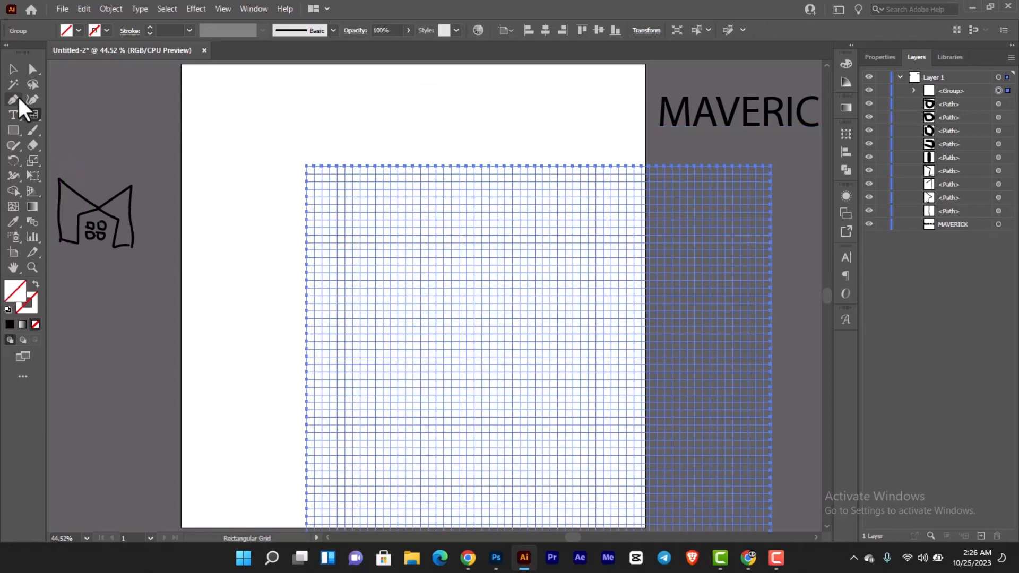
# Center the grid horizontally and vertically on the artboard.
pyautogui.click(13, 70)
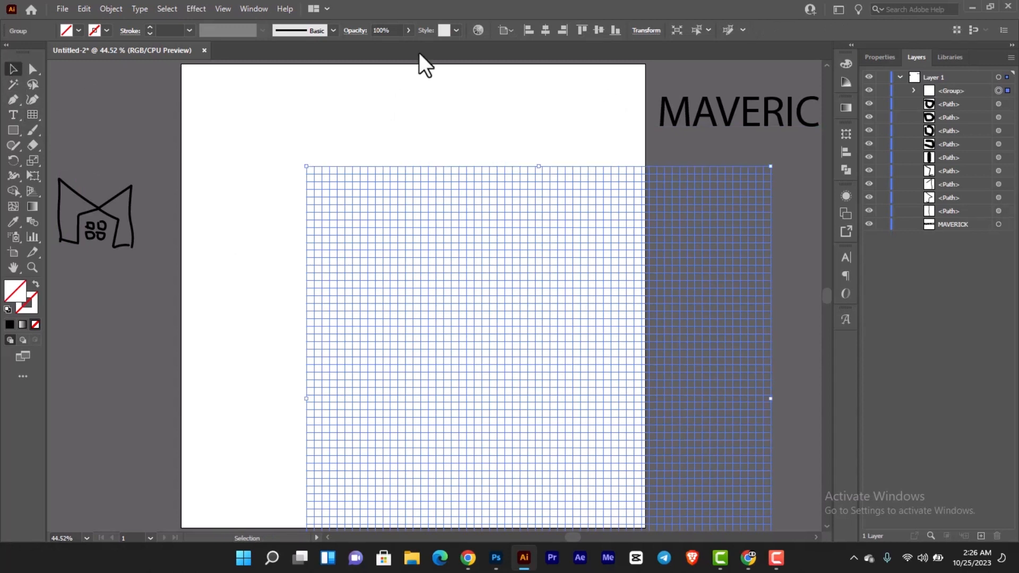
pyautogui.click(547, 30)
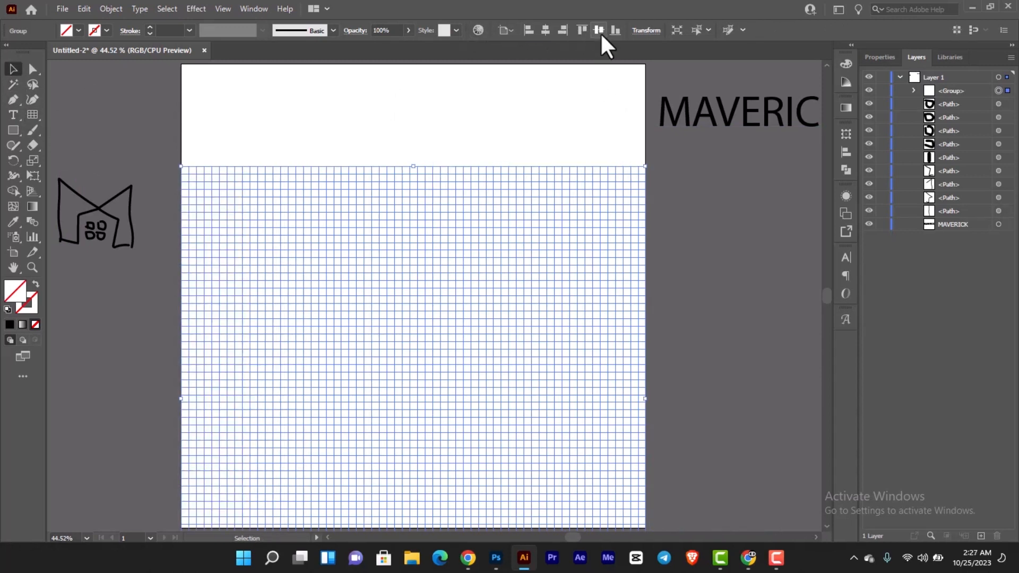
pyautogui.click(599, 30)
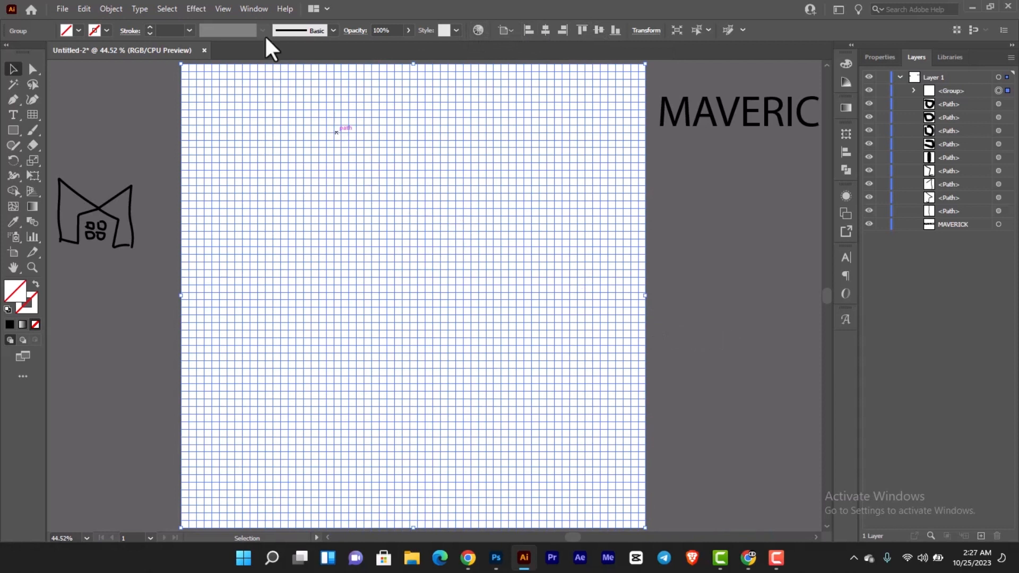
# Convert the grid into guides and lock its group in the layer.
pyautogui.click(226, 6)
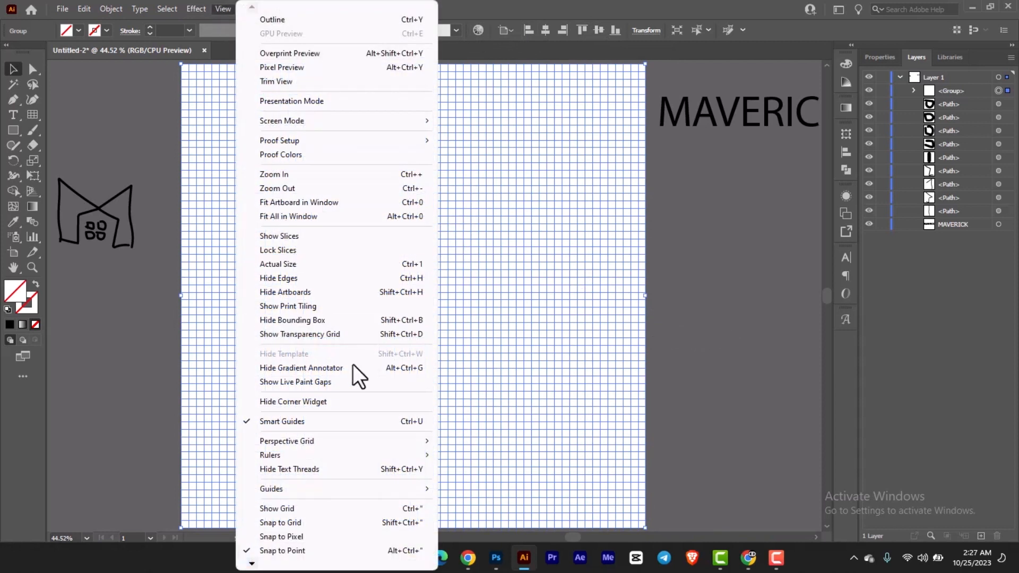
pyautogui.moveTo(394, 490)
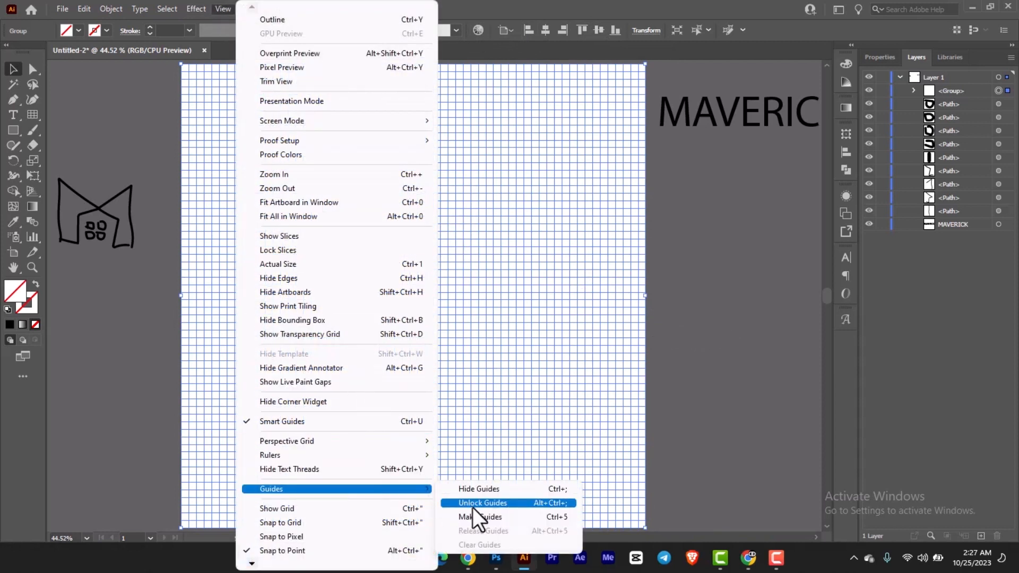
pyautogui.click(492, 518)
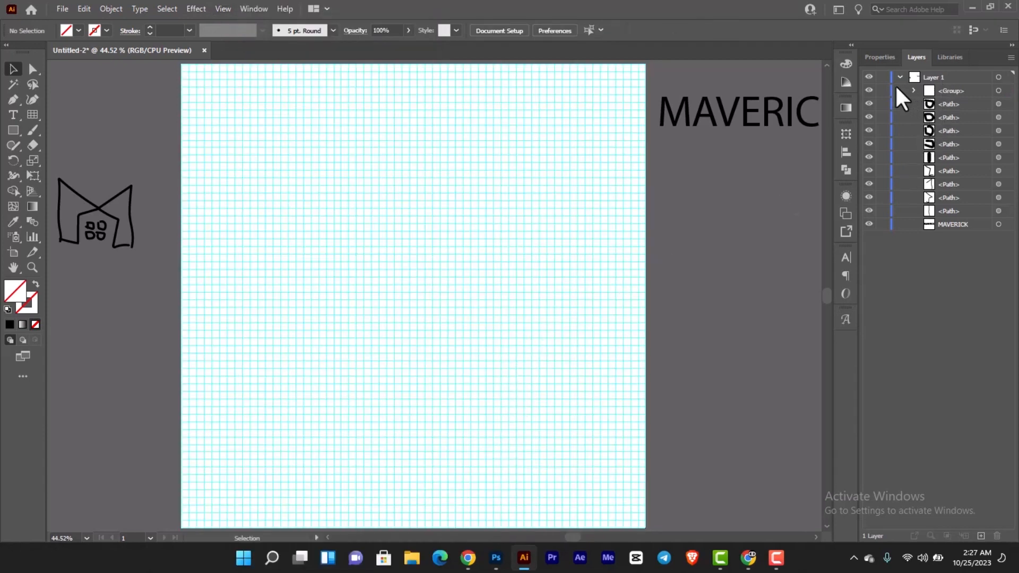
pyautogui.click(869, 90)
pyautogui.click(869, 90)
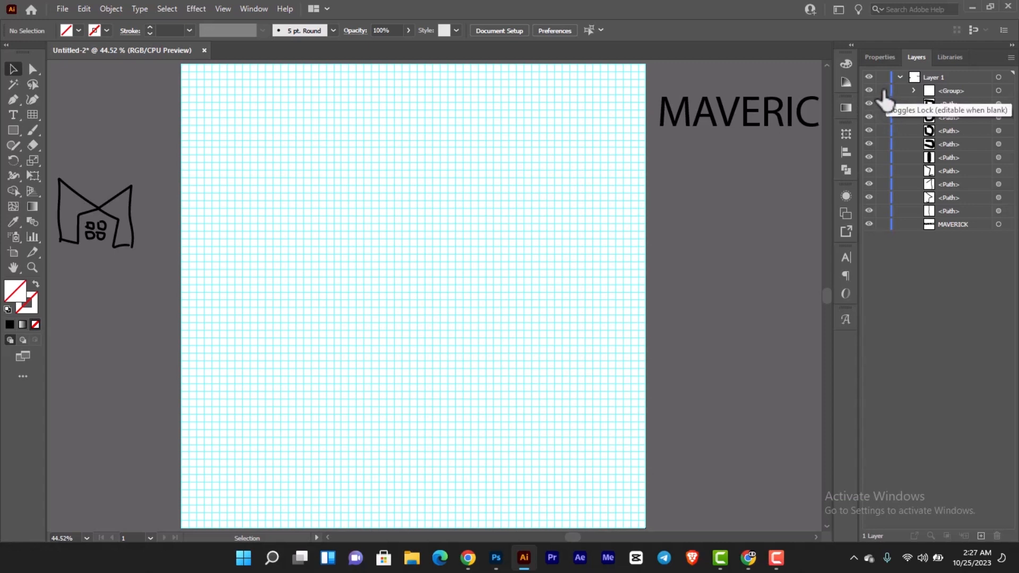
pyautogui.click(883, 91)
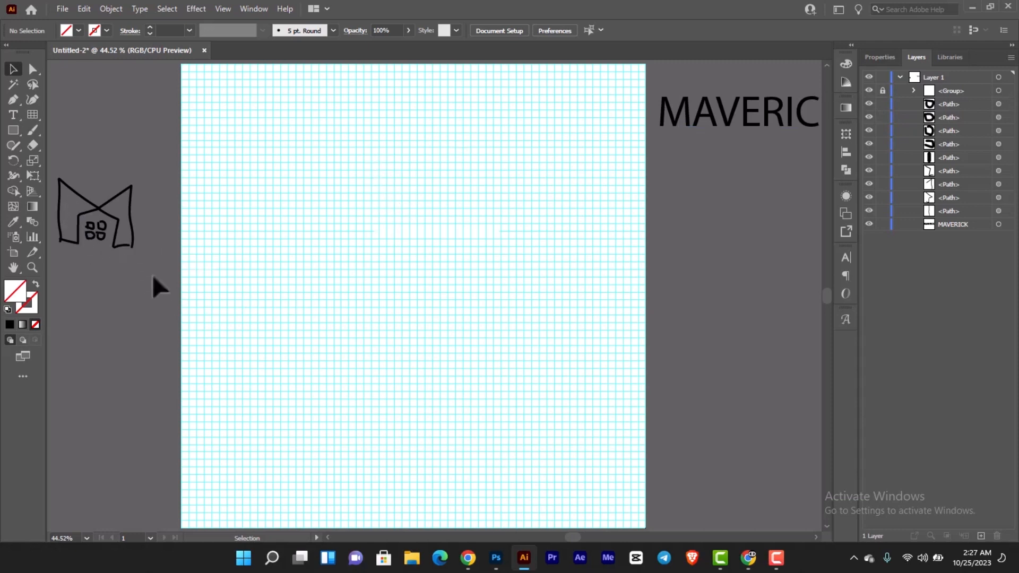
# Select the whole M-house sketch beside the artboard and enlarge it to more than twice its size.
pyautogui.moveTo(152, 275)
pyautogui.mouseDown()
pyautogui.moveTo(54, 189)
pyautogui.moveTo(147, 177)
pyautogui.moveTo(158, 139)
pyautogui.mouseUp()
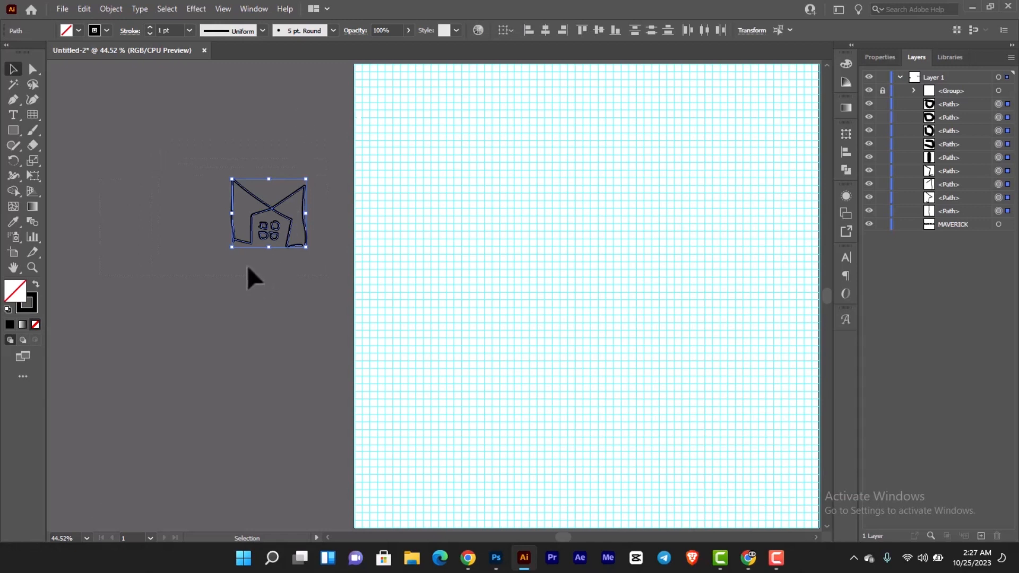
pyautogui.moveTo(232, 248); pyautogui.dragTo(110, 343)
pyautogui.click(206, 123)
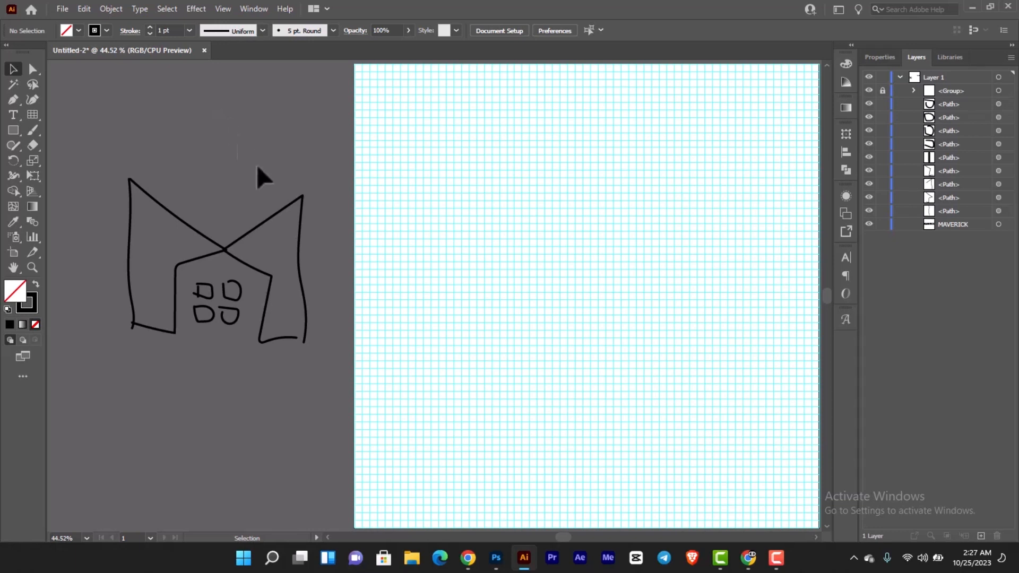
# Draw an unfilled square with the Rectangle tool on the guide grid, centered horizontally and slightly above the artboard's middle.
pyautogui.scroll(-3, 259, 171)
pyautogui.moveTo(443, 162)
pyautogui.mouseDown()
pyautogui.moveTo(273, 273)
pyautogui.moveTo(396, 180)
pyautogui.moveTo(382, 209)
pyautogui.moveTo(344, 220)
pyautogui.mouseUp()
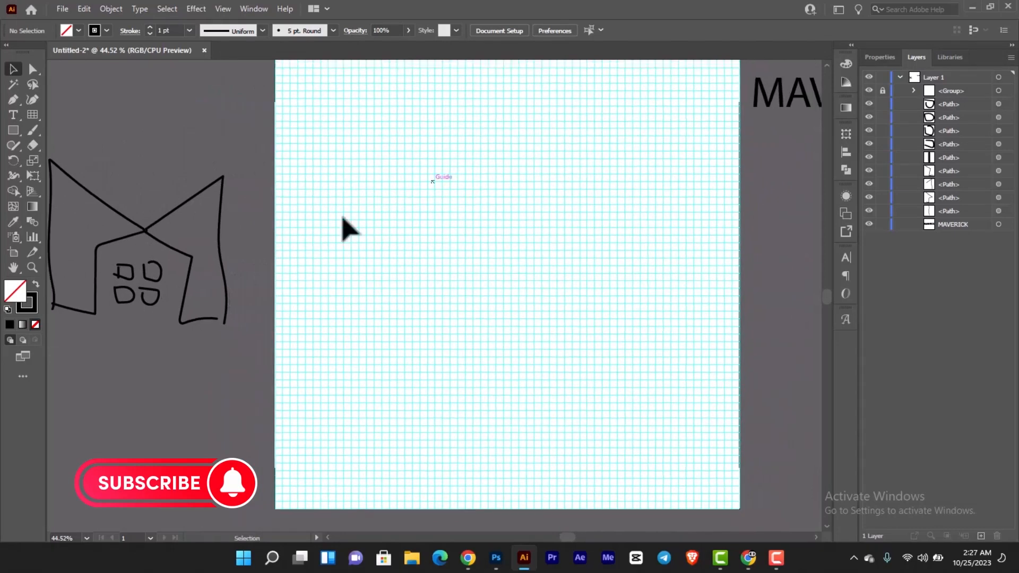
pyautogui.click(8, 132)
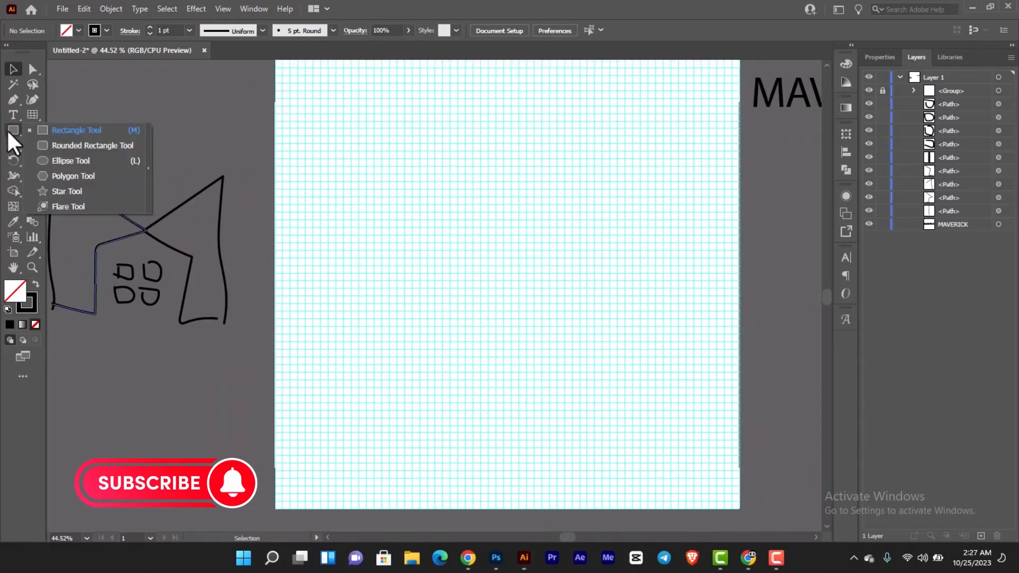
pyautogui.click(53, 130)
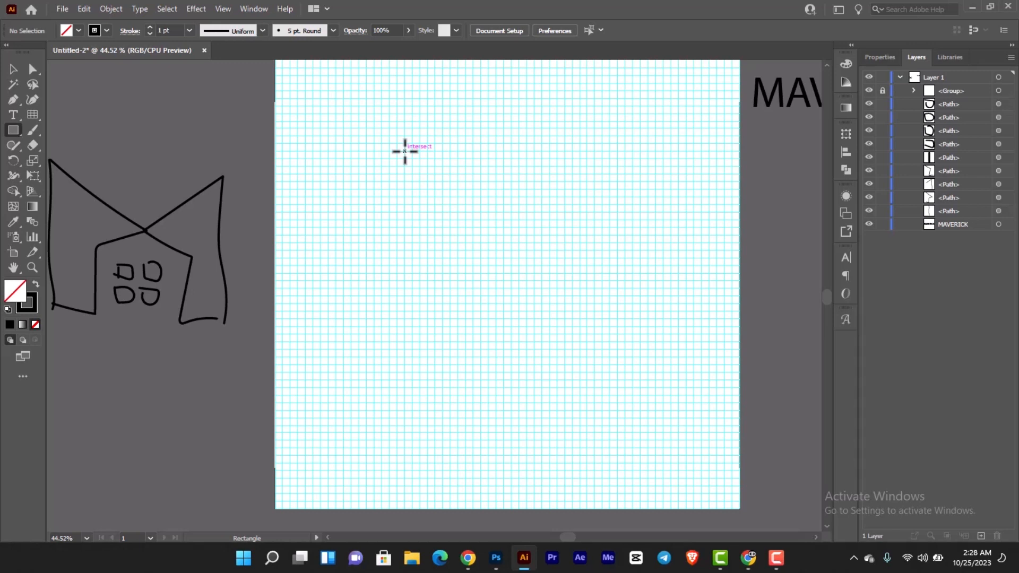
pyautogui.moveTo(404, 151); pyautogui.dragTo(547, 357)
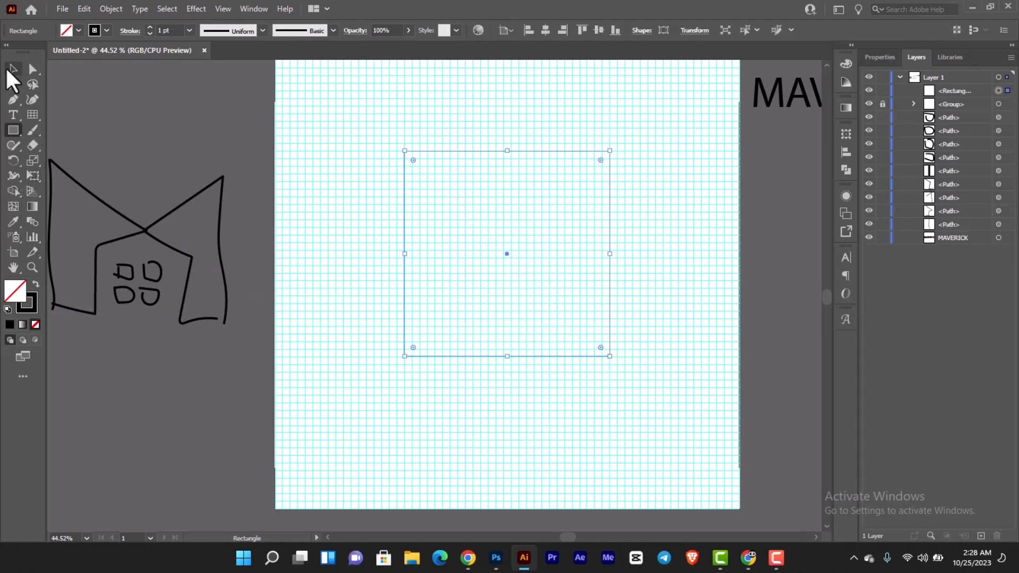
pyautogui.click(14, 70)
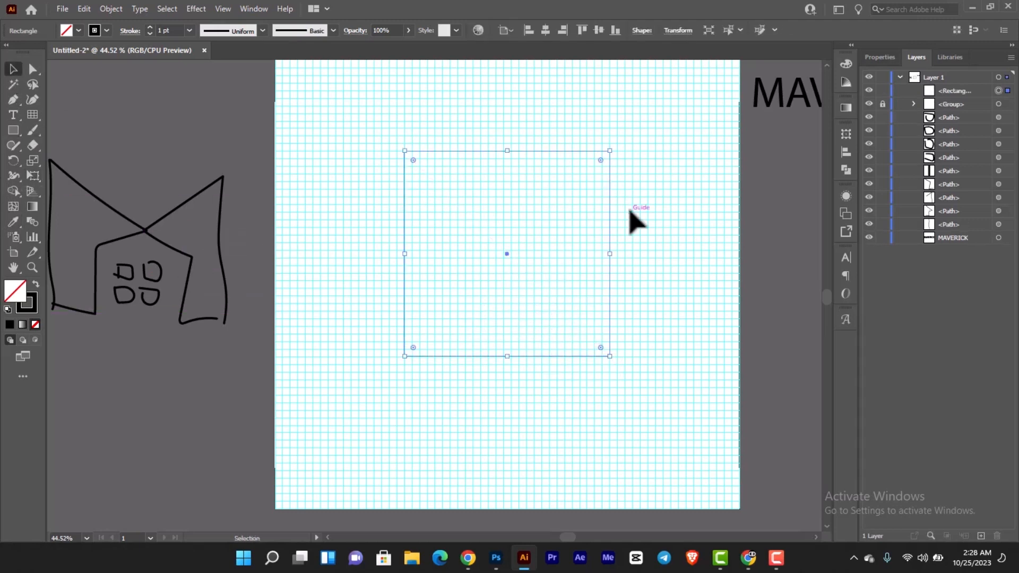
# Try a brown a25b00 stroke on the square and return it to black 000000 with a 1 pt weight.
pyautogui.click(33, 296)
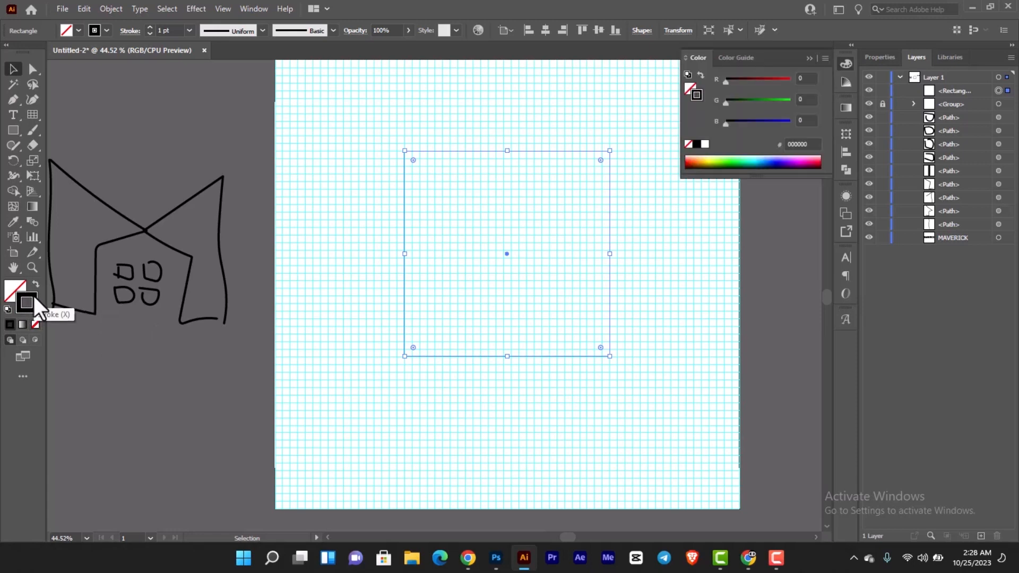
pyautogui.click(698, 160)
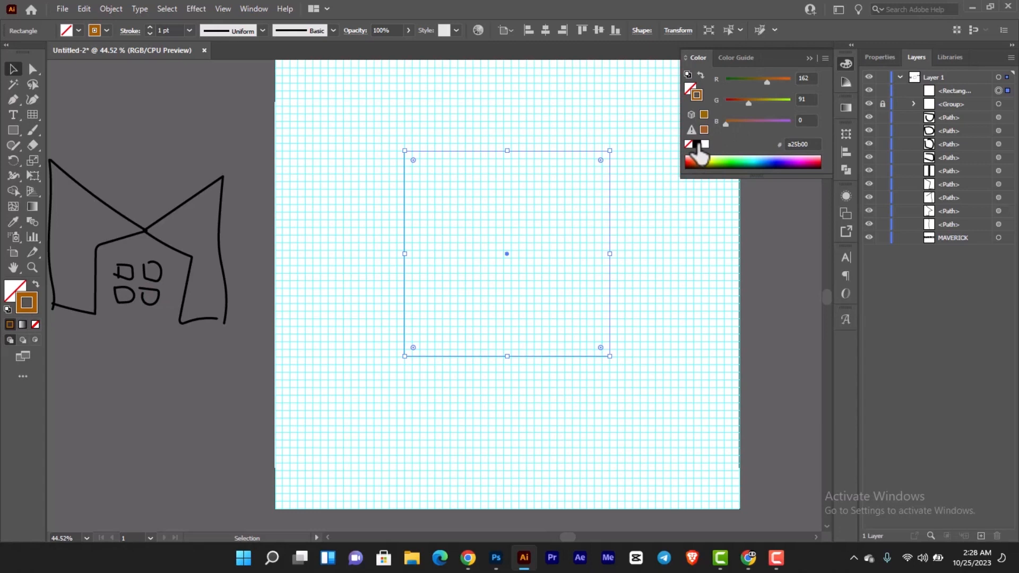
pyautogui.click(697, 145)
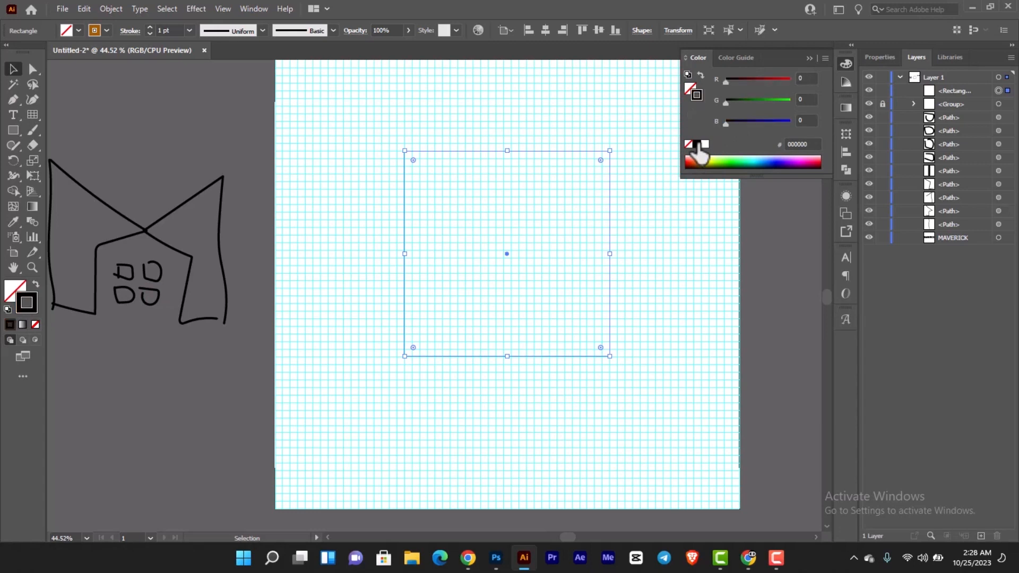
pyautogui.click(370, 321)
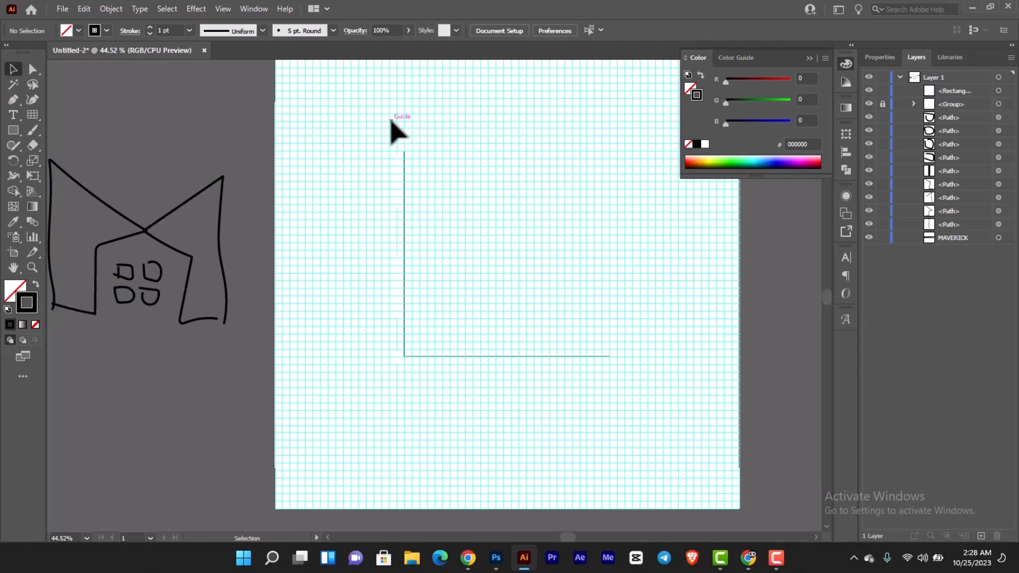
pyautogui.moveTo(451, 179); pyautogui.dragTo(669, 393)
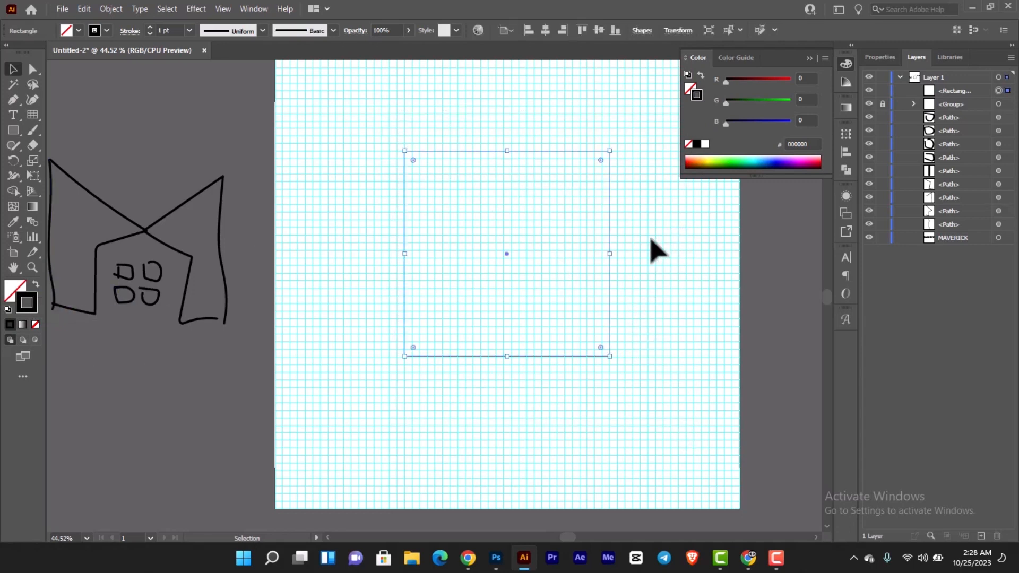
pyautogui.click(149, 27)
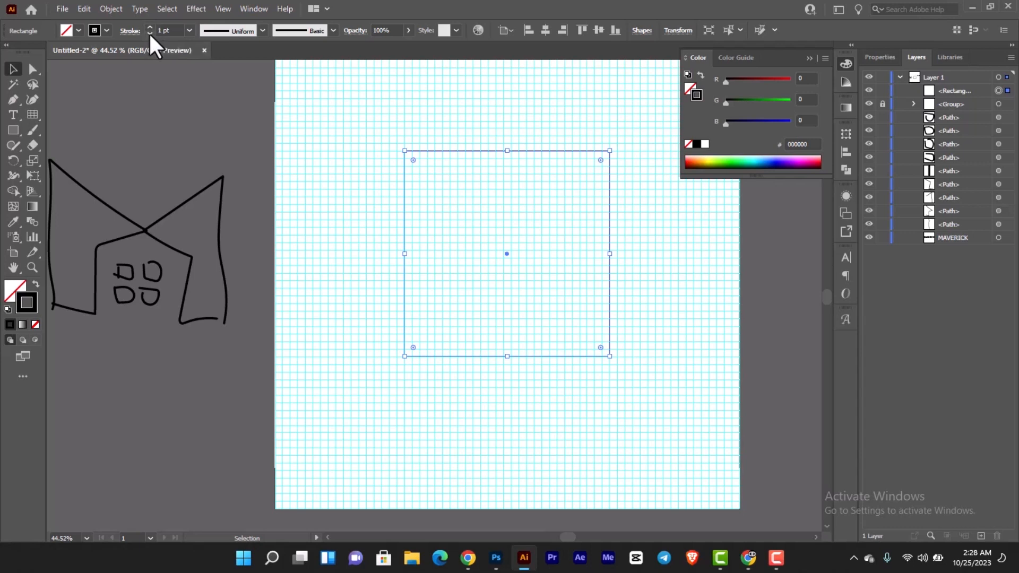
pyautogui.click(149, 34)
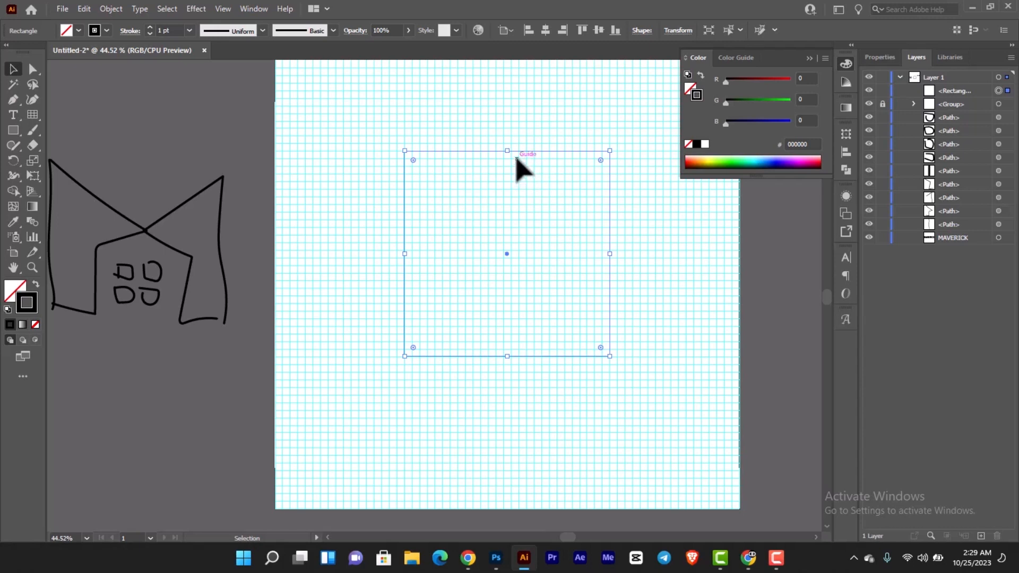
# Copy the square and paste the duplicate in front of the original.
pyautogui.click(81, 5)
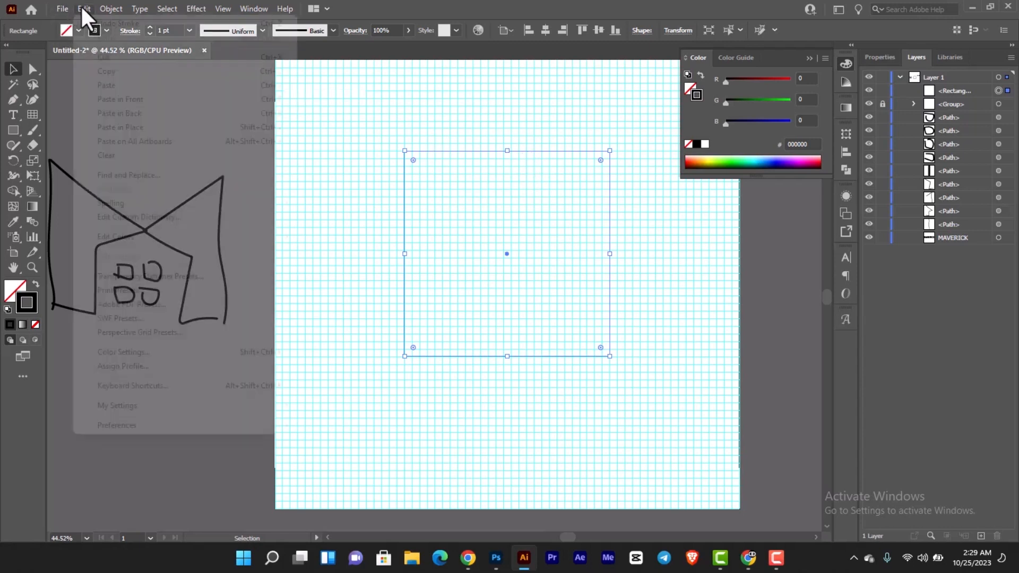
pyautogui.click(135, 69)
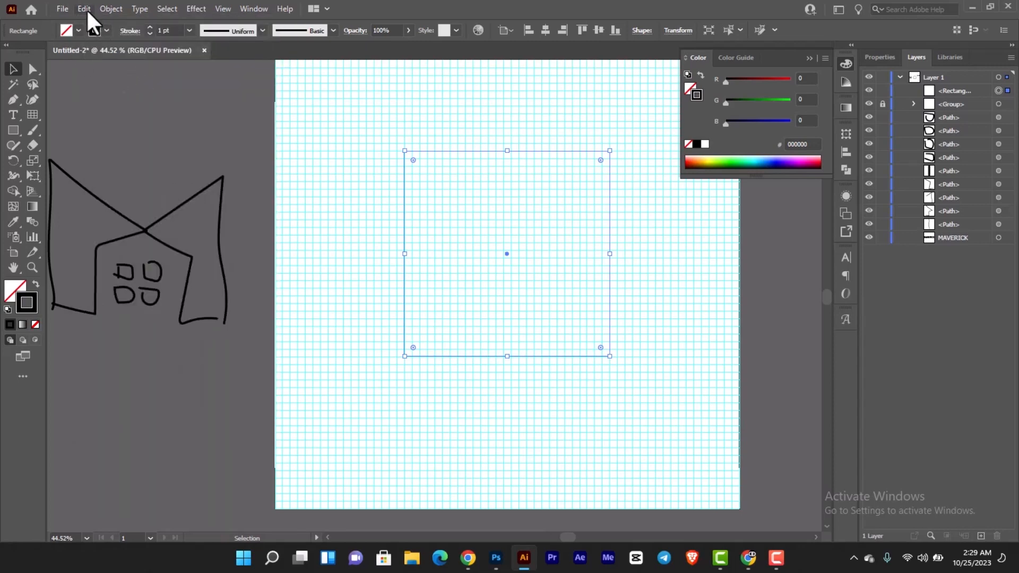
pyautogui.click(85, 9)
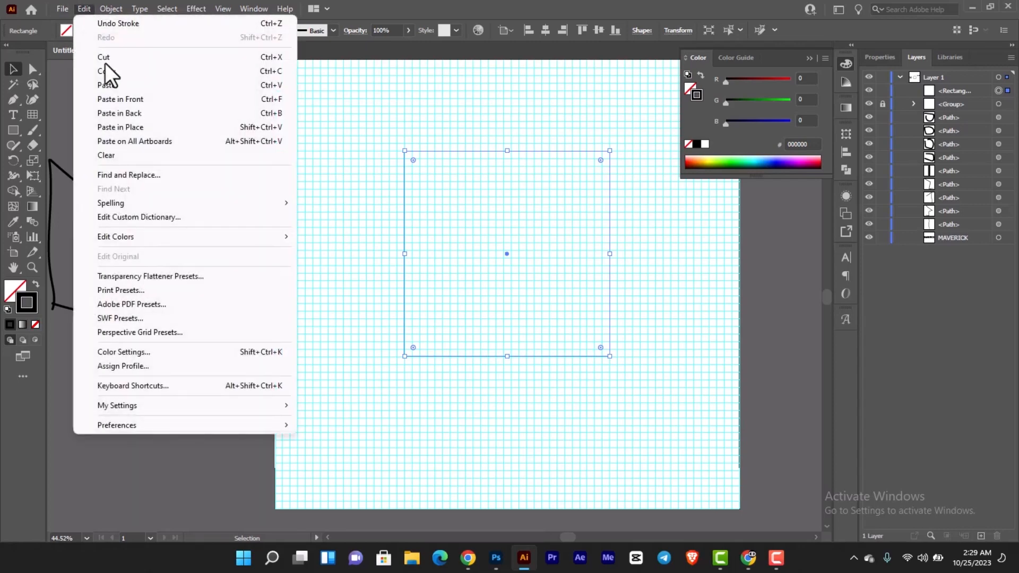
pyautogui.click(186, 102)
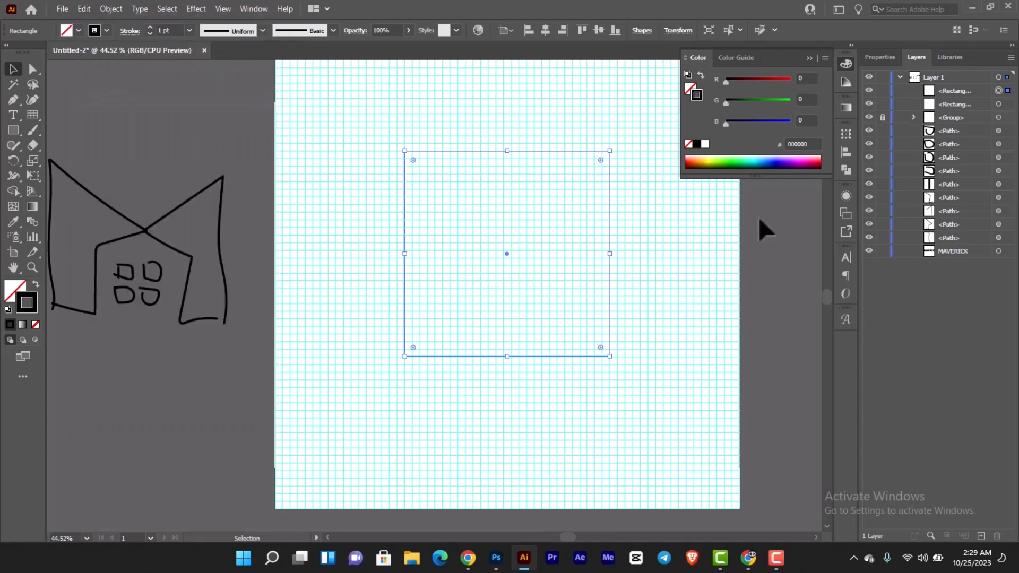
pyautogui.click(809, 58)
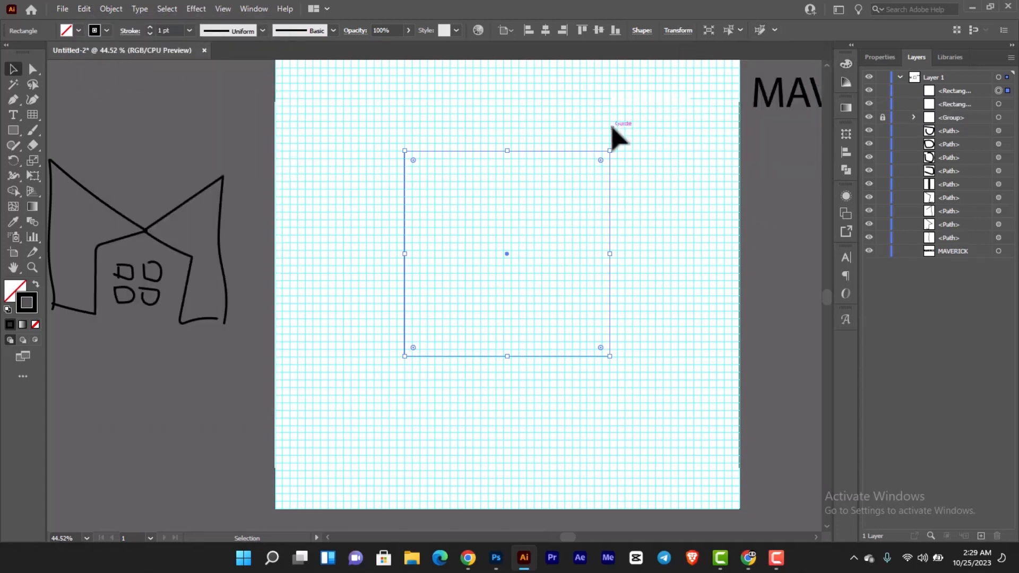
# Rotate the pasted square 45 degrees about its center into a diamond.
pyautogui.scroll(-2, 618, 138)
pyautogui.press('space')
pyautogui.moveTo(644, 137)
pyautogui.mouseDown()
pyautogui.moveTo(597, 244)
pyautogui.moveTo(585, 229)
pyautogui.moveTo(600, 228)
pyautogui.moveTo(551, 243)
pyautogui.moveTo(655, 239)
pyautogui.moveTo(553, 248)
pyautogui.moveTo(633, 227)
pyautogui.moveTo(630, 244)
pyautogui.moveTo(553, 270)
pyautogui.moveTo(578, 235)
pyautogui.mouseUp()
pyautogui.press('space')
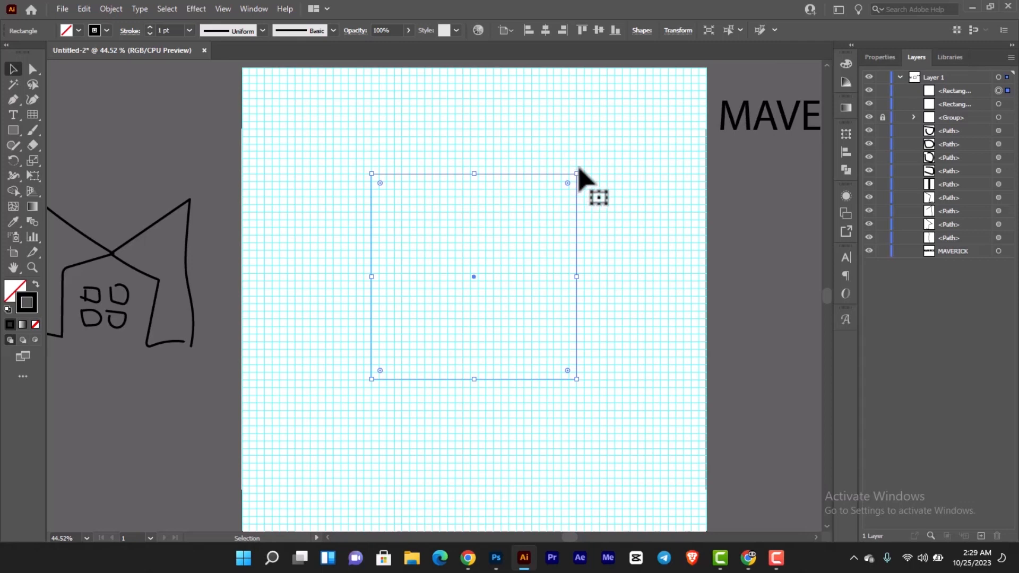
pyautogui.click(598, 199)
pyautogui.moveTo(598, 199); pyautogui.dragTo(596, 297)
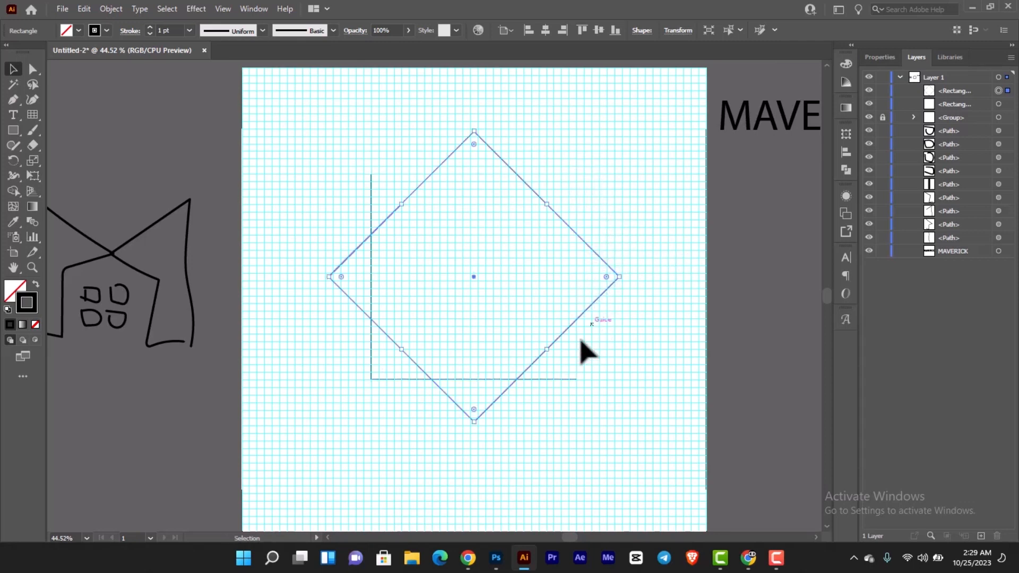
# Move the diamond straight up until its two lower sides reach the upper corners of the original square.
pyautogui.hotkey('ctrl', '=')
pyautogui.scroll(2, 565, 341)
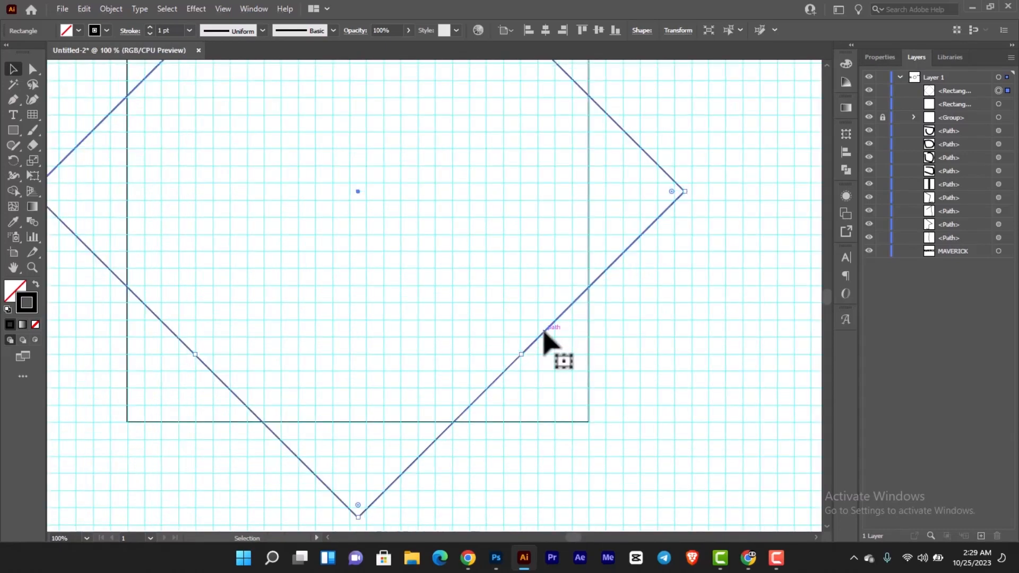
pyautogui.scroll(-2, 542, 330)
pyautogui.moveTo(512, 289); pyautogui.dragTo(515, 323)
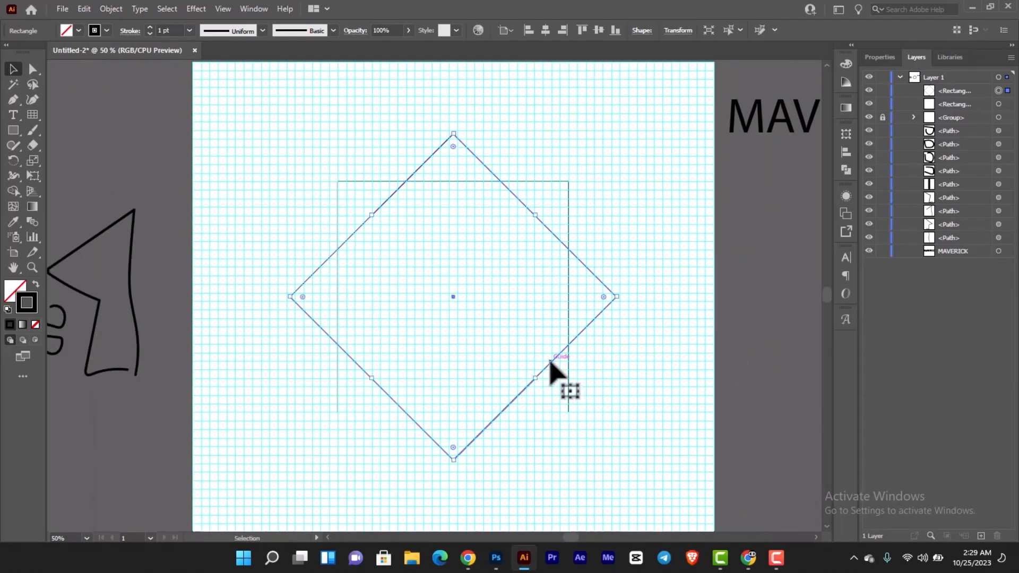
pyautogui.scroll(-1, 551, 364)
pyautogui.scroll(-2, 550, 360)
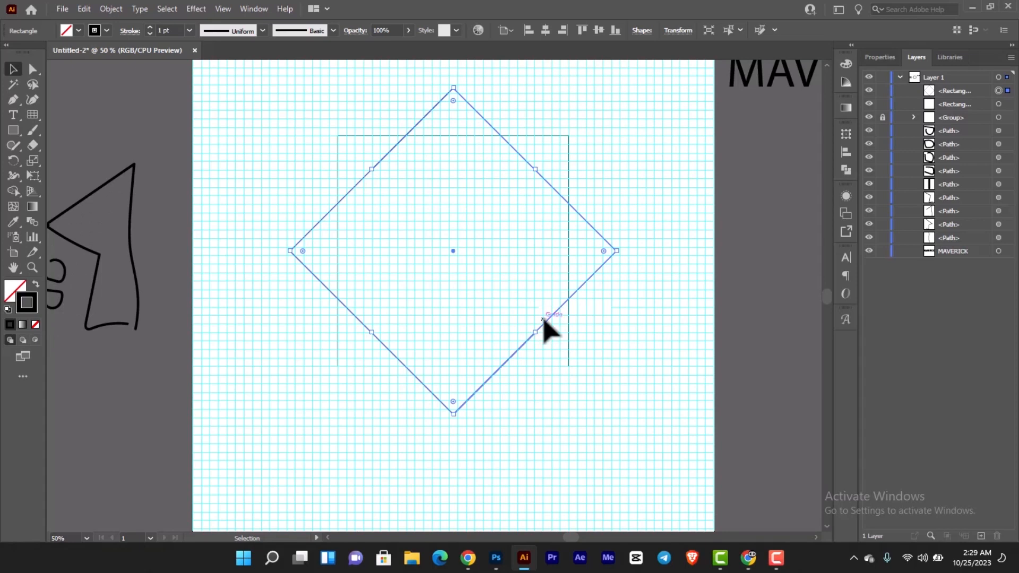
pyautogui.hotkey('shift', 'Up')
pyautogui.hotkey('shift', 'Up')
pyautogui.hotkey('shift', 'Up')
pyautogui.hotkey('shift', 'Up')
pyautogui.hotkey('shift', 'Up')
pyautogui.hotkey('shift', 'Up')
pyautogui.hotkey('shift', 'Up')
pyautogui.hotkey('shift', 'Up')
pyautogui.hotkey('shift', 'Up')
pyautogui.hotkey('shift', 'Up')
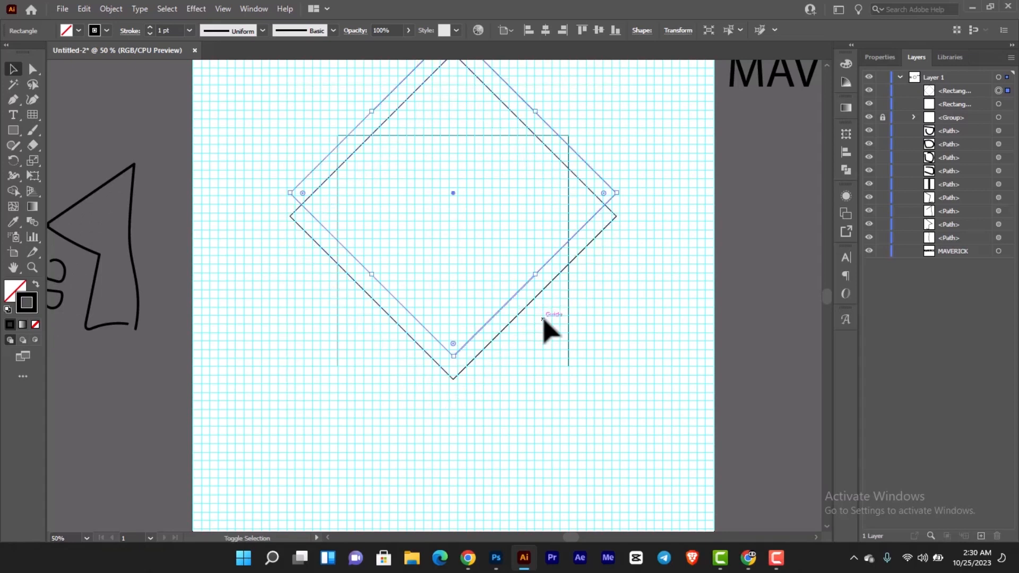
pyautogui.hotkey('shift', 'Up')
pyautogui.hotkey('shift', 'Up')
pyautogui.hotkey('shift', 'Up')
pyautogui.hotkey('shift', 'Up')
pyautogui.hotkey('shift', 'Up')
pyautogui.hotkey('shift', 'Up')
pyautogui.hotkey('shift', 'Up')
pyautogui.hotkey('shift', 'Up')
pyautogui.hotkey('shift', 'Up')
pyautogui.hotkey('shift', 'Up')
pyautogui.hotkey('shift', 'Up')
pyautogui.hotkey('shift', 'Up')
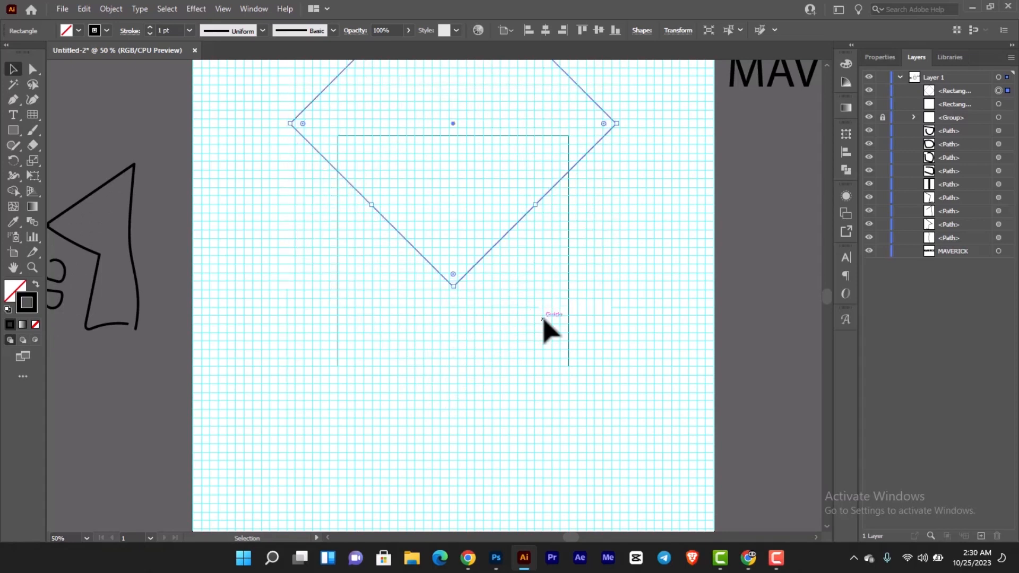
pyautogui.moveTo(551, 190); pyautogui.dragTo(552, 152)
pyautogui.scroll(5, 553, 151)
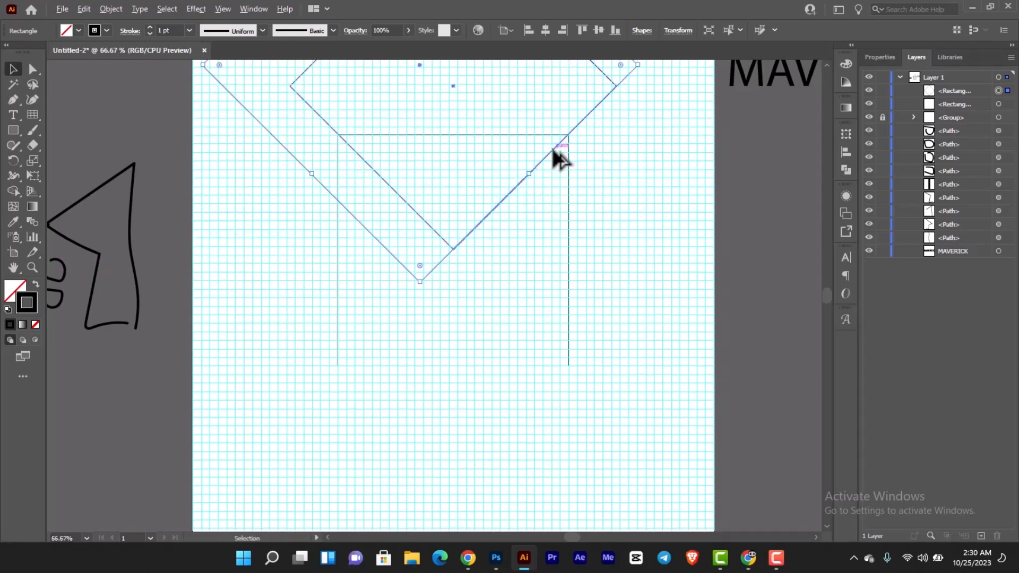
# Nudge the diamond slightly down so its lower sides pass exactly through both upper corners of the square, keeping it selected.
pyautogui.moveTo(610, 135); pyautogui.dragTo(607, 329)
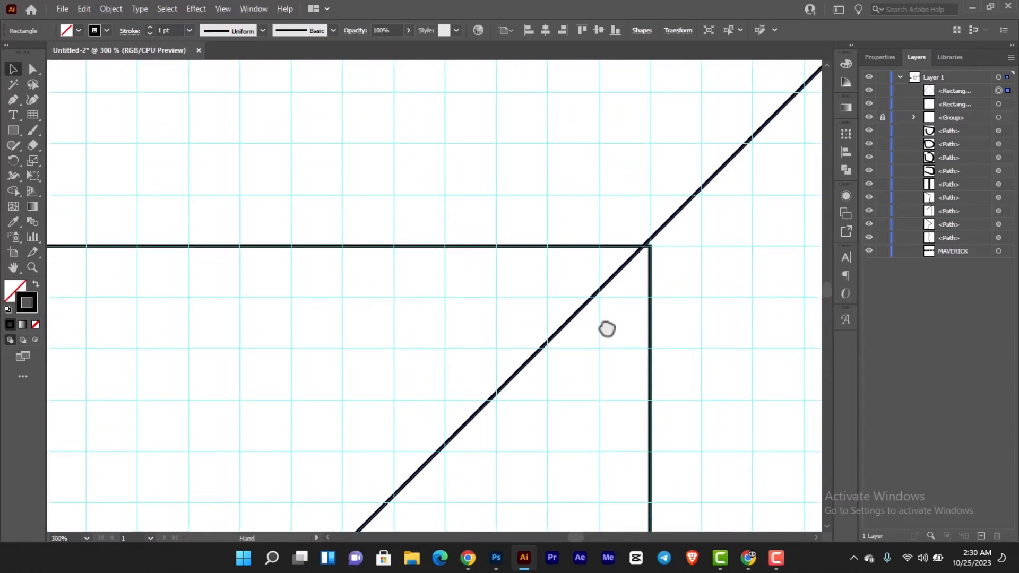
pyautogui.scroll(-2, 614, 319)
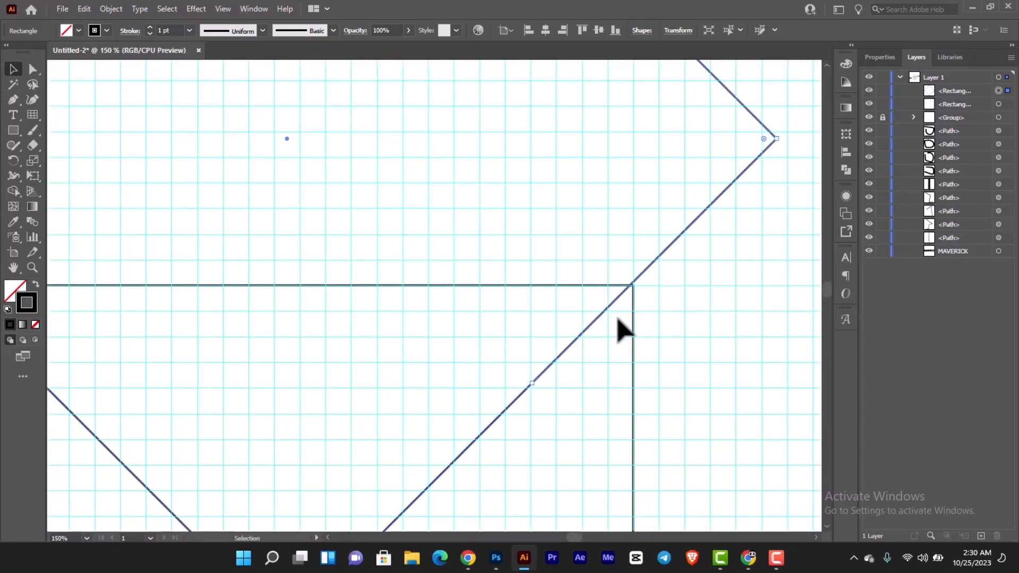
pyautogui.press('Down')
pyautogui.press('Down')
pyautogui.press('Down')
pyautogui.press('Down')
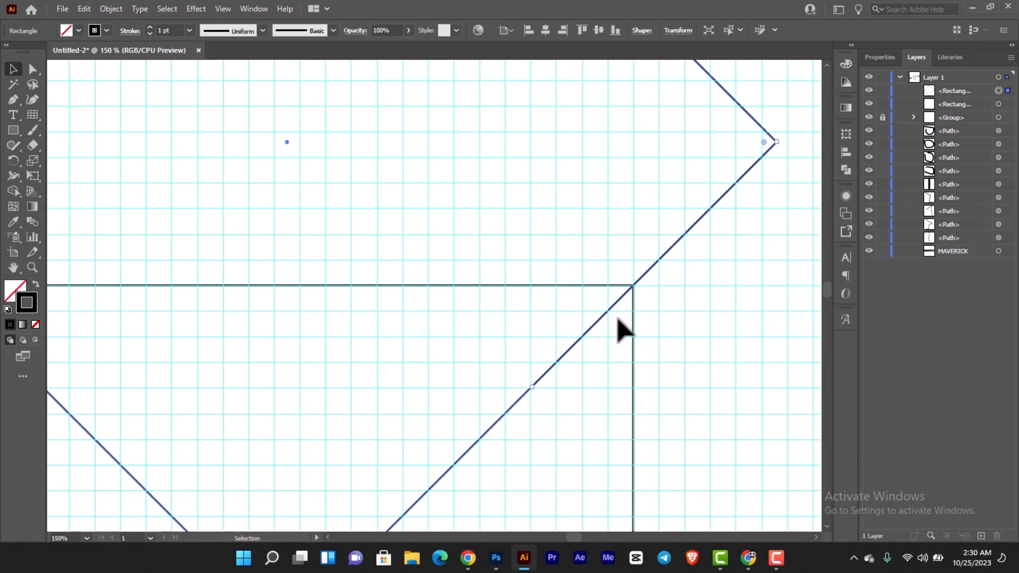
pyautogui.scroll(1, 645, 287)
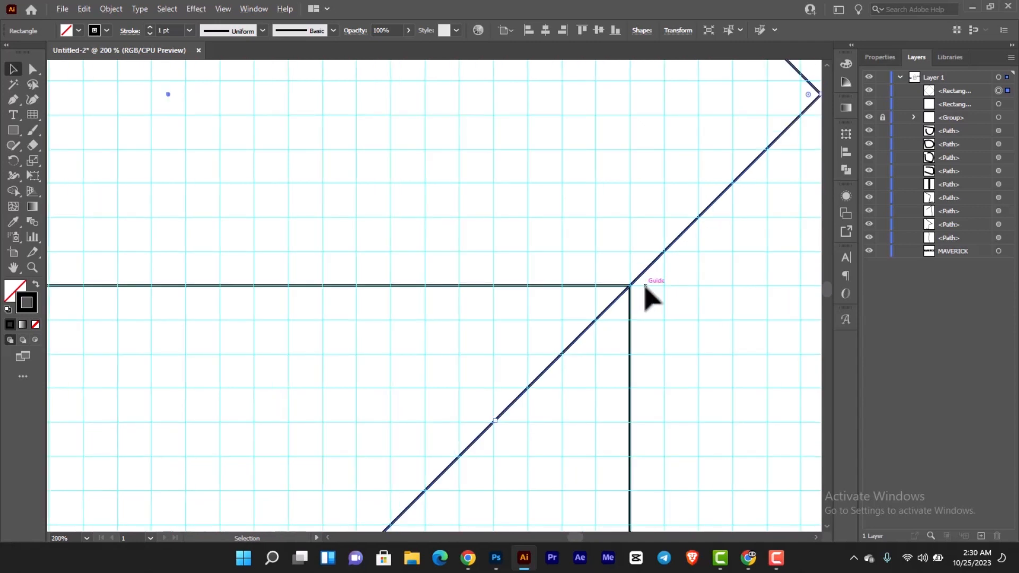
pyautogui.moveTo(521, 326); pyautogui.dragTo(751, 317)
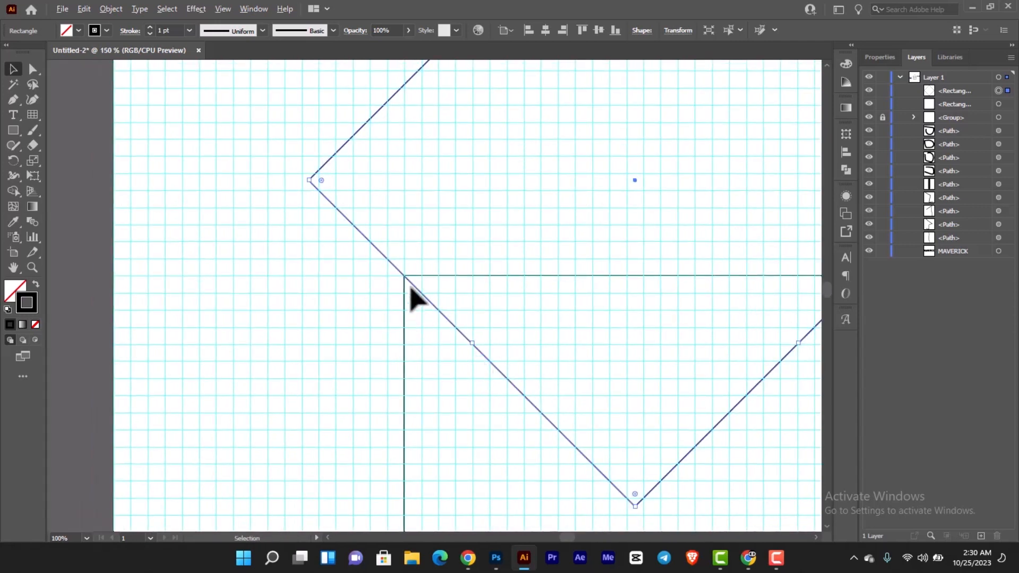
pyautogui.scroll(2, 412, 287)
pyautogui.scroll(-2, 412, 281)
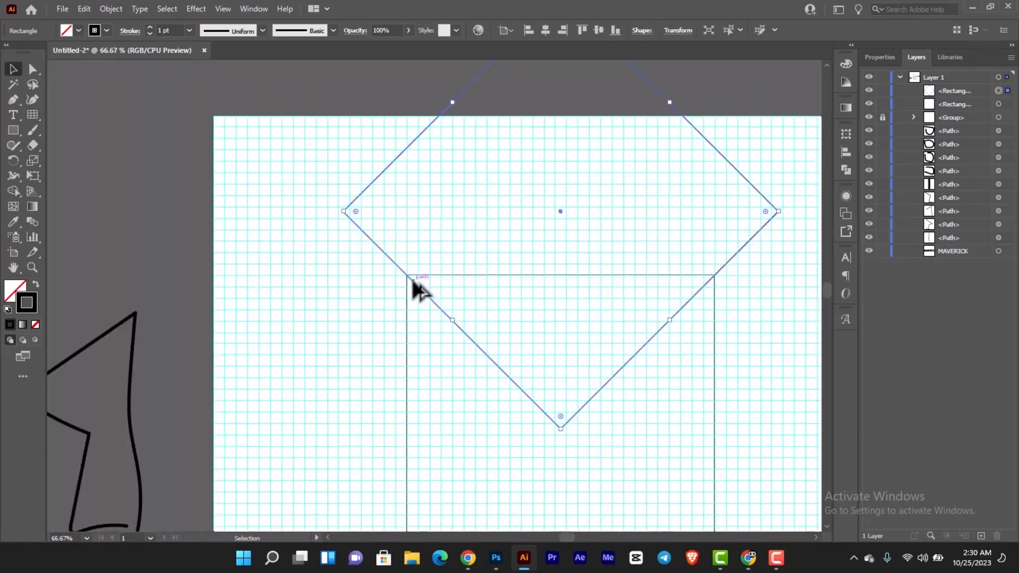
pyautogui.scroll(-2, 445, 192)
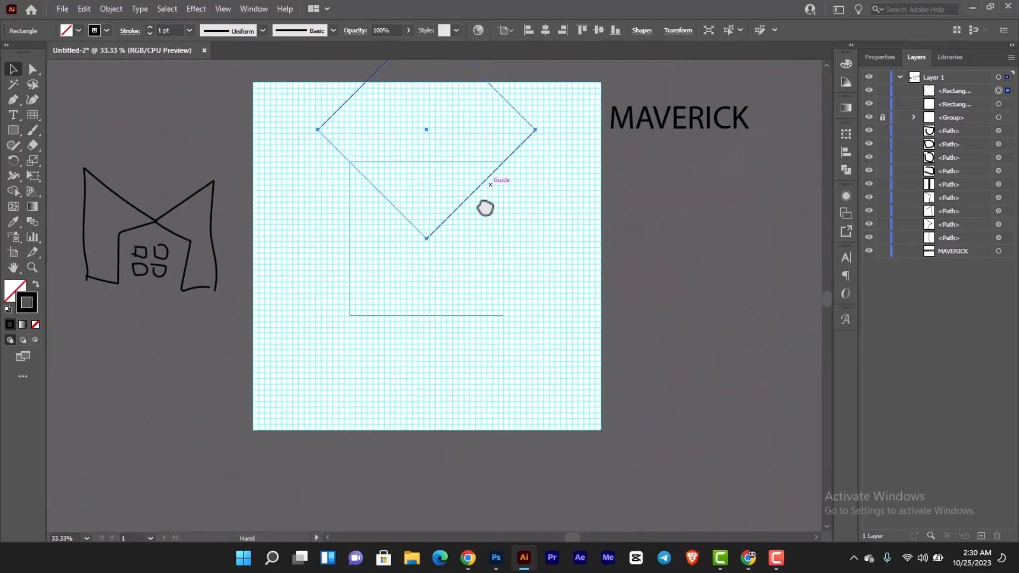
pyautogui.scroll(1, 485, 207)
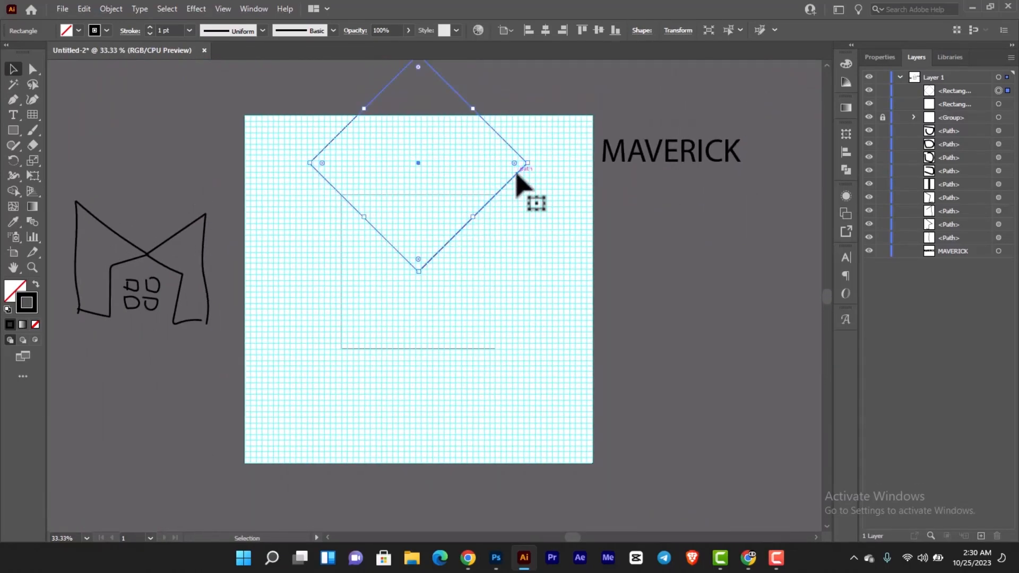
pyautogui.click(512, 223)
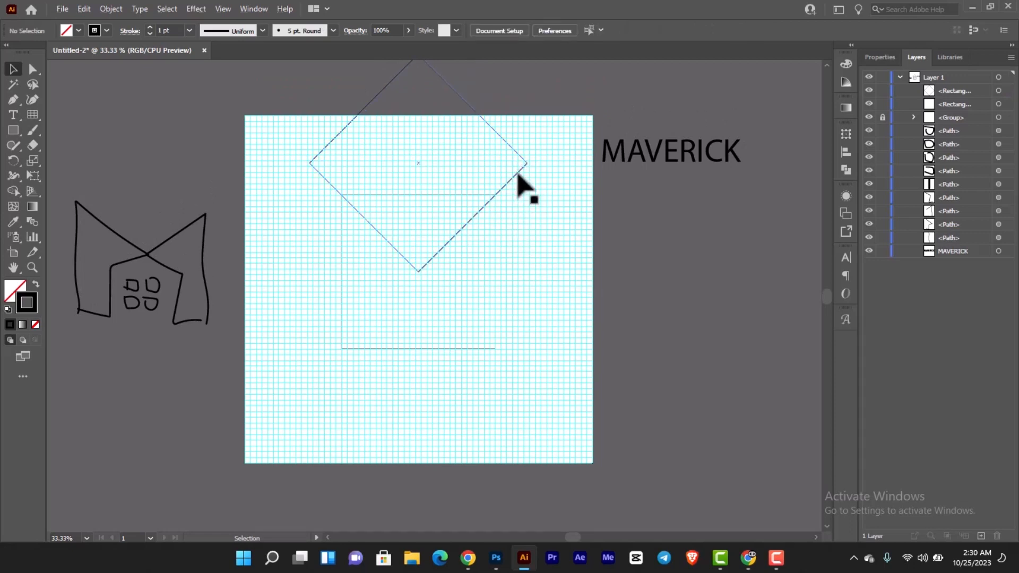
pyautogui.click(518, 175)
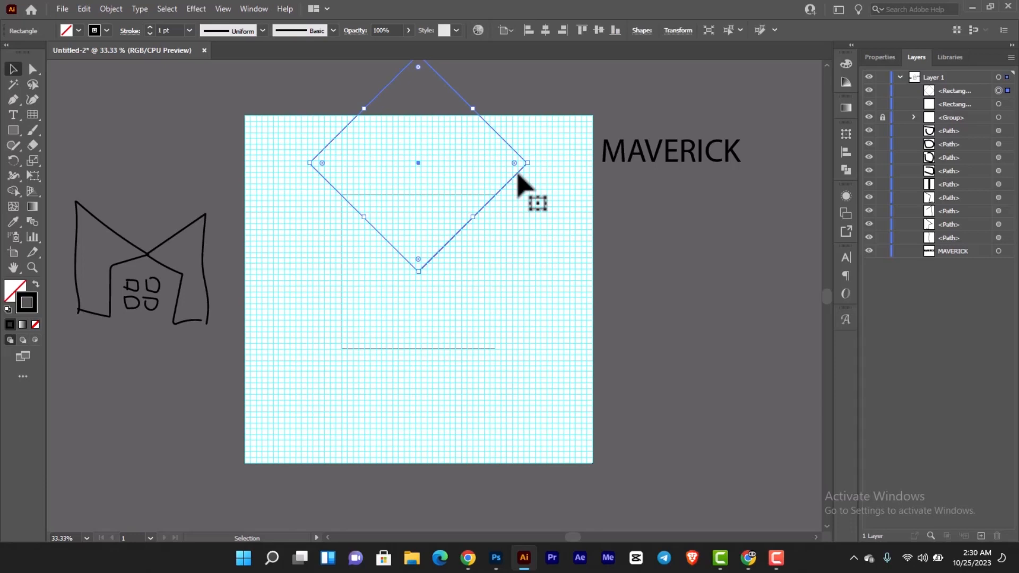
# Duplicate the diamond straight down until the copy's upper corner meets the original diamond's lower corner at the square's center.
pyautogui.moveTo(519, 176); pyautogui.dragTo(537, 396)
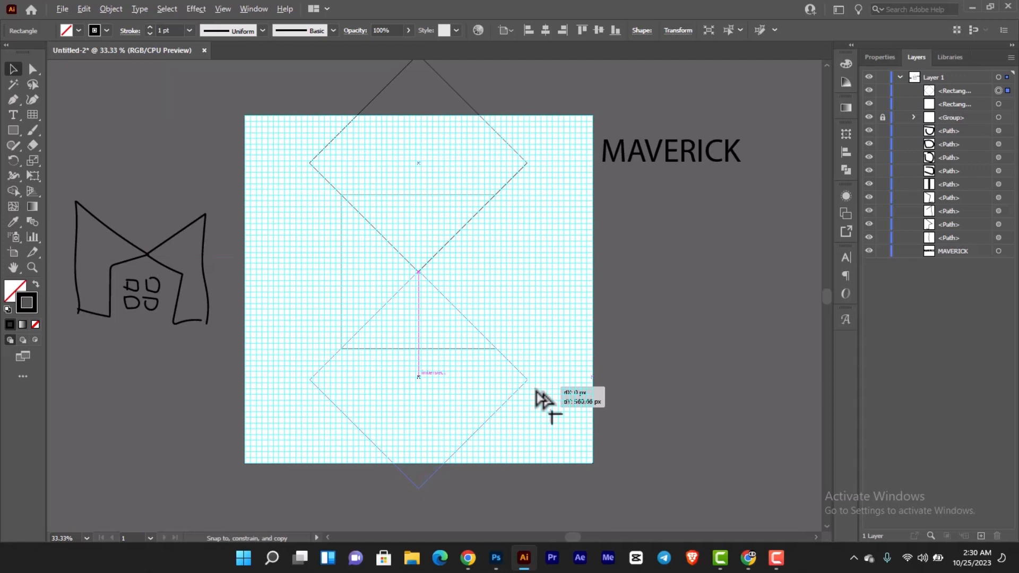
pyautogui.moveTo(537, 398); pyautogui.dragTo(542, 400)
pyautogui.scroll(2, 446, 278)
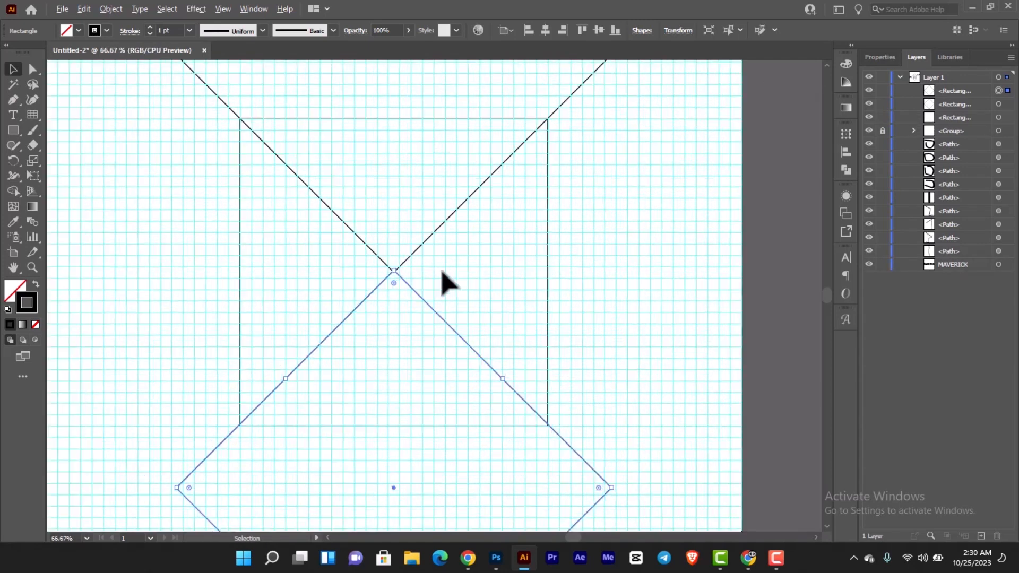
pyautogui.scroll(4, 423, 267)
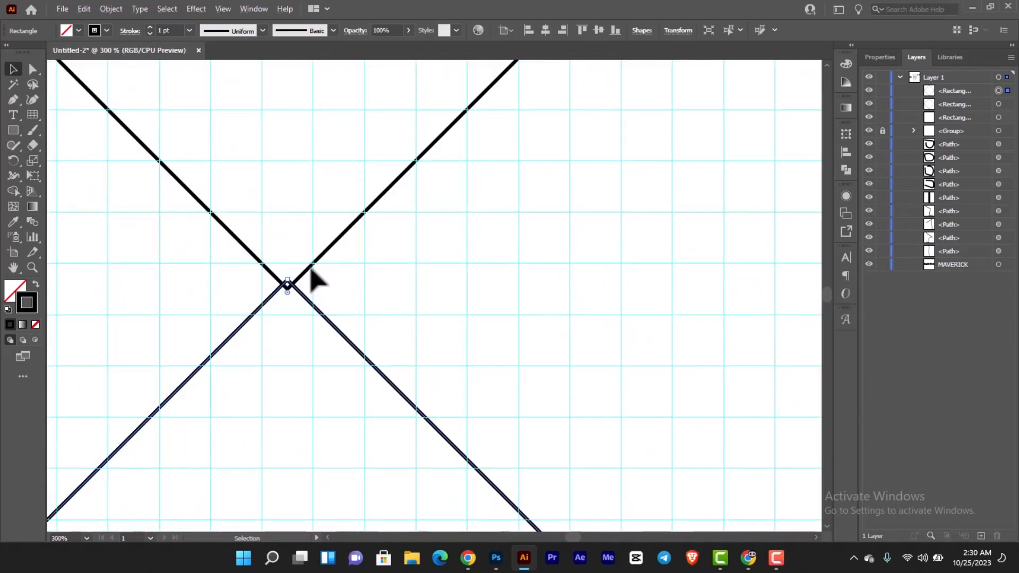
pyautogui.scroll(1, 296, 271)
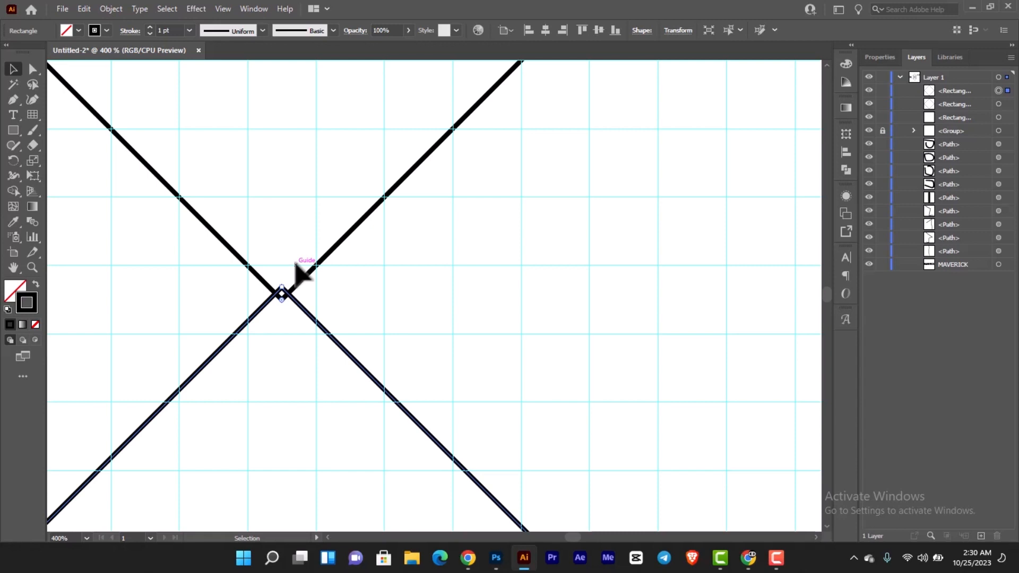
# Nudge the lower diamond vertically until its upper corner coincides exactly with the upper diamond's lower corner.
pyautogui.scroll(-2, 296, 267)
pyautogui.scroll(-3, 295, 269)
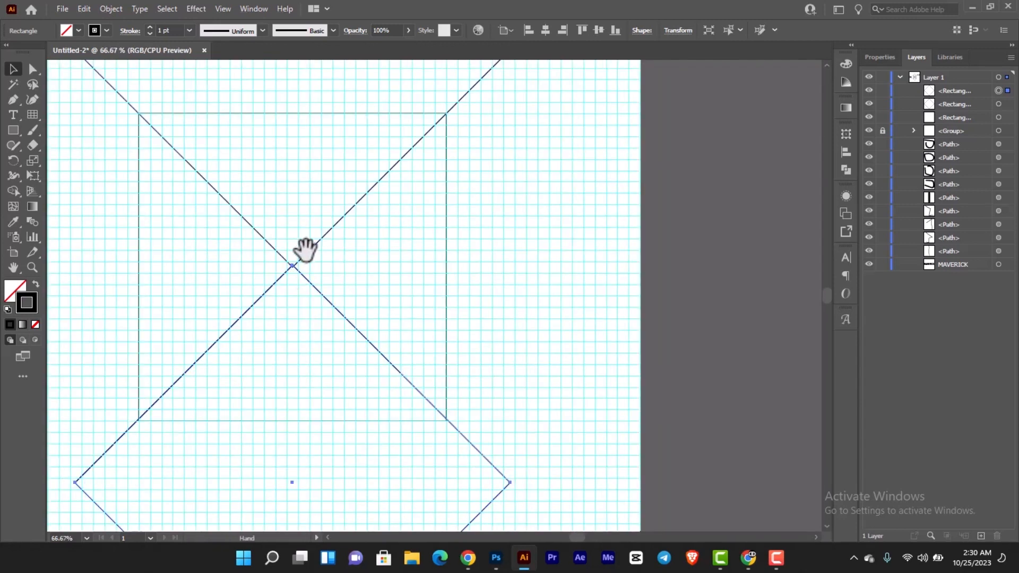
pyautogui.moveTo(303, 247); pyautogui.dragTo(340, 140)
pyautogui.scroll(4, 327, 183)
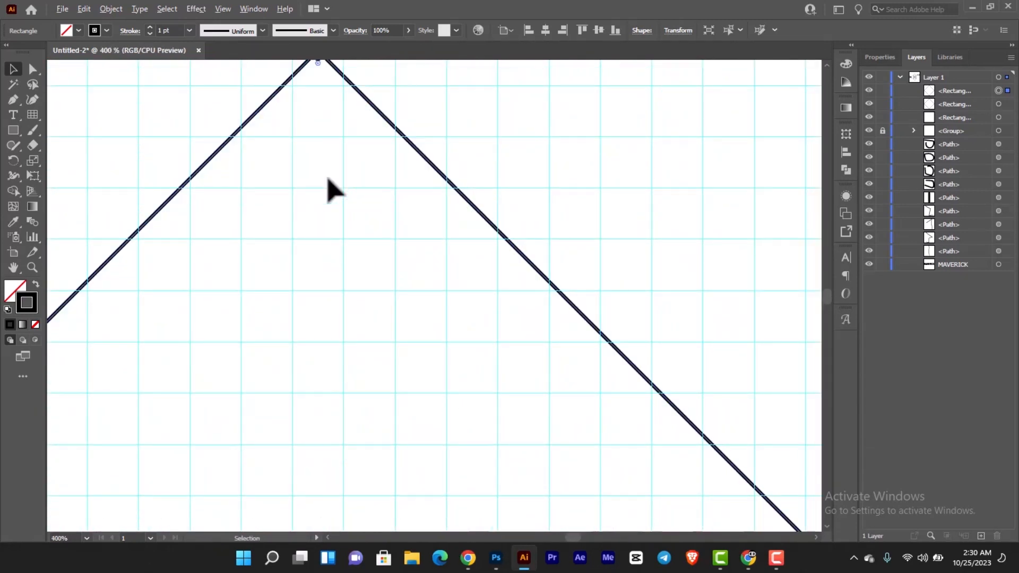
pyautogui.scroll(-3, 328, 189)
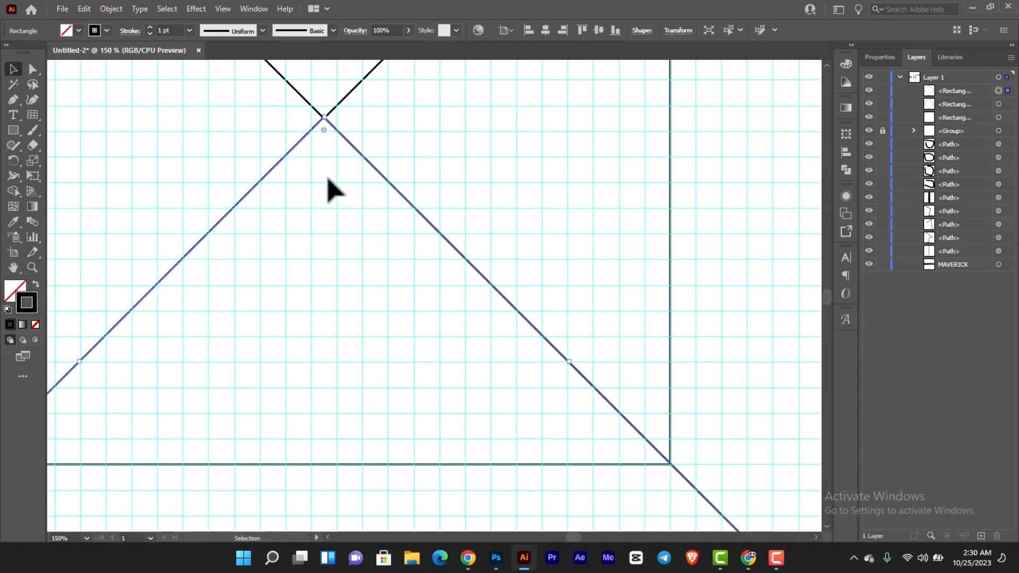
pyautogui.scroll(3, 313, 88)
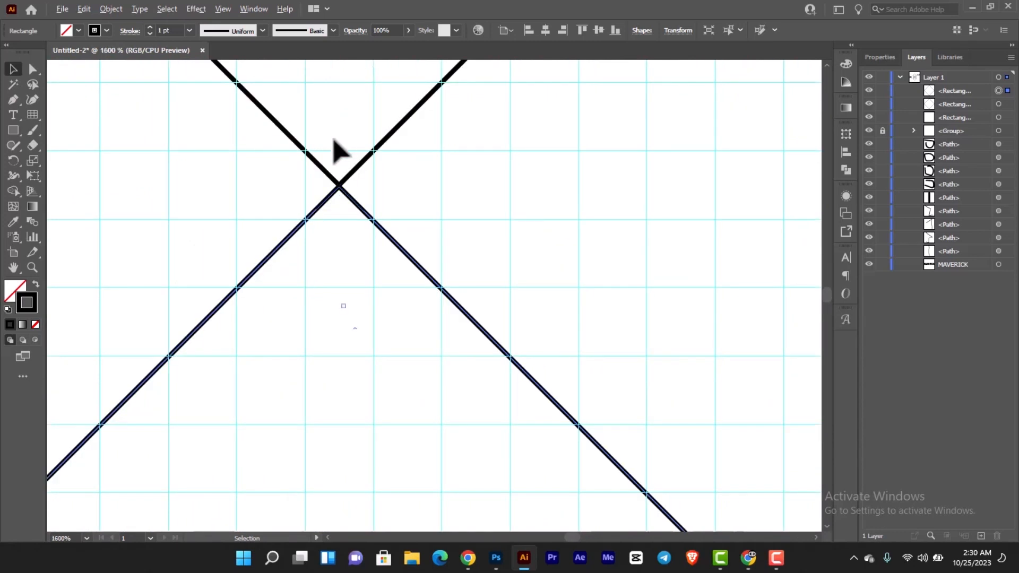
pyautogui.scroll(4, 337, 146)
pyautogui.press('Down')
pyautogui.press('Down')
pyautogui.press('Down')
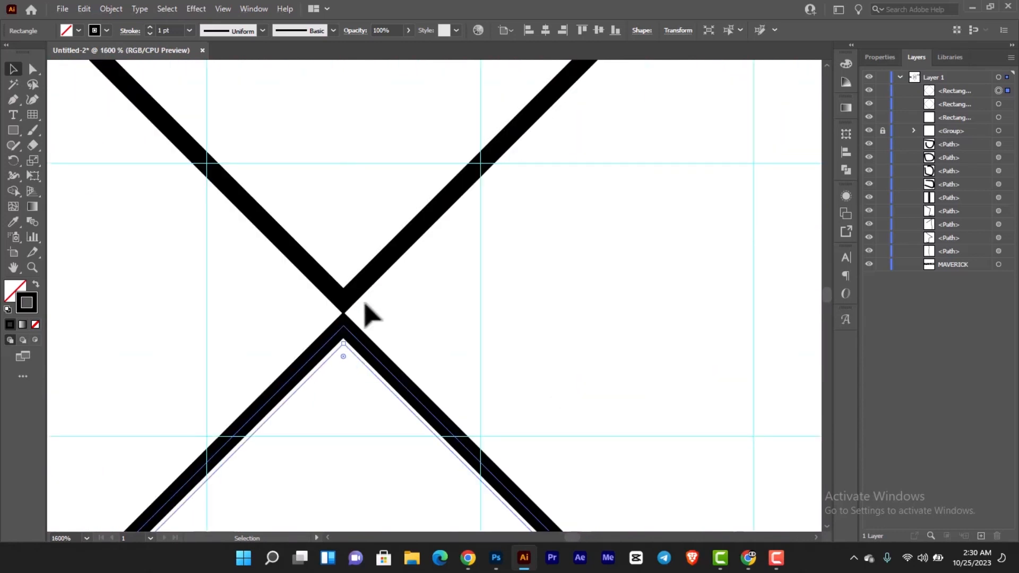
pyautogui.press('Up')
pyautogui.press('Up')
pyautogui.press('Up')
pyautogui.press('Up')
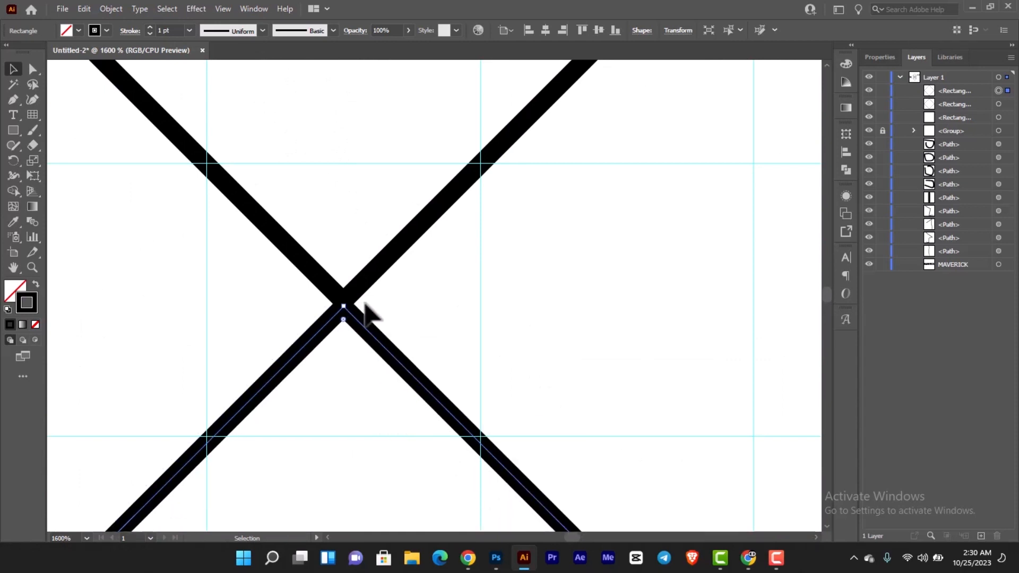
pyautogui.press('Up')
pyautogui.press('Down')
# Examine whether the lower diamond's side passes through the square's lower left corner.
pyautogui.scroll(-2, 383, 318)
pyautogui.moveTo(390, 353); pyautogui.dragTo(635, 13)
pyautogui.scroll(-3, 382, 274)
pyautogui.moveTo(257, 333); pyautogui.dragTo(520, 121)
pyautogui.moveTo(90, 477); pyautogui.dragTo(367, 69)
pyautogui.scroll(2, 368, 133)
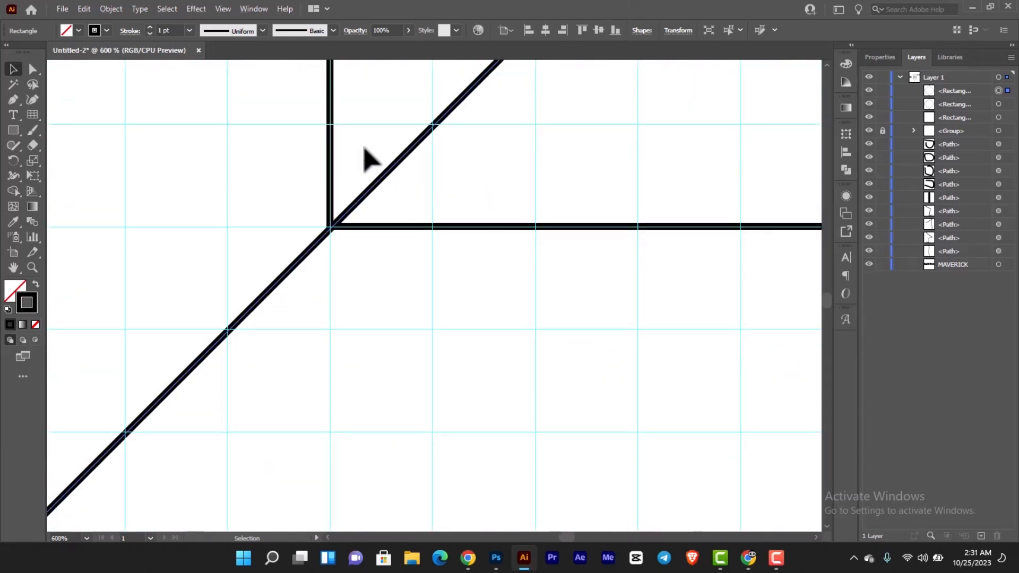
pyautogui.scroll(1, 367, 159)
pyautogui.scroll(-1, 377, 165)
pyautogui.scroll(-6, 378, 169)
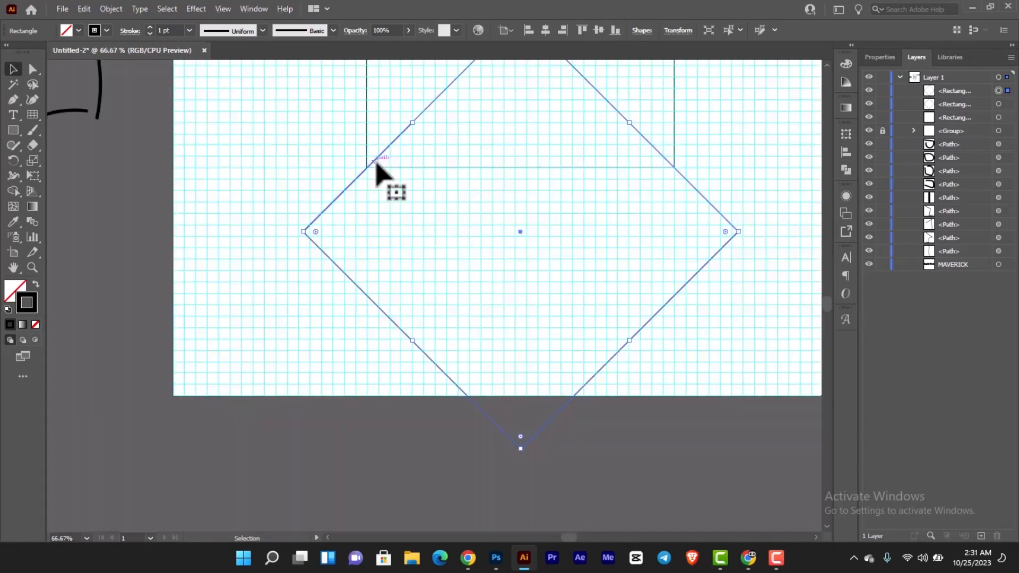
# Draw a centered rectangle about nine grid cells wide, from the lower diamond's upper sides to just below the large square's bottom edge.
pyautogui.moveTo(521, 157); pyautogui.dragTo(373, 393)
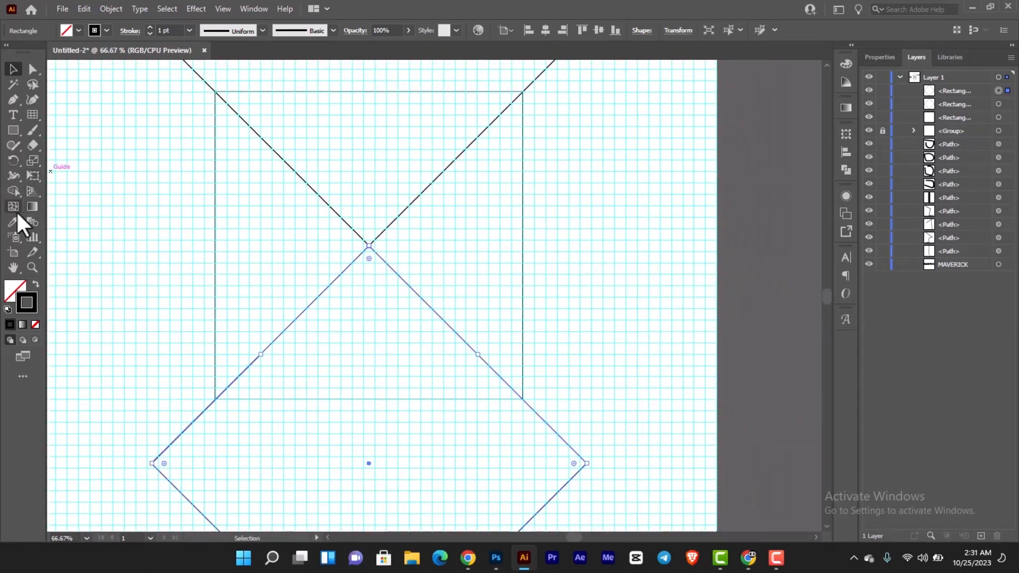
pyautogui.click(13, 126)
pyautogui.scroll(3, 291, 231)
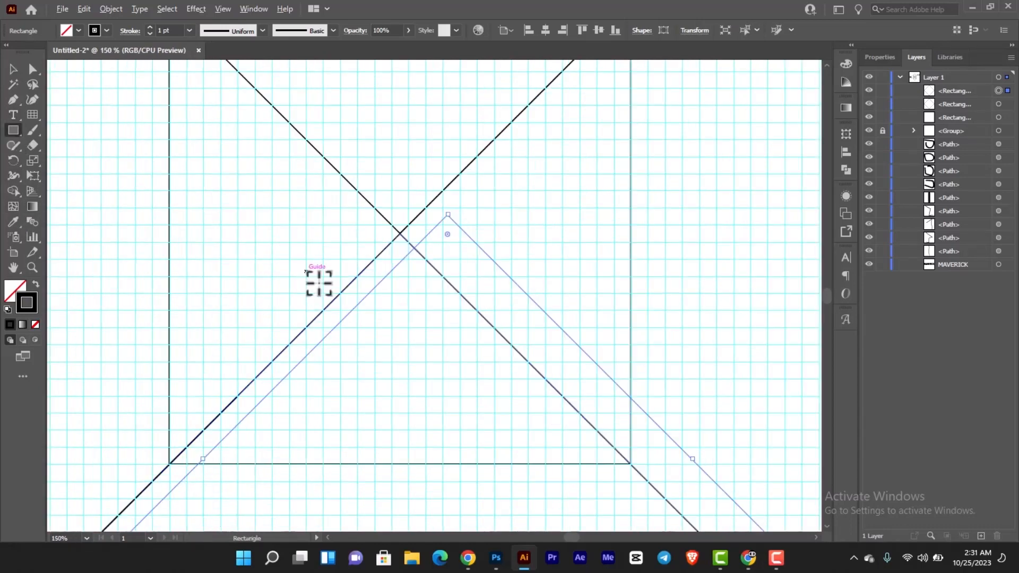
pyautogui.moveTo(326, 198); pyautogui.dragTo(516, 412)
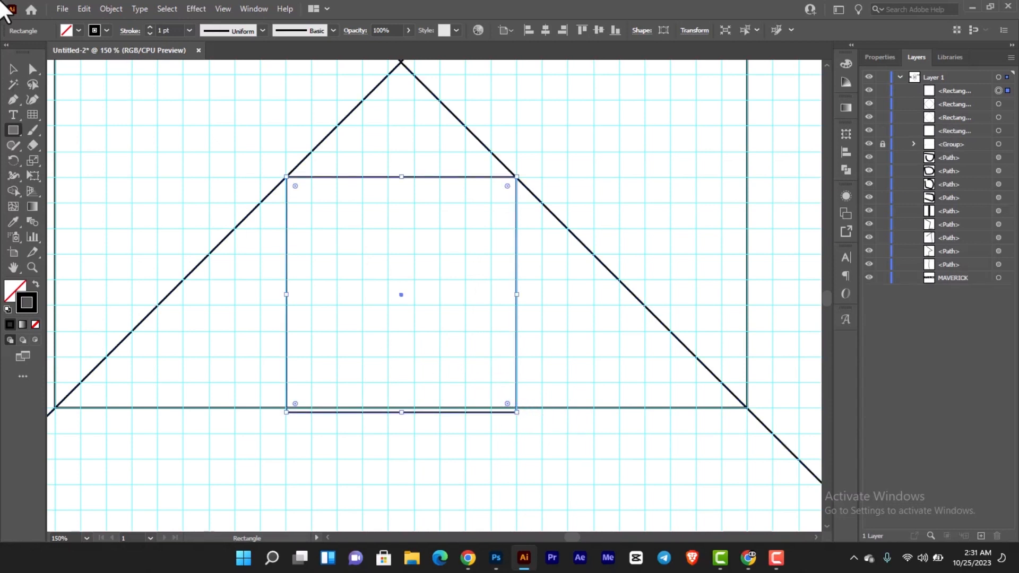
# Nudge the small rectangle slightly up so its upper corners sit on the lower diamond's sides.
pyautogui.click(13, 70)
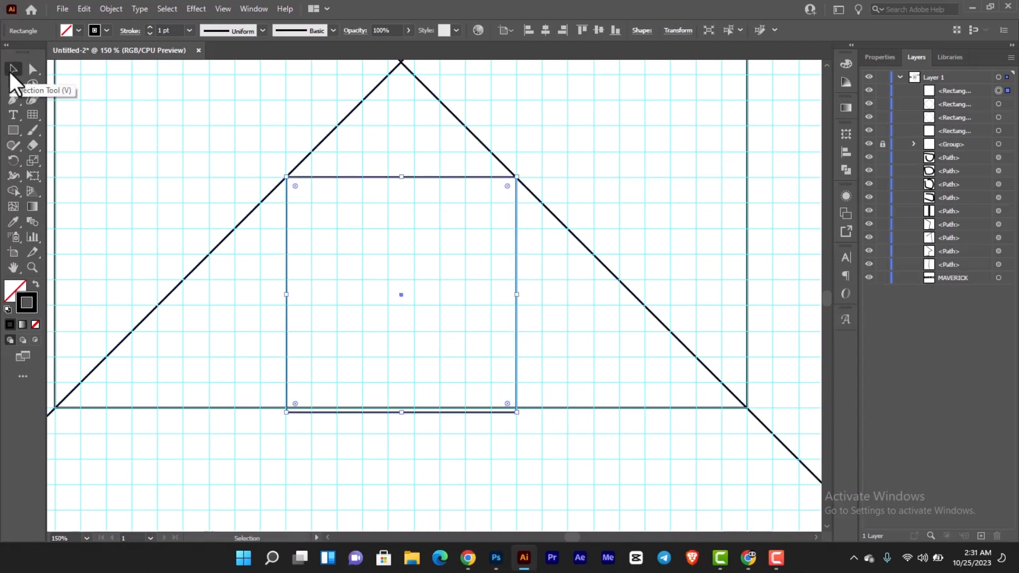
pyautogui.press('Up')
pyautogui.press('Up')
pyautogui.press('Up')
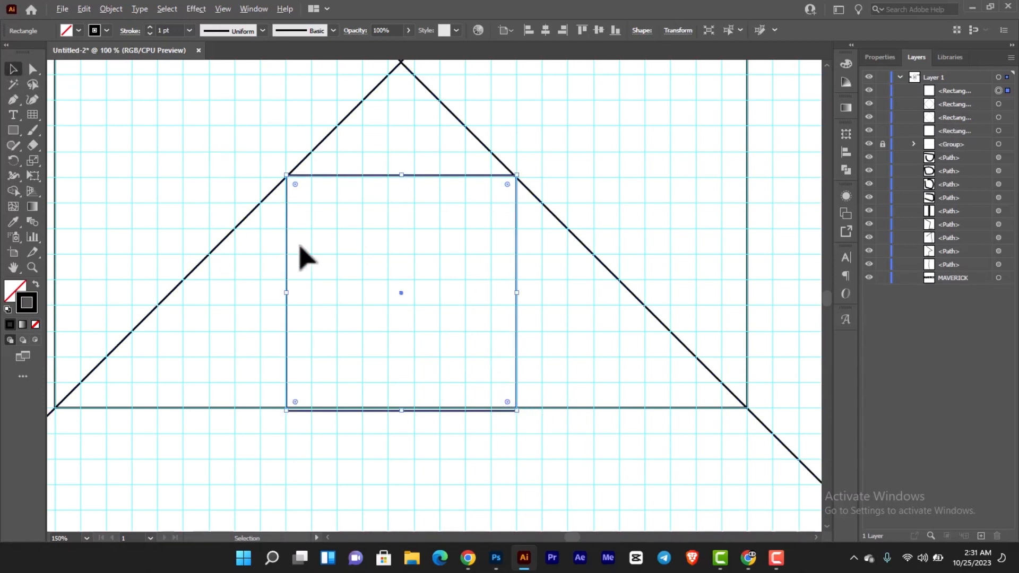
# Compare the construction of square, diamonds and small rectangle with the hand-drawn M-shaped house sketch.
pyautogui.scroll(-3, 300, 250)
pyautogui.scroll(-3, 317, 198)
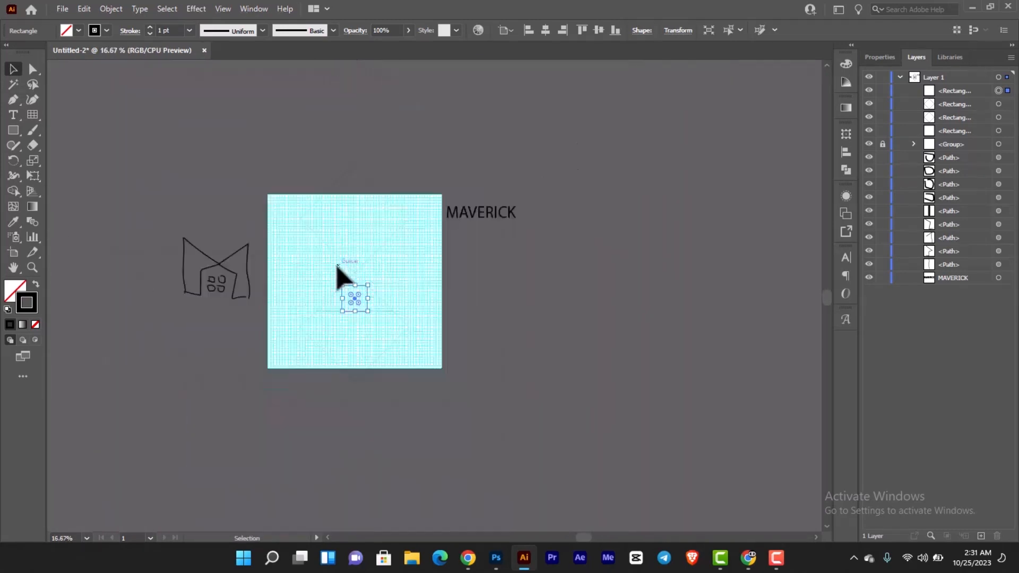
pyautogui.moveTo(341, 273); pyautogui.dragTo(380, 256)
pyautogui.scroll(4, 241, 261)
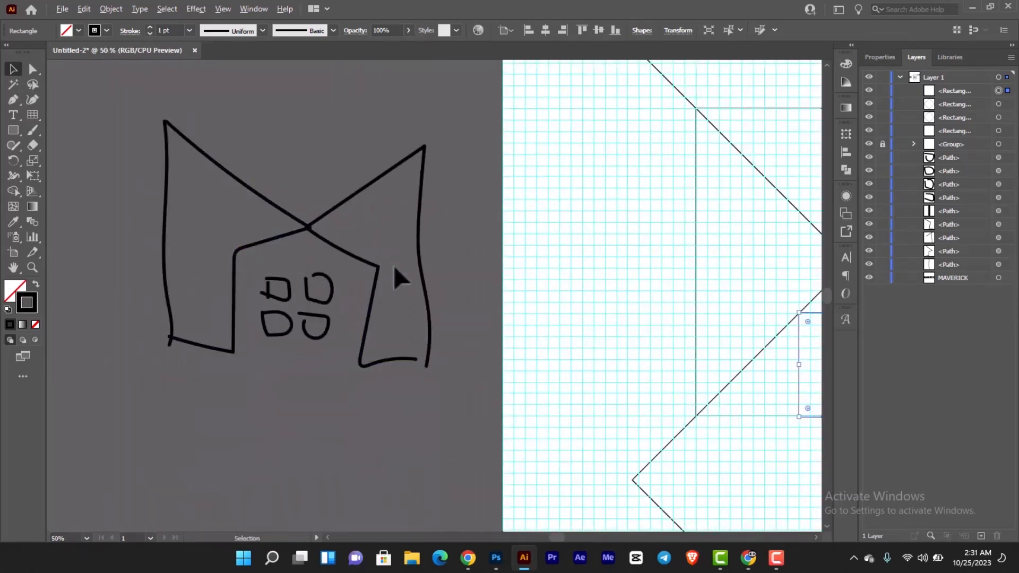
pyautogui.scroll(-1, 414, 273)
pyautogui.moveTo(437, 275); pyautogui.dragTo(308, 268)
pyautogui.scroll(-1, 368, 245)
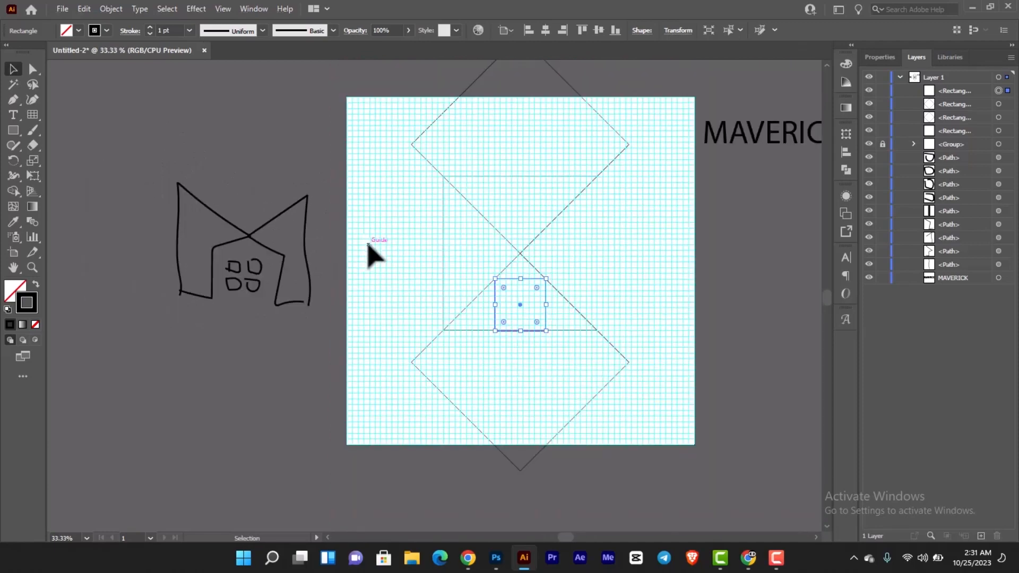
pyautogui.scroll(2, 357, 251)
pyautogui.moveTo(403, 252); pyautogui.dragTo(393, 253)
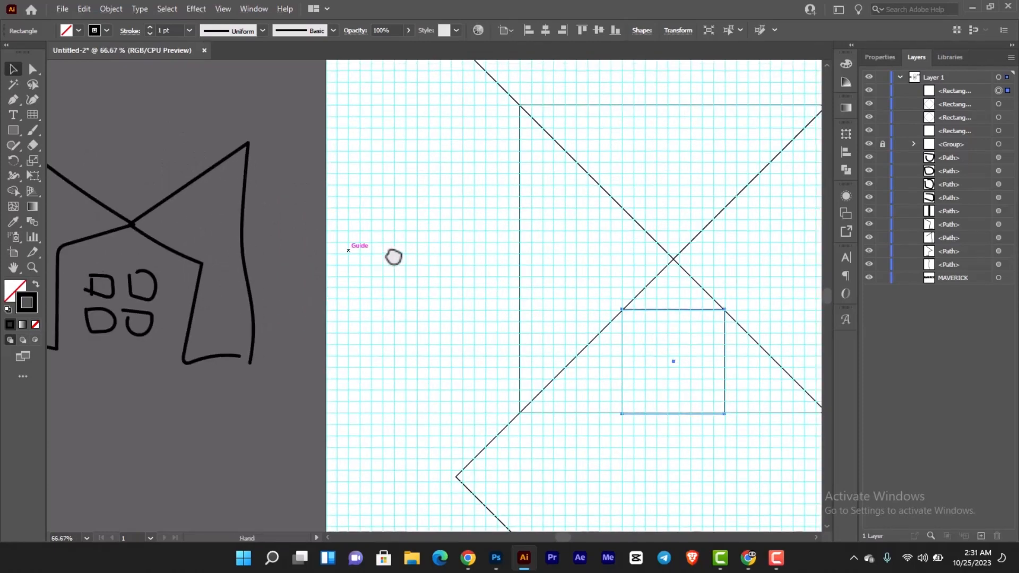
pyautogui.scroll(-1, 393, 254)
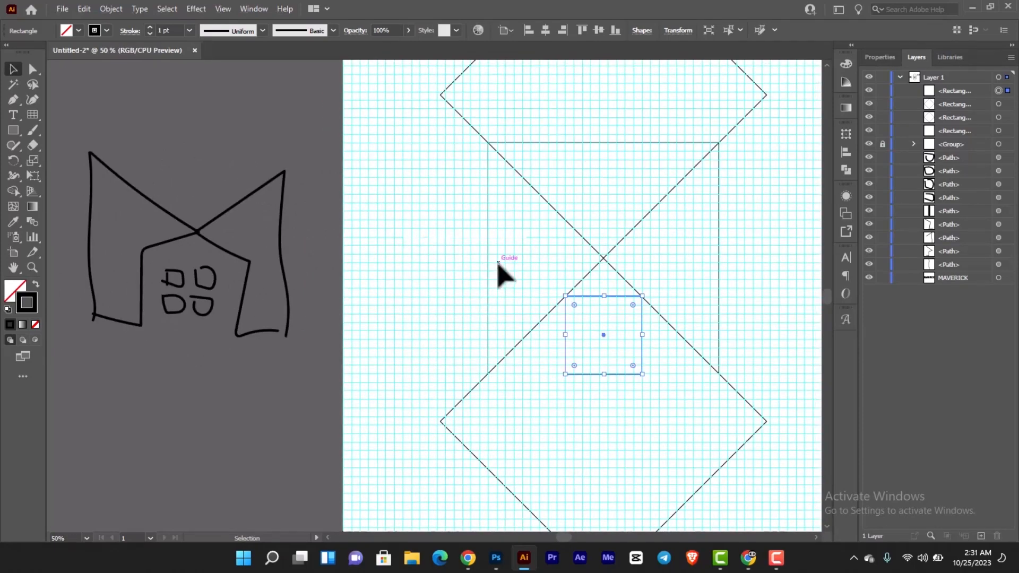
pyautogui.scroll(1, 518, 363)
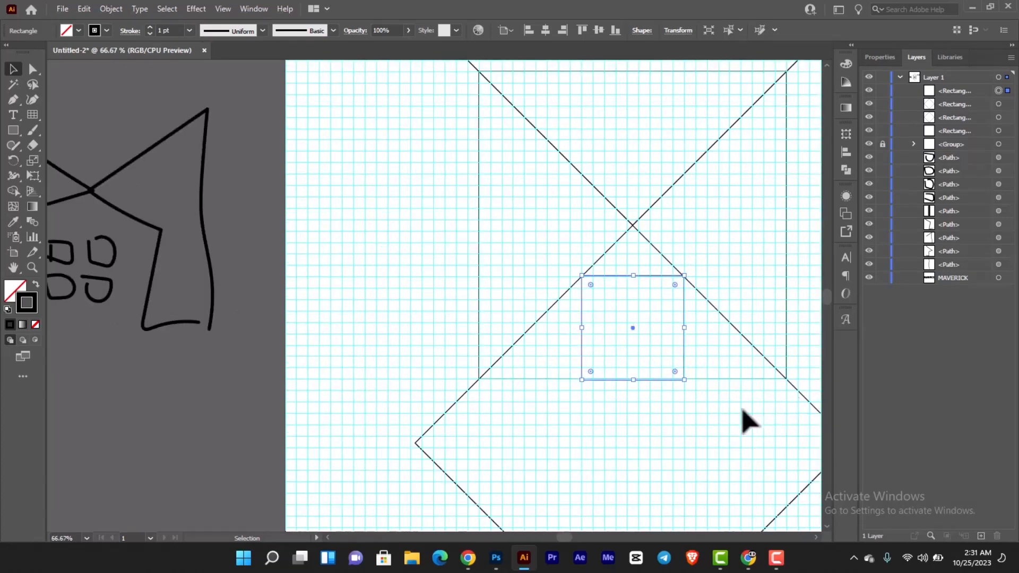
pyautogui.scroll(-5, 660, 365)
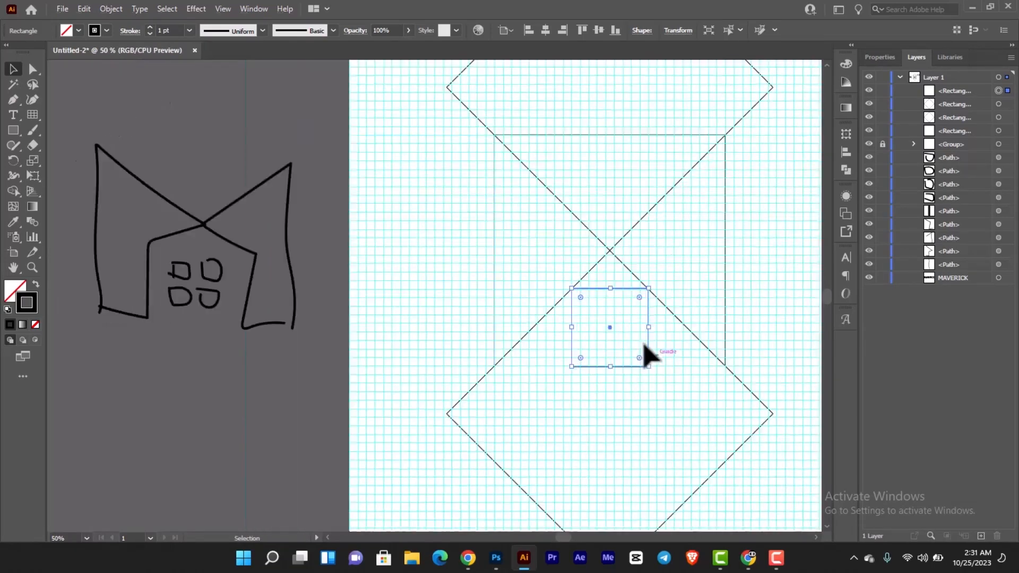
pyautogui.moveTo(645, 262); pyautogui.dragTo(560, 268)
pyautogui.scroll(2, 610, 353)
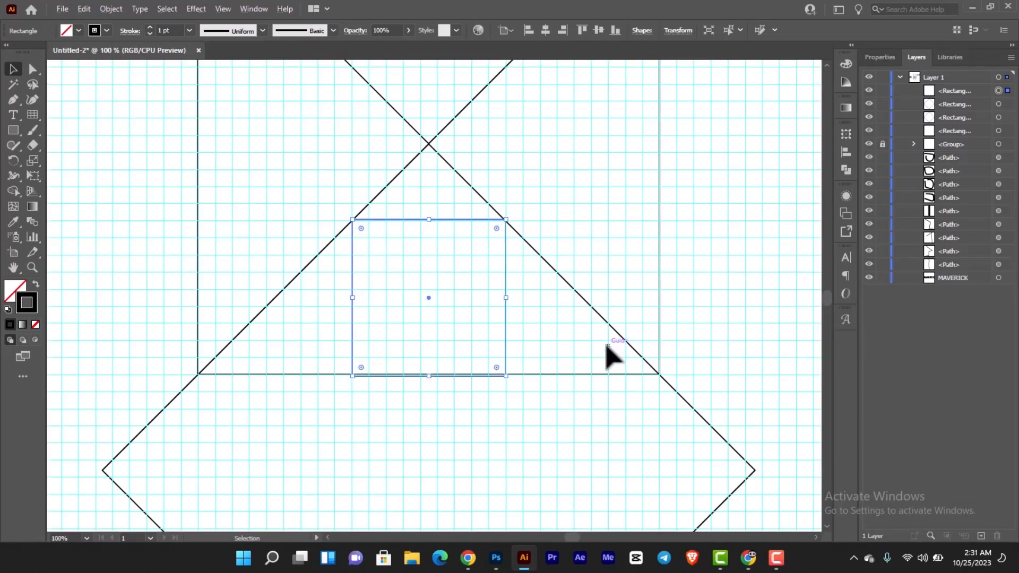
pyautogui.scroll(1, 475, 353)
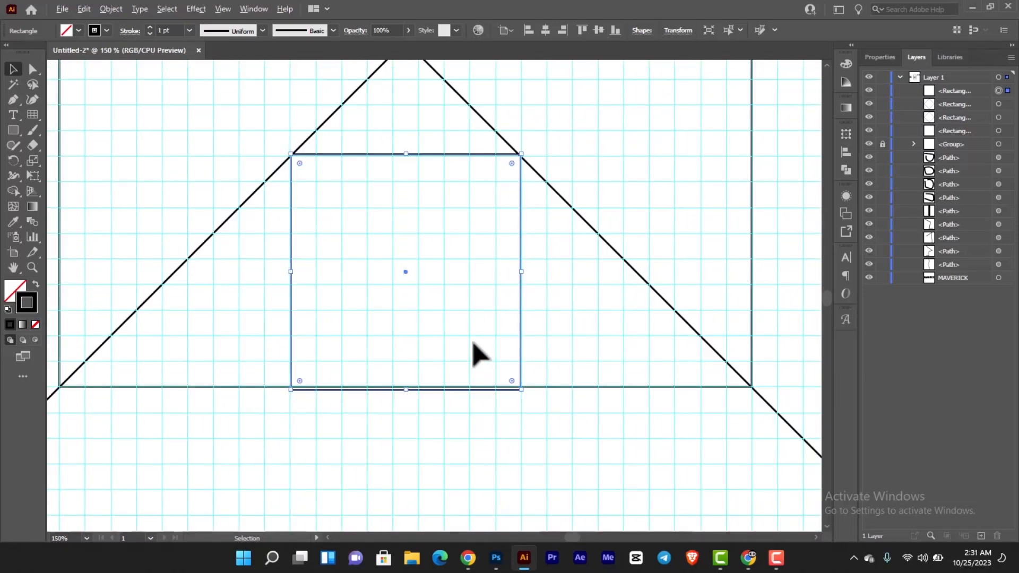
pyautogui.scroll(-3, 475, 353)
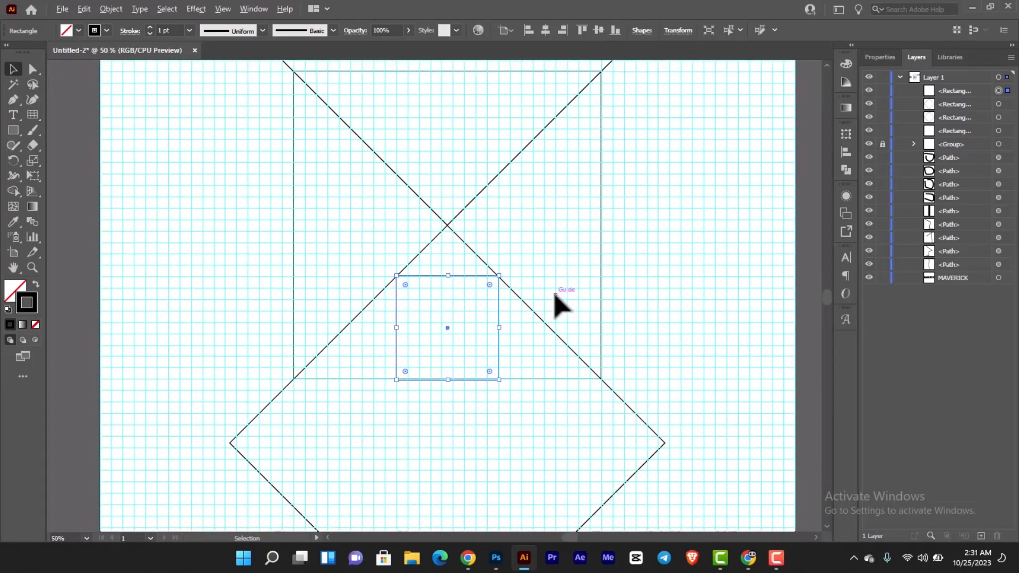
pyautogui.scroll(-1, 555, 295)
pyautogui.moveTo(546, 249); pyautogui.dragTo(543, 266)
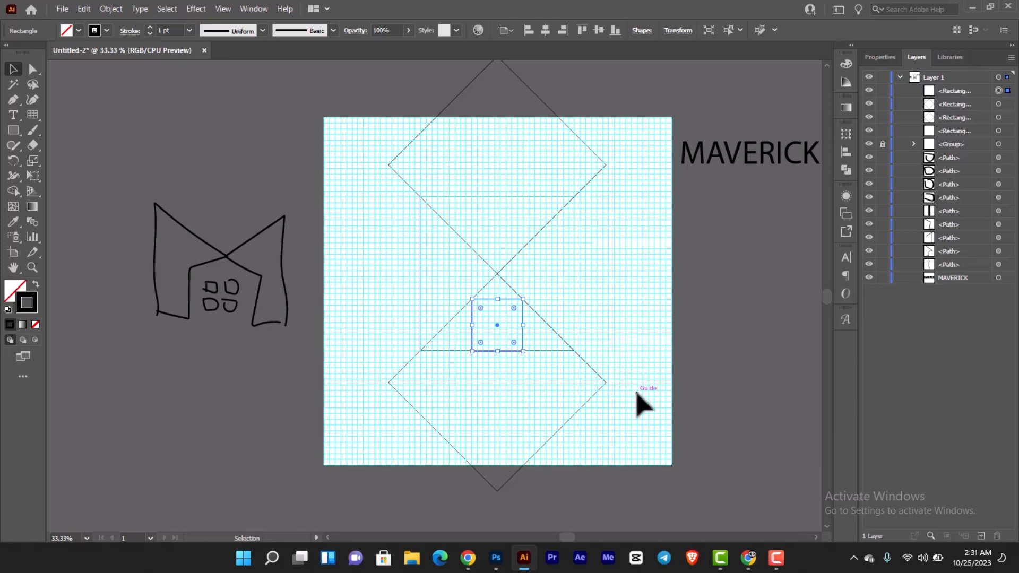
# Select the square, both diamonds and the small rectangle, and remove the upper diamond's area above the square with Shape Builder.
pyautogui.moveTo(645, 402); pyautogui.dragTo(386, 169)
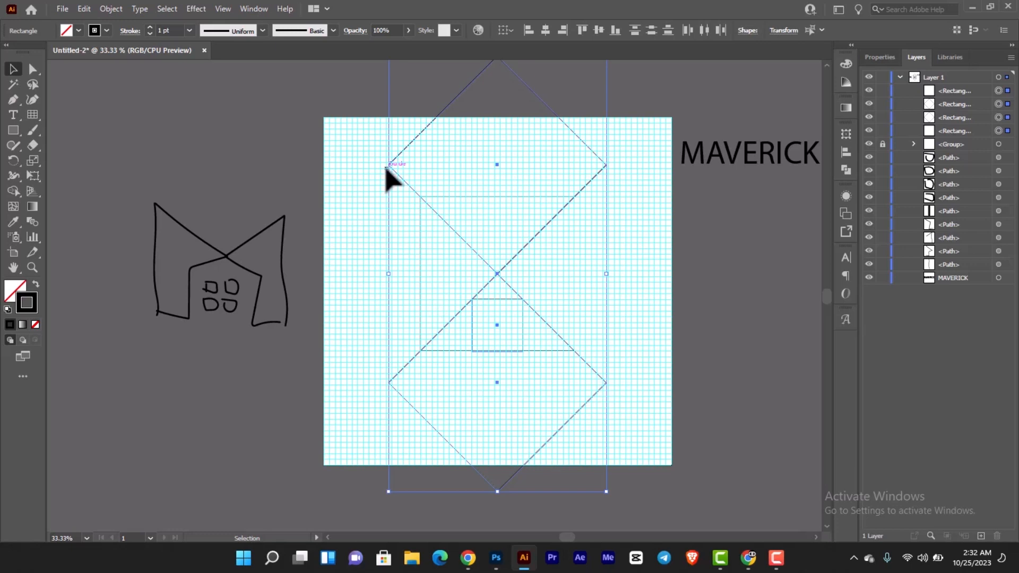
pyautogui.click(13, 191)
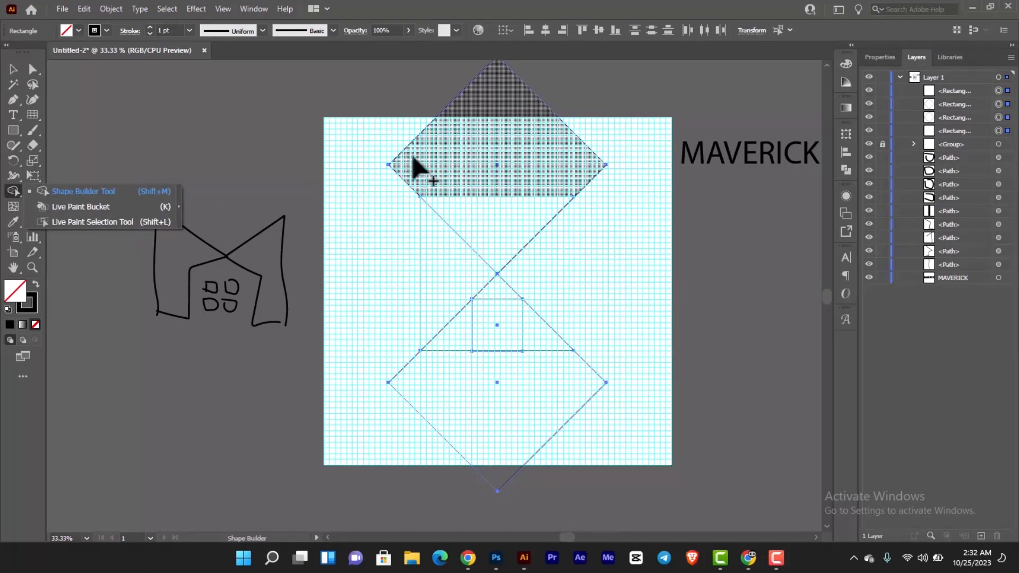
pyautogui.scroll(2, 484, 159)
pyautogui.scroll(-2, 491, 153)
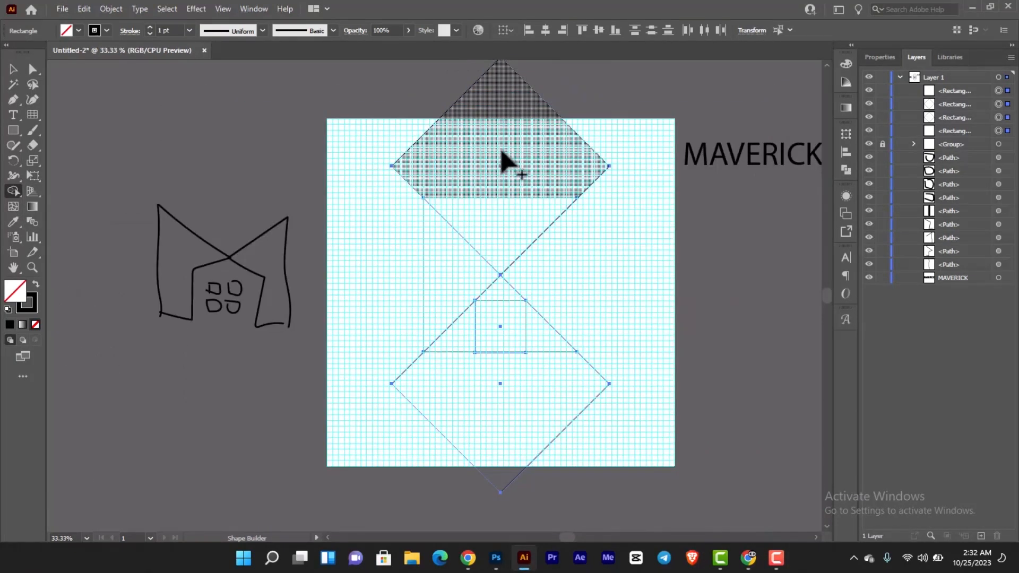
pyautogui.scroll(2, 501, 155)
pyautogui.scroll(-2, 491, 154)
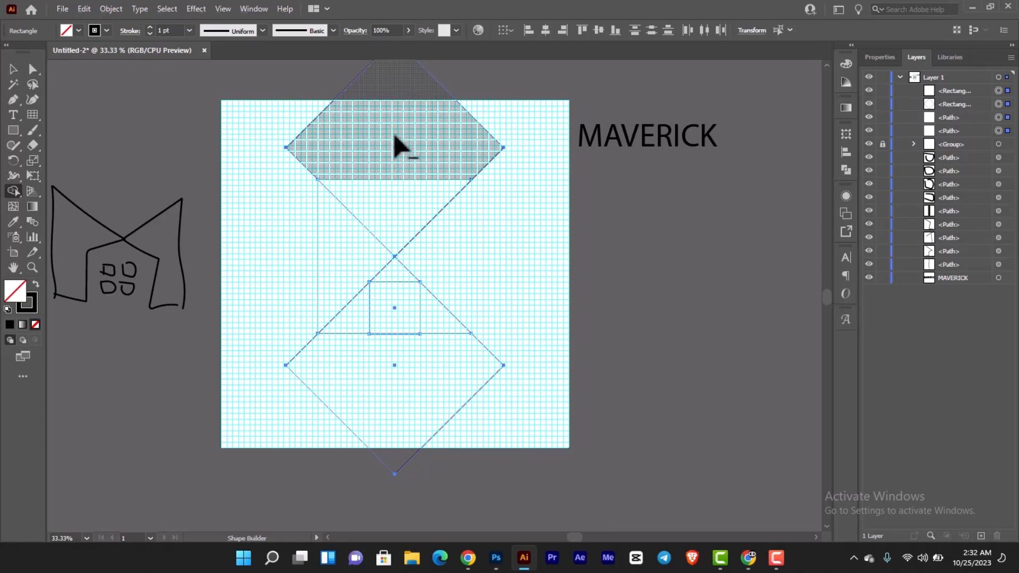
pyautogui.keyDown('alt'); pyautogui.click(397, 144); pyautogui.keyUp('alt')
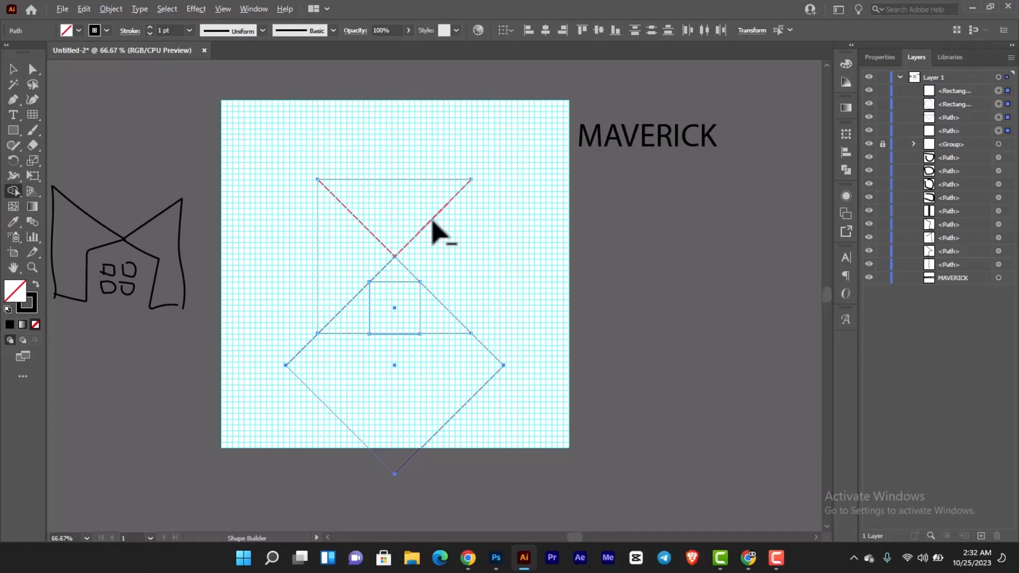
# Remove the triangle between the square's top edge and the crossing point with Shape Builder, leaving the M's open V.
pyautogui.scroll(2, 433, 224)
pyautogui.keyDown('alt'); pyautogui.click(366, 164); pyautogui.keyUp('alt')
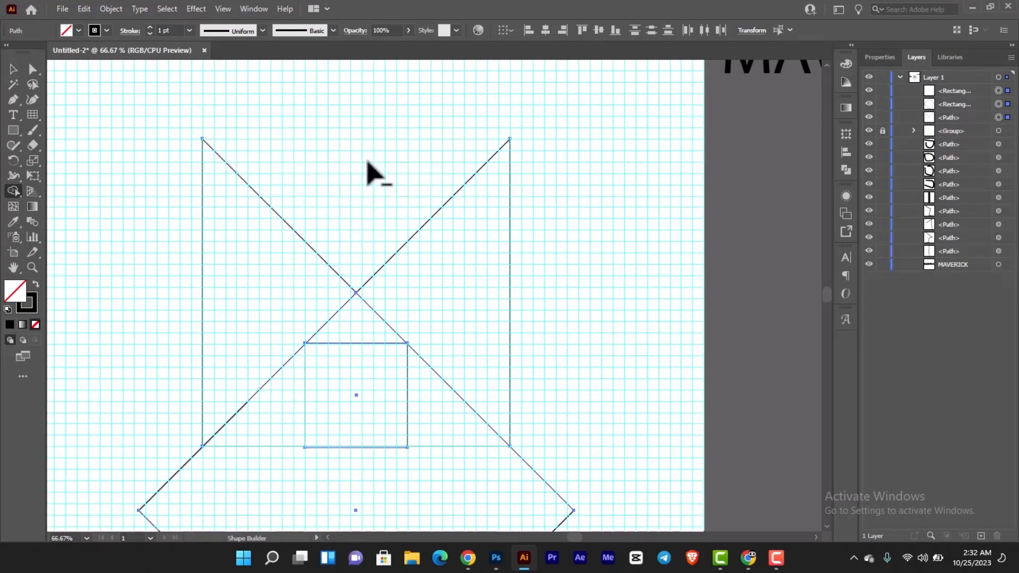
pyautogui.scroll(-2, 371, 170)
pyautogui.moveTo(311, 205)
pyautogui.mouseDown()
pyautogui.moveTo(517, 260)
pyautogui.moveTo(335, 200)
pyautogui.moveTo(380, 166)
pyautogui.mouseUp()
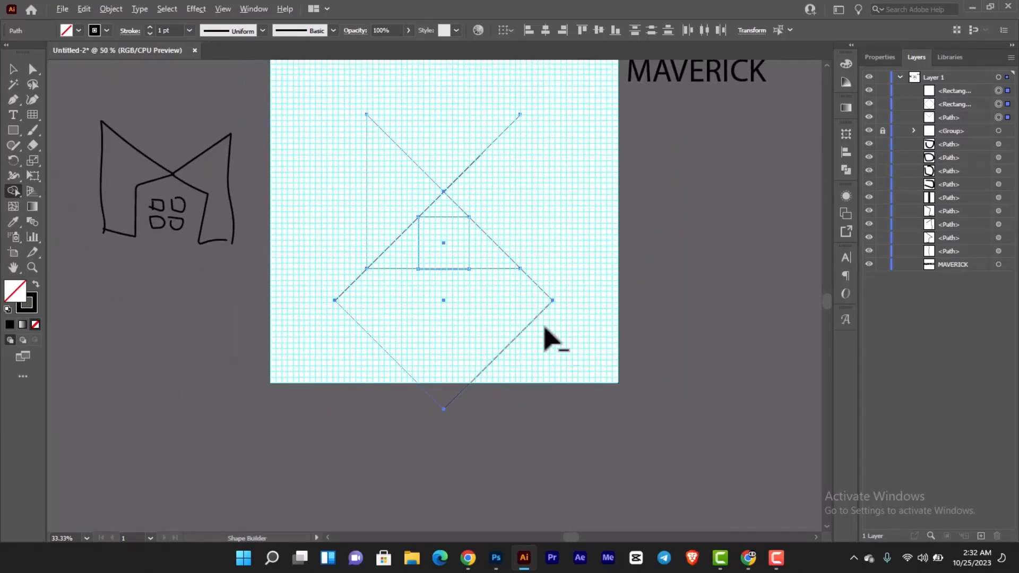
# Remove the lower diamond's area below the square's bottom edge with Shape Builder.
pyautogui.scroll(3, 542, 334)
pyautogui.moveTo(506, 322); pyautogui.dragTo(723, 258)
pyautogui.scroll(-1, 599, 284)
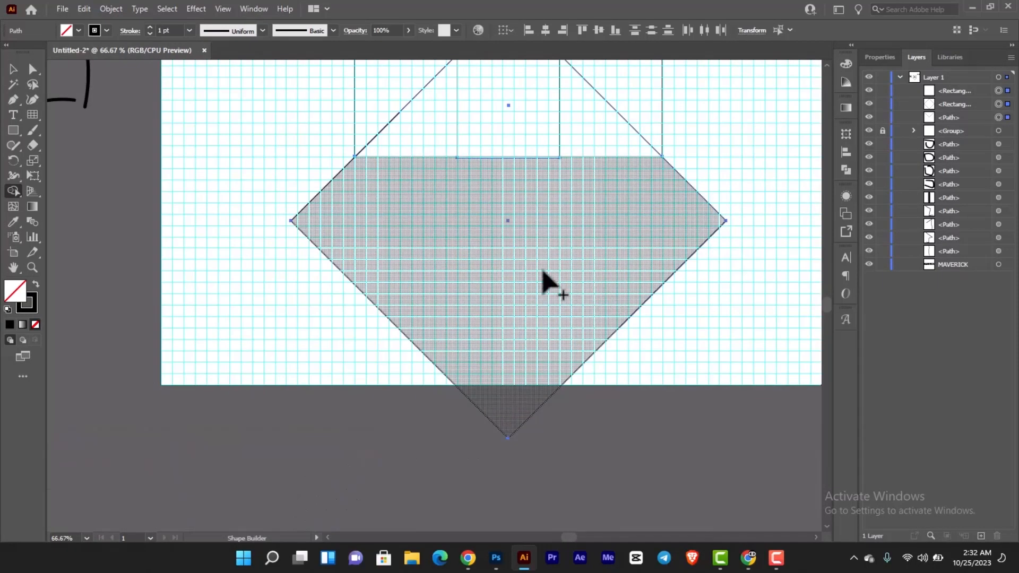
pyautogui.keyDown('alt'); pyautogui.click(502, 226); pyautogui.keyUp('alt')
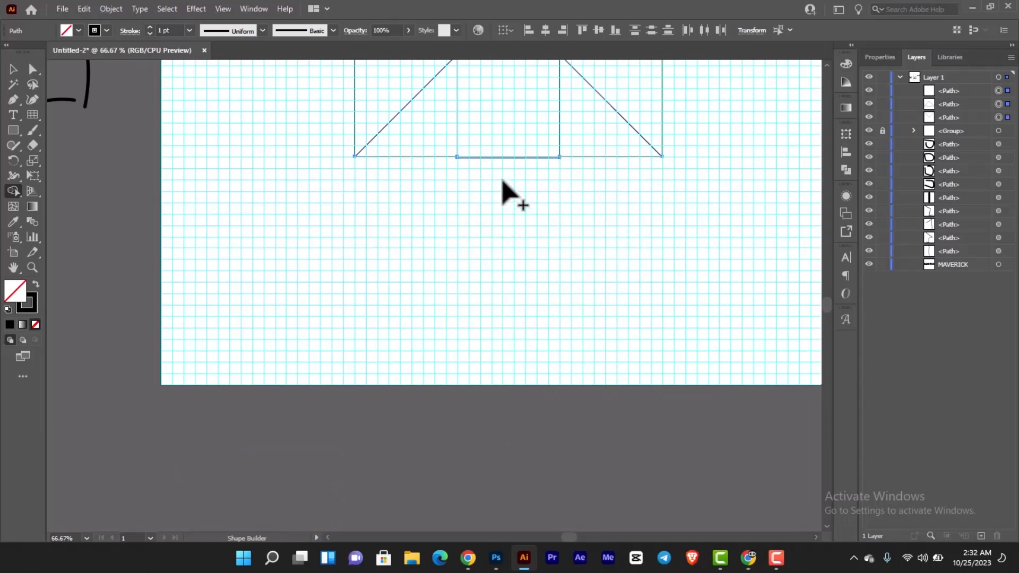
# Remove the small rectangle's interior at the square's bottom edge with Shape Builder, opening the doorway between the legs.
pyautogui.moveTo(504, 186); pyautogui.dragTo(485, 292)
pyautogui.scroll(2, 486, 292)
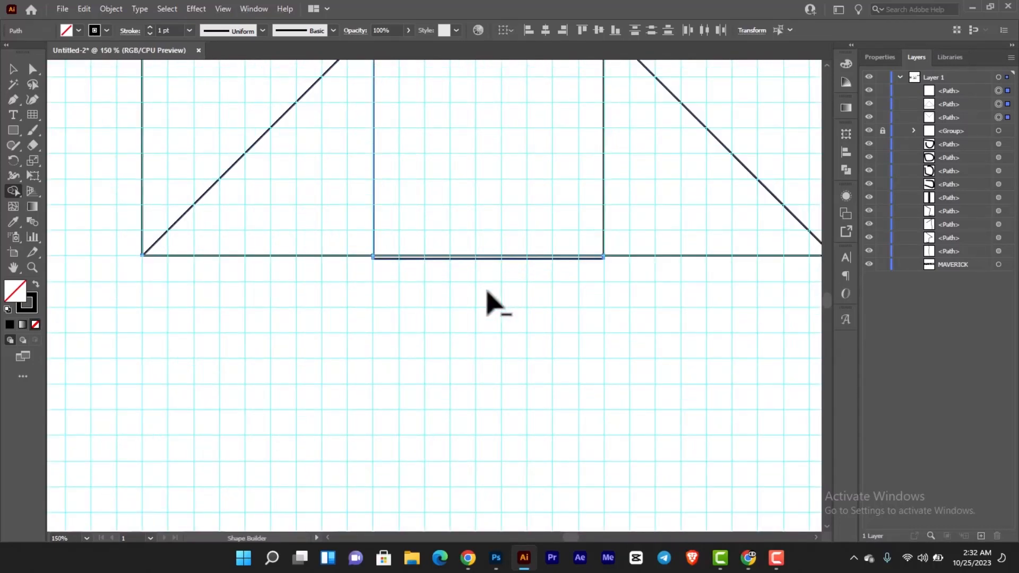
pyautogui.keyDown('alt'); pyautogui.click(502, 208); pyautogui.keyUp('alt')
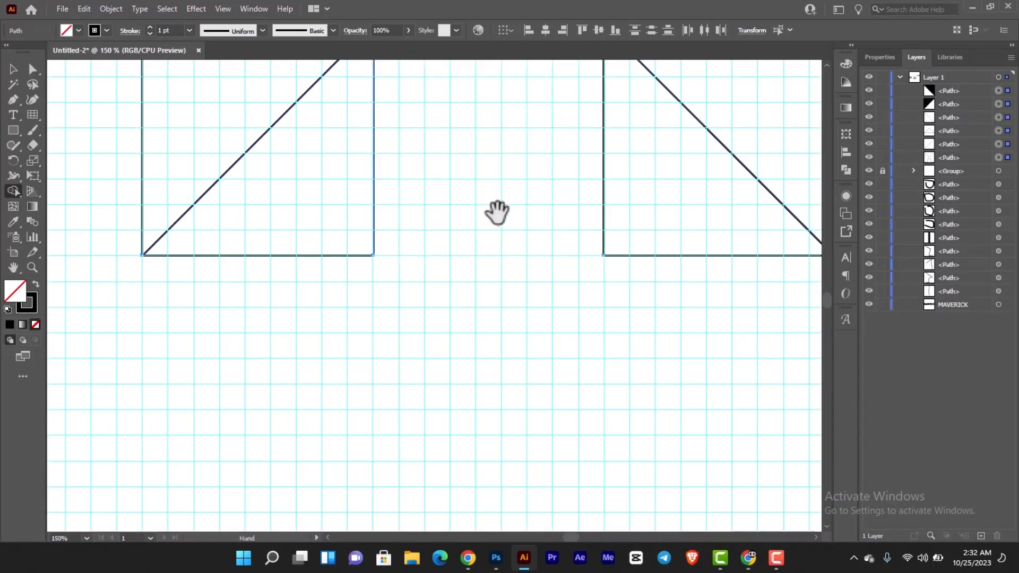
# Merge each large side triangle with the leg area below it using Shape Builder, on both sides of the M.
pyautogui.scroll(-1, 497, 213)
pyautogui.scroll(-2, 488, 212)
pyautogui.moveTo(447, 187); pyautogui.dragTo(412, 325)
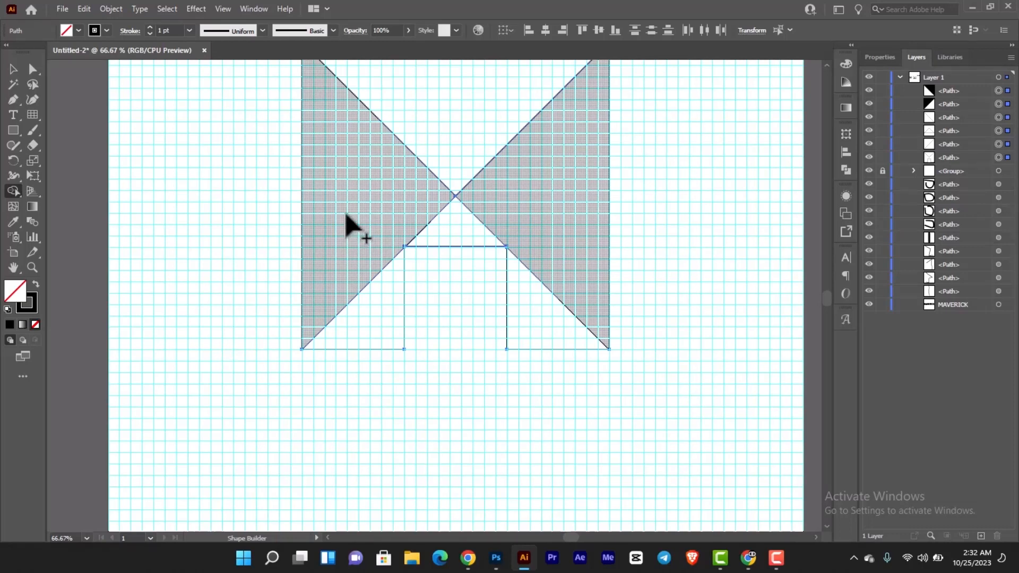
pyautogui.moveTo(346, 216); pyautogui.dragTo(378, 323)
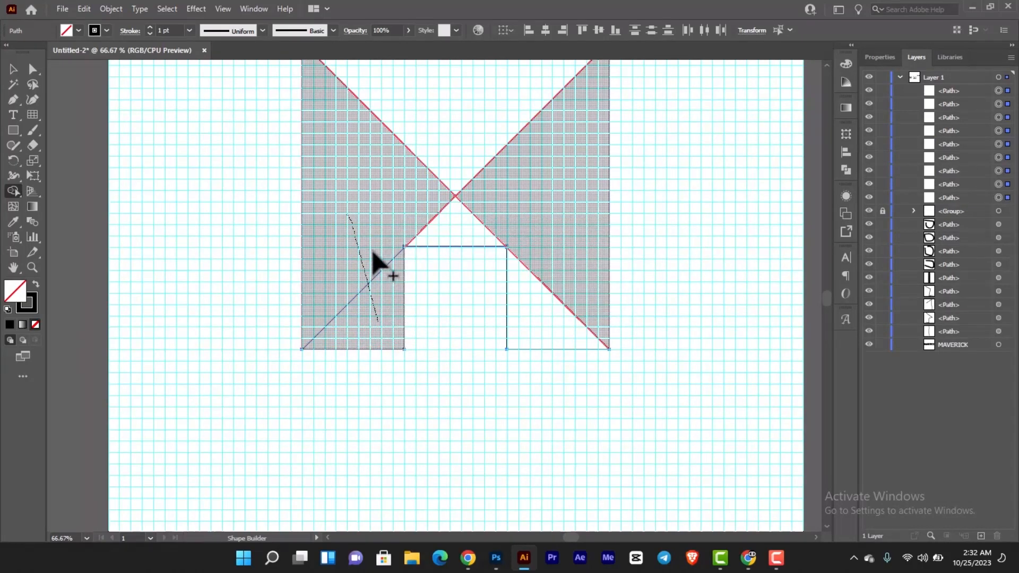
pyautogui.moveTo(578, 222); pyautogui.dragTo(542, 325)
# Remove the triangle between the crossing point and the doorway's top edge with Shape Builder, leaving a peaked opening.
pyautogui.scroll(3, 463, 246)
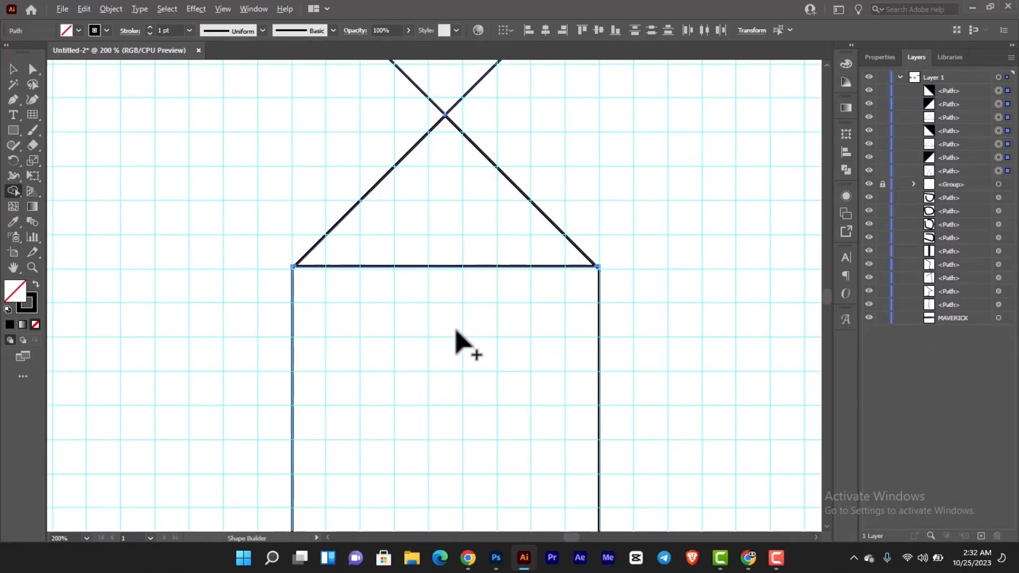
pyautogui.keyDown('alt'); pyautogui.click(472, 252); pyautogui.keyUp('alt')
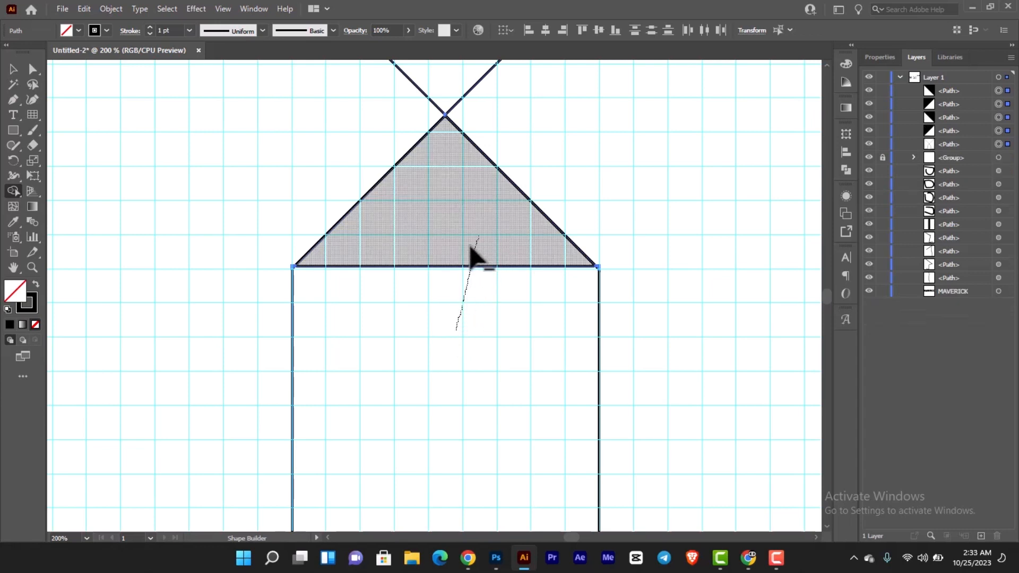
pyautogui.scroll(-1, 367, 304)
# Merge the tiny leftover sliver at the doorway's upper right corner into the right half of the M with Shape Builder.
pyautogui.scroll(3, 368, 303)
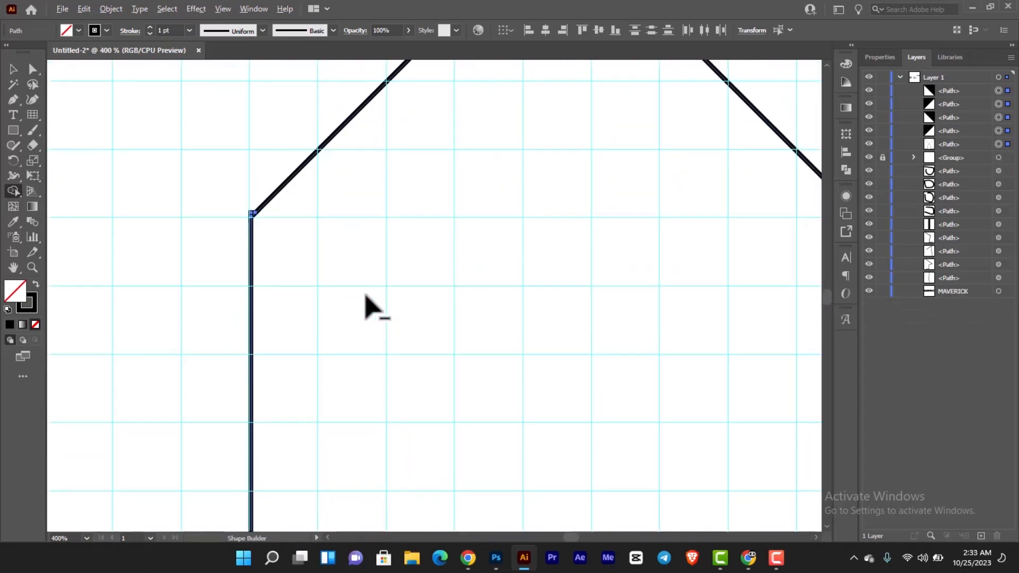
pyautogui.scroll(-1, 314, 244)
pyautogui.scroll(3, 364, 246)
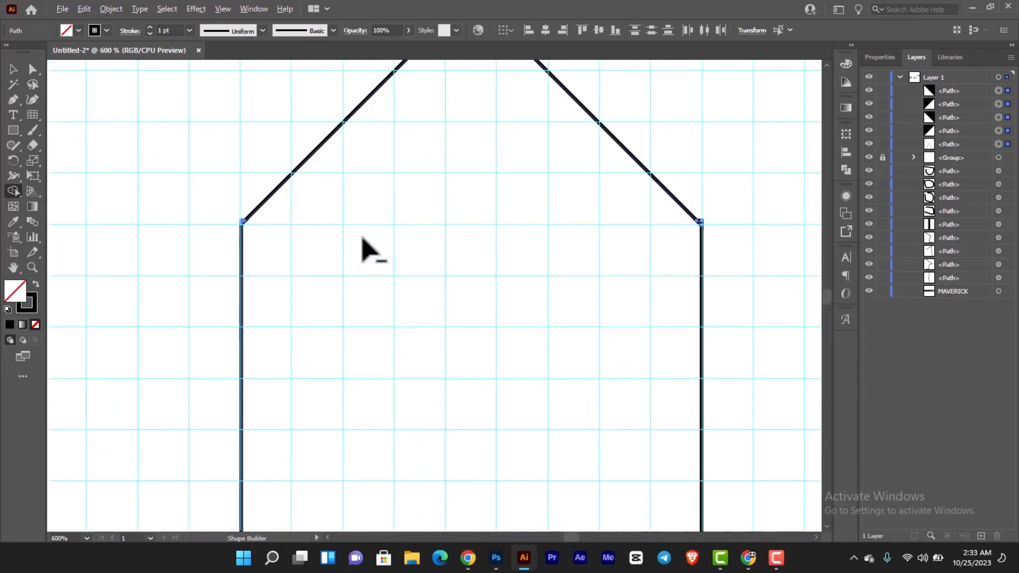
pyautogui.moveTo(605, 218); pyautogui.dragTo(234, 351)
pyautogui.moveTo(569, 362); pyautogui.dragTo(544, 407)
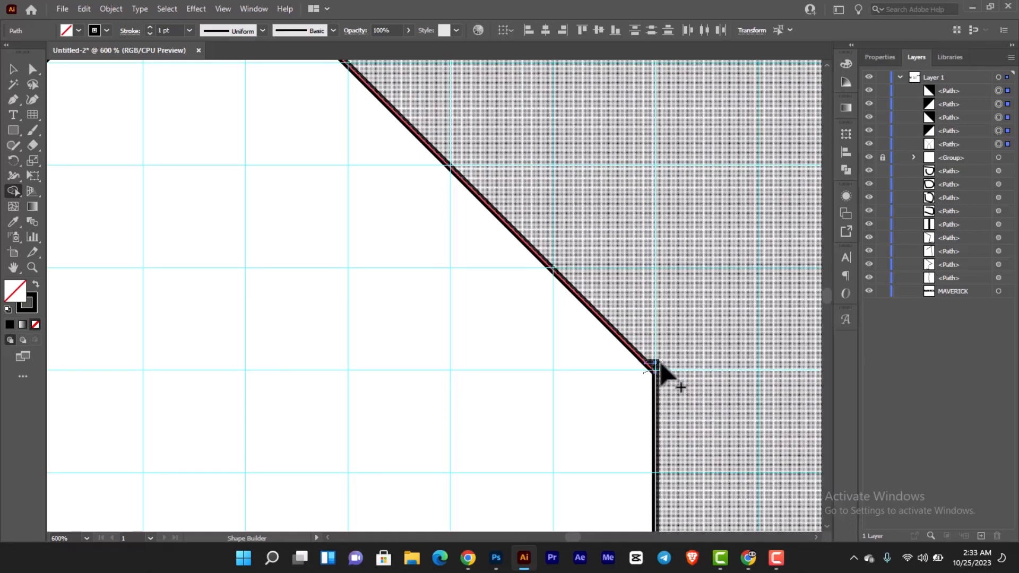
pyautogui.click(661, 374)
# Merge the tiny leftover sliver at the doorway's upper left corner into the left half of the M with Shape Builder.
pyautogui.scroll(-1, 570, 361)
pyautogui.scroll(-2, 566, 356)
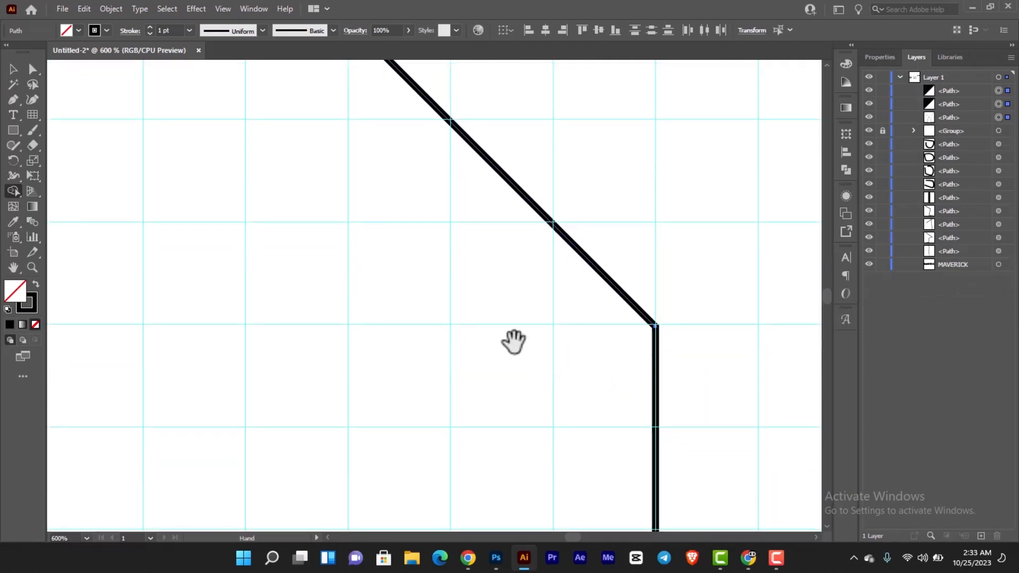
pyautogui.moveTo(259, 313); pyautogui.dragTo(573, 363)
pyautogui.moveTo(246, 342); pyautogui.dragTo(367, 317)
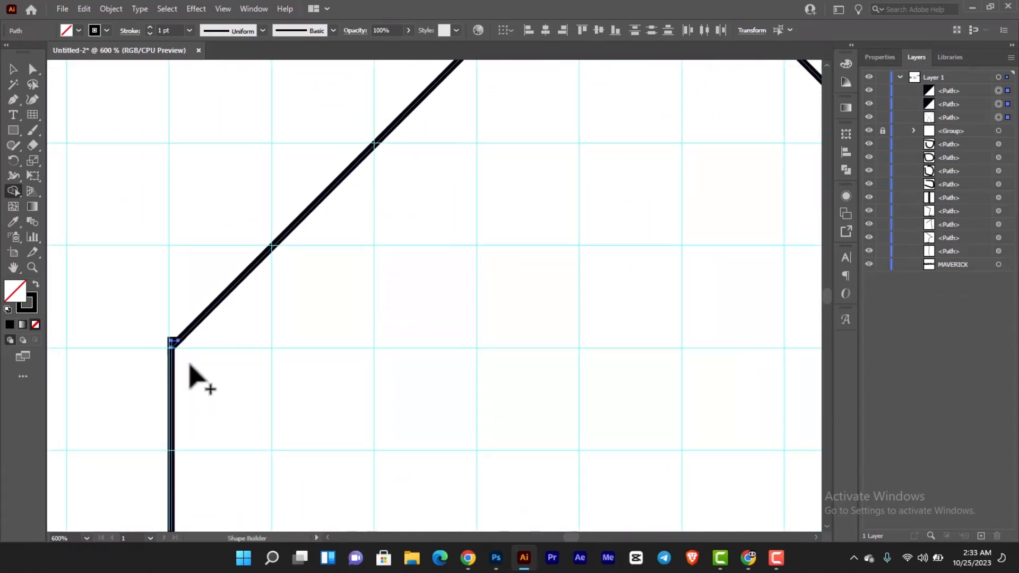
pyautogui.click(176, 348)
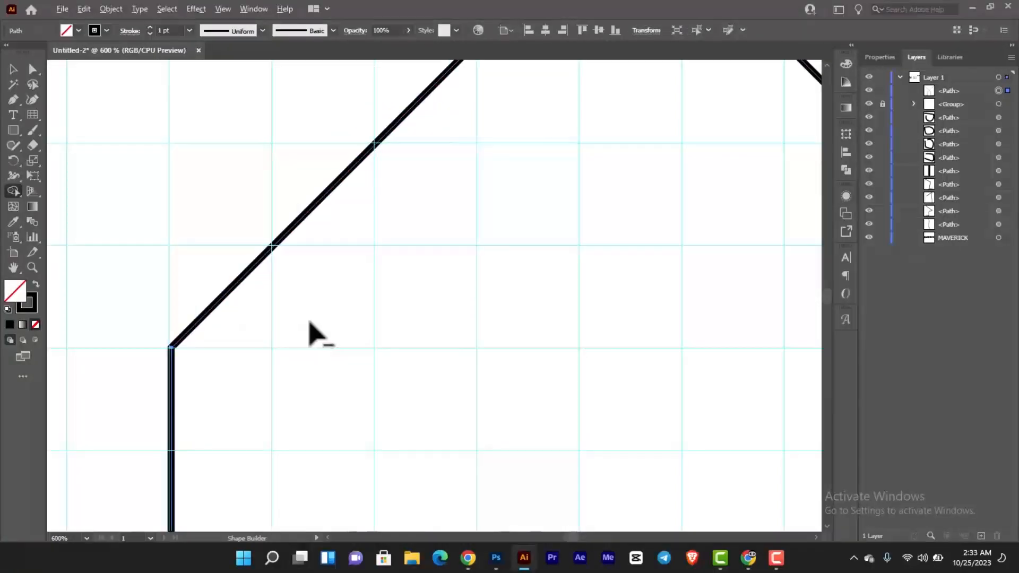
# Examine the trimmed M outline, its crossing point and its legs, and compare it with the hand-drawn sketch.
pyautogui.scroll(-3, 310, 321)
pyautogui.moveTo(569, 241); pyautogui.dragTo(542, 311)
pyautogui.scroll(1, 418, 259)
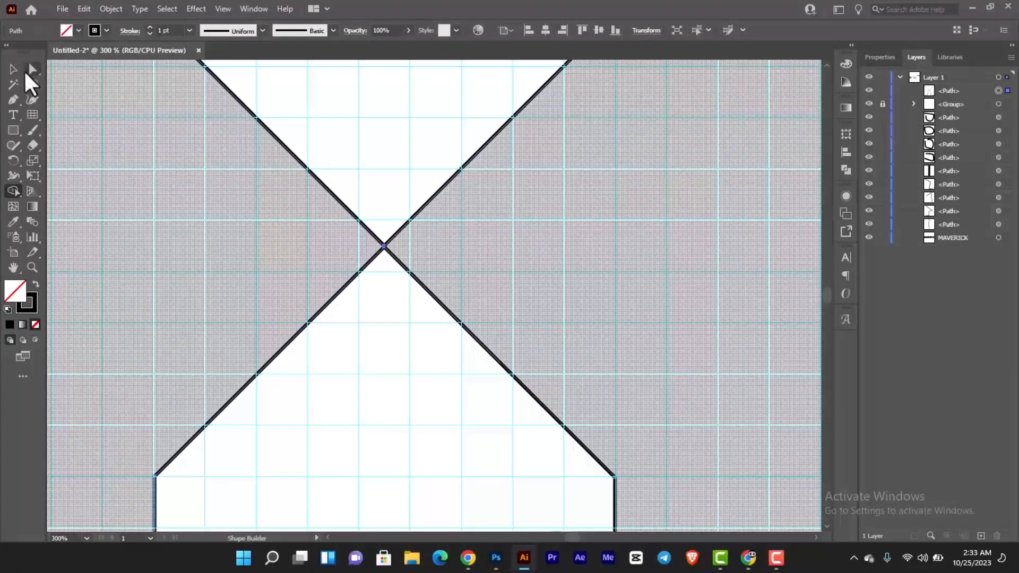
pyautogui.click(9, 69)
pyautogui.hotkey('ctrl', '0')
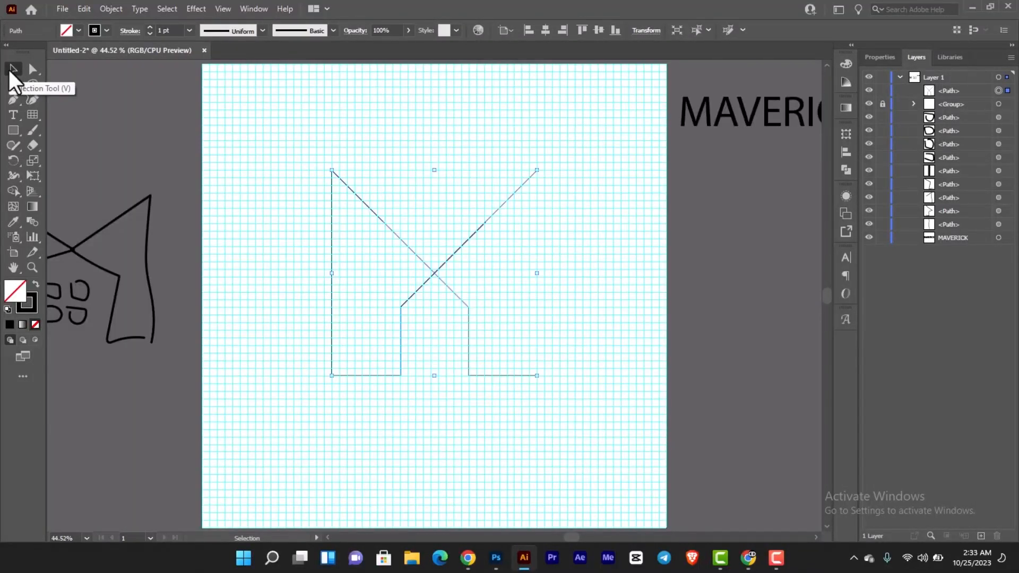
pyautogui.click(612, 371)
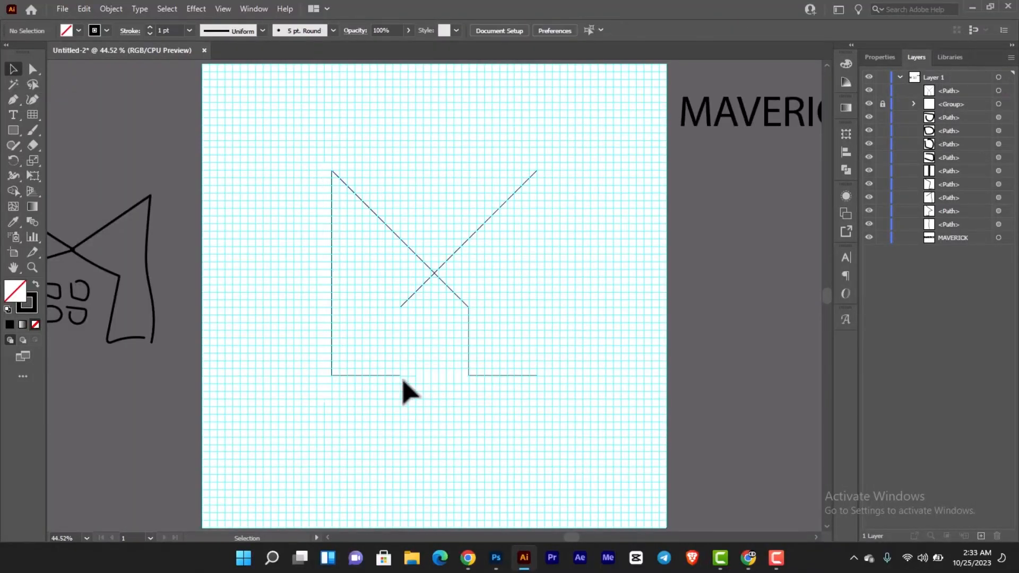
pyautogui.scroll(-1, 386, 379)
pyautogui.moveTo(452, 336); pyautogui.dragTo(473, 302)
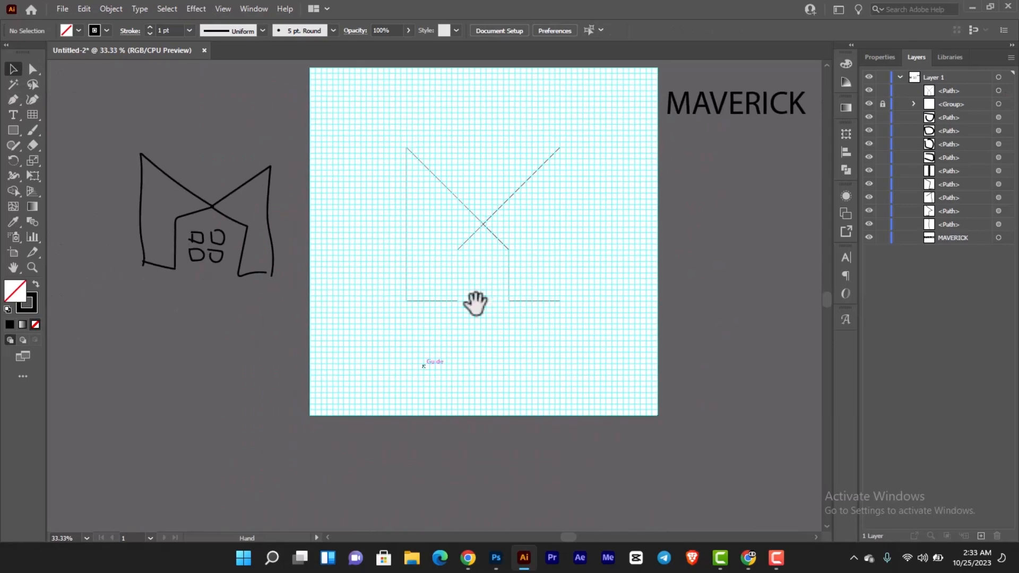
pyautogui.scroll(1, 404, 321)
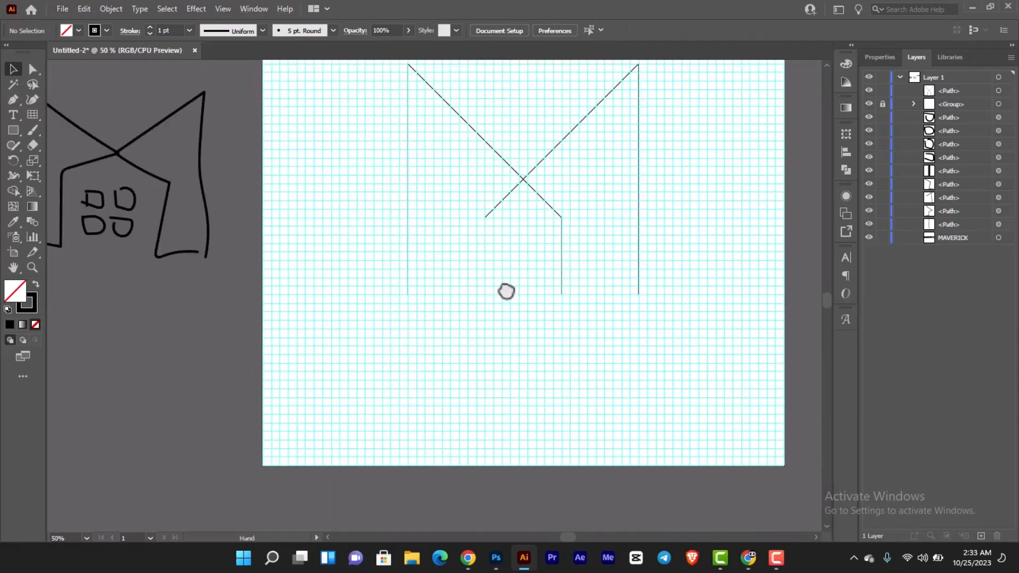
pyautogui.scroll(3, 506, 289)
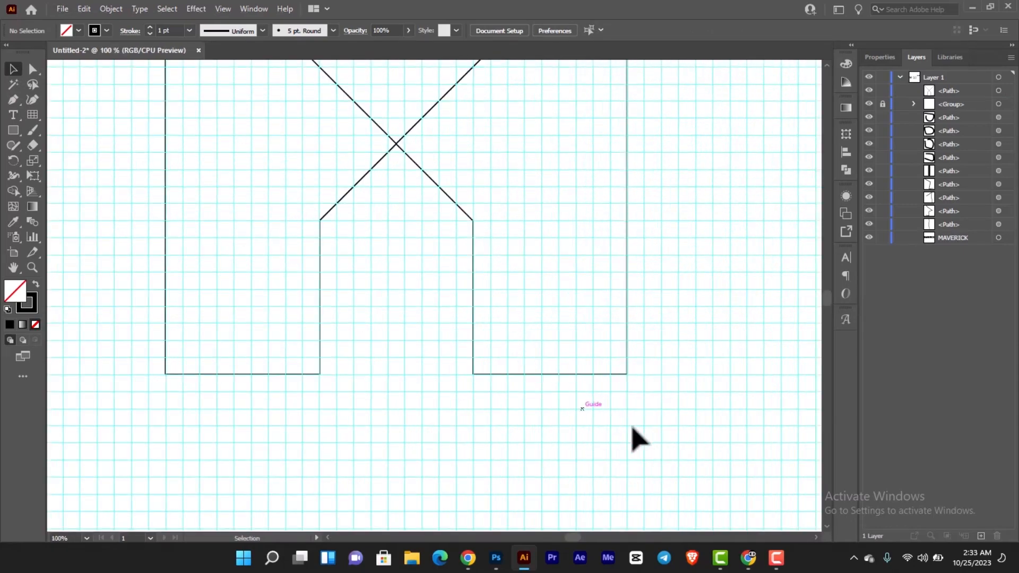
pyautogui.moveTo(651, 438); pyautogui.dragTo(461, 171)
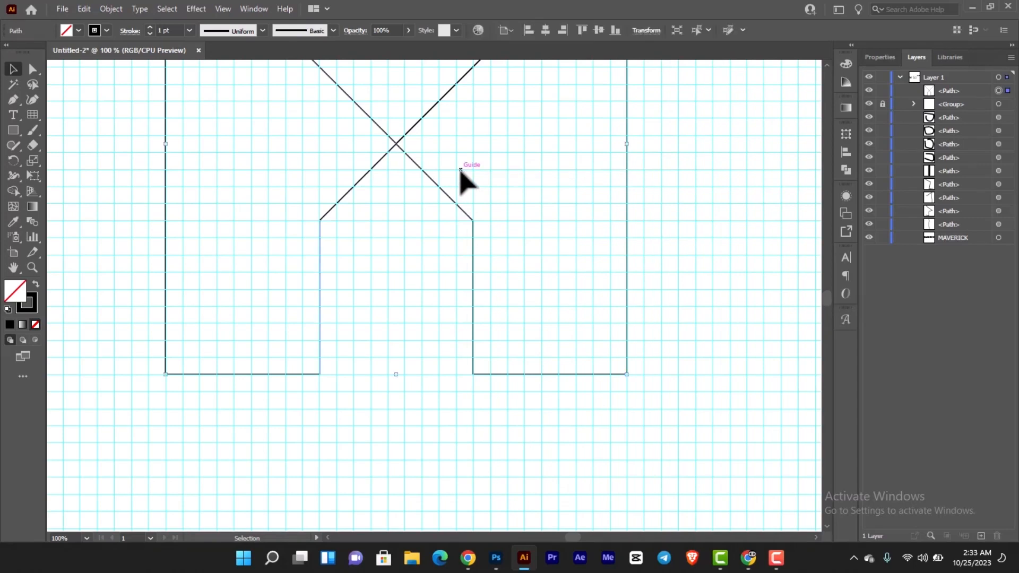
pyautogui.click(668, 445)
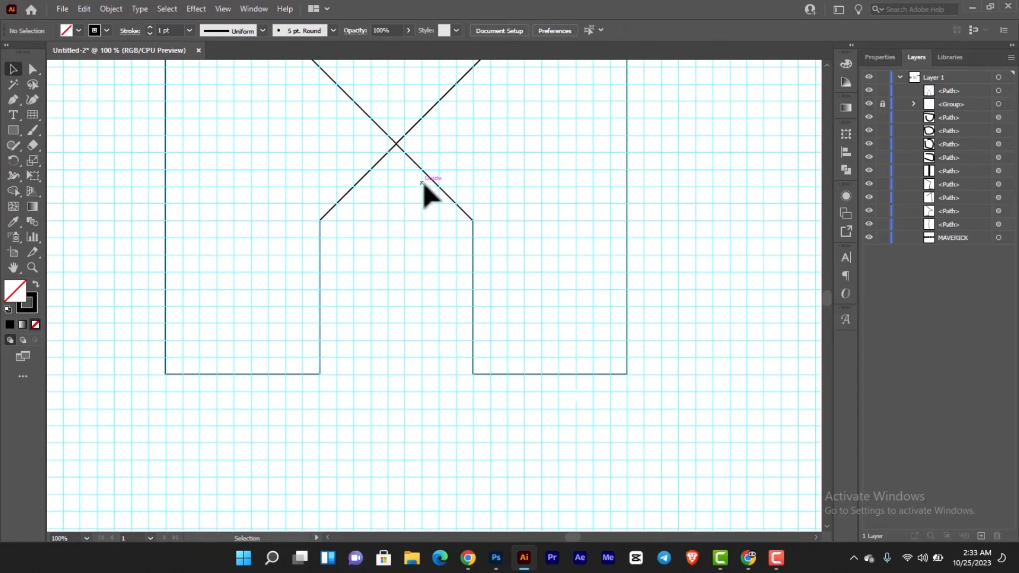
# Nudge the whole M outline slightly to the right on the grid.
pyautogui.click(442, 189)
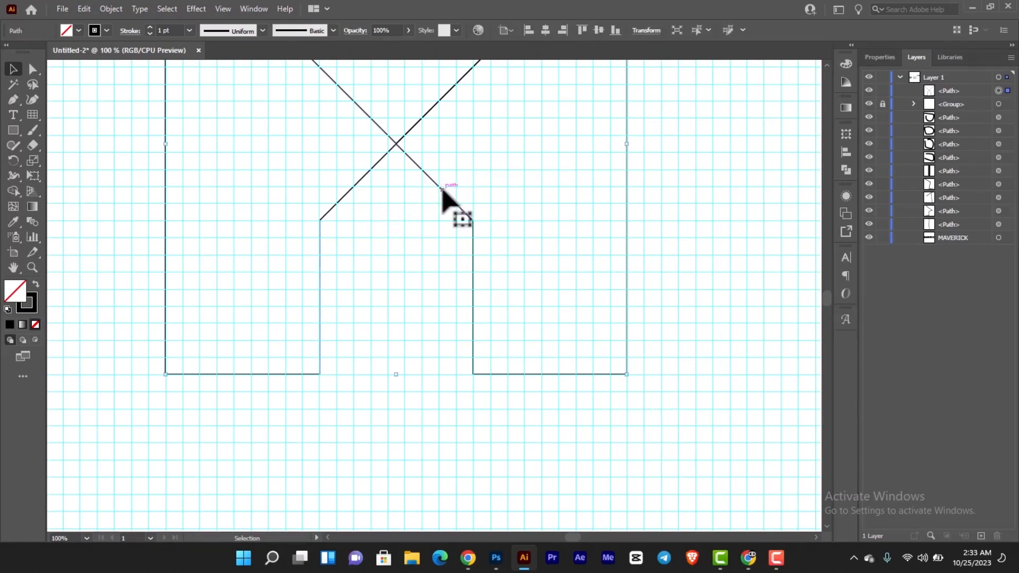
pyautogui.press('Right')
pyautogui.press('Right')
pyautogui.press('Right')
pyautogui.press('Right')
pyautogui.press('Right')
pyautogui.press('Right')
pyautogui.press('Right')
pyautogui.press('Right')
pyautogui.press('Right')
pyautogui.press('Right')
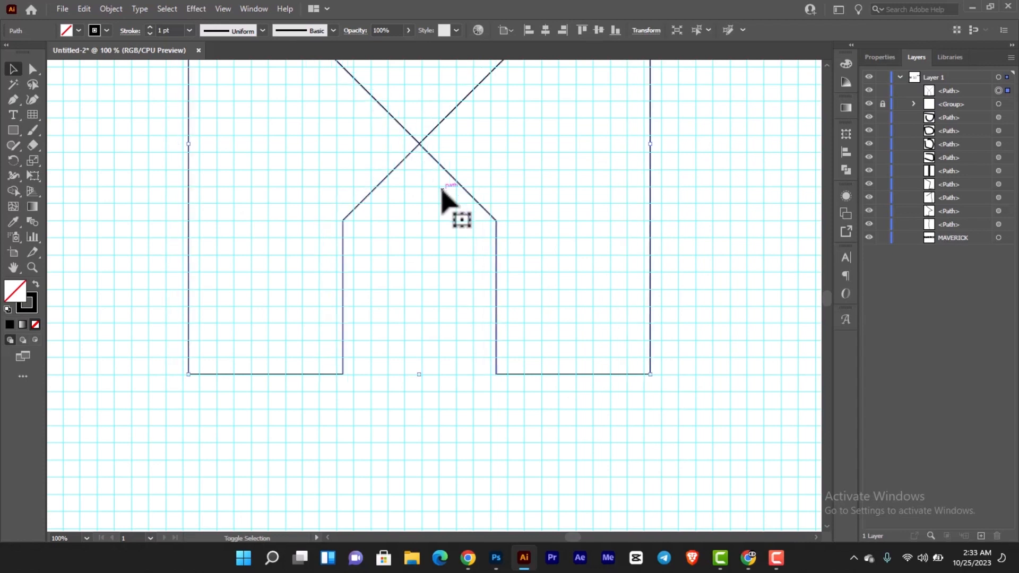
pyautogui.press('Left')
pyautogui.press('Left')
pyautogui.press('Left')
pyautogui.press('Left')
pyautogui.press('Left')
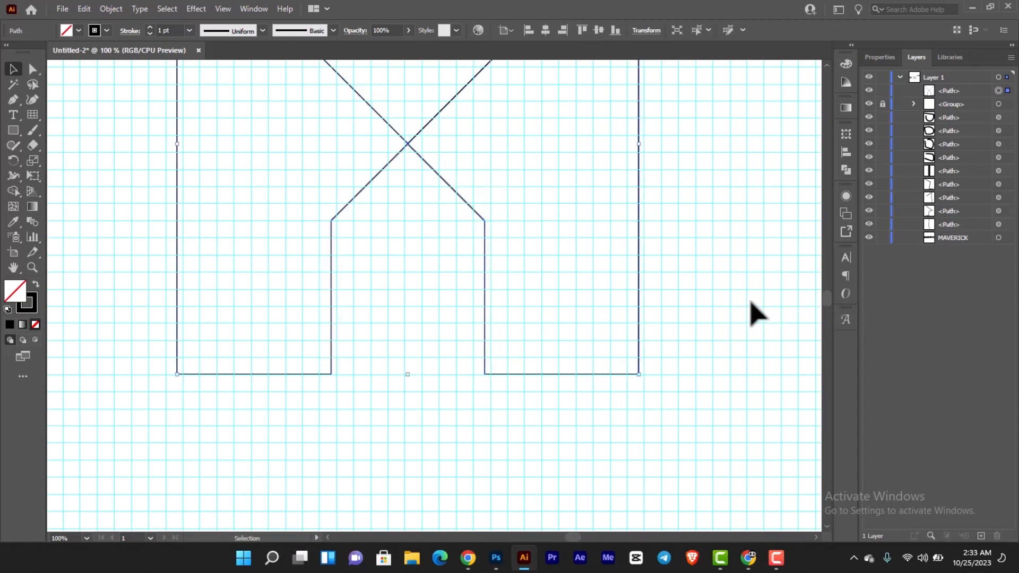
pyautogui.click(670, 314)
# Examine the crossing point of the M's diagonals and the edges of its legs up close.
pyautogui.scroll(3, 673, 332)
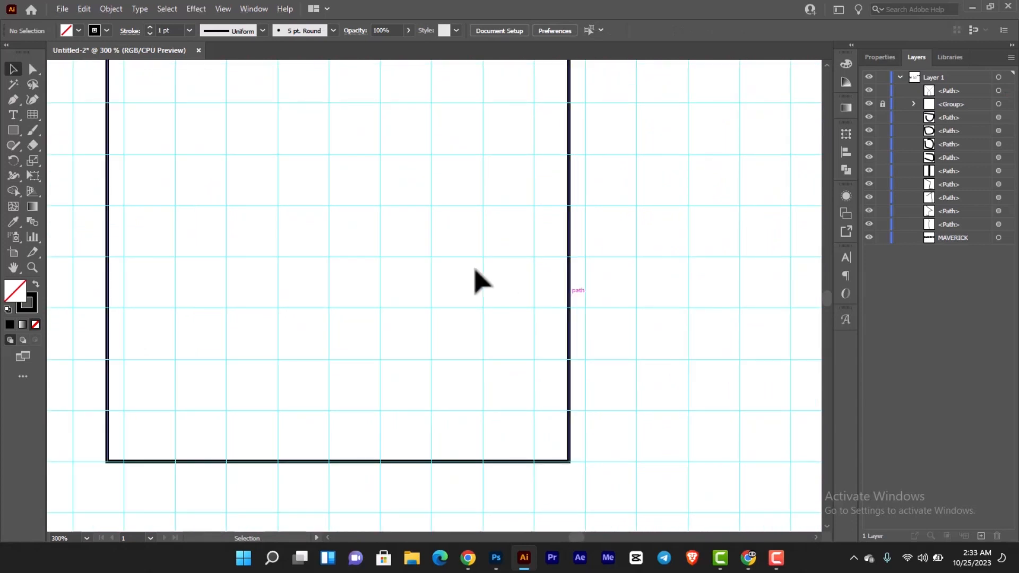
pyautogui.moveTo(469, 273); pyautogui.dragTo(799, 546)
pyautogui.moveTo(330, 205); pyautogui.dragTo(482, 441)
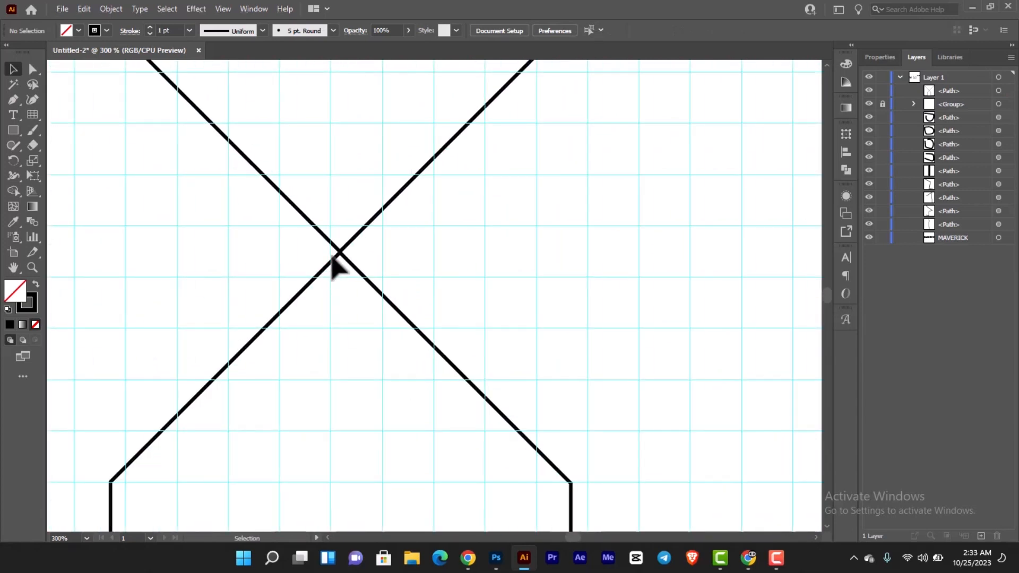
pyautogui.click(355, 272)
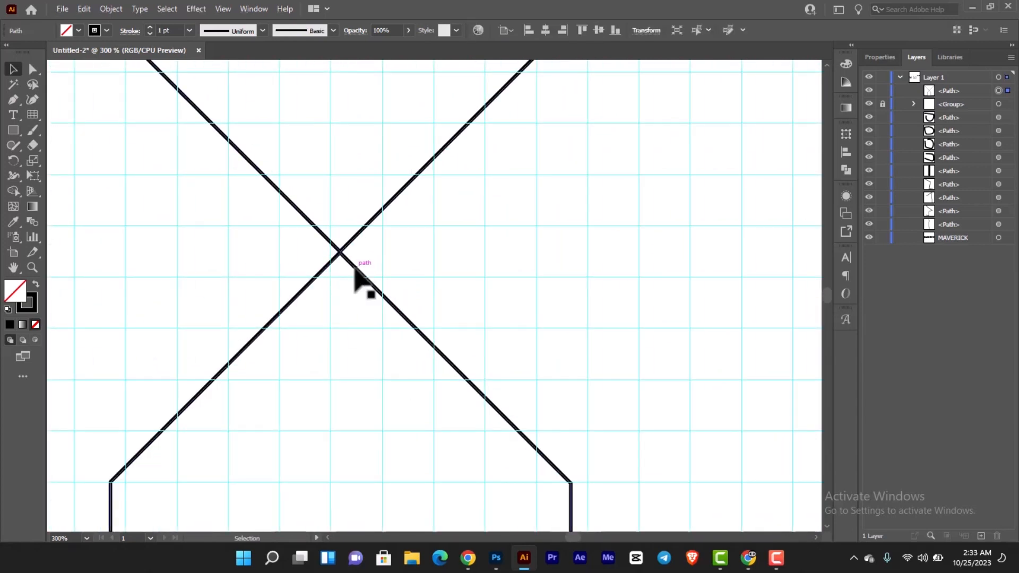
pyautogui.scroll(-2, 355, 273)
pyautogui.scroll(-2, 364, 288)
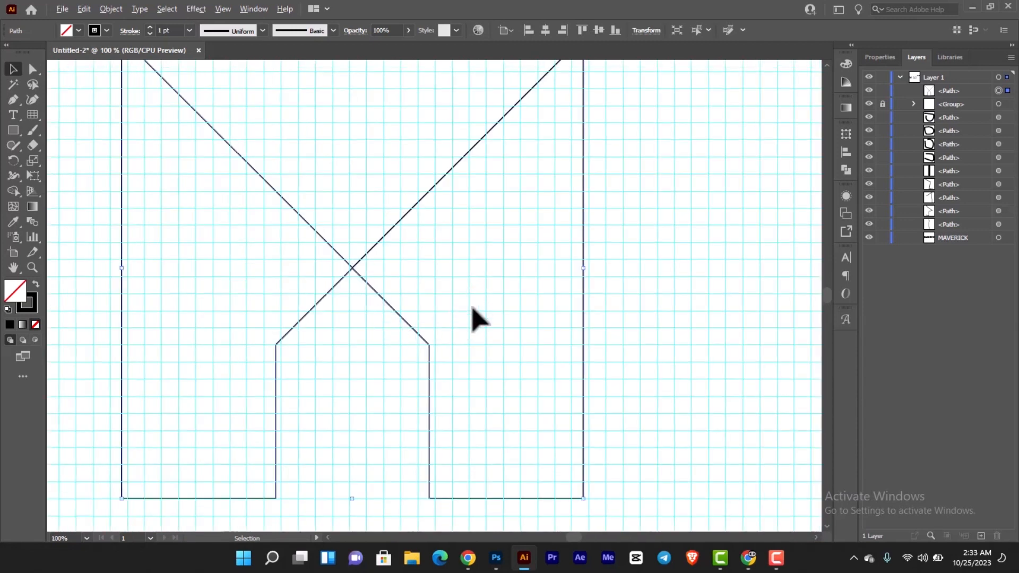
pyautogui.scroll(2, 477, 311)
pyautogui.scroll(-2, 479, 311)
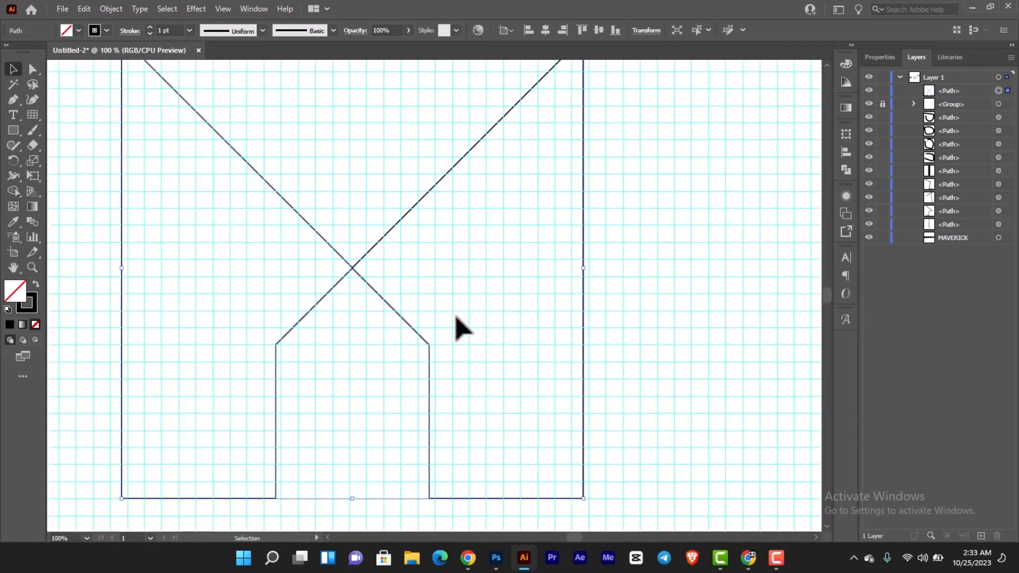
pyautogui.click(432, 285)
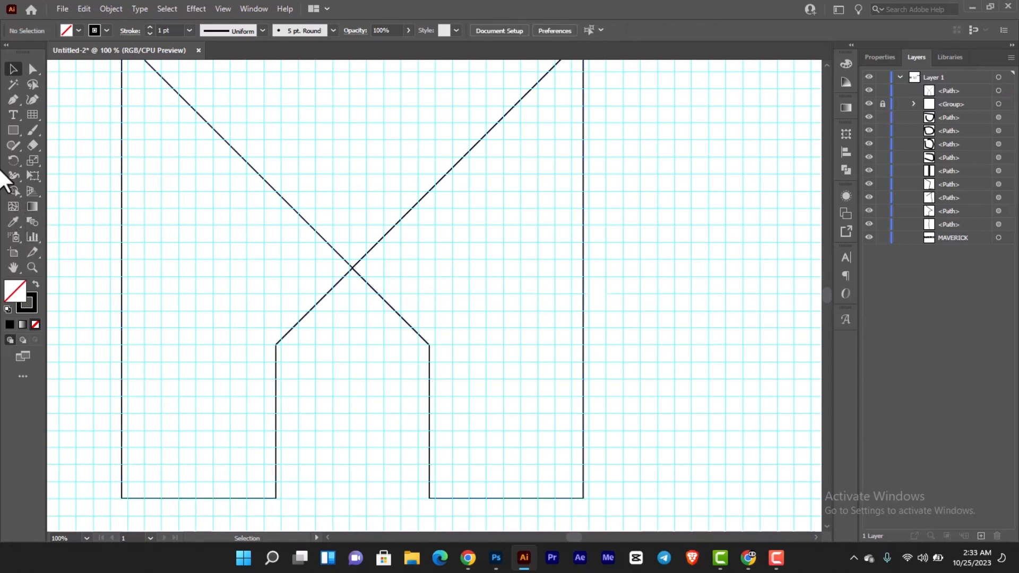
# Try to separate the M outline into its left and right halves with Shape Builder.
pyautogui.click(14, 190)
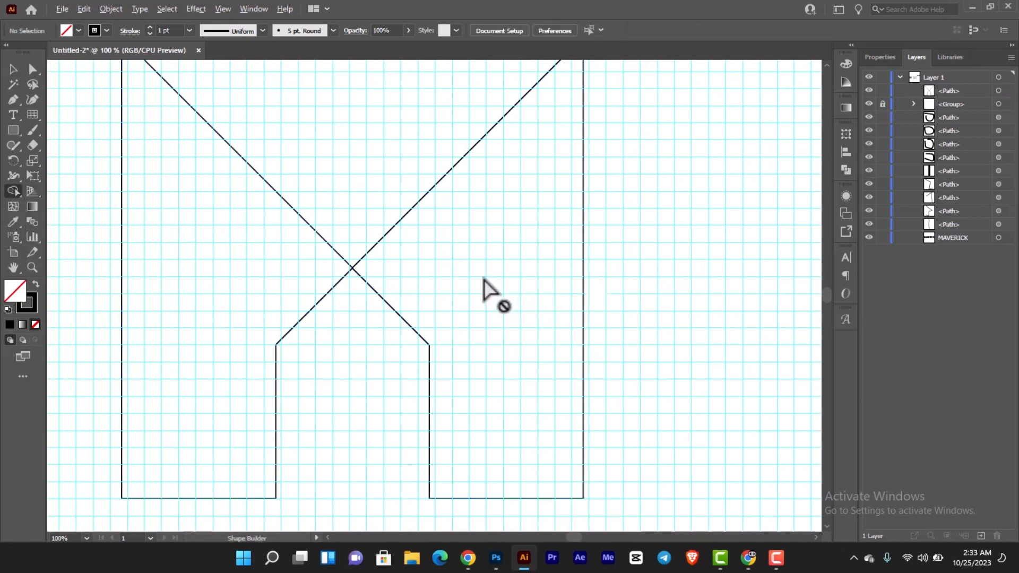
pyautogui.click(16, 70)
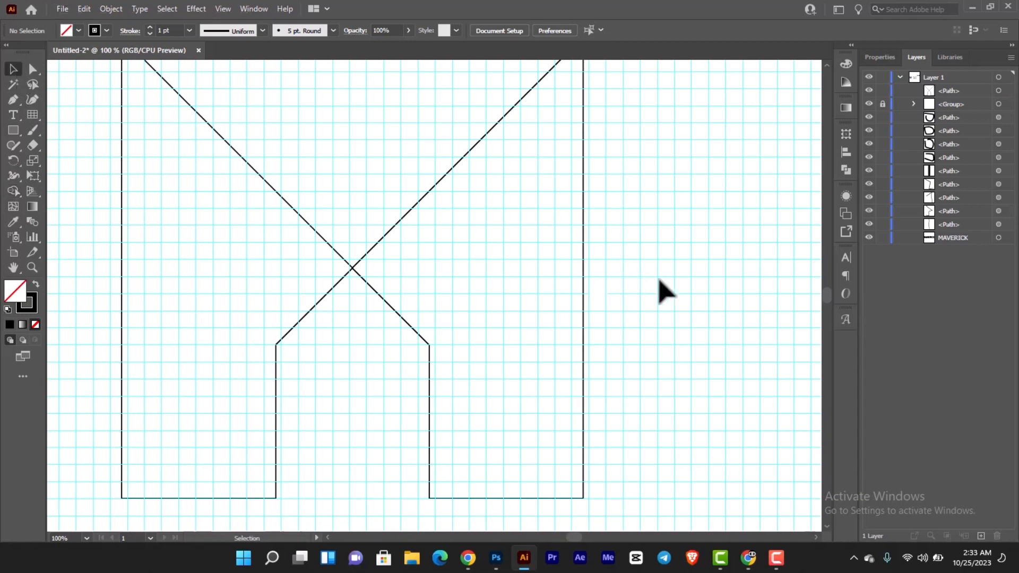
pyautogui.click(308, 223)
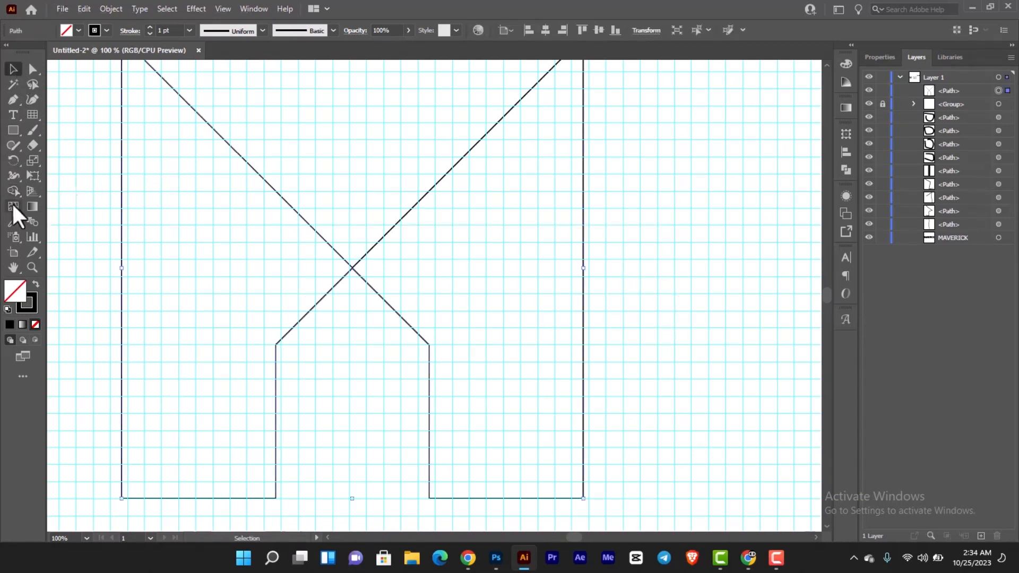
pyautogui.click(13, 190)
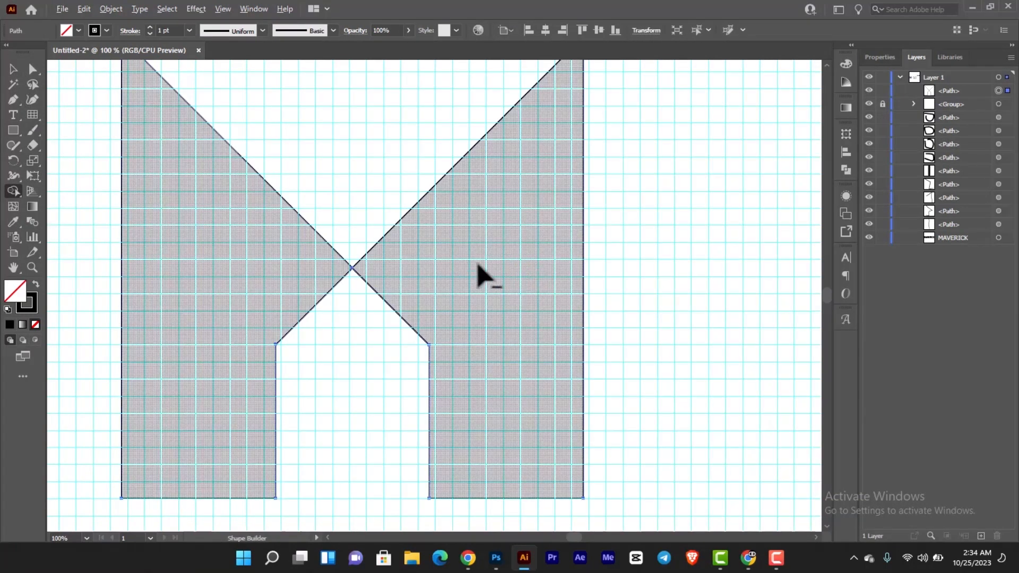
pyautogui.moveTo(485, 255)
pyautogui.mouseDown()
pyautogui.moveTo(532, 413)
pyautogui.moveTo(381, 190)
pyautogui.mouseUp()
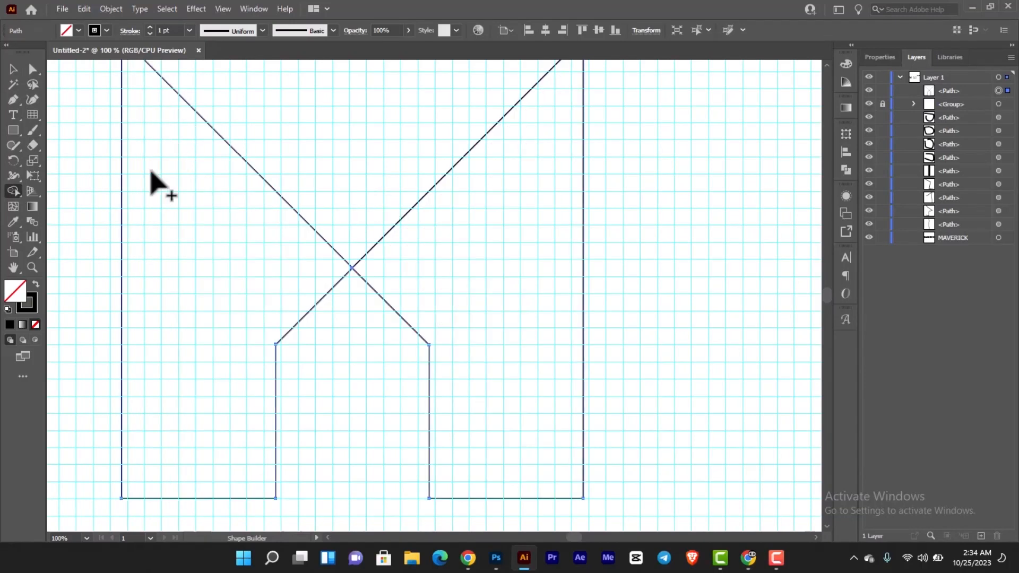
pyautogui.click(523, 258)
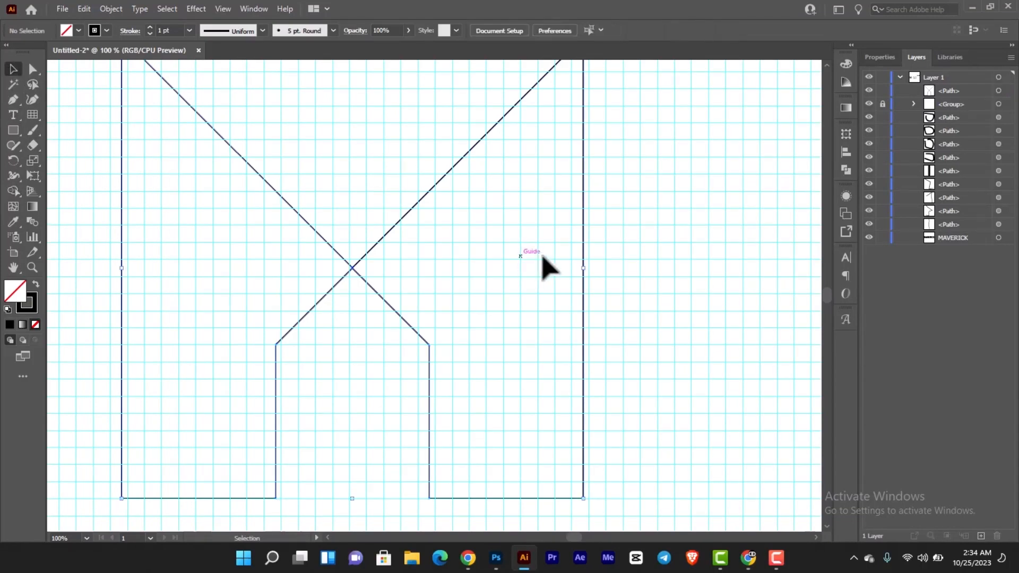
# Nudge the whole M outline one large increment to the right and check its crossing point against the grid.
pyautogui.click(584, 248)
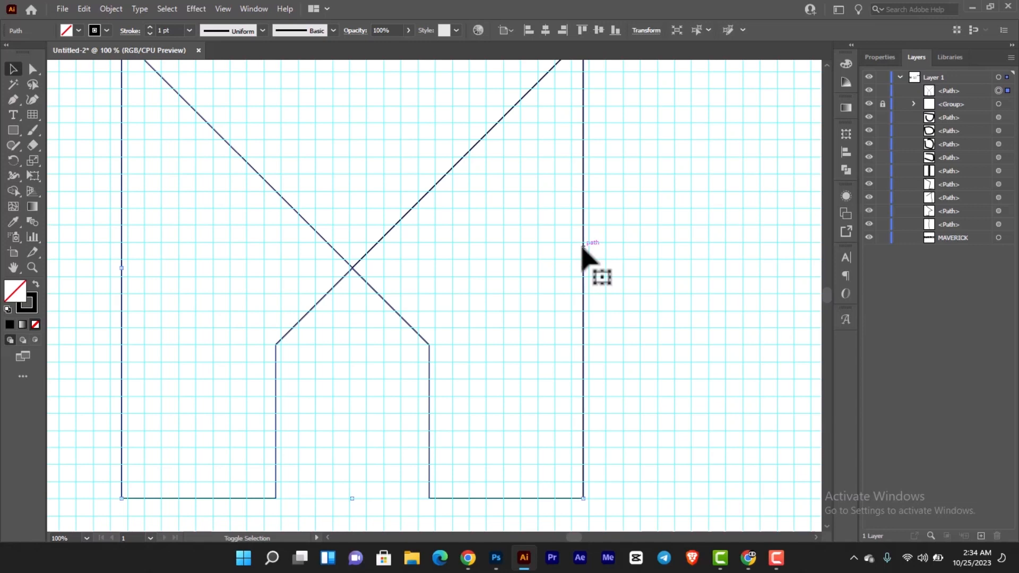
pyautogui.hotkey('shift', 'Right')
pyautogui.hotkey('shift', 'Right')
pyautogui.hotkey('ctrl', 'z')
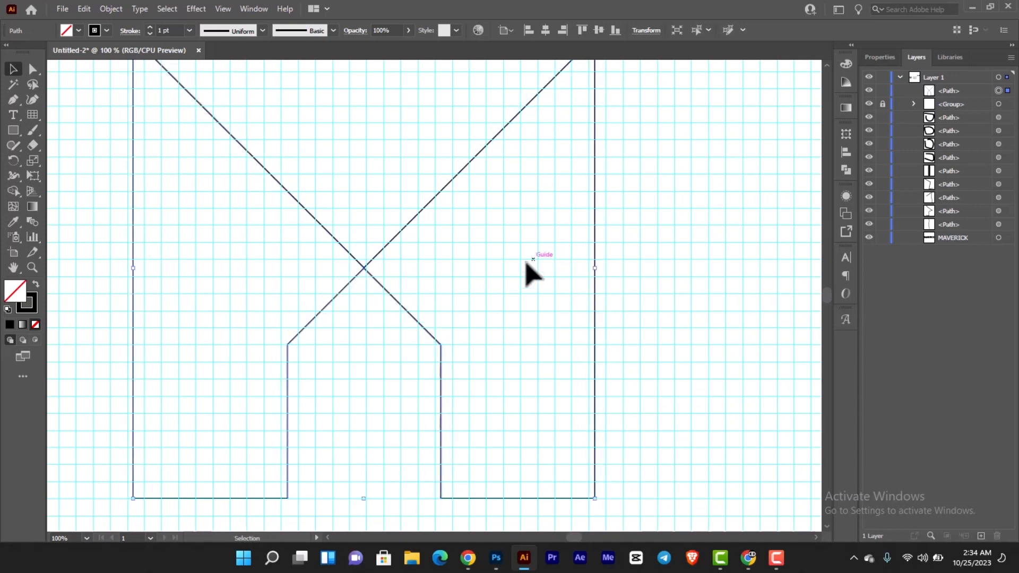
pyautogui.scroll(3, 370, 276)
pyautogui.moveTo(364, 247); pyautogui.dragTo(756, 210)
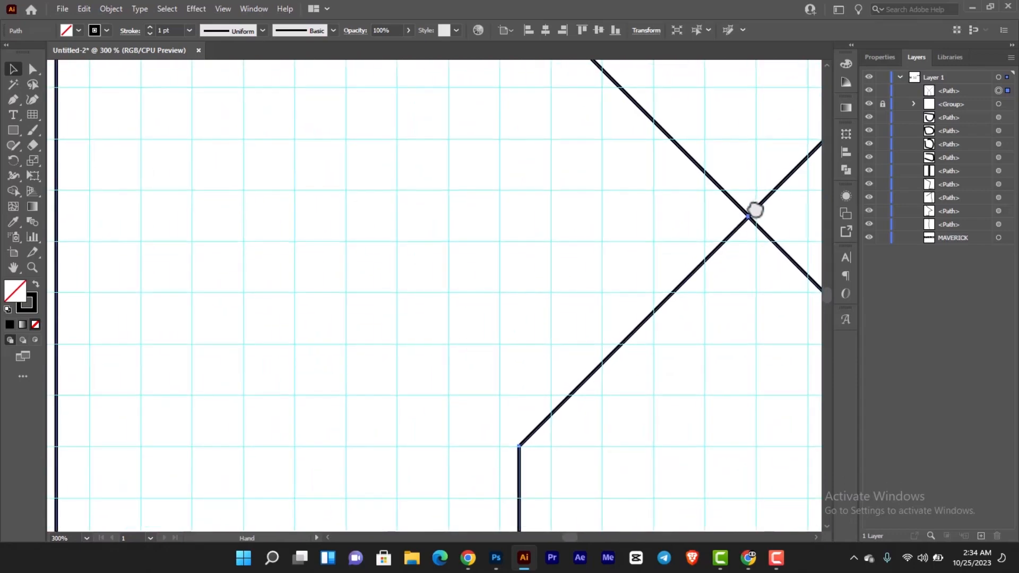
pyautogui.scroll(-5, 671, 246)
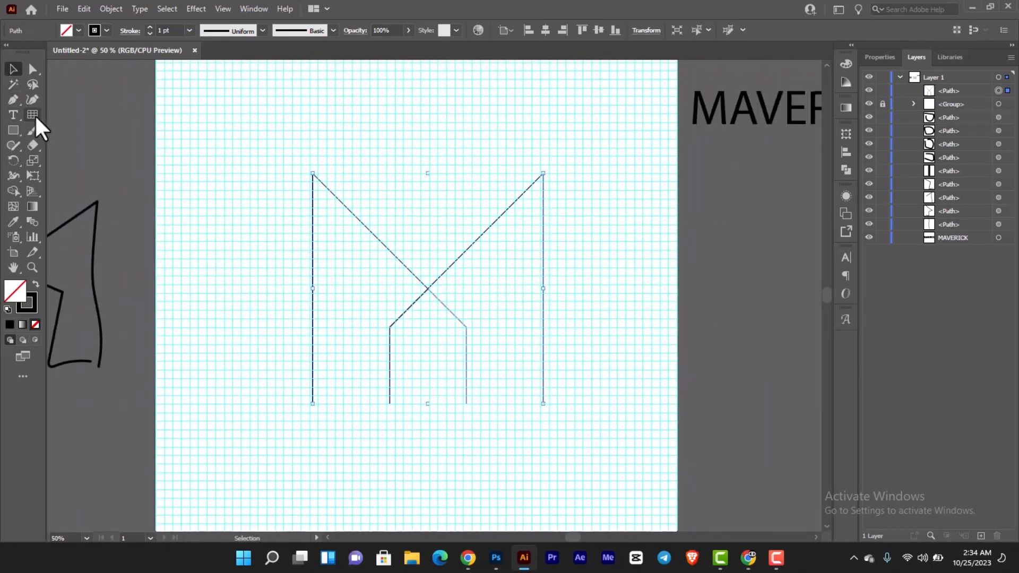
# Draw a vertical line beside the M's crossing point, extending past the outline's upper and lower ends.
pyautogui.moveTo(34, 114); pyautogui.dragTo(82, 113)
pyautogui.moveTo(435, 160); pyautogui.dragTo(429, 409)
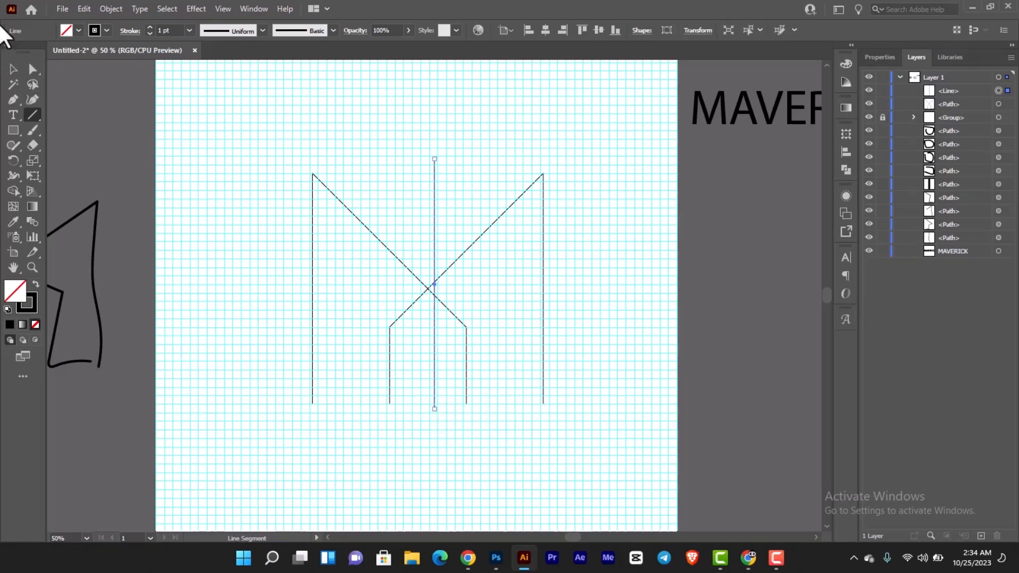
pyautogui.click(13, 69)
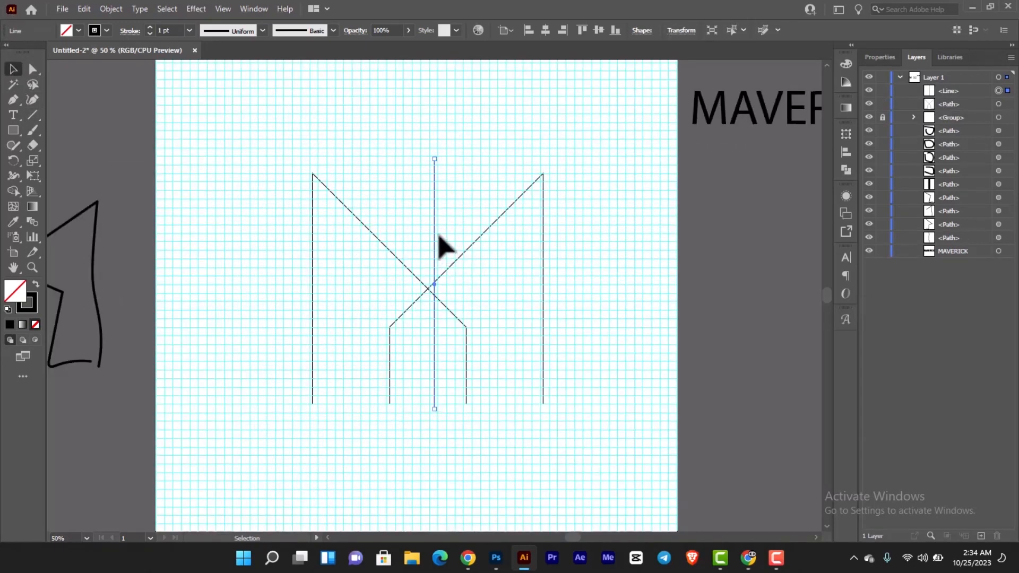
# Nudge the vertical line left until it passes exactly through the point where the M's diagonals cross.
pyautogui.scroll(3, 439, 246)
pyautogui.moveTo(453, 250); pyautogui.dragTo(501, 139)
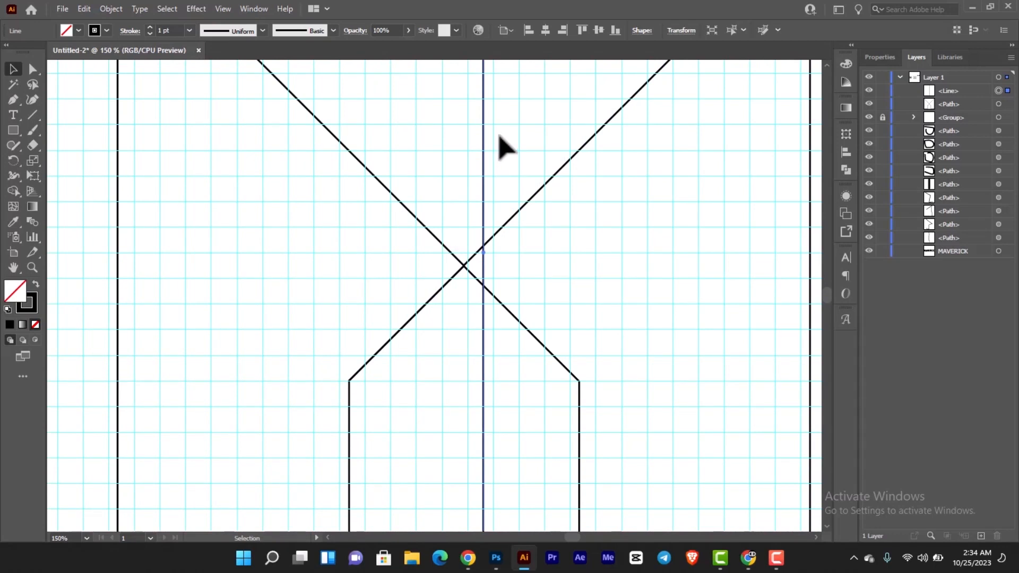
pyautogui.press('Left')
pyautogui.press('Left')
pyautogui.press('Left')
pyautogui.press('Left')
pyautogui.press('Left')
pyautogui.press('Left')
pyautogui.press('Left')
pyautogui.press('Left')
pyautogui.press('Left')
pyautogui.press('Left')
pyautogui.press('Left')
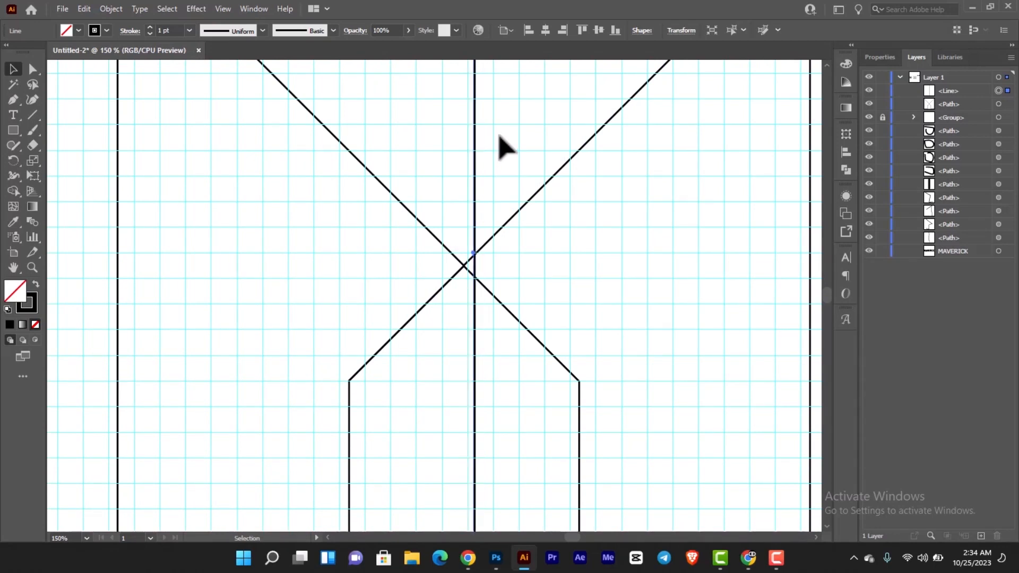
pyautogui.press('Left')
pyautogui.press('Left')
pyautogui.press('Left')
pyautogui.press('Left')
pyautogui.press('Left')
pyautogui.press('Left')
pyautogui.press('Left')
pyautogui.press('Left')
pyautogui.press('Left')
pyautogui.press('Left')
pyautogui.press('Left')
pyautogui.press('Left')
pyautogui.press('Left')
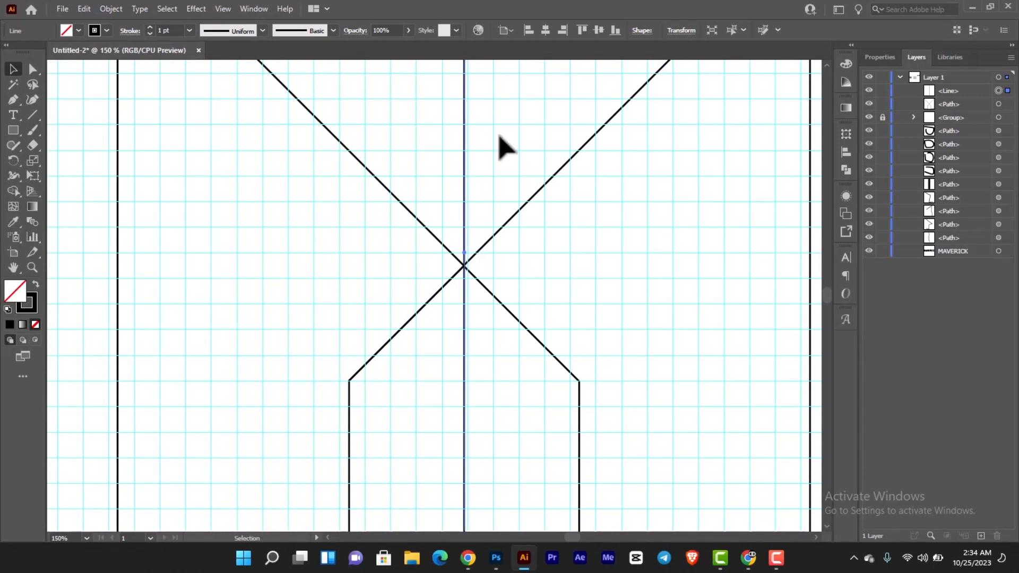
pyautogui.press('Left')
pyautogui.press('Right')
pyautogui.scroll(-2, 476, 141)
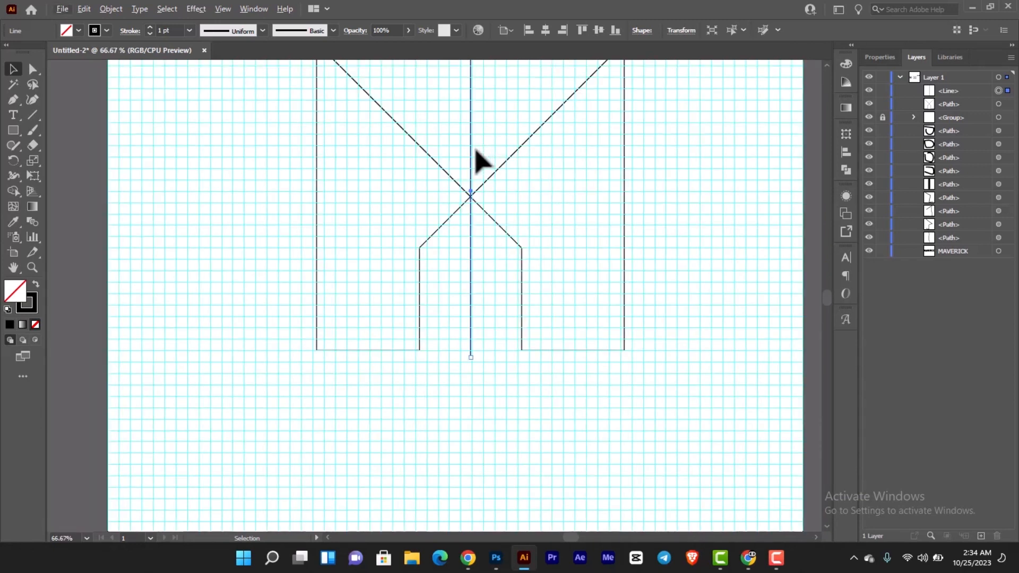
pyautogui.scroll(4, 483, 188)
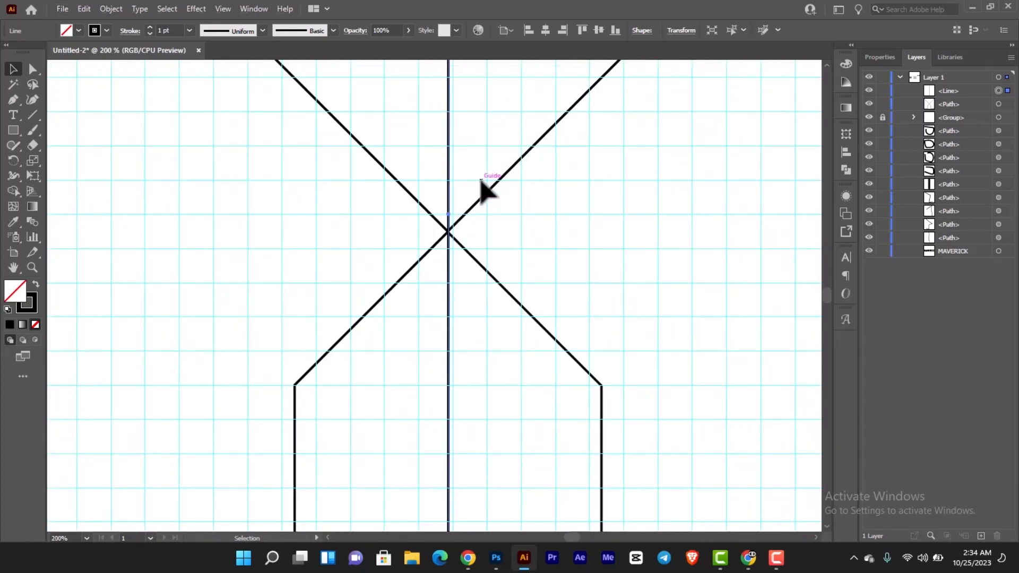
pyautogui.press('Left')
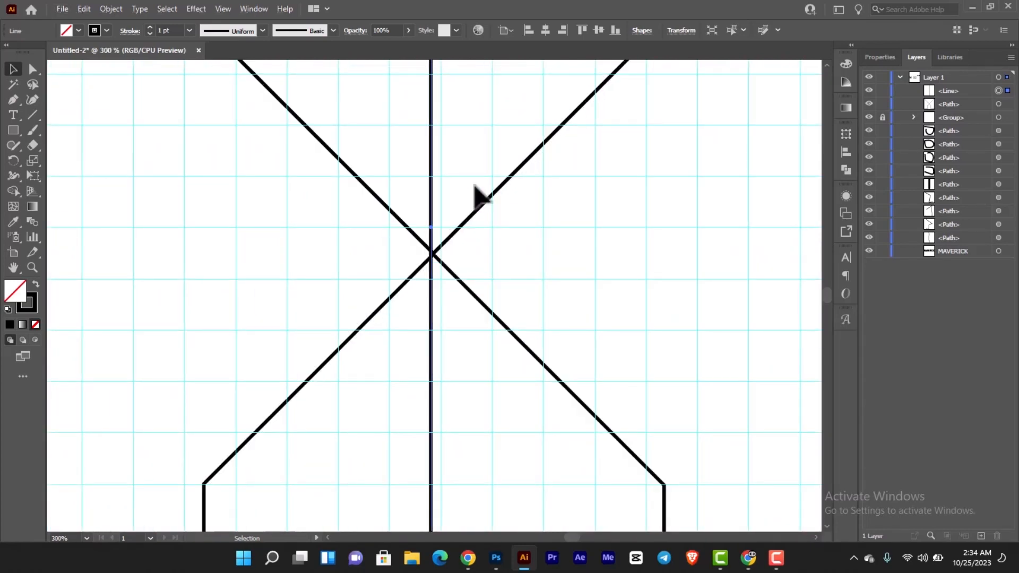
pyautogui.press('Right')
pyautogui.scroll(-4, 481, 197)
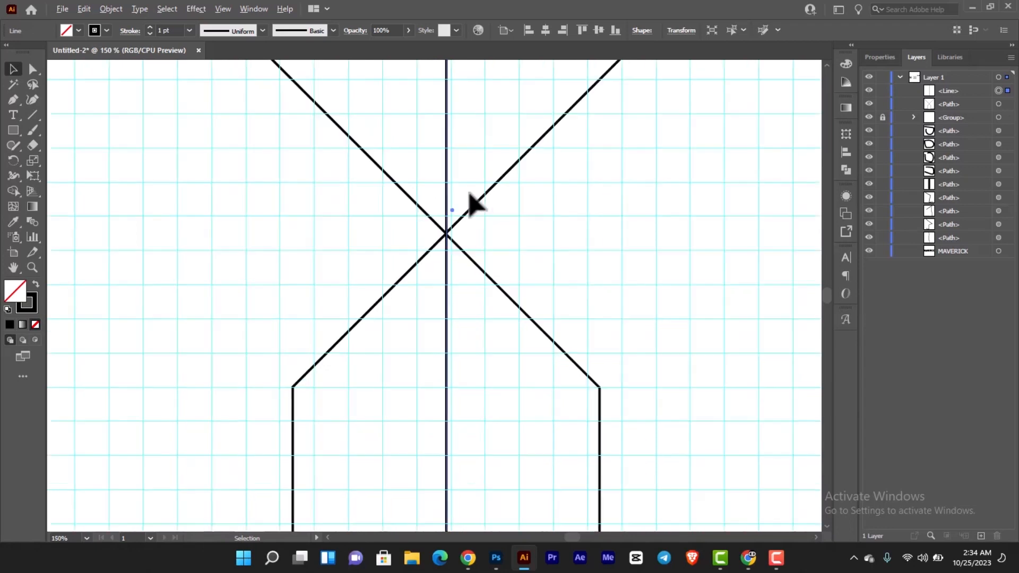
pyautogui.moveTo(466, 200); pyautogui.dragTo(443, 259)
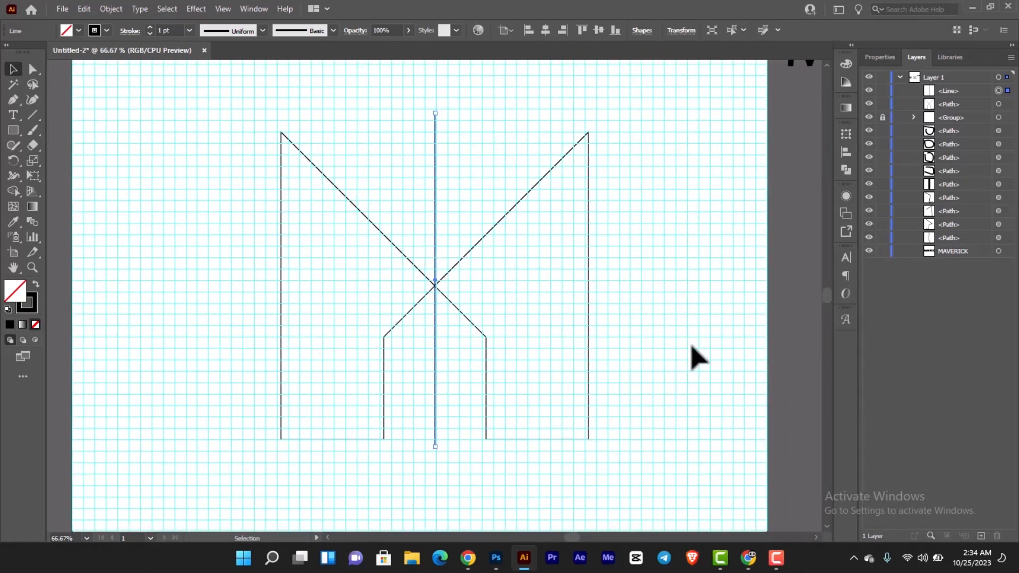
# Split the M outline at its crossing point using the vertical line and Shape Builder.
pyautogui.moveTo(694, 357); pyautogui.dragTo(139, 215)
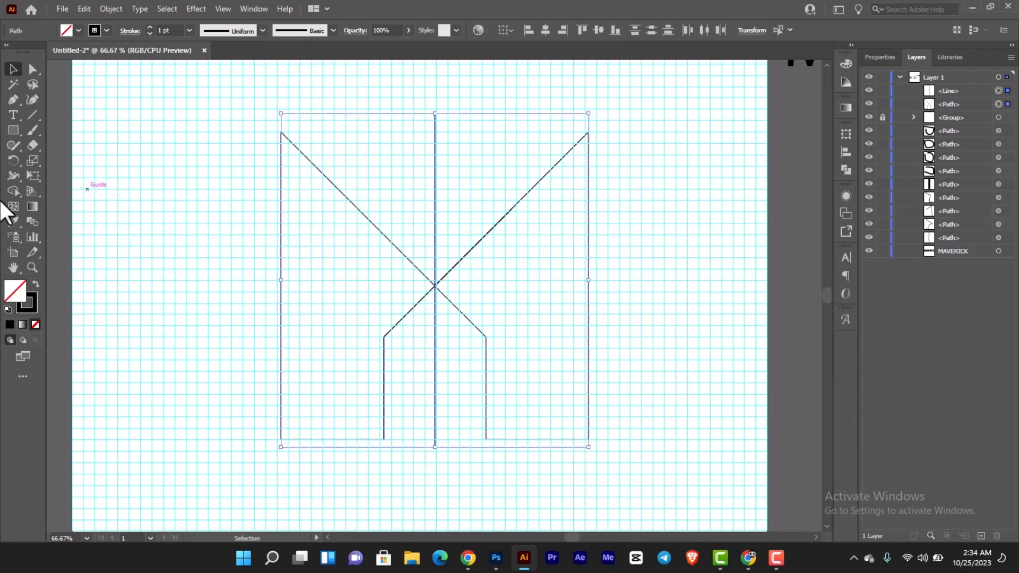
pyautogui.click(15, 190)
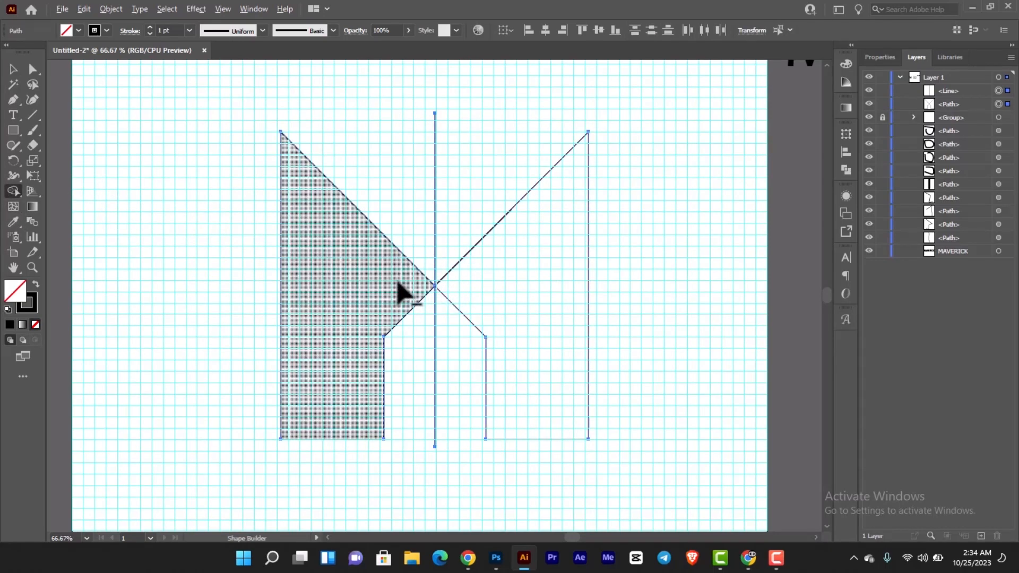
pyautogui.moveTo(397, 282); pyautogui.dragTo(326, 328)
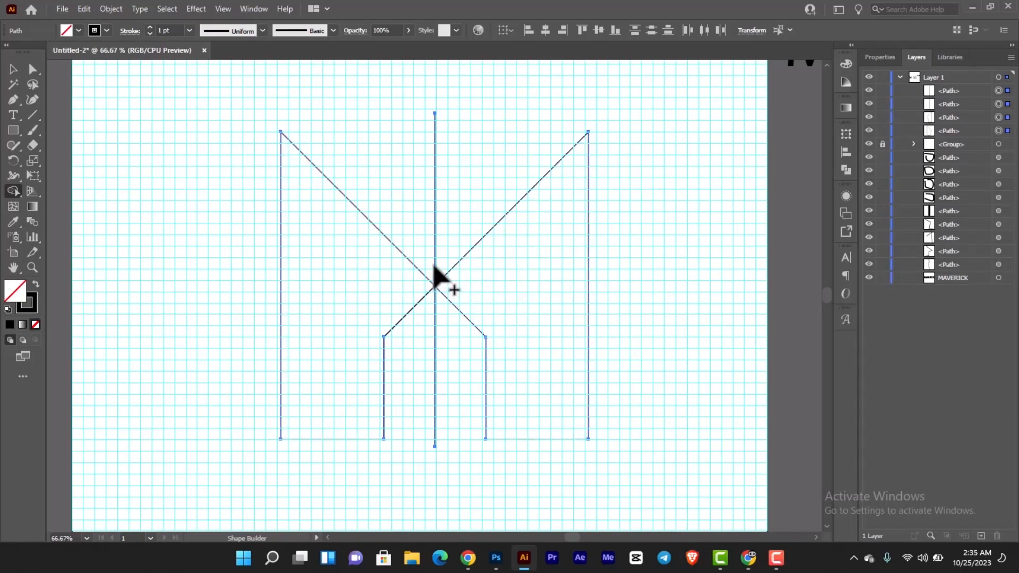
# Remove the upper and lower parts of the vertical dividing line with Shape Builder, keeping only the M's two halves.
pyautogui.moveTo(443, 254)
pyautogui.mouseDown()
pyautogui.moveTo(426, 275)
pyautogui.moveTo(441, 279)
pyautogui.moveTo(445, 303)
pyautogui.mouseUp()
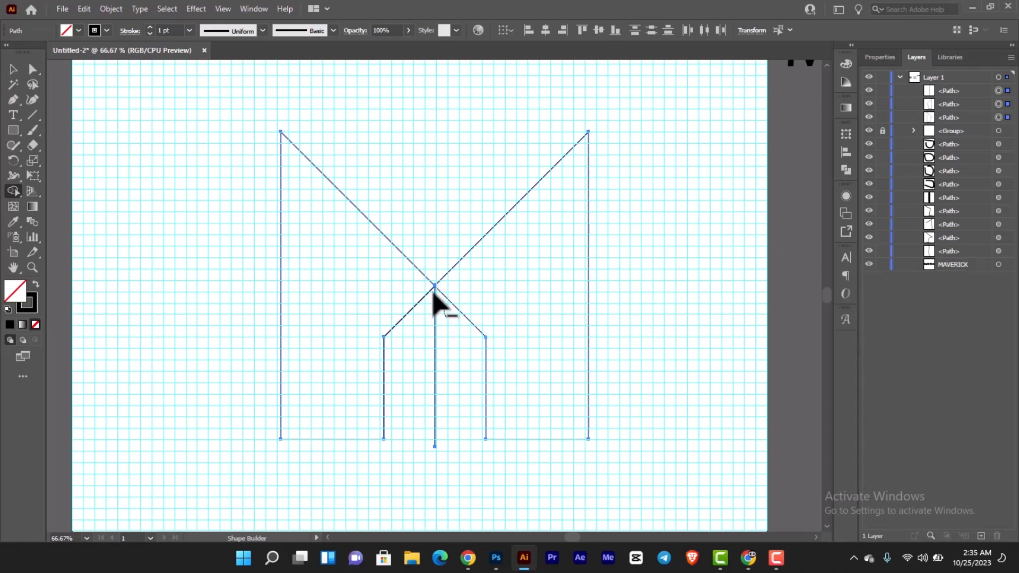
pyautogui.keyDown('alt'); pyautogui.click(434, 293); pyautogui.keyUp('alt')
pyautogui.click(14, 69)
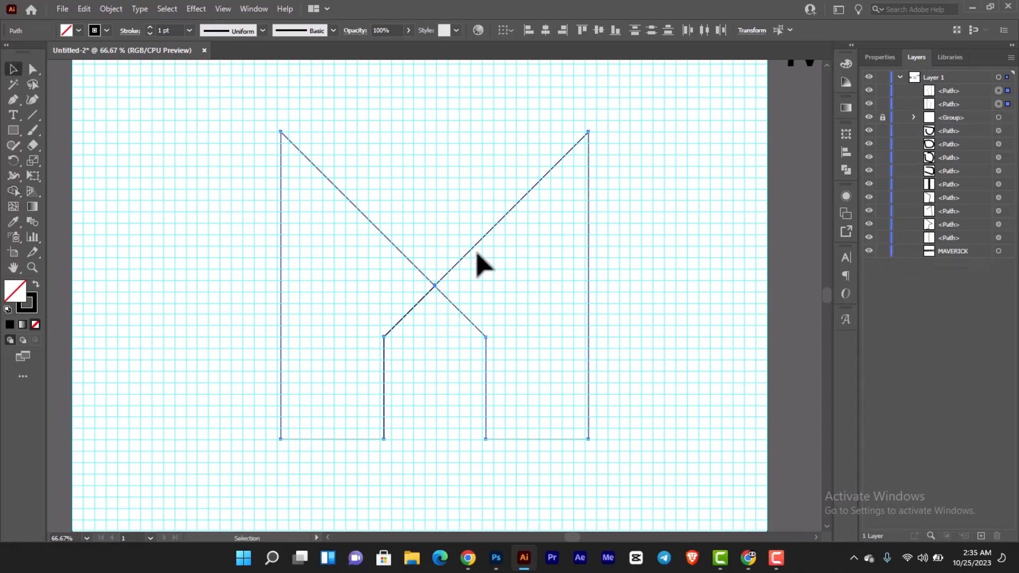
# Move the right half of the M several increments to the right, away from the left half.
pyautogui.moveTo(633, 467); pyautogui.dragTo(472, 286)
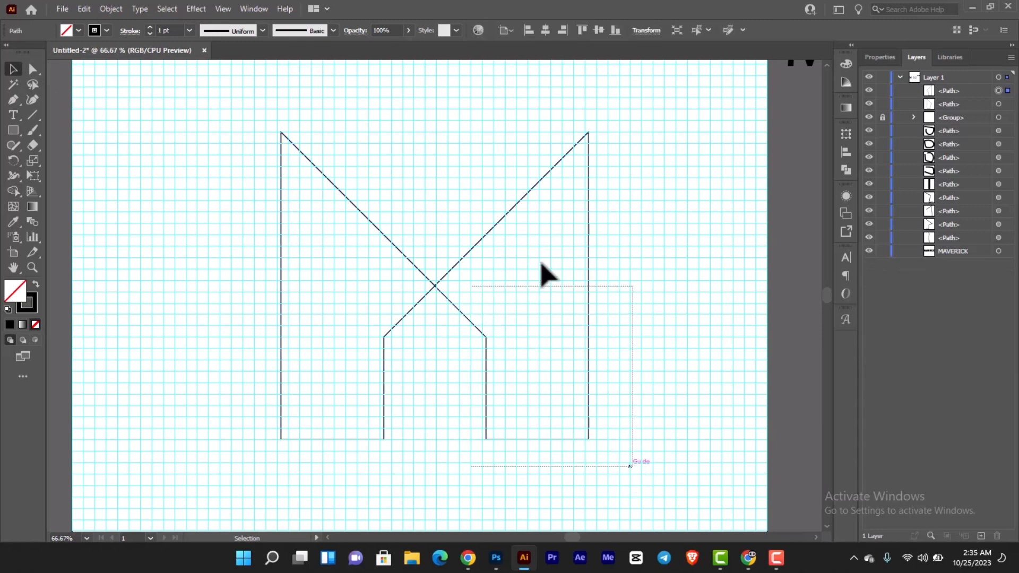
pyautogui.moveTo(541, 262); pyautogui.dragTo(543, 262)
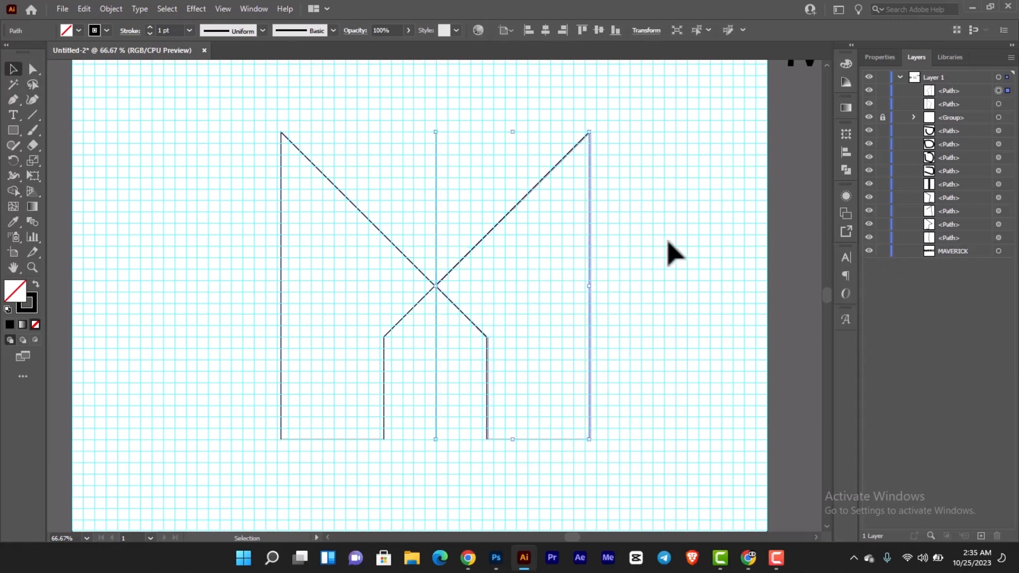
pyautogui.hotkey('shift', 'Right')
pyautogui.hotkey('shift', 'Right')
pyautogui.hotkey('shift', 'Right')
pyautogui.hotkey('shift', 'Right')
pyautogui.hotkey('shift', 'Right')
pyautogui.hotkey('shift', 'Right')
pyautogui.hotkey('shift', 'Right')
pyautogui.hotkey('shift', 'Right')
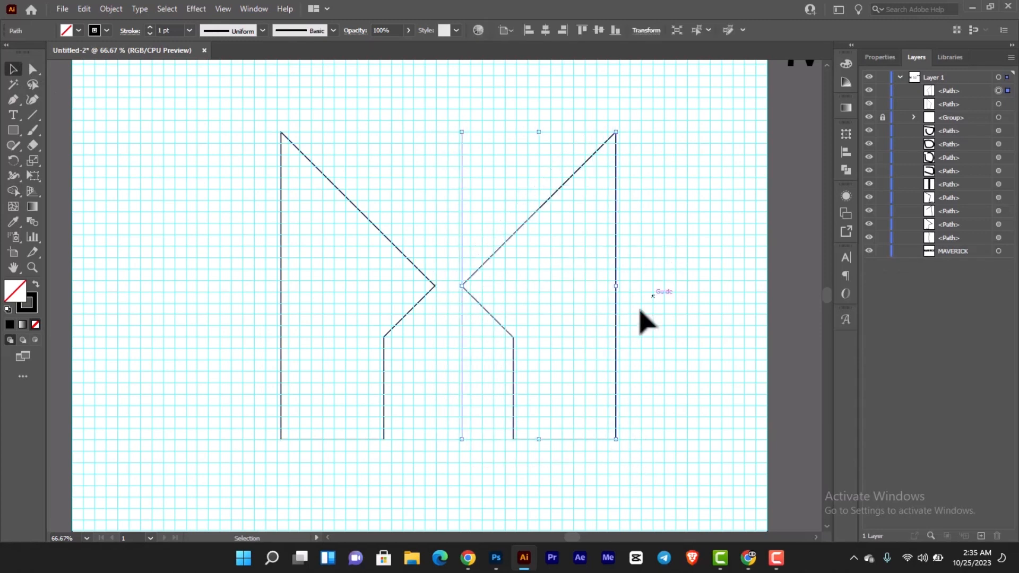
pyautogui.scroll(3, 639, 319)
pyautogui.moveTo(228, 246); pyautogui.dragTo(615, 238)
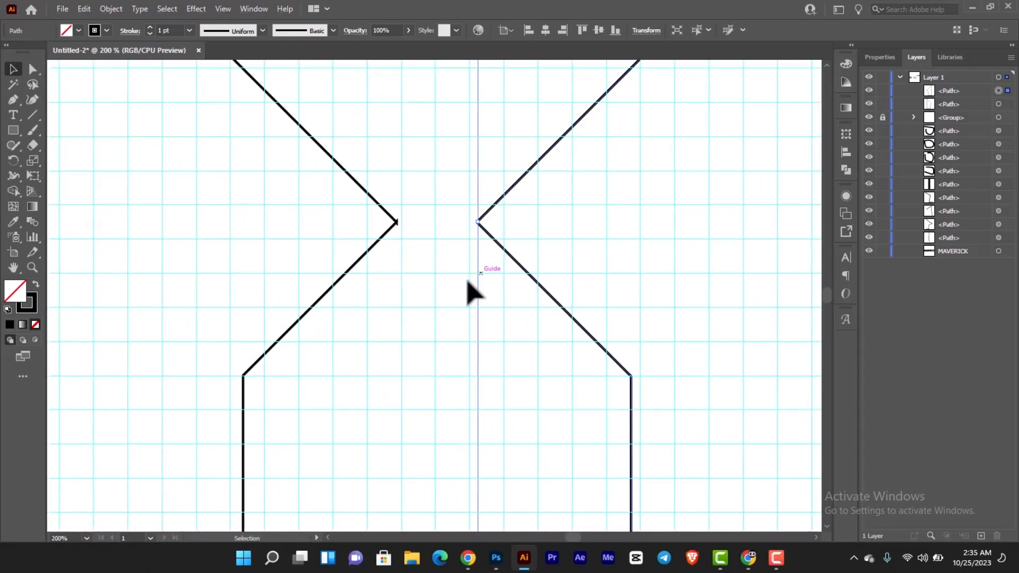
# Undo the right half's moves and nudge it left until its inner tip meets the left half's tip.
pyautogui.click(429, 298)
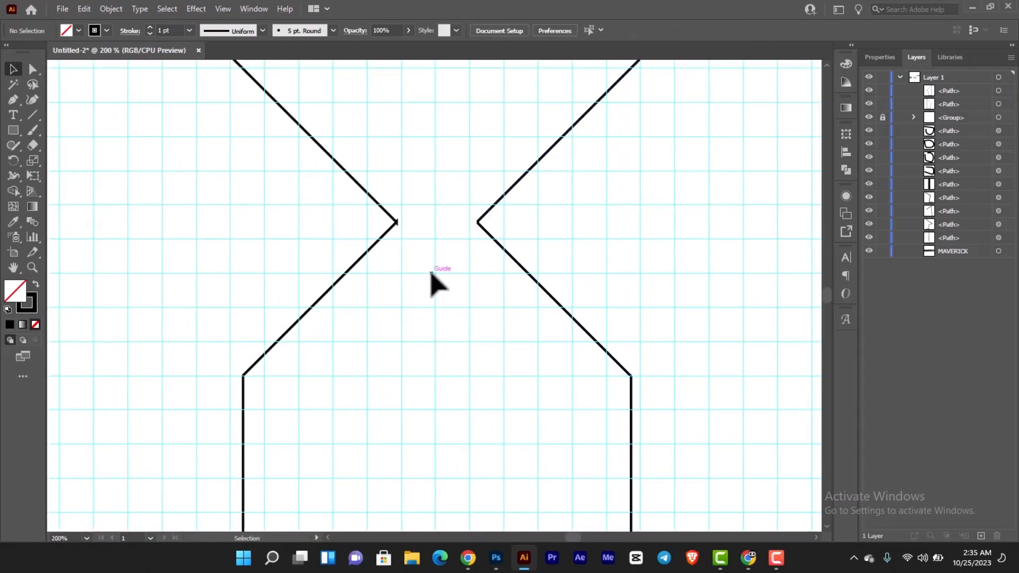
pyautogui.hotkey('ctrl', 'z')
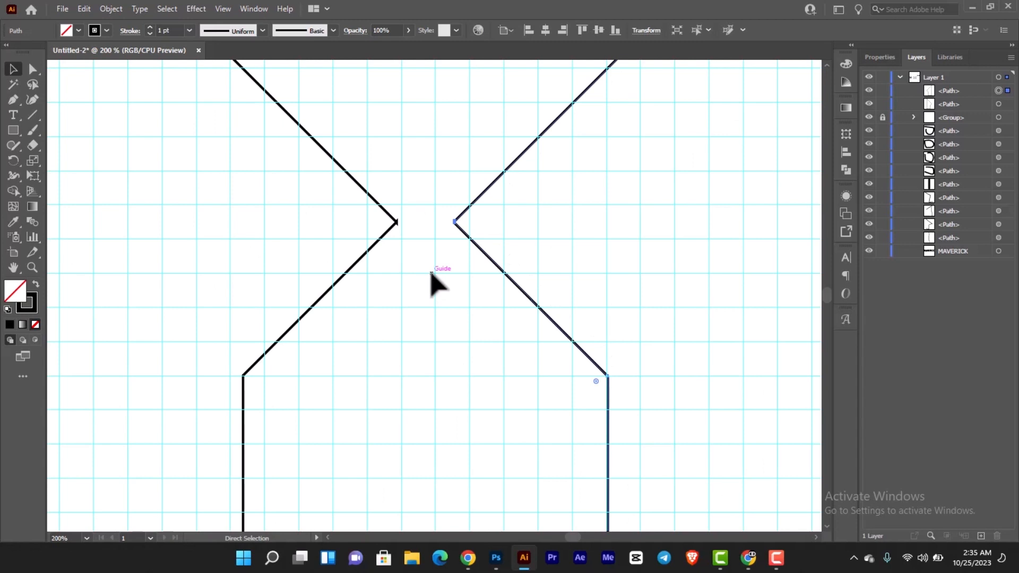
pyautogui.hotkey('ctrl', 'z')
pyautogui.hotkey('ctrl', 'z')
pyautogui.press('Left')
pyautogui.press('Left')
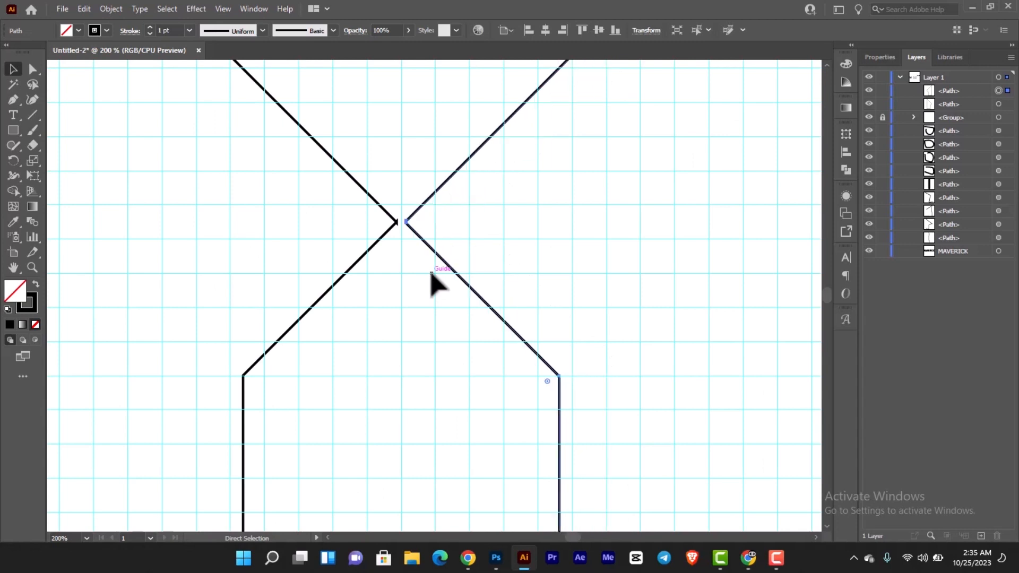
pyautogui.press('Left')
pyautogui.press('Left')
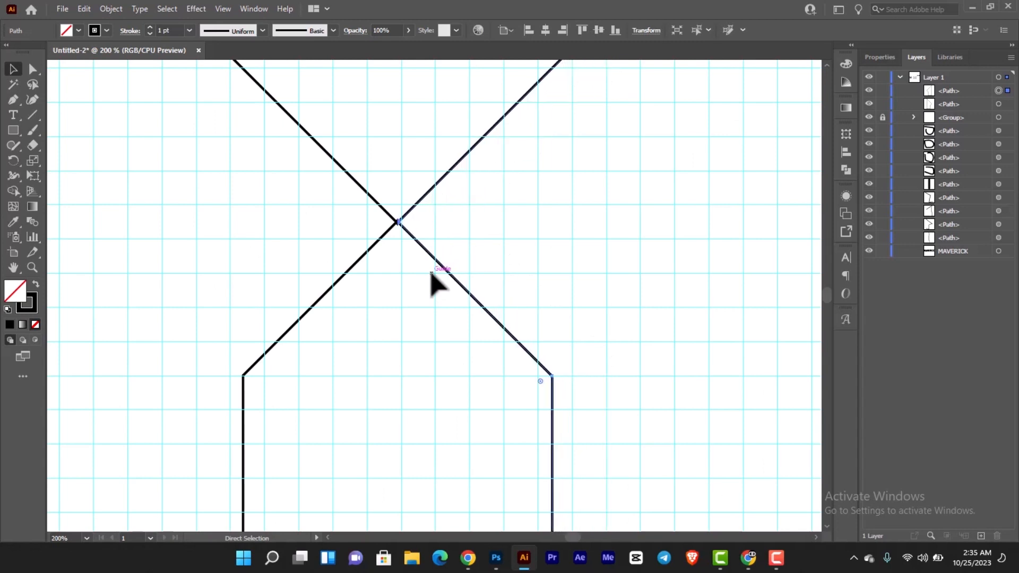
pyautogui.press('Left')
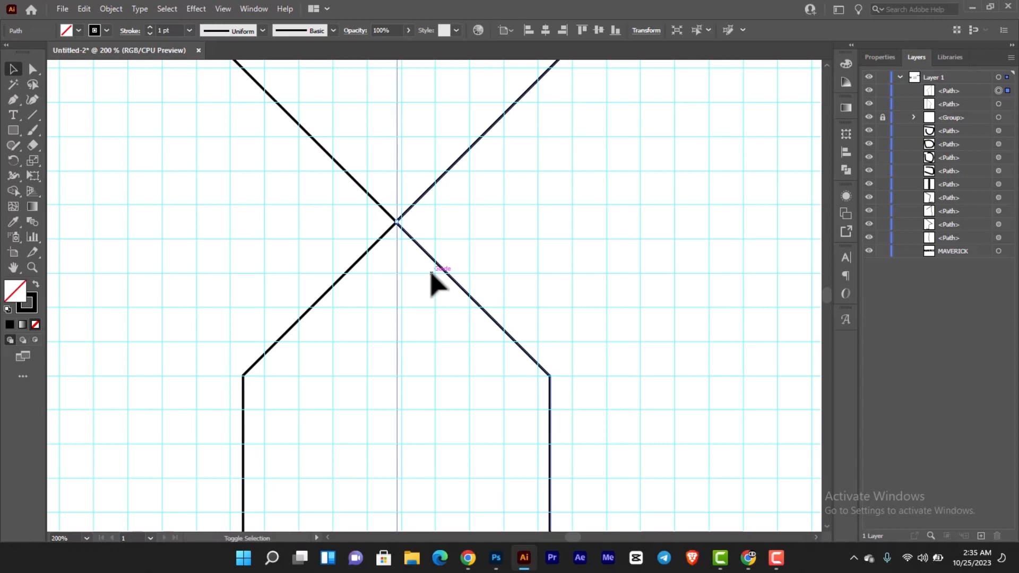
pyautogui.hotkey('shift', 'Right')
pyautogui.hotkey('shift', 'Right')
pyautogui.hotkey('shift', 'Left')
pyautogui.hotkey('shift', 'Left')
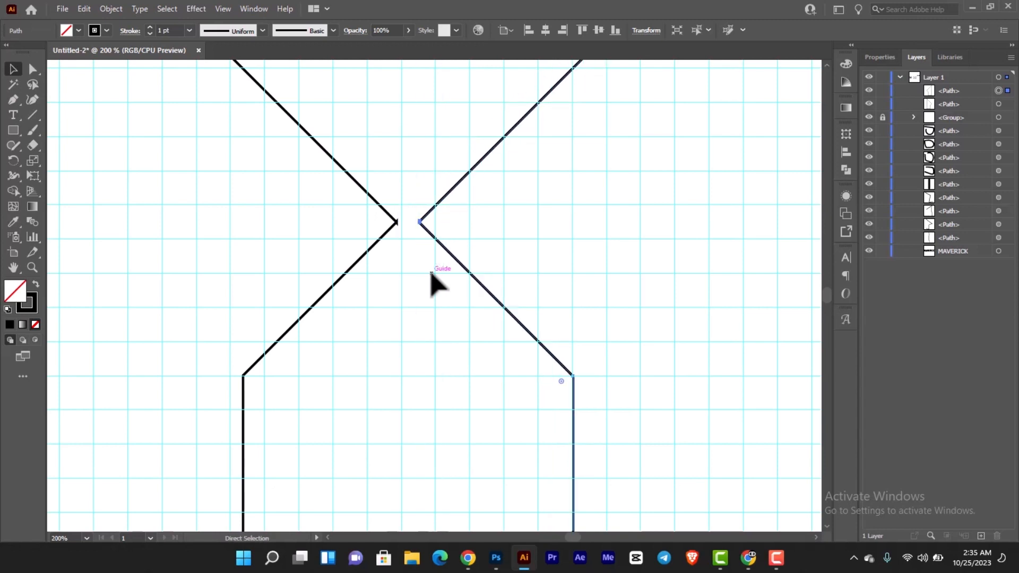
# Draw a small square of about 25 px on the empty grid area beside the M outline.
pyautogui.scroll(-4, 432, 274)
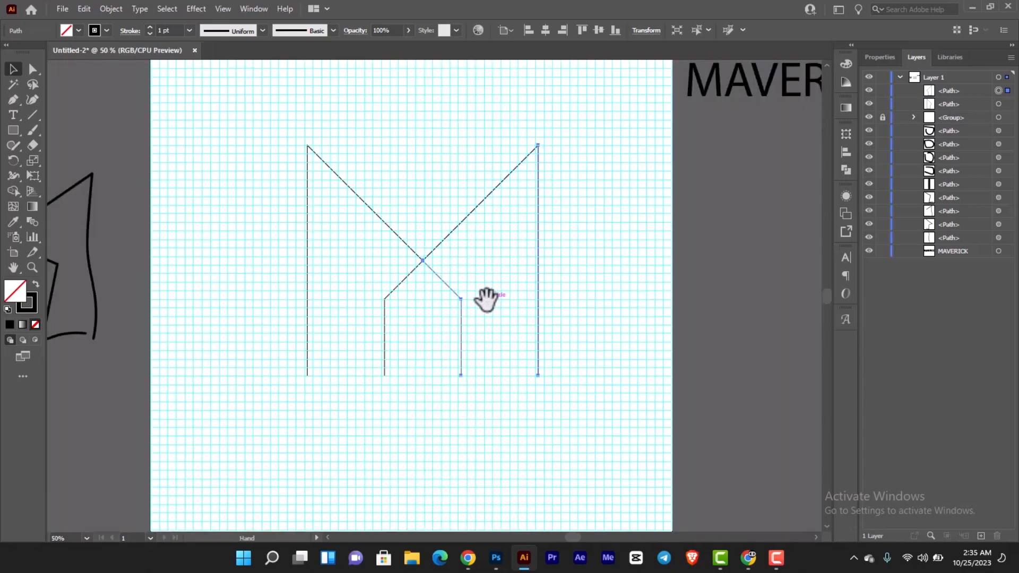
pyautogui.moveTo(487, 303); pyautogui.dragTo(493, 257)
pyautogui.moveTo(169, 338); pyautogui.dragTo(337, 351)
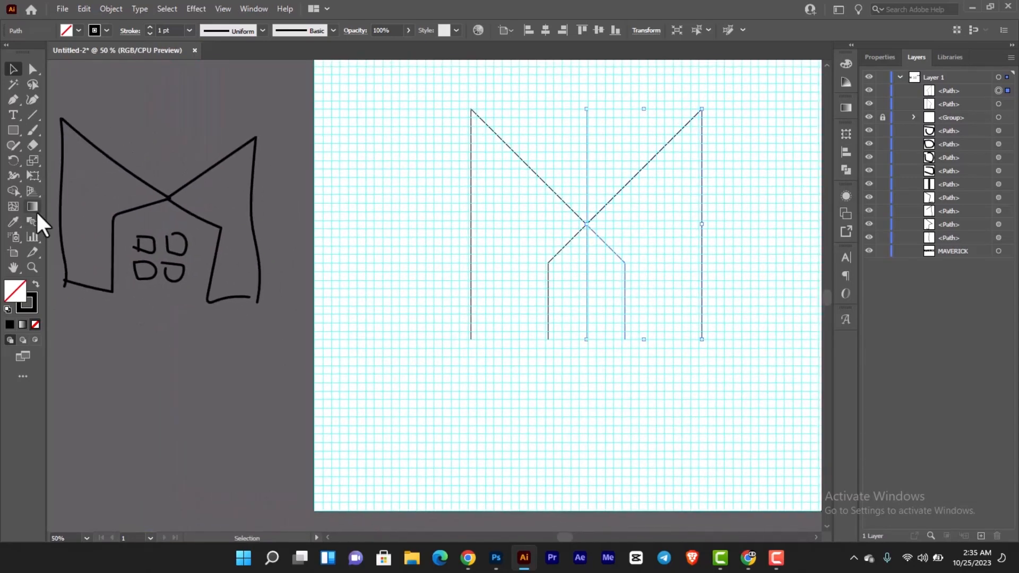
pyautogui.click(16, 129)
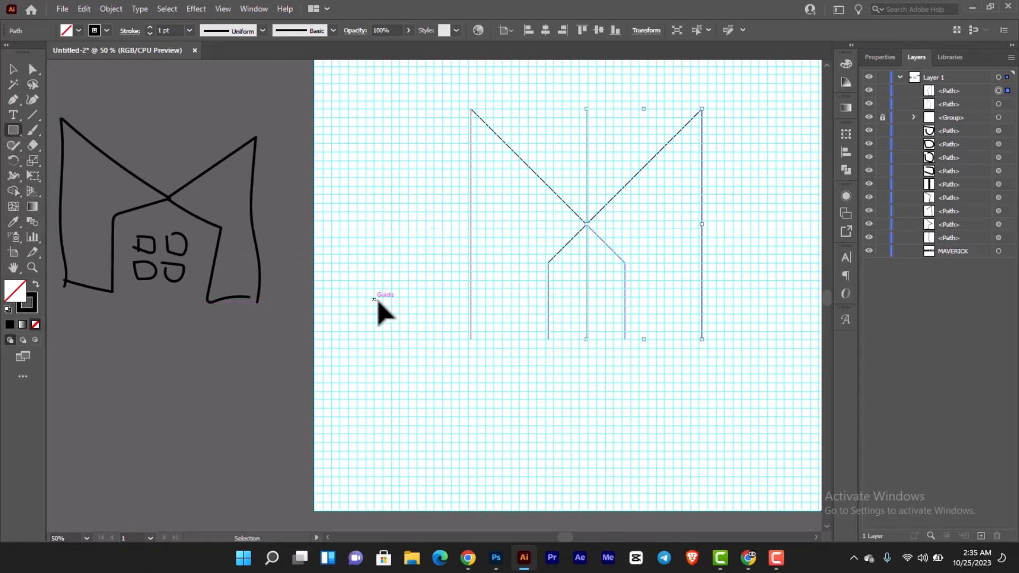
pyautogui.hotkey('ctrl', 'shift', 'a')
pyautogui.moveTo(366, 281); pyautogui.dragTo(380, 298)
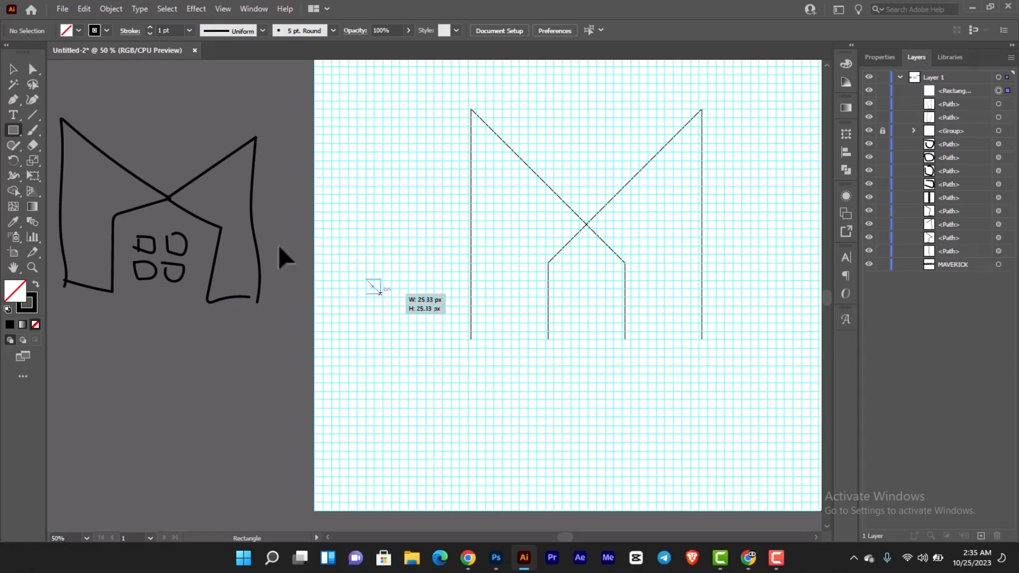
# Duplicate the small square sideways and copy the pair downward to form a two-by-two window with narrow gaps.
pyautogui.click(13, 69)
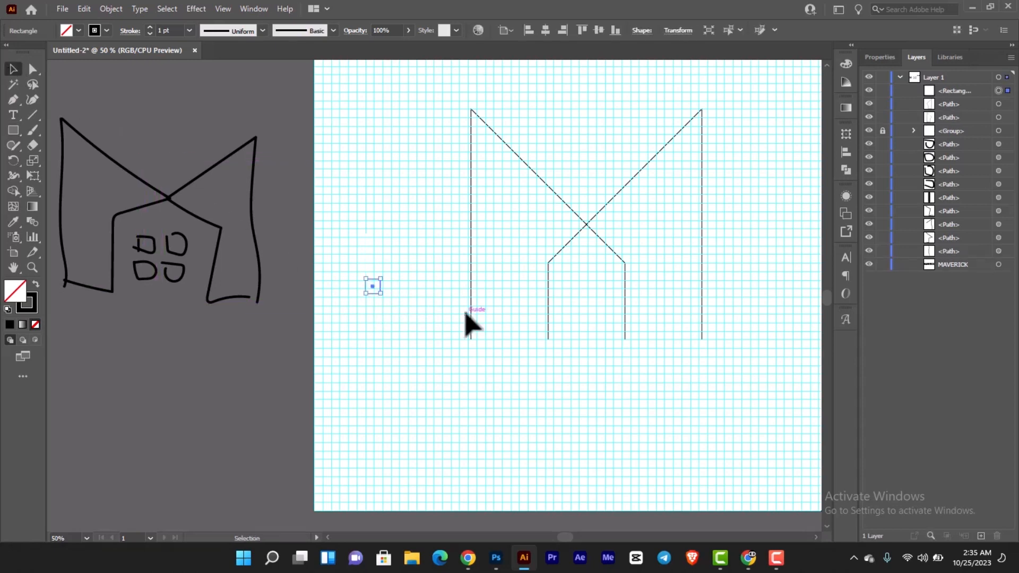
pyautogui.scroll(1, 410, 296)
pyautogui.scroll(1, 322, 281)
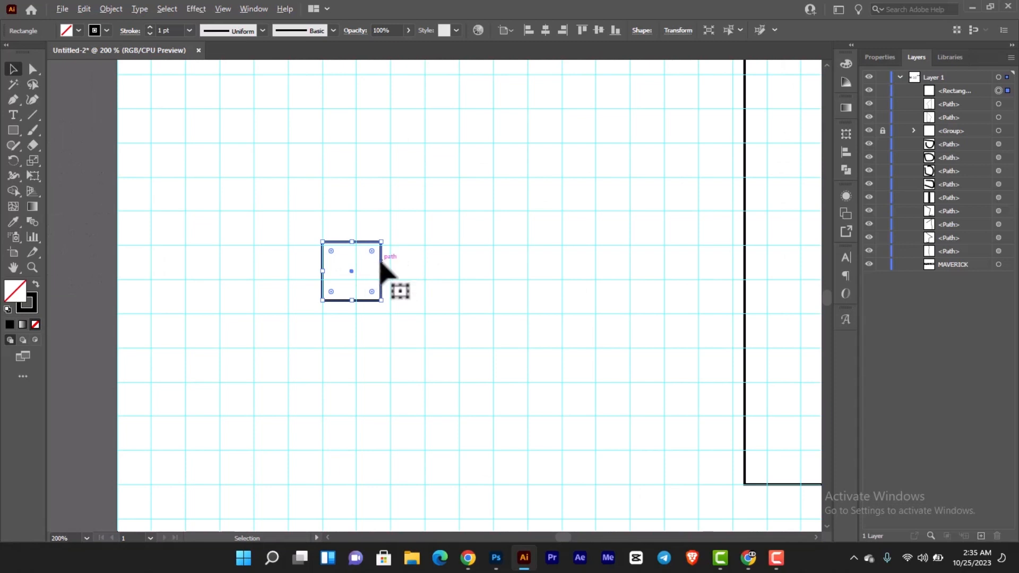
pyautogui.moveTo(381, 262); pyautogui.dragTo(468, 265)
pyautogui.moveTo(486, 368)
pyautogui.mouseDown()
pyautogui.moveTo(325, 223)
pyautogui.moveTo(283, 199)
pyautogui.mouseUp()
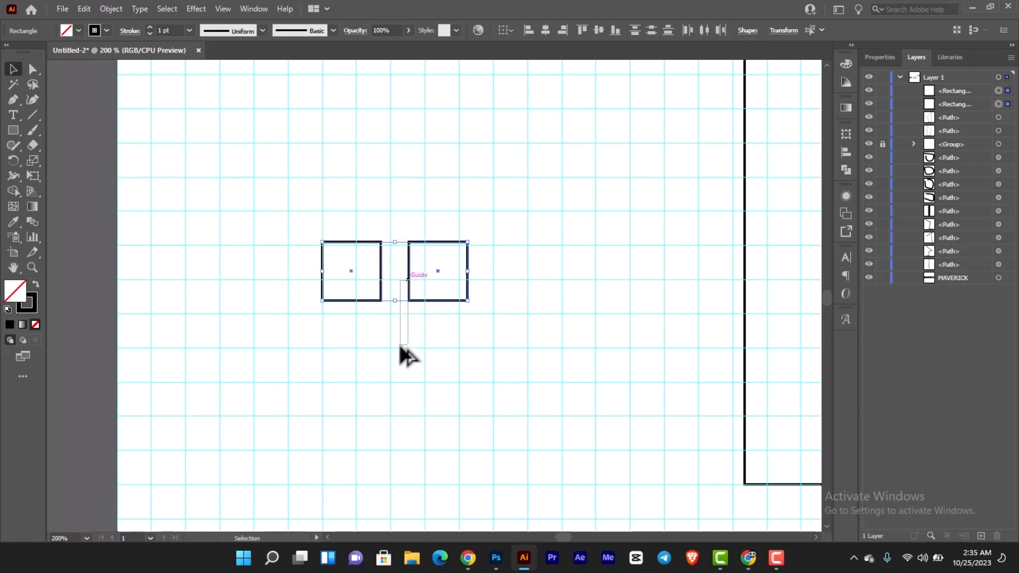
pyautogui.moveTo(400, 345); pyautogui.dragTo(399, 346)
pyautogui.moveTo(409, 275); pyautogui.dragTo(412, 361)
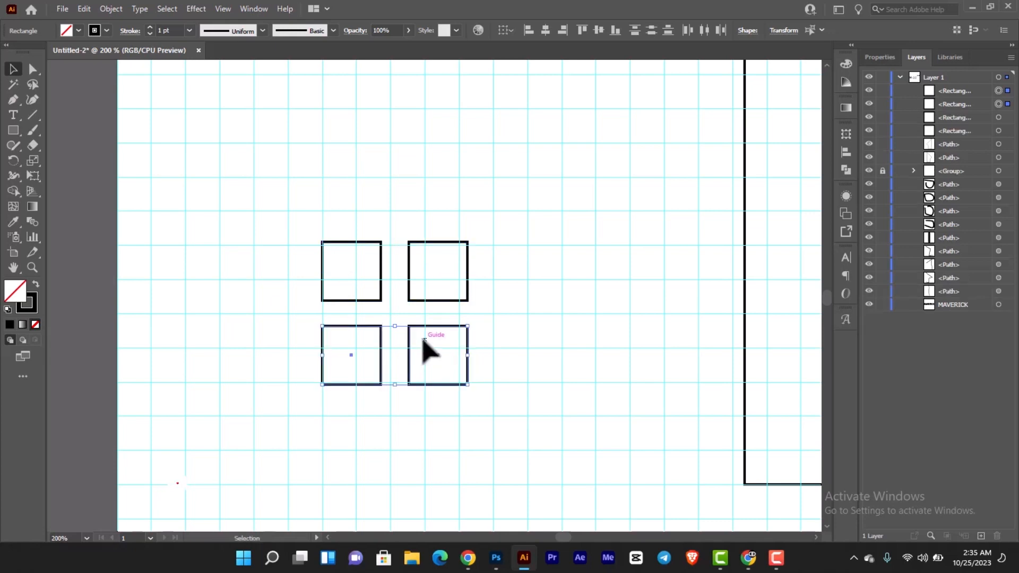
# Move the four window squares into the doorway of the M and nudge them left until they are horizontally centred.
pyautogui.scroll(-3, 424, 340)
pyautogui.moveTo(448, 332); pyautogui.dragTo(303, 233)
pyautogui.moveTo(329, 290); pyautogui.dragTo(215, 160)
pyautogui.moveTo(284, 233); pyautogui.dragTo(546, 208)
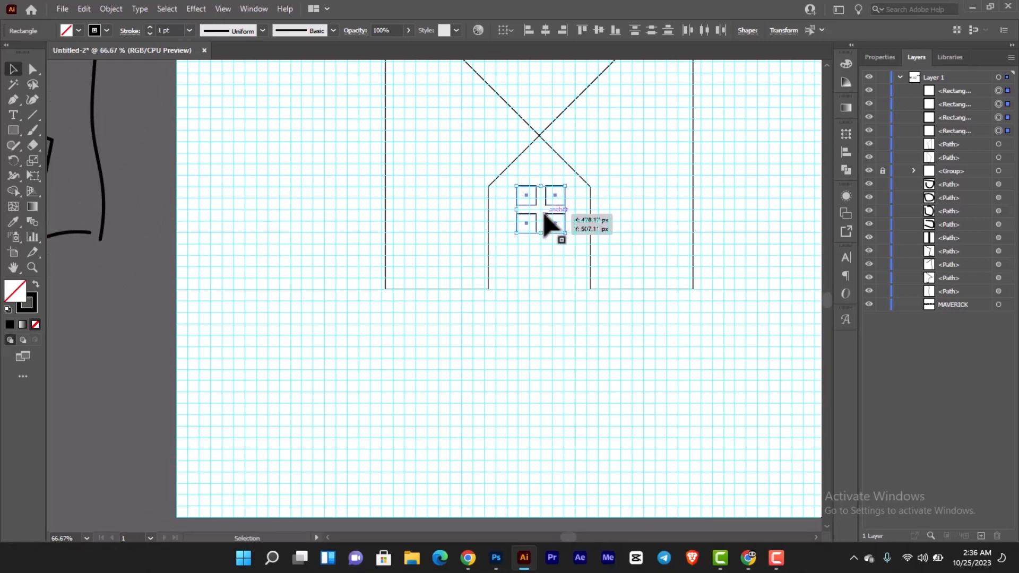
pyautogui.scroll(3, 590, 191)
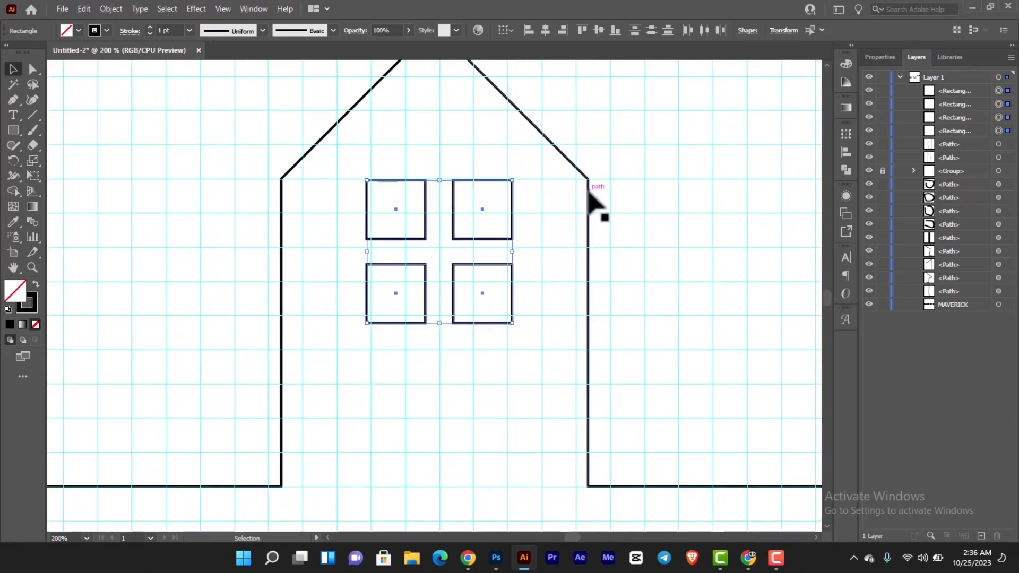
pyautogui.scroll(1, 590, 194)
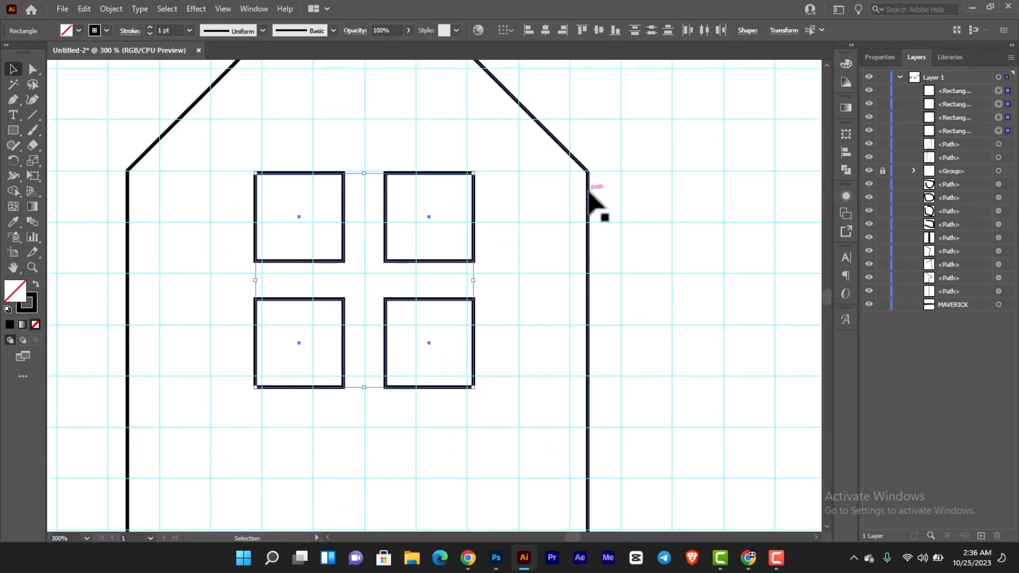
pyautogui.press('Left')
pyautogui.press('Left')
pyautogui.press('Left')
pyautogui.press('Left')
pyautogui.hotkey('ctrl', '0')
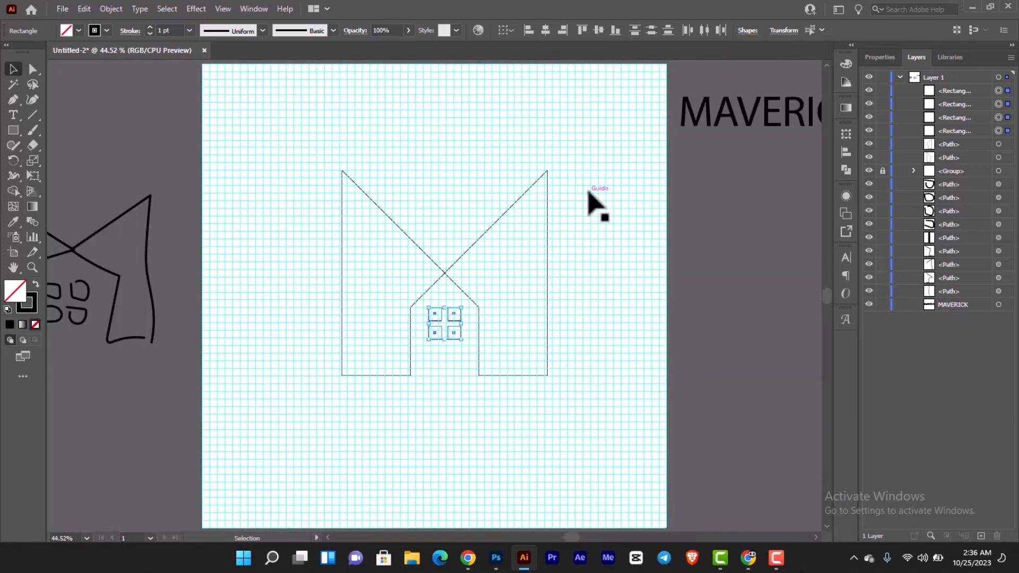
pyautogui.click(563, 410)
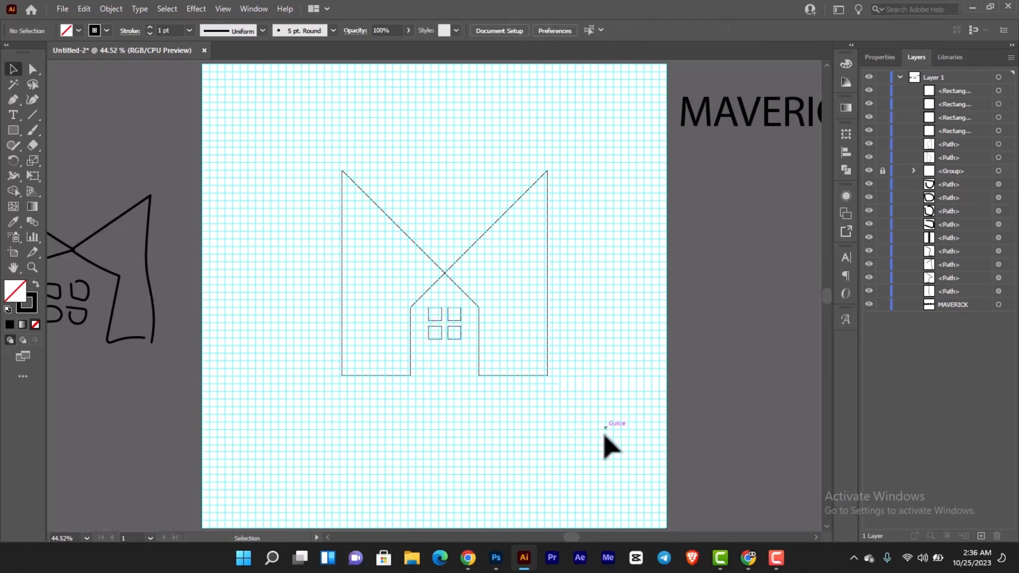
# Scale the M outline together with its four window squares down proportionally to about two thirds of their size.
pyautogui.moveTo(606, 442); pyautogui.dragTo(258, 165)
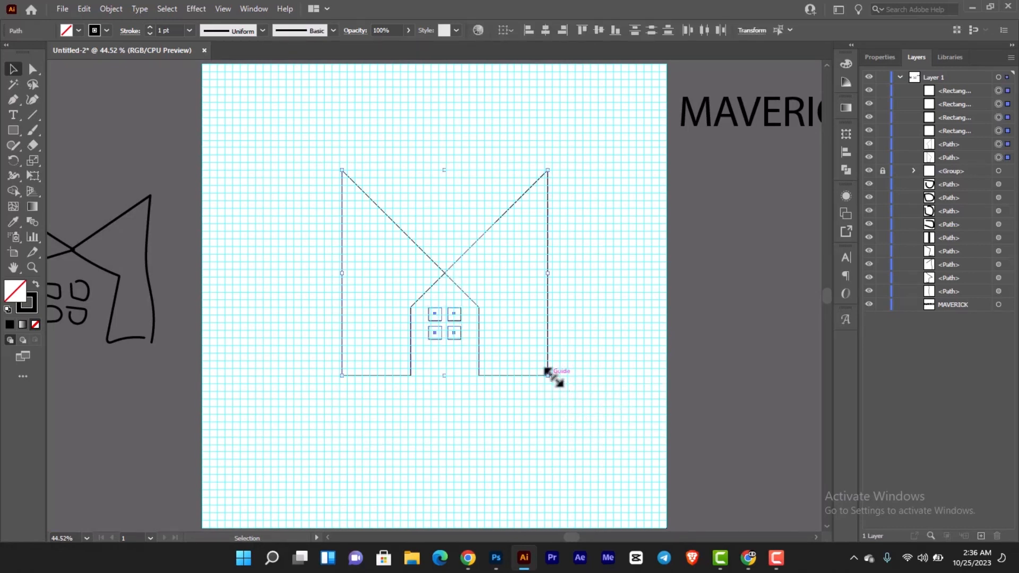
pyautogui.moveTo(548, 375); pyautogui.dragTo(319, 207)
pyautogui.click(519, 330)
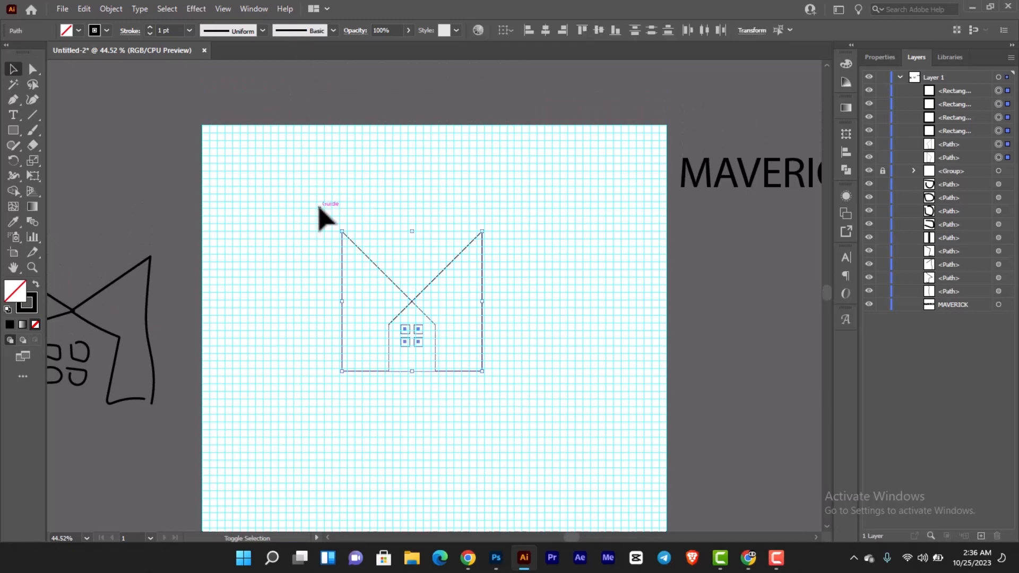
# Nudge the scaled M and window squares right toward the horizontal centre of the artboard.
pyautogui.press('Right')
pyautogui.press('Right')
pyautogui.press('Right')
pyautogui.press('Right')
pyautogui.press('Right')
pyautogui.press('Right')
pyautogui.press('Right')
pyautogui.press('Right')
pyautogui.press('Right')
pyautogui.press('Right')
pyautogui.press('Right')
pyautogui.press('Right')
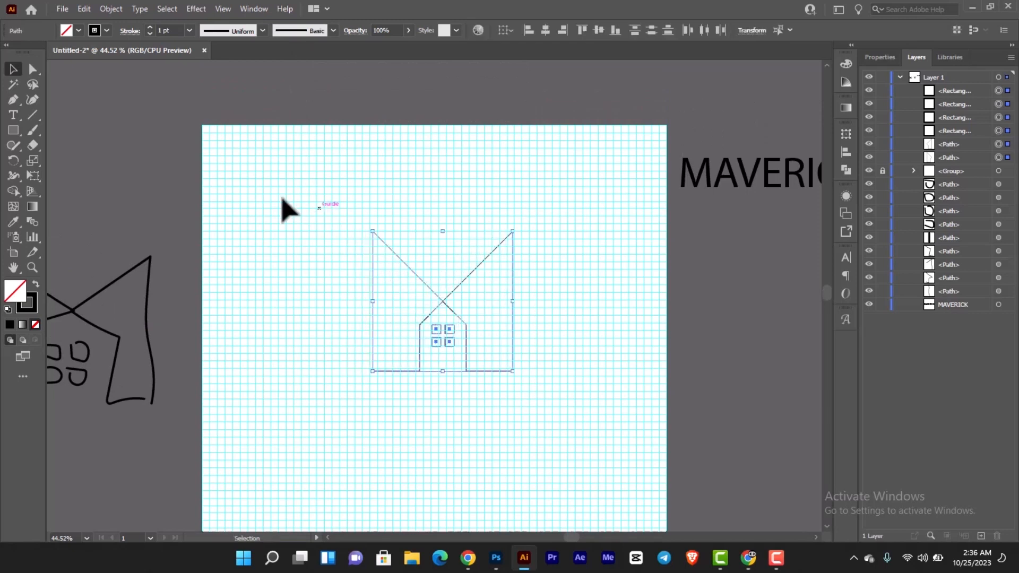
# Swap fill and stroke on the M halves and window squares to give them solid black fills without outlines.
pyautogui.click(35, 287)
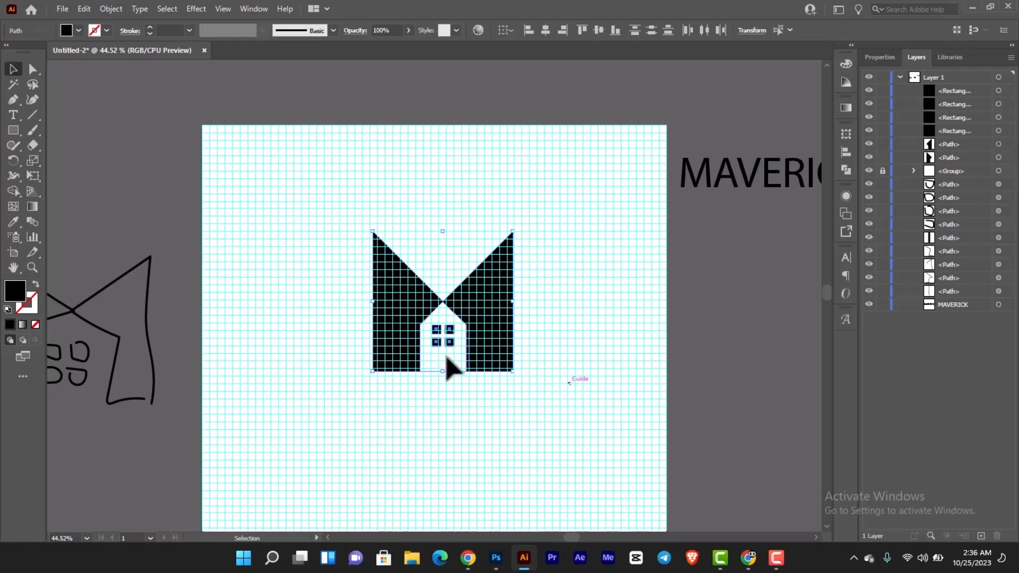
pyautogui.click(446, 361)
pyautogui.hotkey('ctrl', '1')
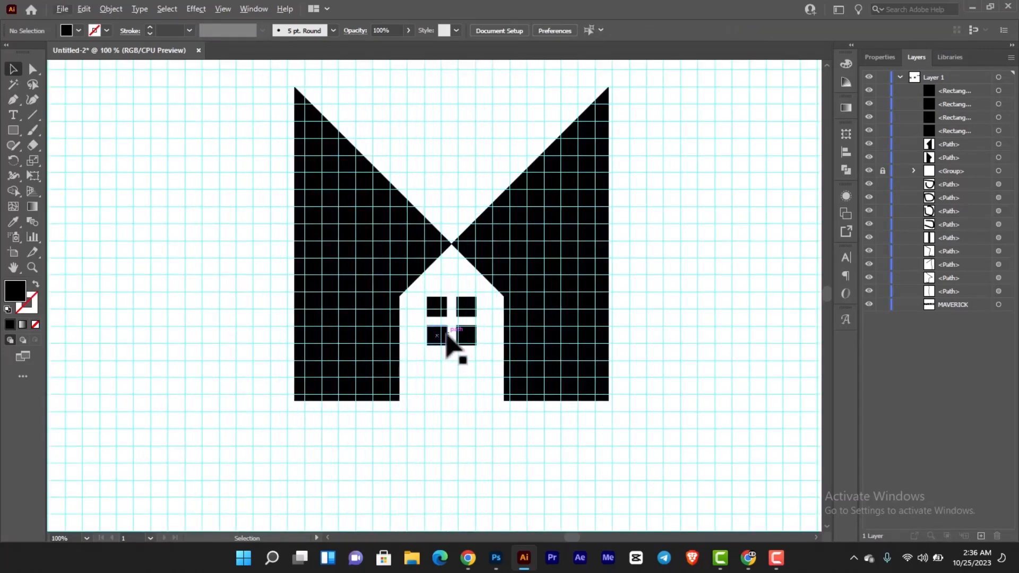
# Move the MAVERICK text from beside the artboard to directly beneath the M mark.
pyautogui.hotkey('ctrl', '-')
pyautogui.moveTo(500, 365); pyautogui.dragTo(432, 284)
pyautogui.hotkey('ctrl', '-')
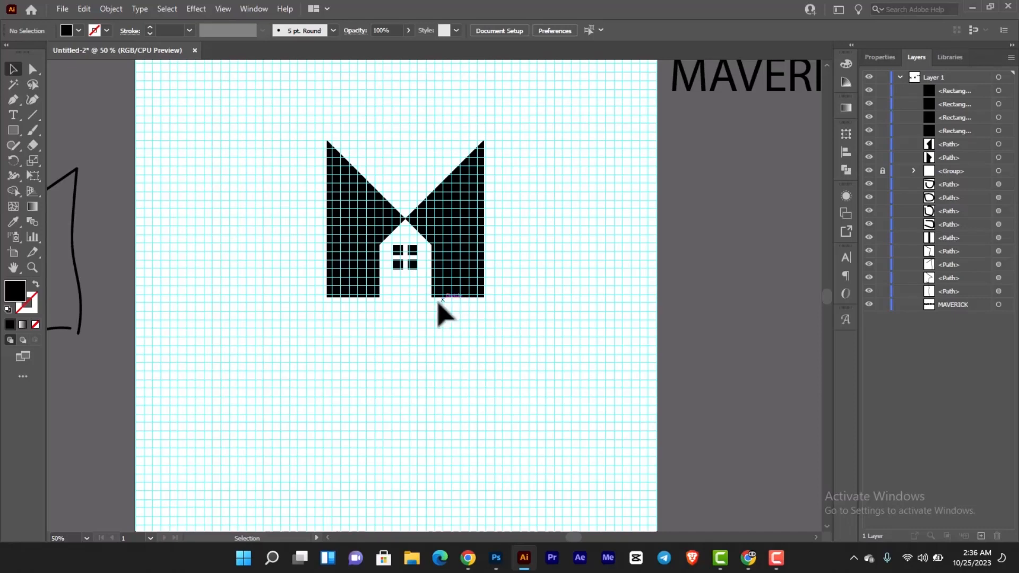
pyautogui.hotkey('ctrl', '-')
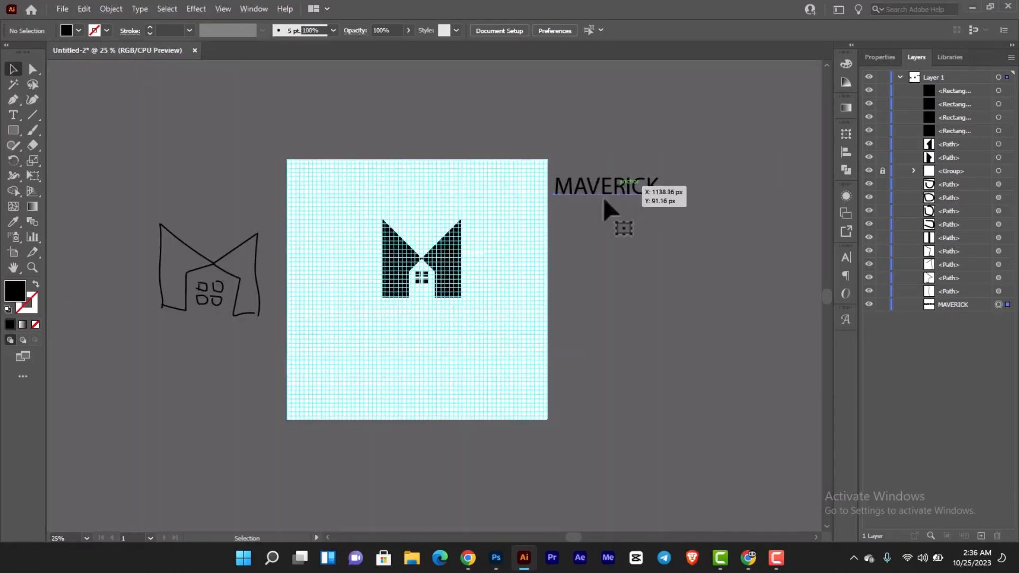
pyautogui.moveTo(619, 190); pyautogui.dragTo(426, 311)
pyautogui.hotkey('ctrl', '1')
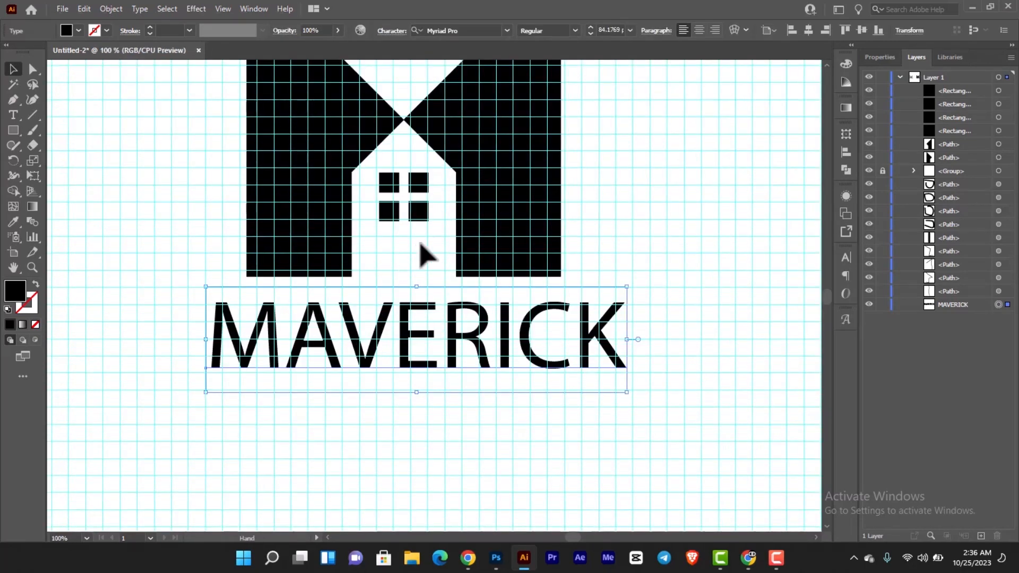
pyautogui.moveTo(424, 254); pyautogui.dragTo(414, 350)
pyautogui.hotkey('ctrl', '-')
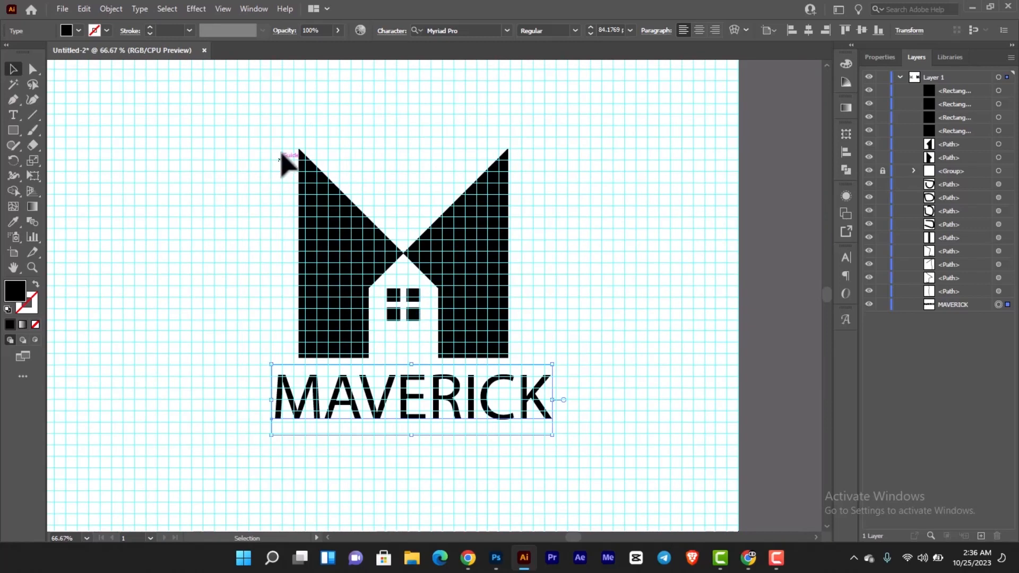
# Scale the M mark with its windows down slightly and move the MAVERICK text up close beneath it.
pyautogui.moveTo(282, 149); pyautogui.dragTo(487, 336)
pyautogui.moveTo(451, 290); pyautogui.dragTo(448, 289)
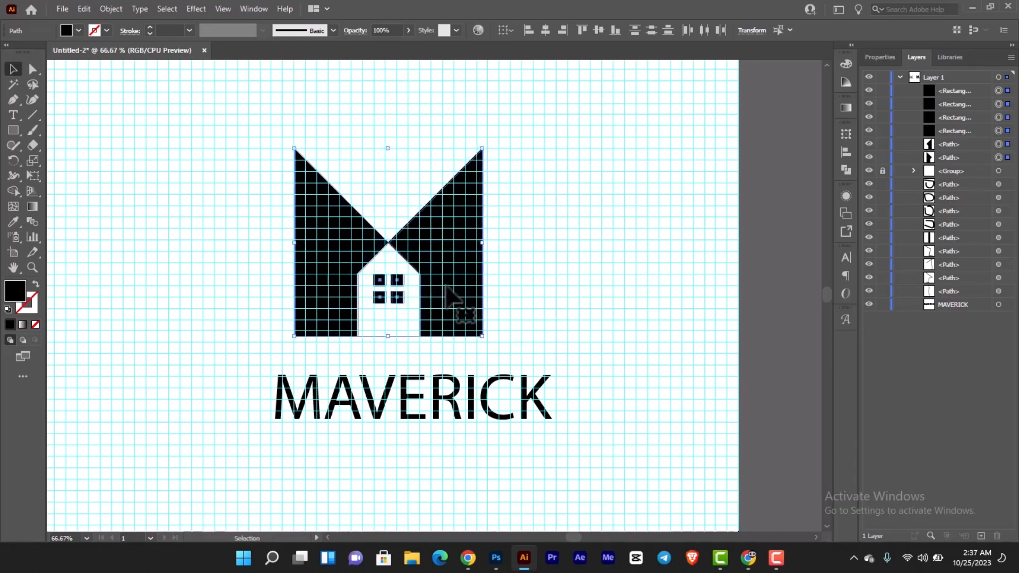
pyautogui.hotkey('ctrl', '-')
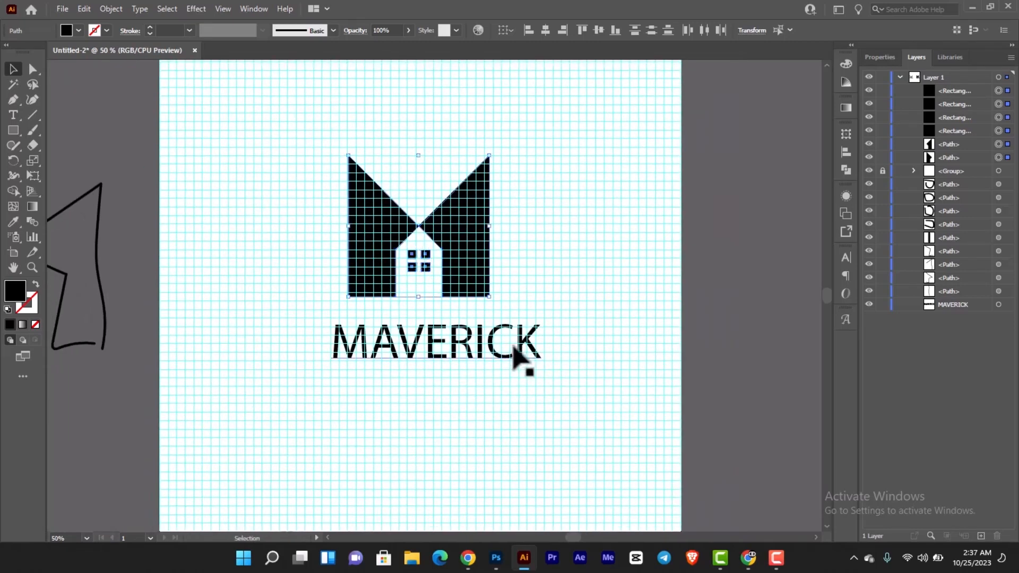
pyautogui.moveTo(518, 339)
pyautogui.mouseDown()
pyautogui.moveTo(502, 312)
pyautogui.moveTo(505, 327)
pyautogui.mouseUp()
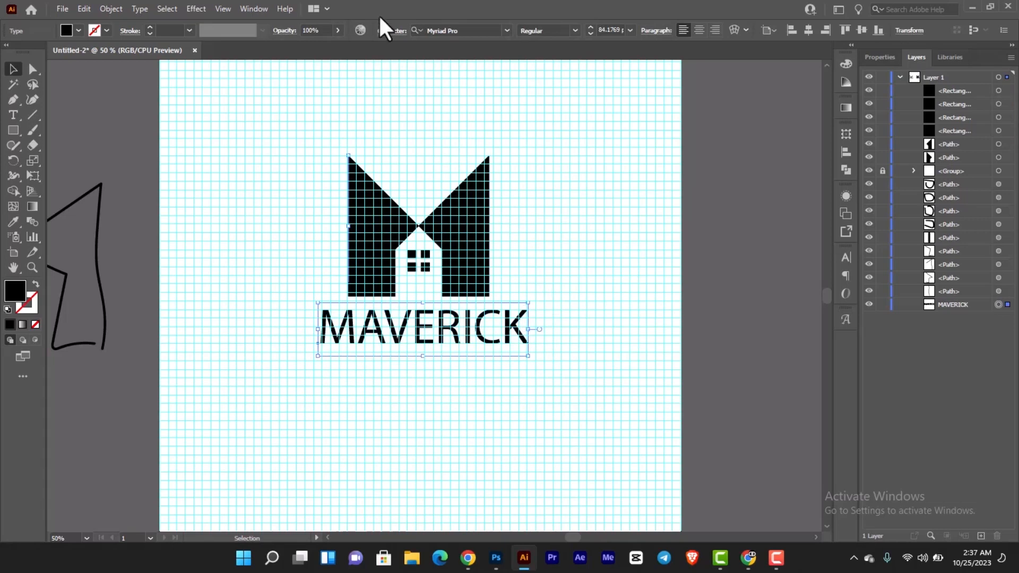
# Set the font of the MAVERICK text to Raleway ExtraBold.
pyautogui.click(477, 30)
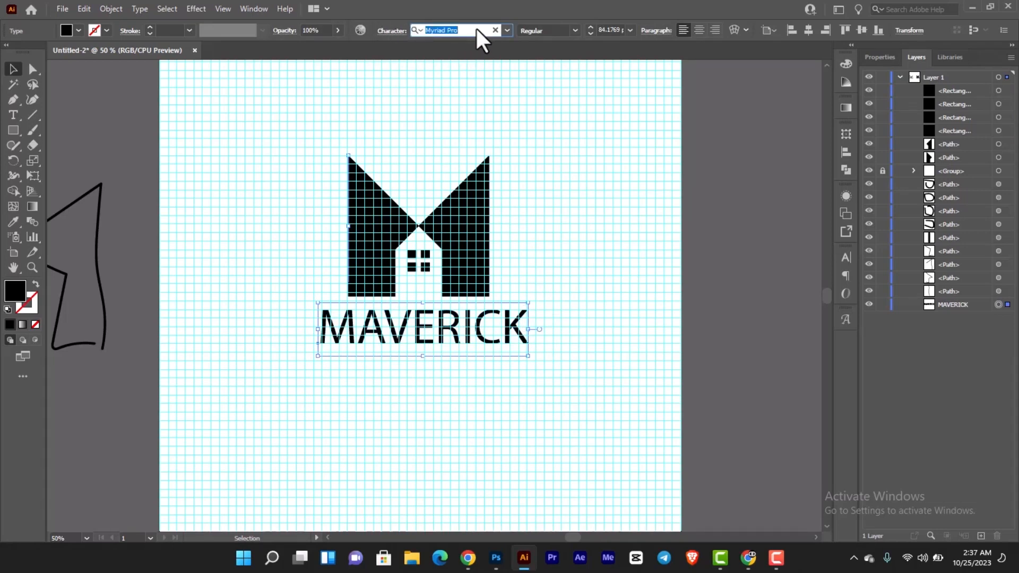
pyautogui.write('ralew')
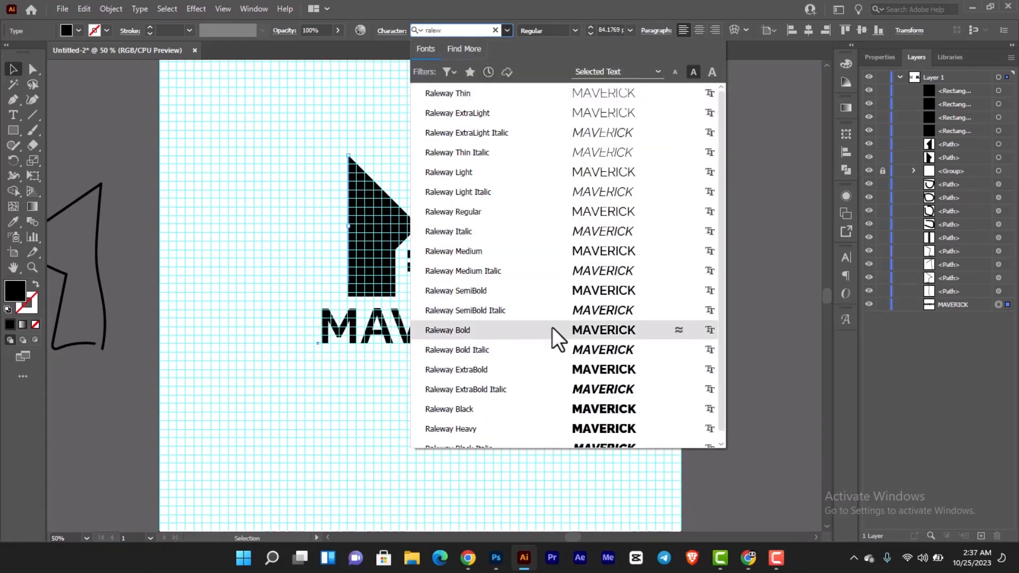
pyautogui.click(570, 370)
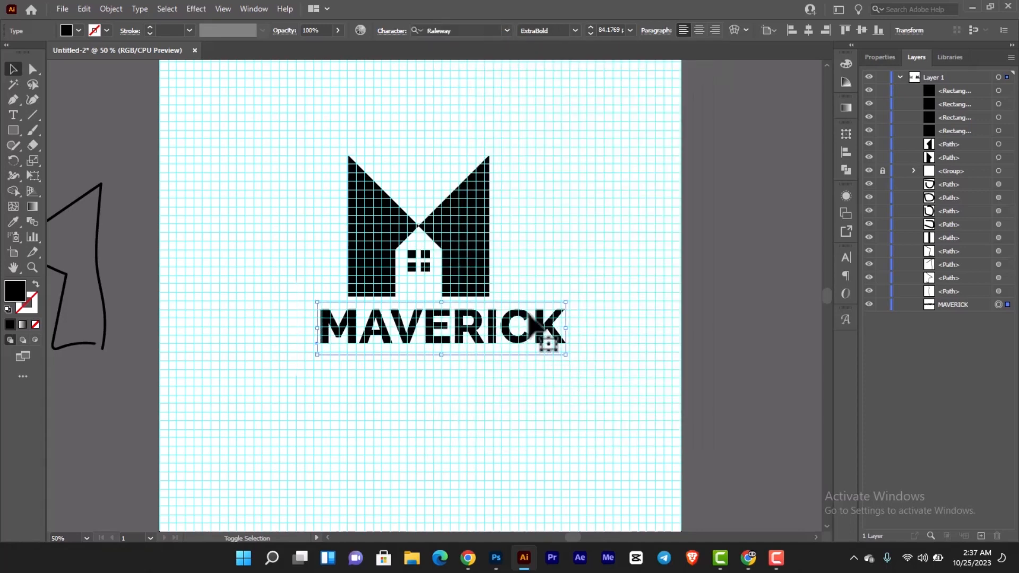
# Shift the MAVERICK text left and fine-tune it right and down to sit roughly centred below the M mark.
pyautogui.moveTo(547, 316); pyautogui.dragTo(536, 315)
pyautogui.press('Right')
pyautogui.press('Right')
pyautogui.press('Right')
pyautogui.press('Right')
pyautogui.press('Right')
pyautogui.press('Right')
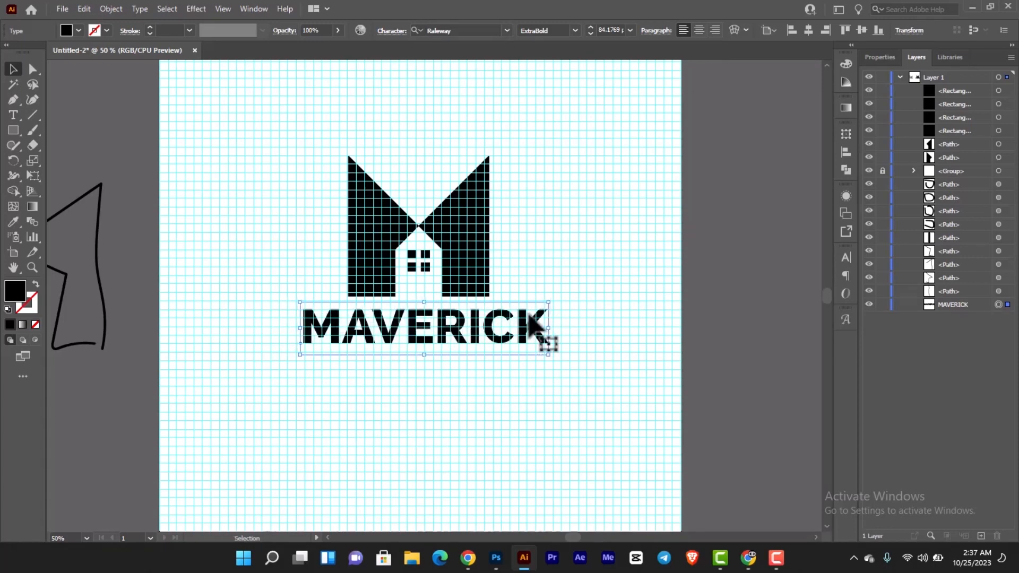
pyautogui.press('Down')
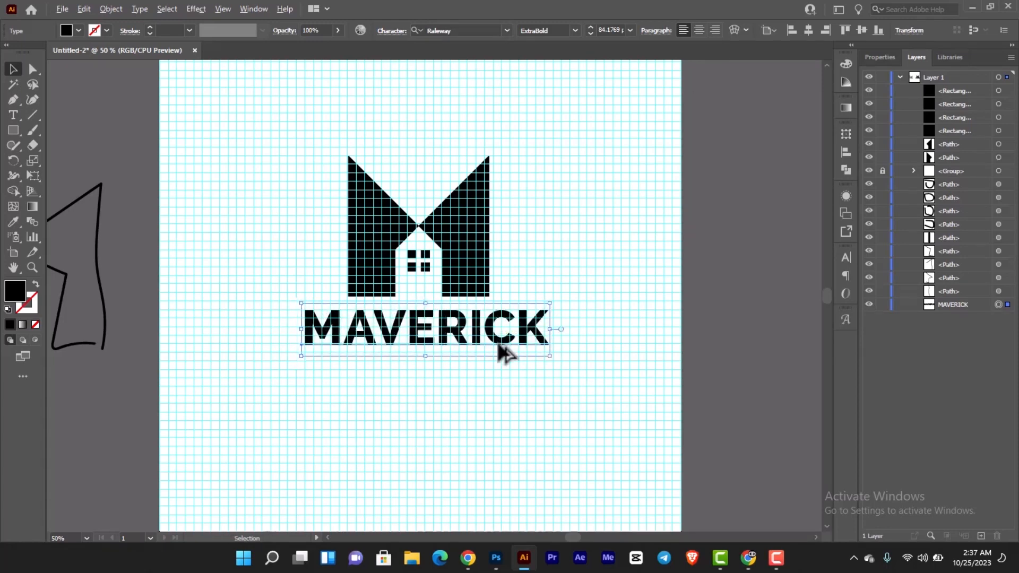
# Duplicate the MAVERICK text directly beneath the original and change the copy's wording to REAL ESTATE.
pyautogui.scroll(-1, 499, 340)
pyautogui.scroll(2, 494, 286)
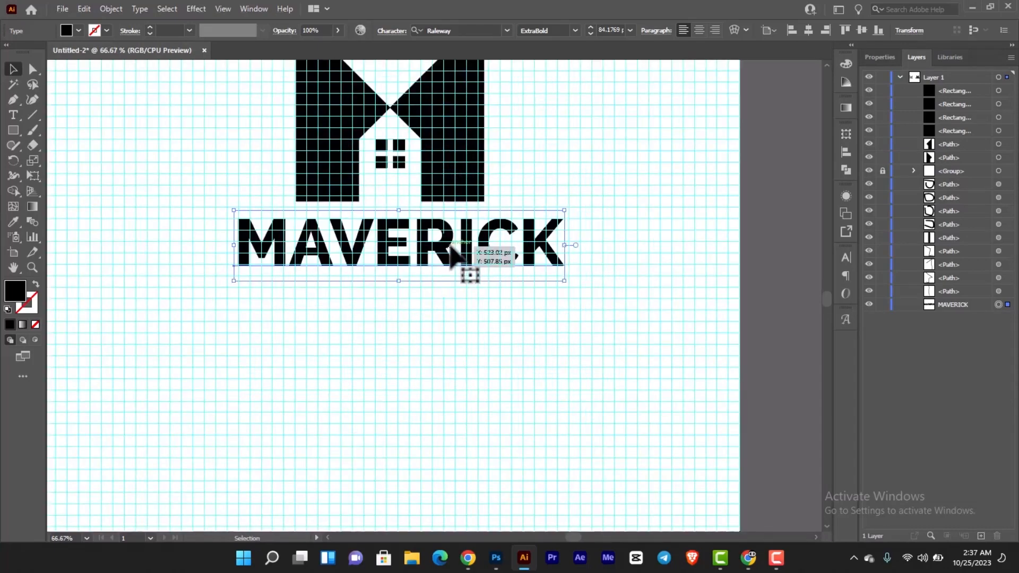
pyautogui.moveTo(448, 247); pyautogui.dragTo(459, 324)
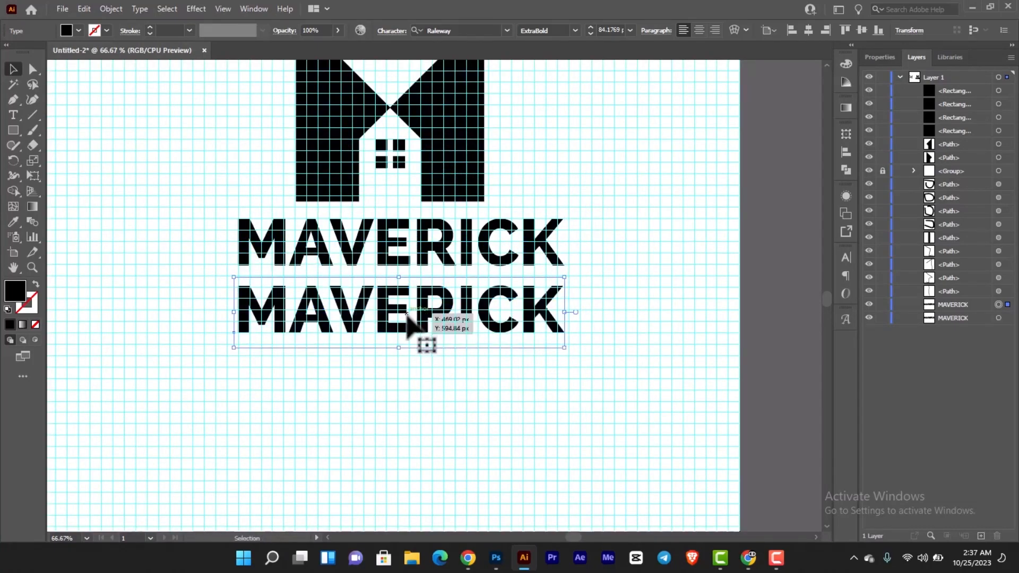
pyautogui.doubleClick(407, 300)
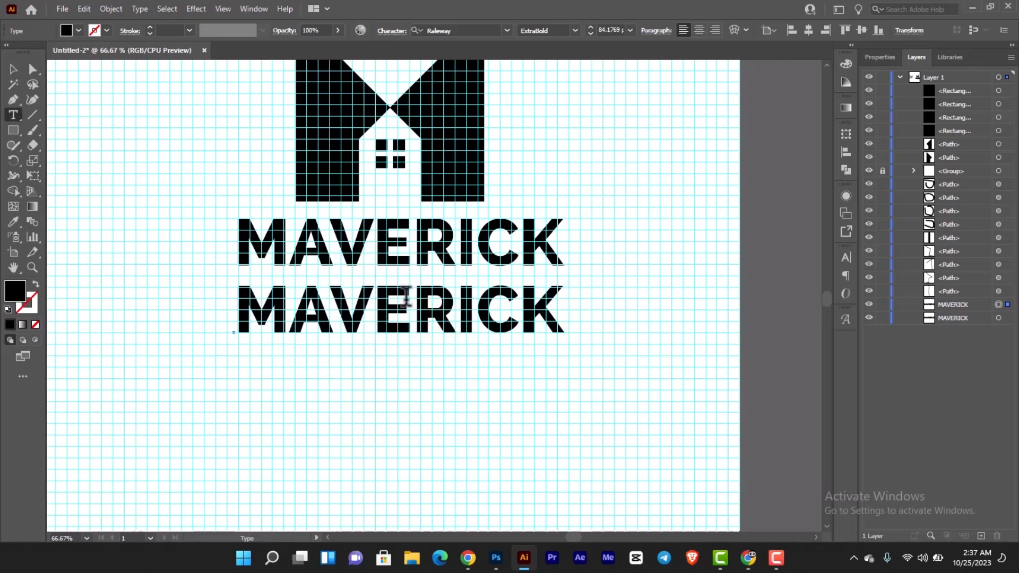
pyautogui.hotkey('ctrl', 'a')
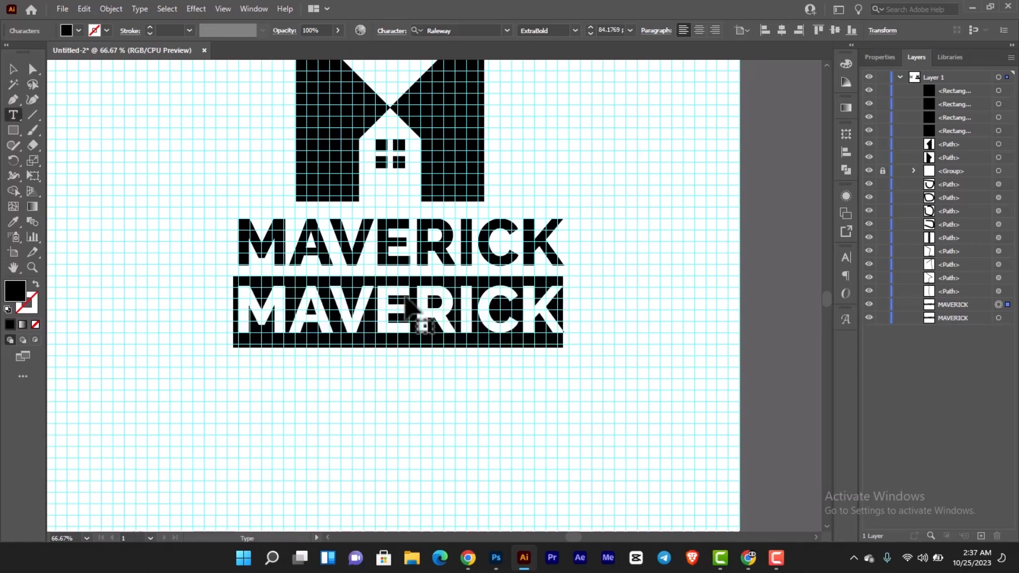
pyautogui.write('re')
pyautogui.press('BackSpace')
pyautogui.press('BackSpace')
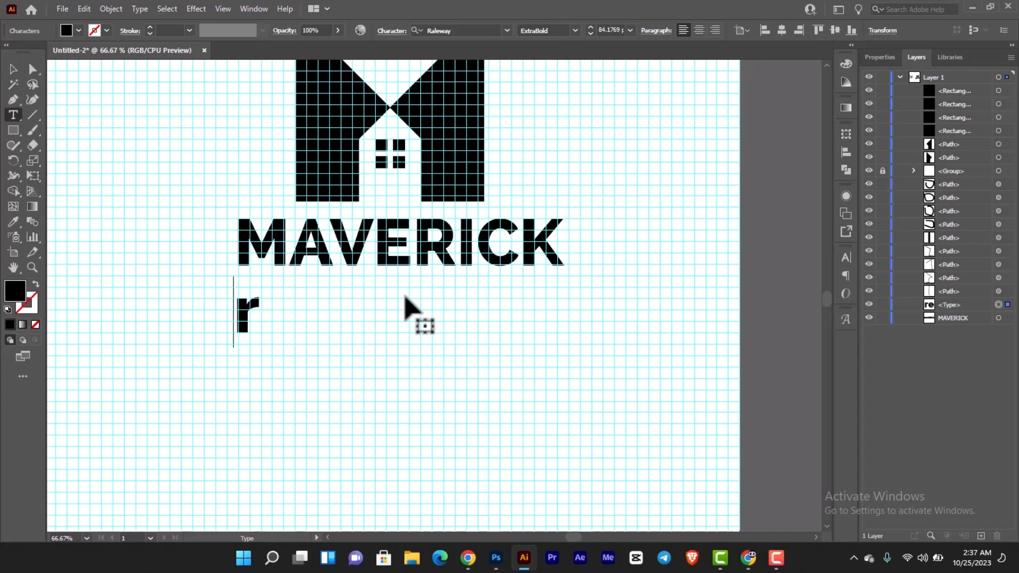
pyautogui.write('REAL ESTATE')
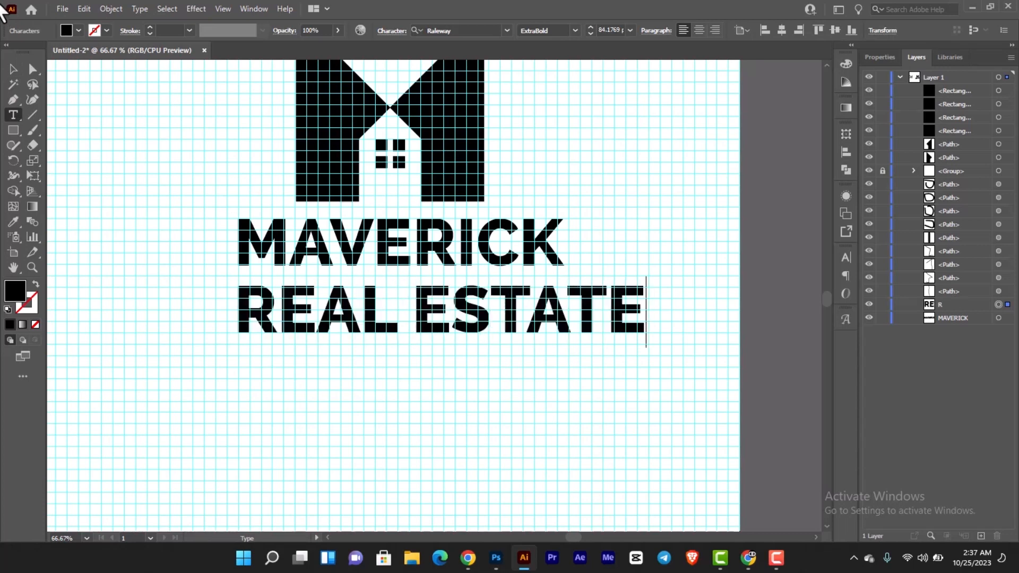
pyautogui.press('Escape')
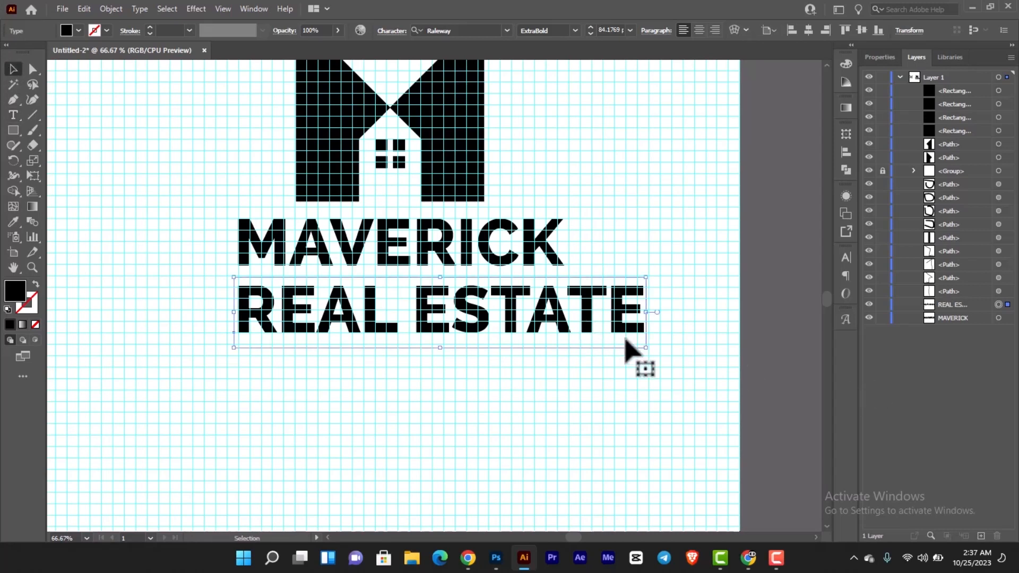
# Scale the REAL ESTATE text down to about 52.7 pt close beneath MAVERICK and set its font style to Bold.
pyautogui.moveTo(646, 348); pyautogui.dragTo(557, 320)
pyautogui.moveTo(434, 302); pyautogui.dragTo(473, 291)
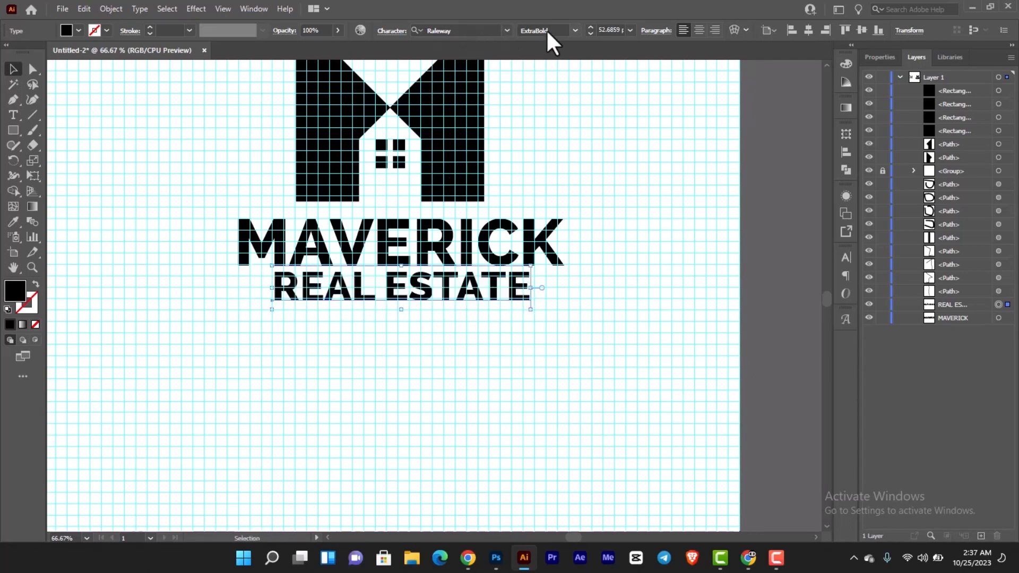
pyautogui.click(576, 34)
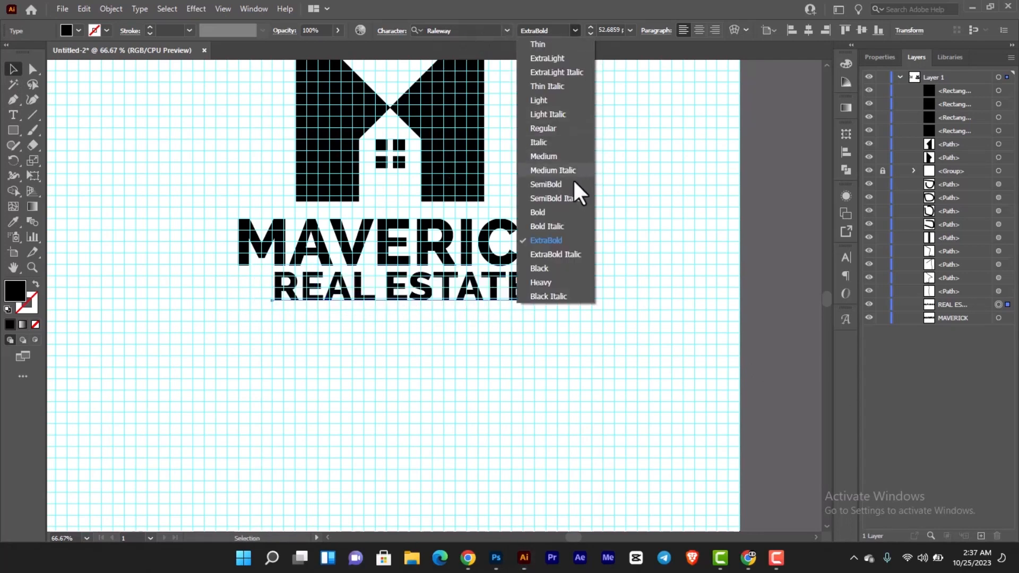
pyautogui.click(559, 213)
# Reposition the REAL ESTATE text under MAVERICK and reduce its size further to about 43.8 pt.
pyautogui.moveTo(425, 298); pyautogui.dragTo(518, 313)
pyautogui.hotkey('shift', 'Right')
pyautogui.hotkey('shift', 'Right')
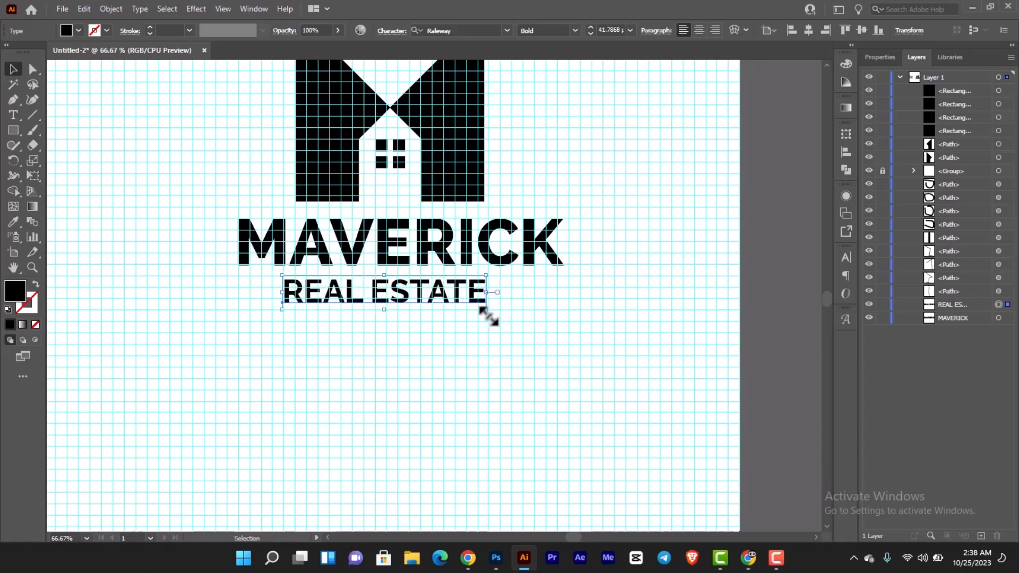
pyautogui.moveTo(488, 317); pyautogui.dragTo(498, 328)
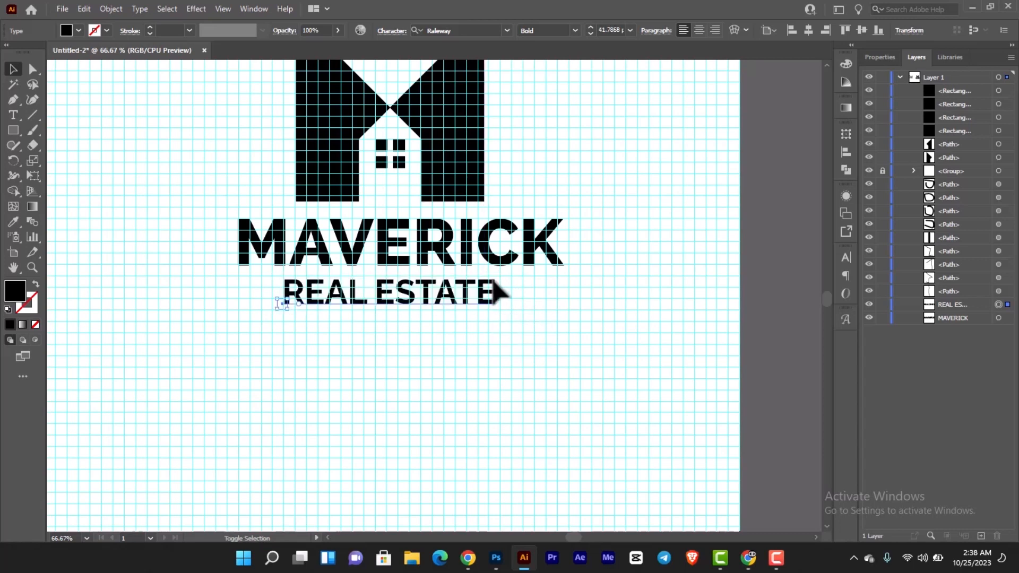
# Set the tracking of the REAL ESTATE text to 200.
pyautogui.click(394, 33)
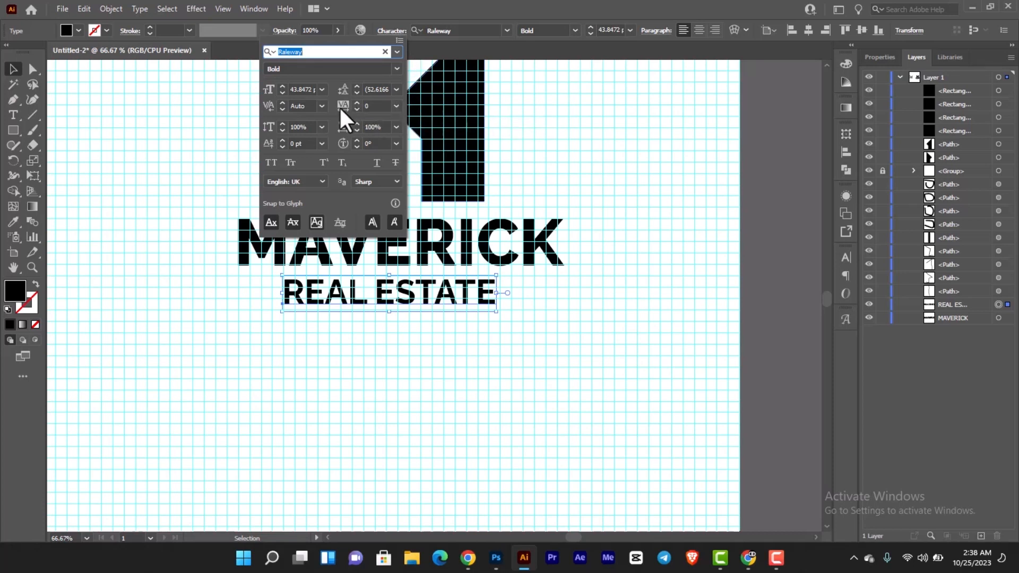
pyautogui.click(396, 106)
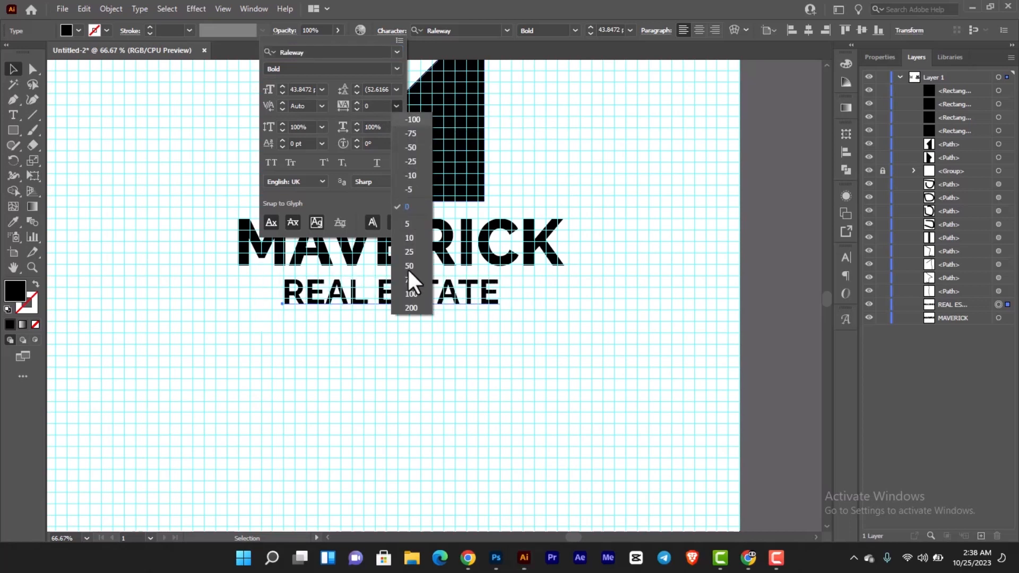
pyautogui.click(412, 307)
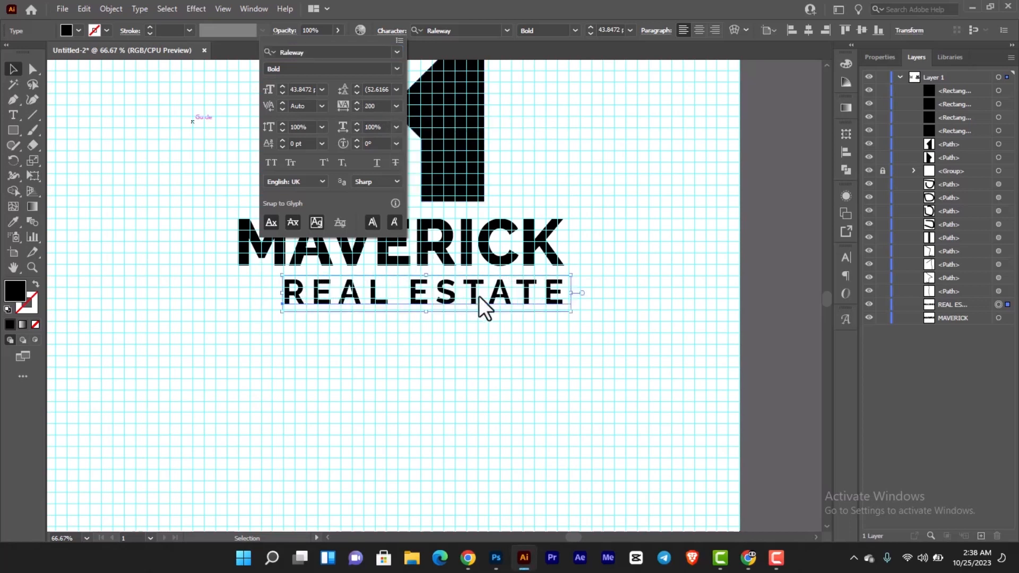
pyautogui.click(588, 361)
# Move the widely spaced REAL ESTATE text left and slightly up to sit tight beneath MAVERICK.
pyautogui.moveTo(512, 308); pyautogui.dragTo(486, 306)
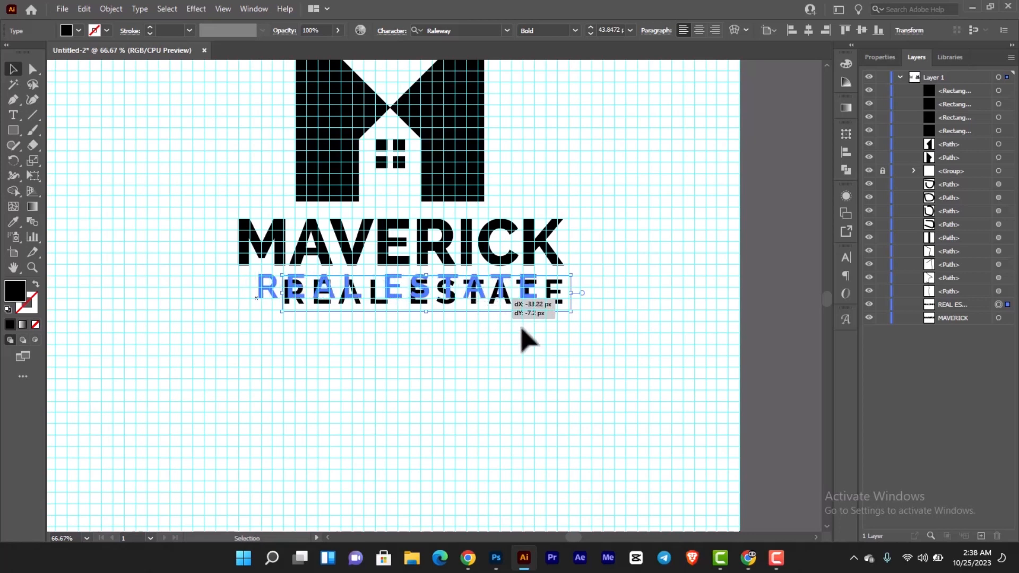
pyautogui.click(513, 357)
pyautogui.moveTo(523, 356); pyautogui.dragTo(583, 344)
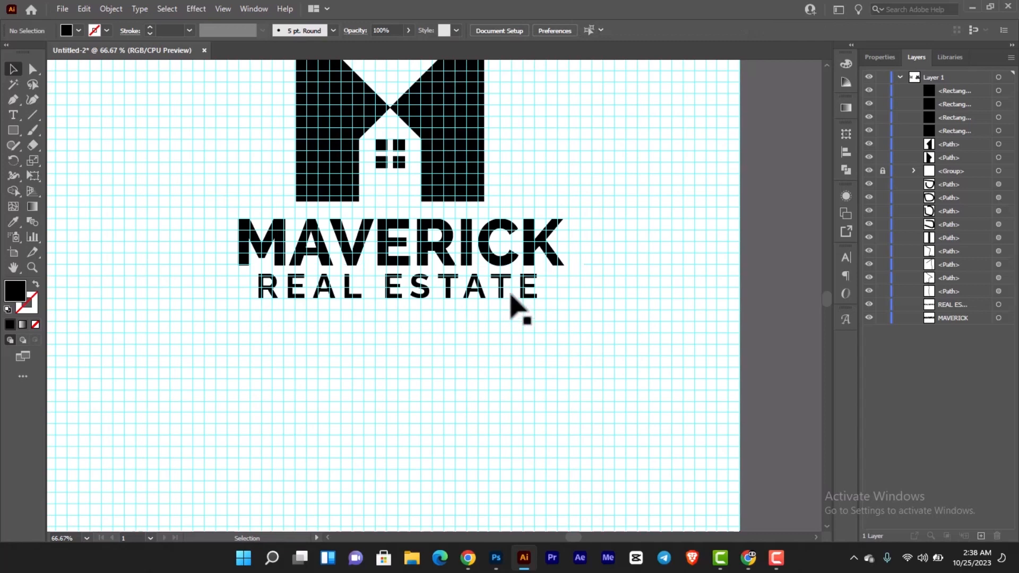
# Scale the REAL ESTATE text down to about 34.8 pt and nudge it right until it sits roughly centred beneath MAVERICK.
pyautogui.click(530, 300)
pyautogui.click(532, 299)
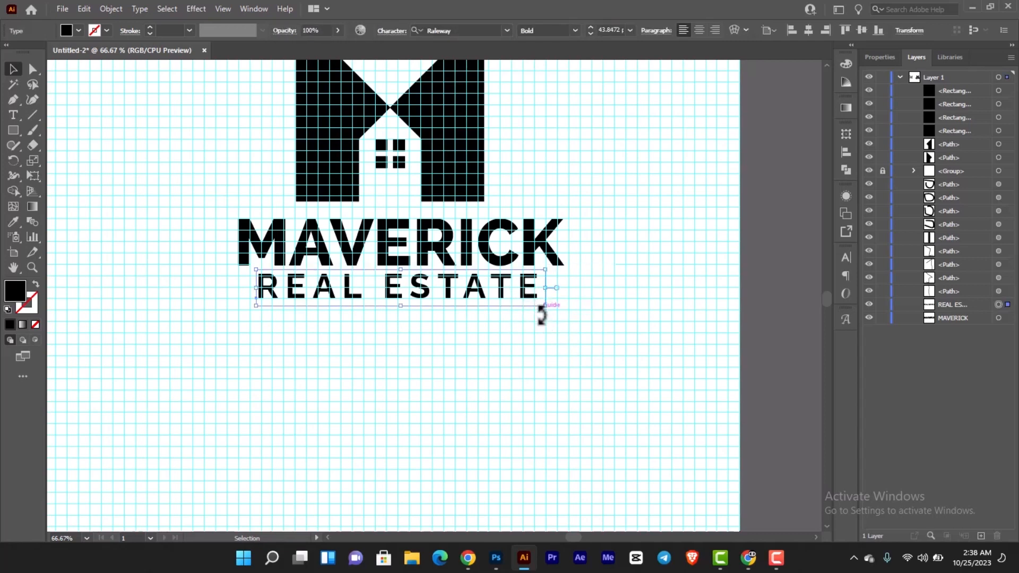
pyautogui.moveTo(544, 306); pyautogui.dragTo(523, 301)
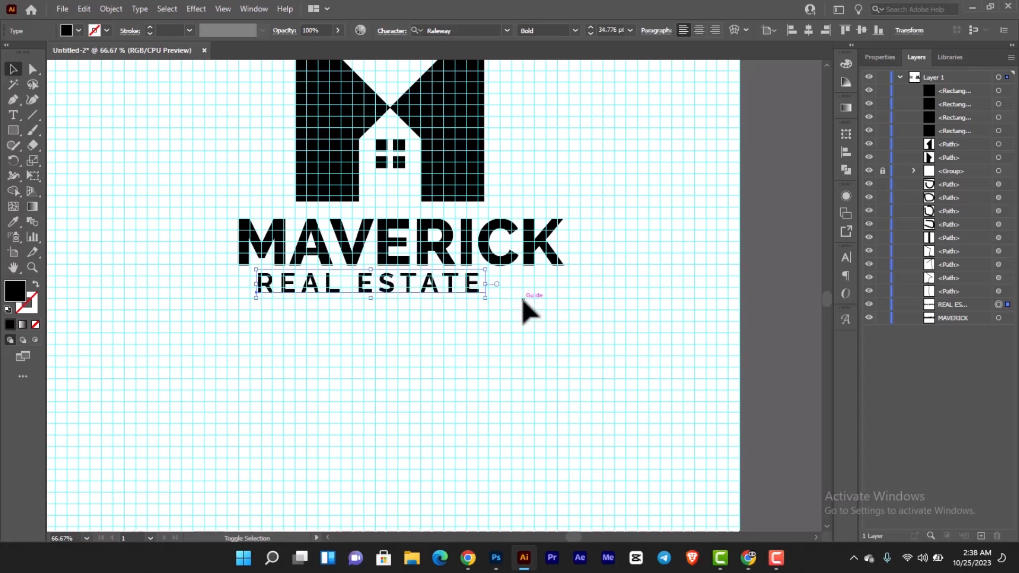
pyautogui.press('Right')
pyautogui.press('Right')
pyautogui.press('Right')
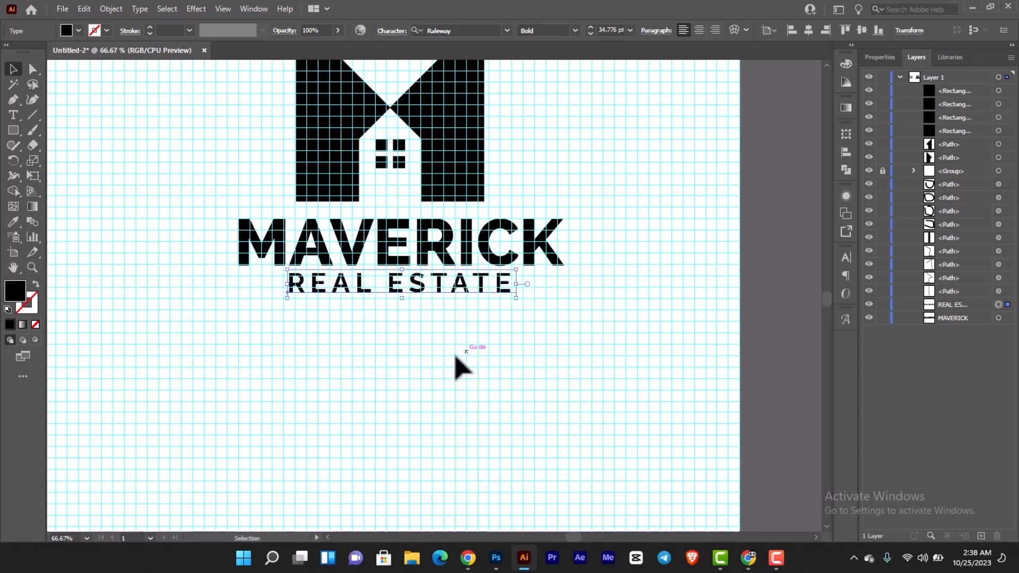
# Align the MAVERICK and REAL ESTATE text lines to each other by their horizontal centres.
pyautogui.moveTo(472, 337); pyautogui.dragTo(313, 226)
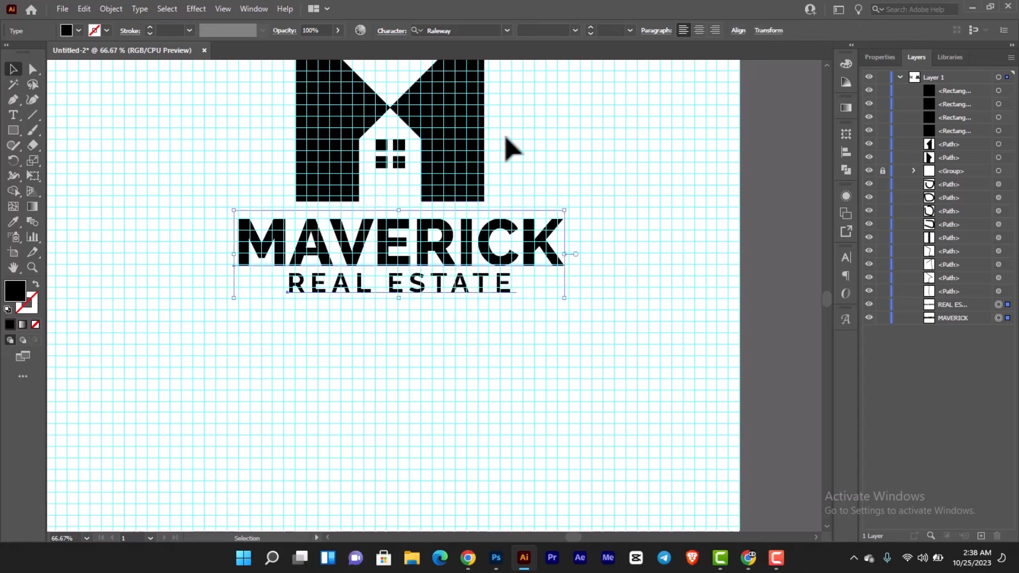
pyautogui.click(738, 31)
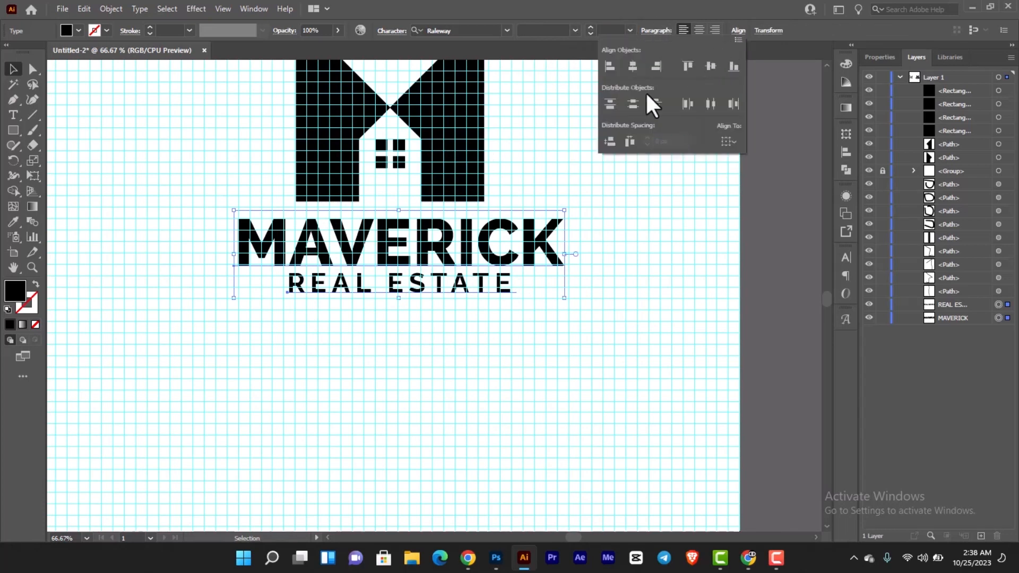
pyautogui.click(632, 67)
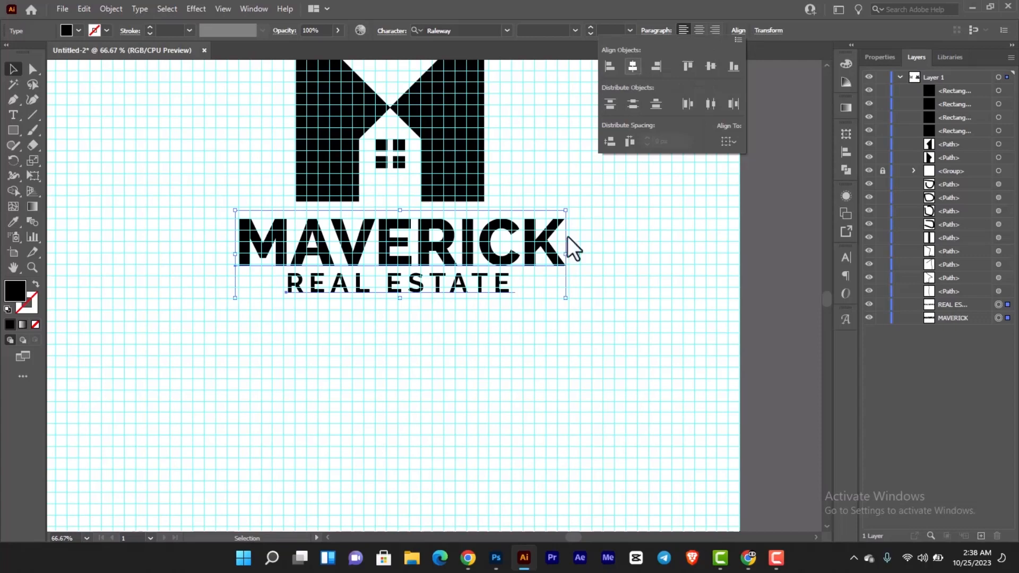
# Hide the locked grid group so the logo stands on the plain white artboard.
pyautogui.scroll(-1, 446, 151)
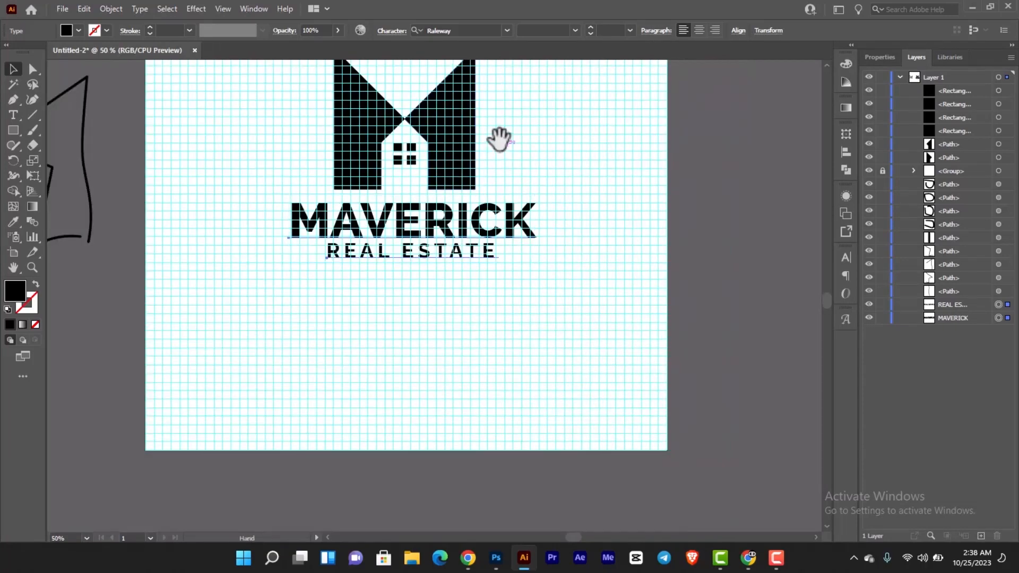
pyautogui.moveTo(496, 137); pyautogui.dragTo(498, 223)
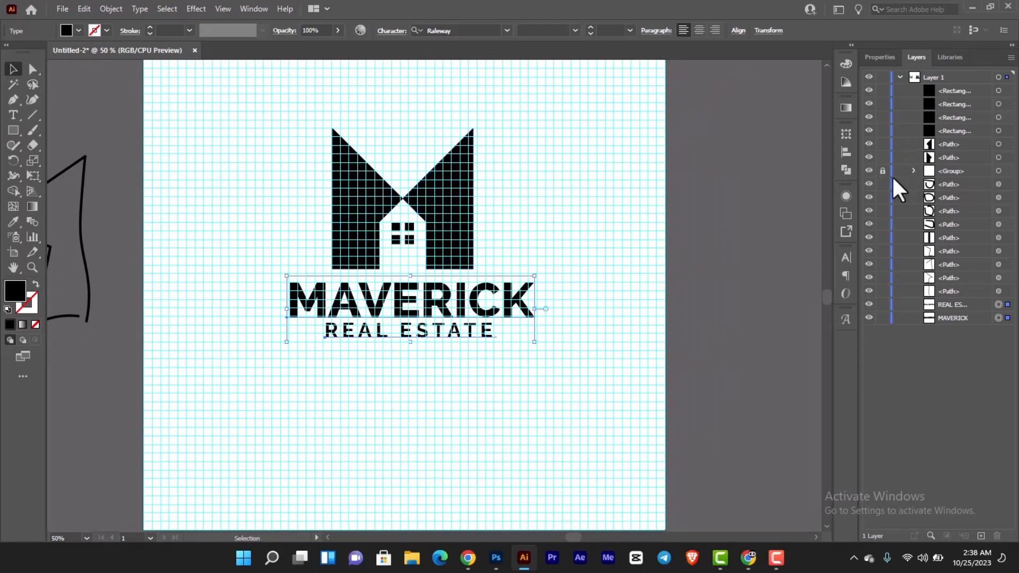
pyautogui.click(869, 170)
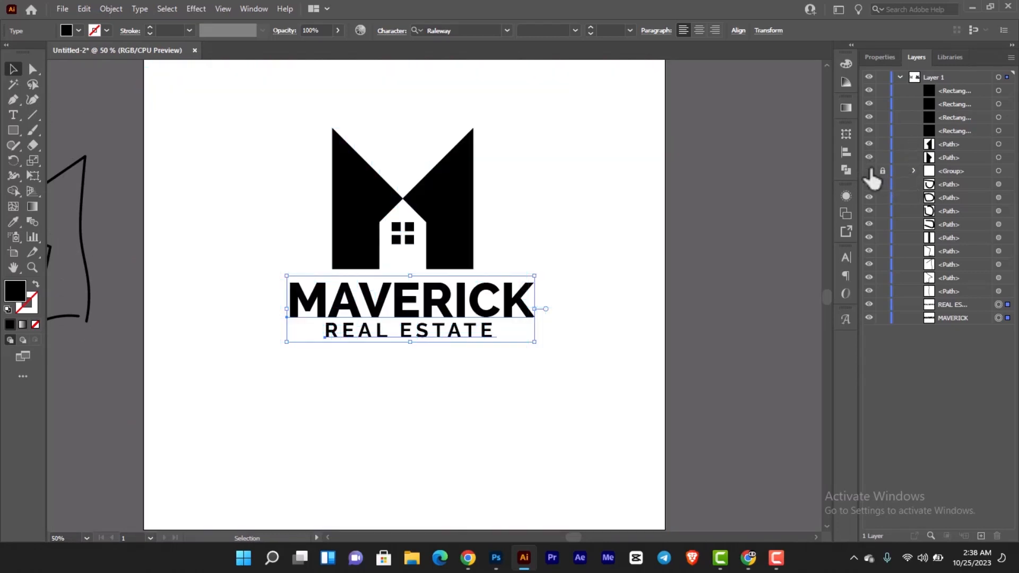
# Delete the hand-drawn house sketch lying beside the artboard.
pyautogui.scroll(-2, 496, 266)
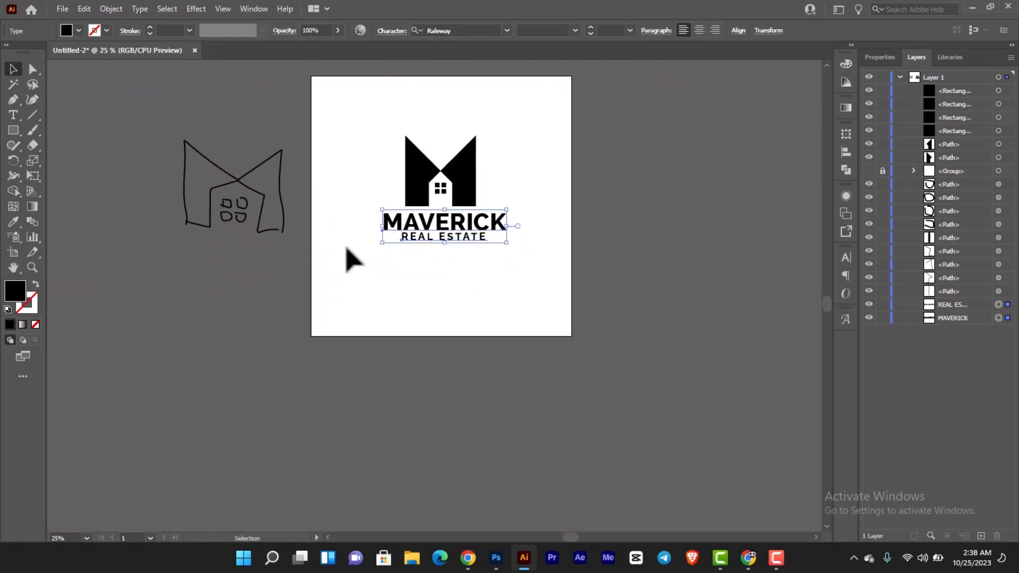
pyautogui.moveTo(158, 116)
pyautogui.mouseDown()
pyautogui.moveTo(257, 247)
pyautogui.moveTo(289, 267)
pyautogui.mouseUp()
pyautogui.press('Delete')
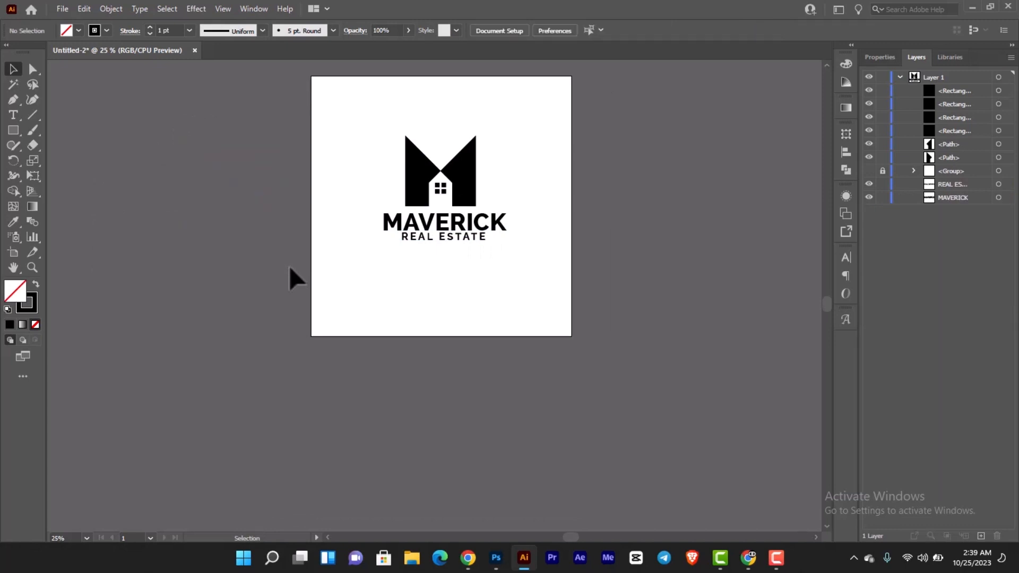
pyautogui.scroll(2, 465, 255)
pyautogui.moveTo(443, 235); pyautogui.dragTo(395, 310)
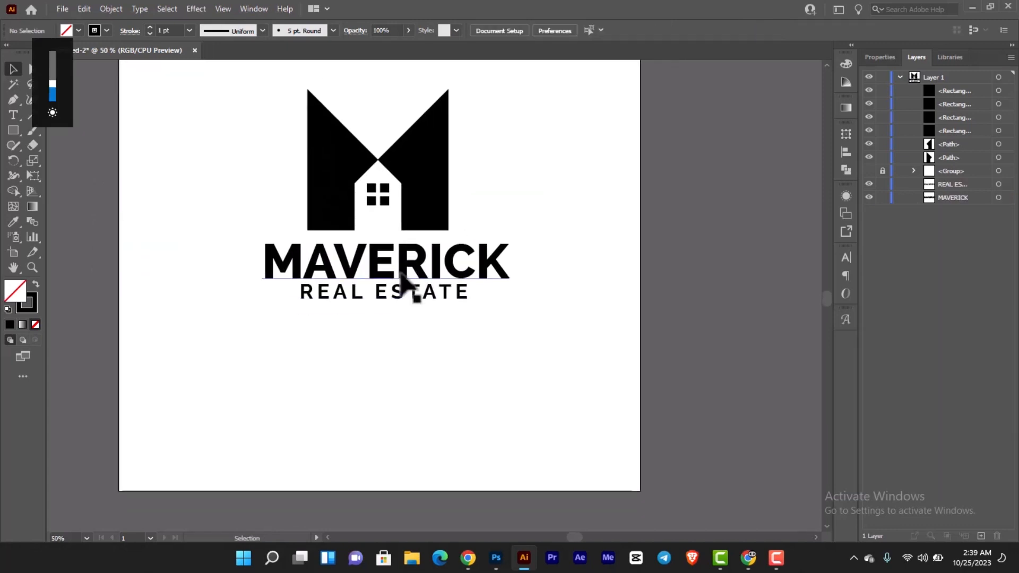
pyautogui.scroll(-2, 409, 265)
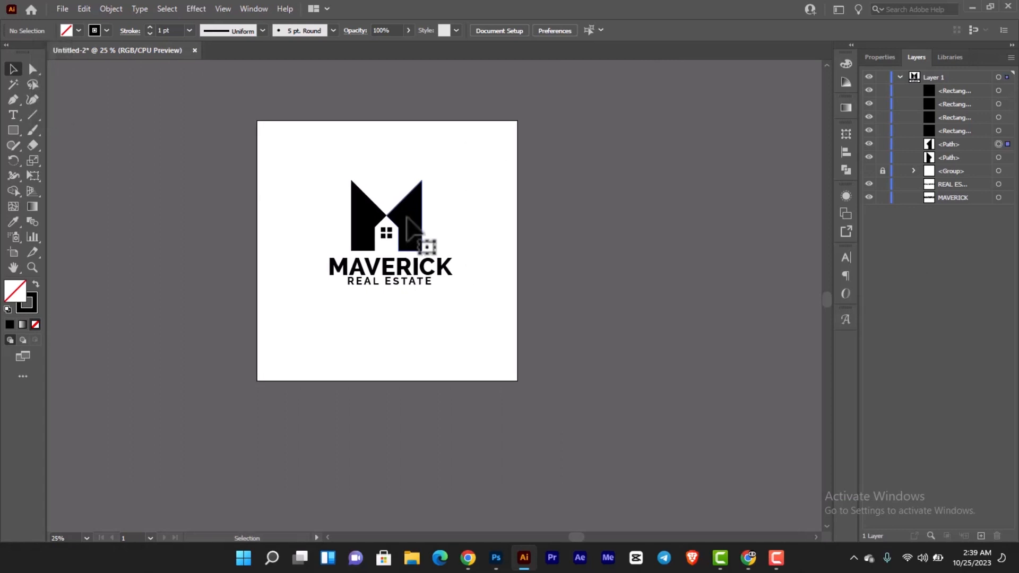
pyautogui.click(417, 240)
# Switch to Chrome and run a Google image search for "real estate companies logo" in a new tab.
pyautogui.click(468, 558)
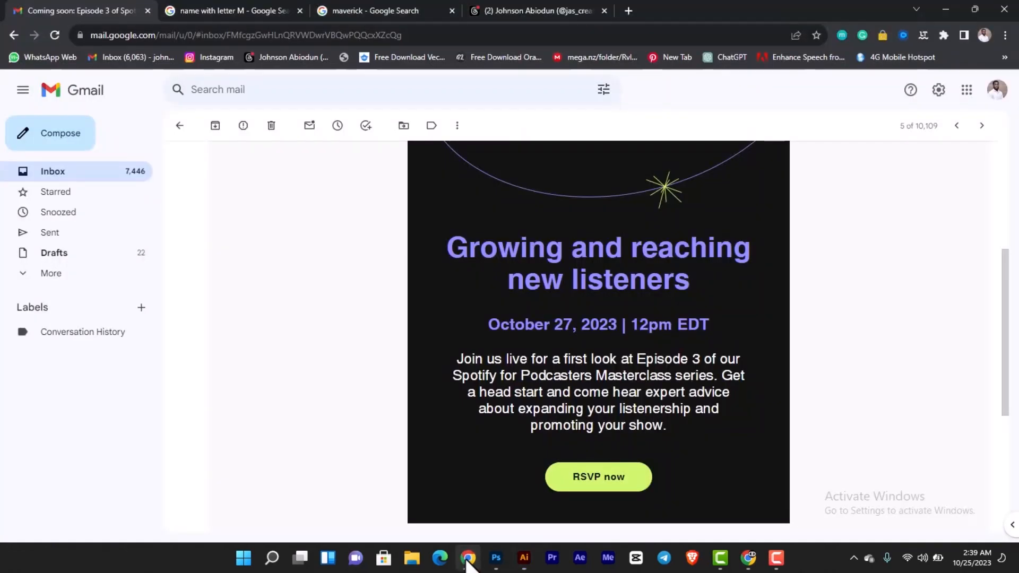
pyautogui.click(628, 12)
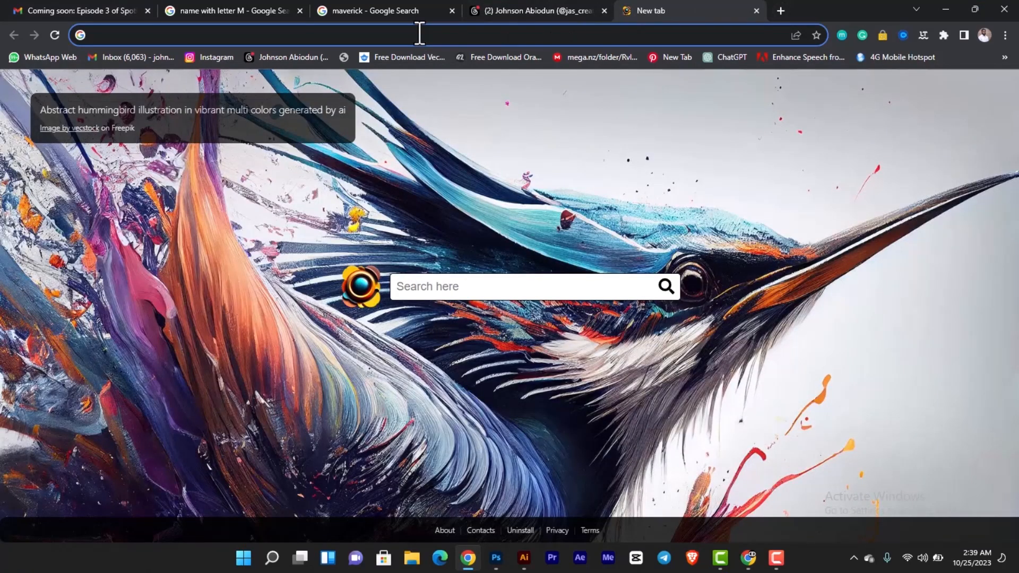
pyautogui.write('REAL')
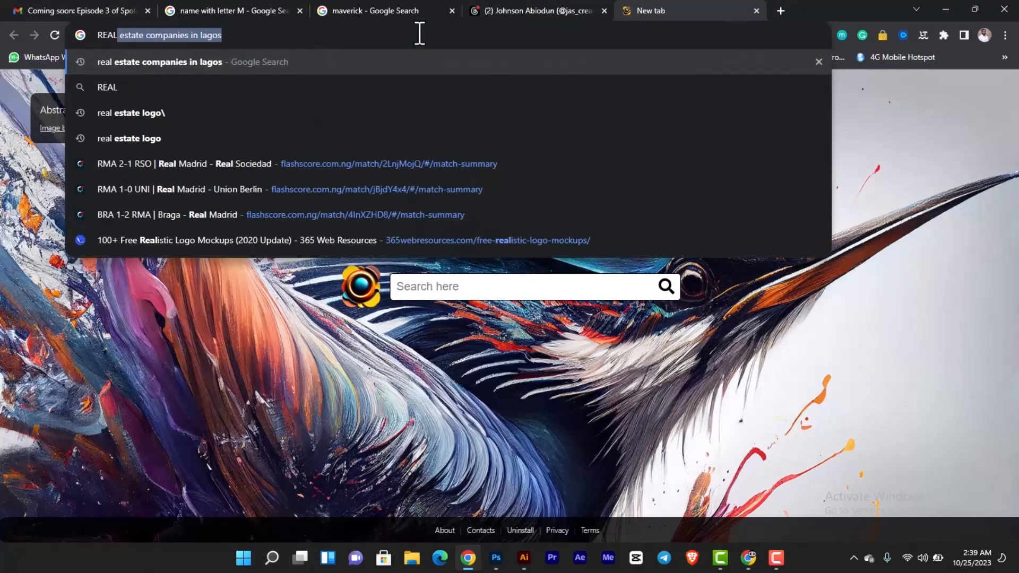
pyautogui.press('Return')
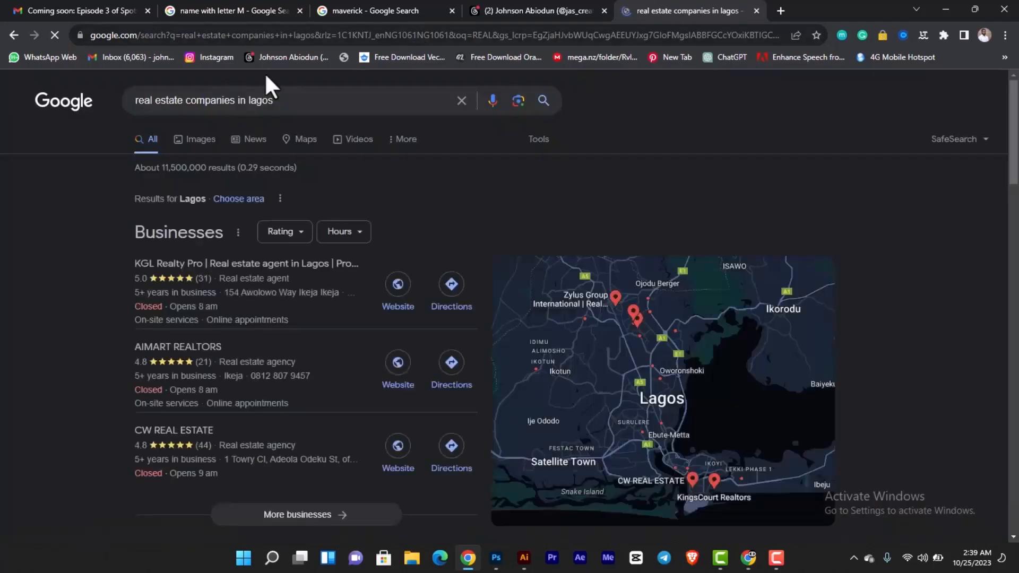
pyautogui.moveTo(277, 101); pyautogui.dragTo(241, 100)
pyautogui.press('BackSpace')
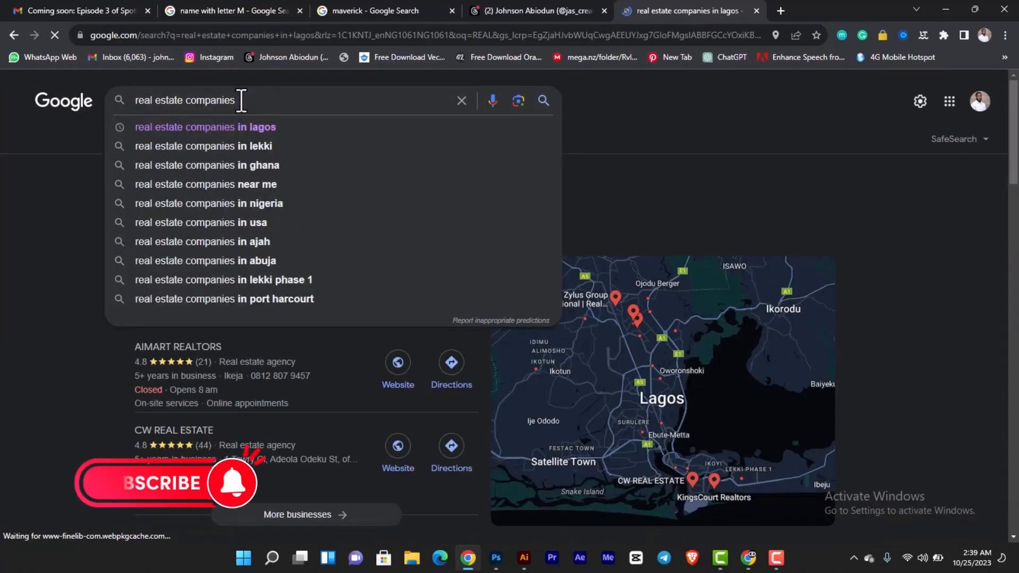
pyautogui.write('logo')
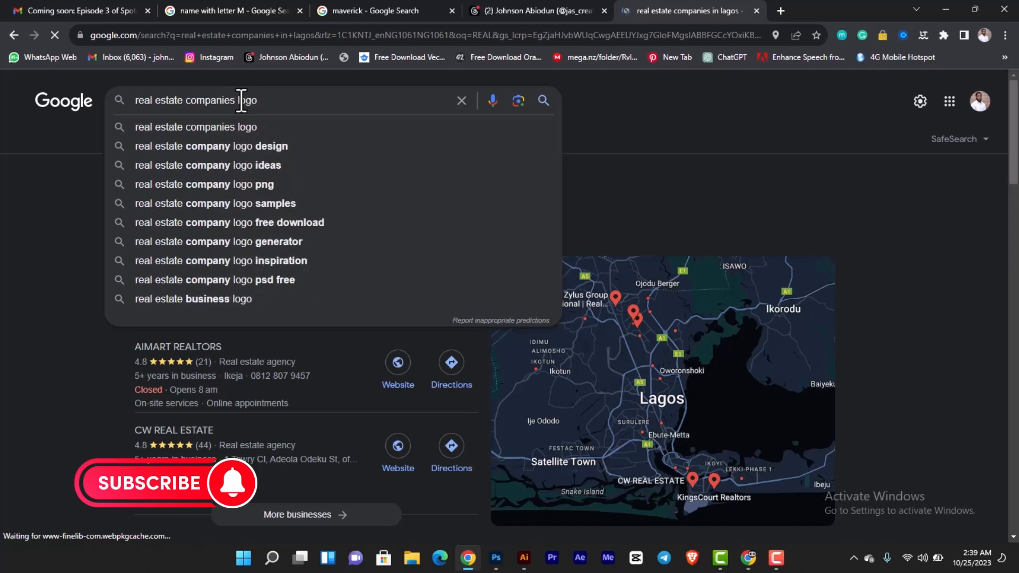
pyautogui.press('Return')
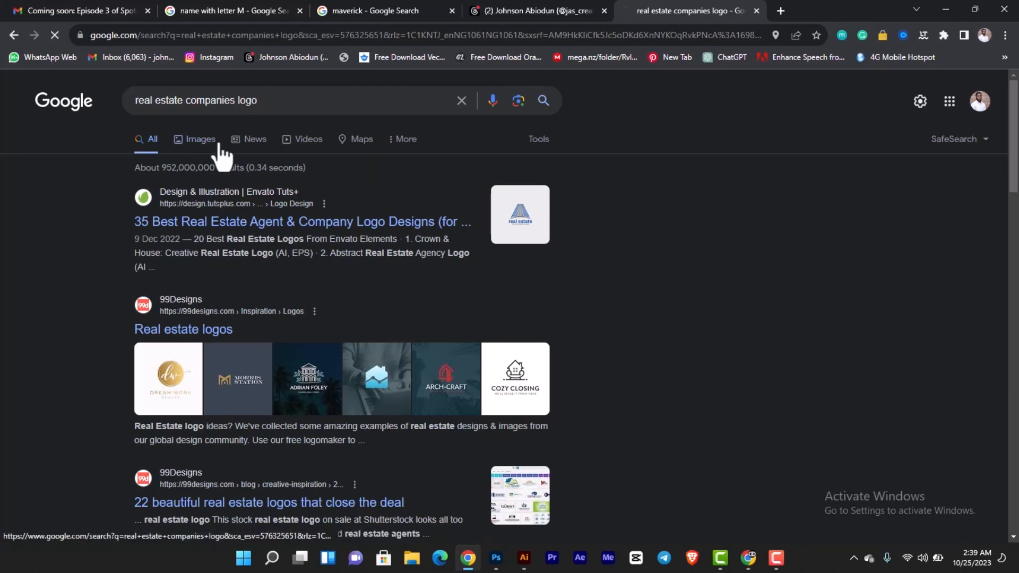
pyautogui.click(201, 140)
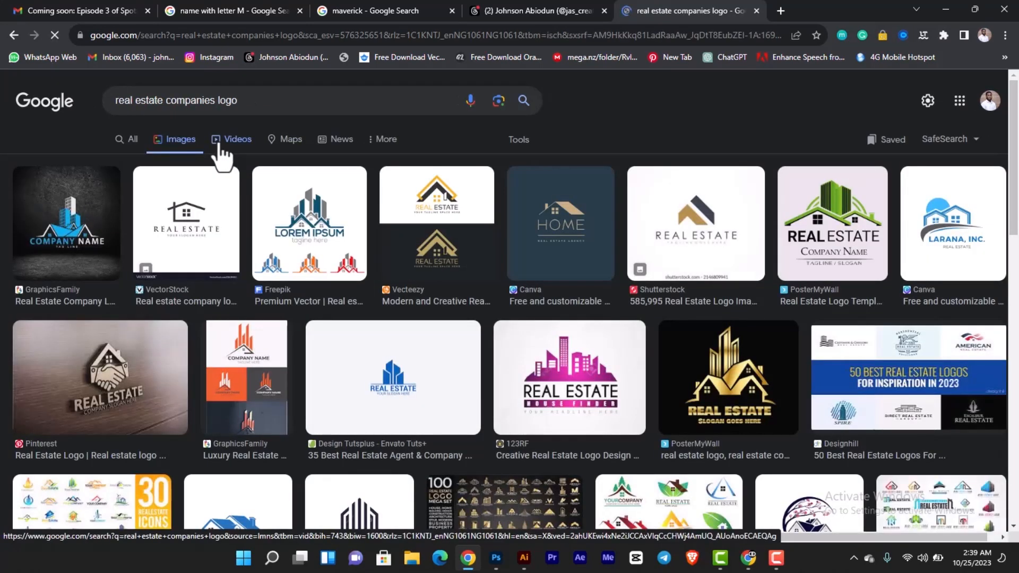
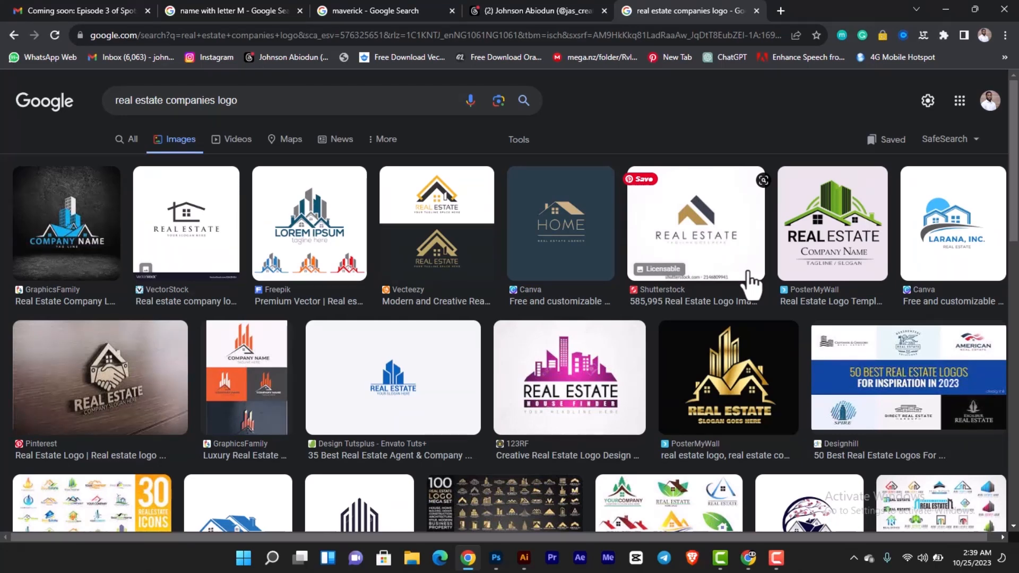
# Open the gold and navy Shutterstock real estate logo from the image results and copy the picture.
pyautogui.scroll(-2, 751, 284)
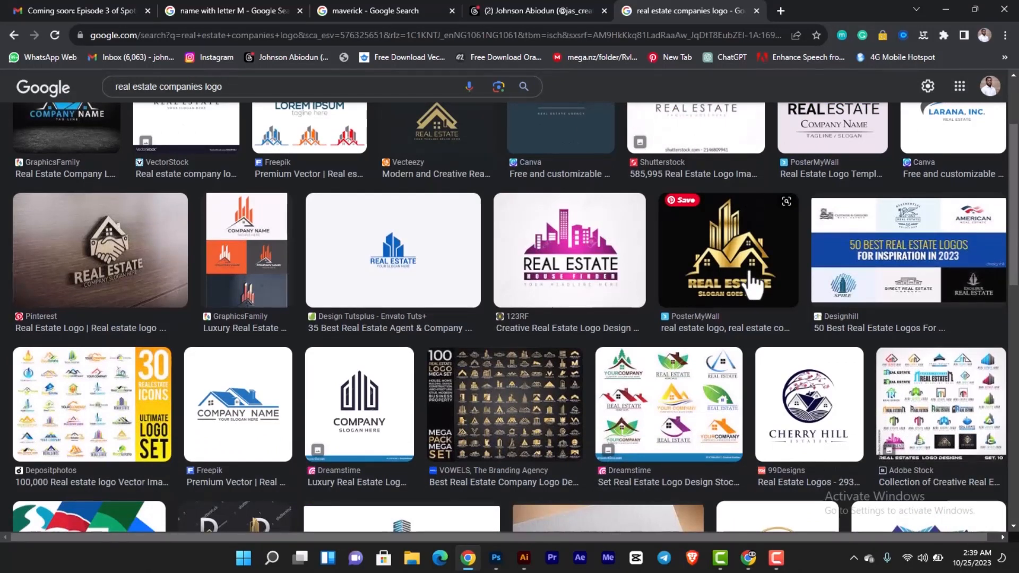
pyautogui.scroll(1, 751, 284)
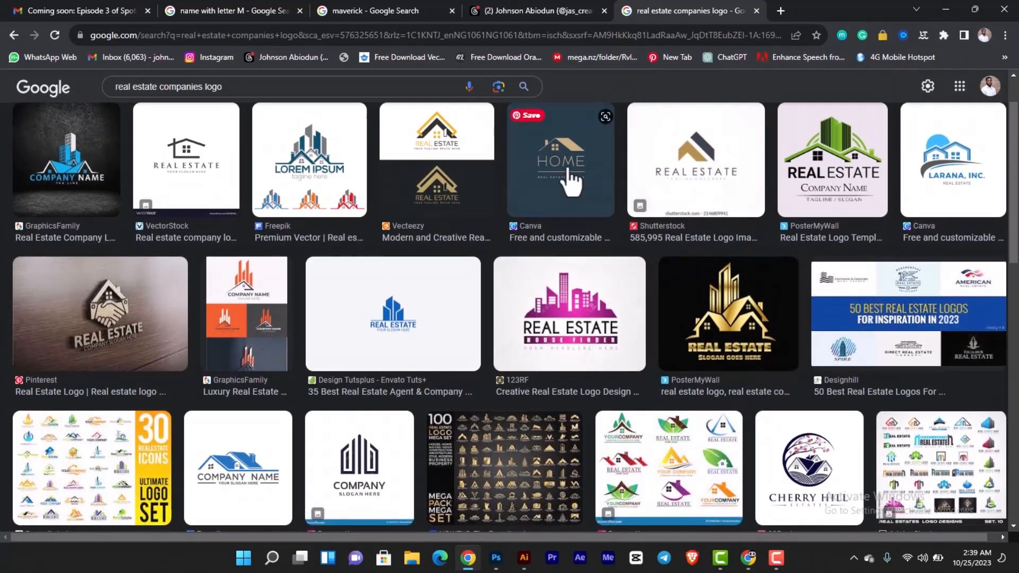
pyautogui.click(701, 171)
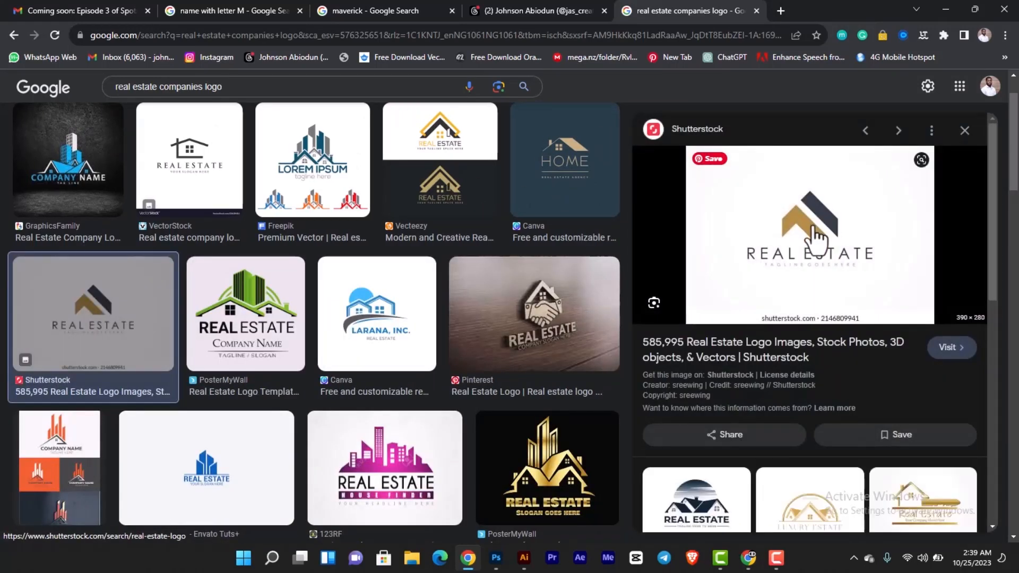
pyautogui.rightClick(822, 218)
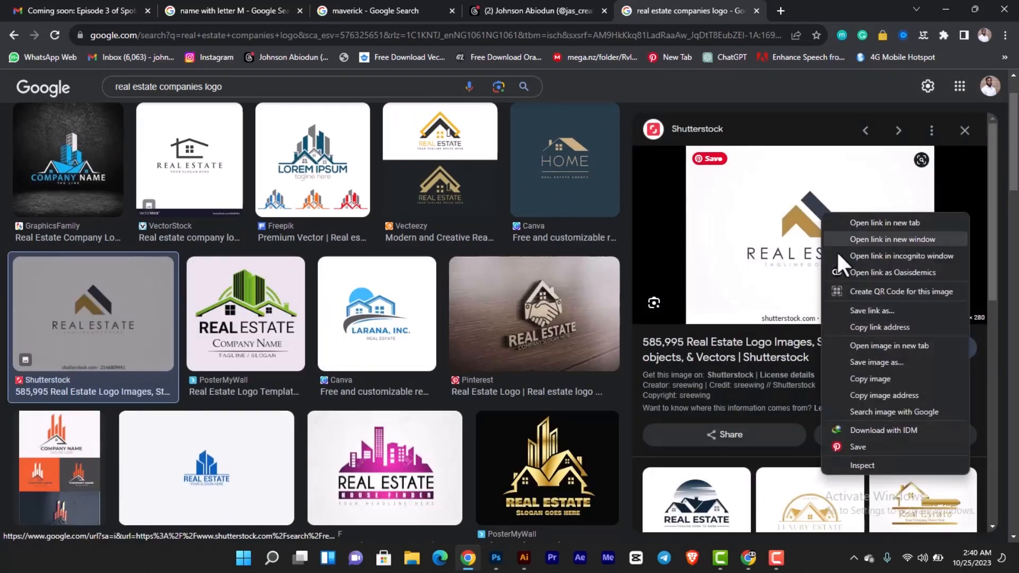
pyautogui.click(883, 378)
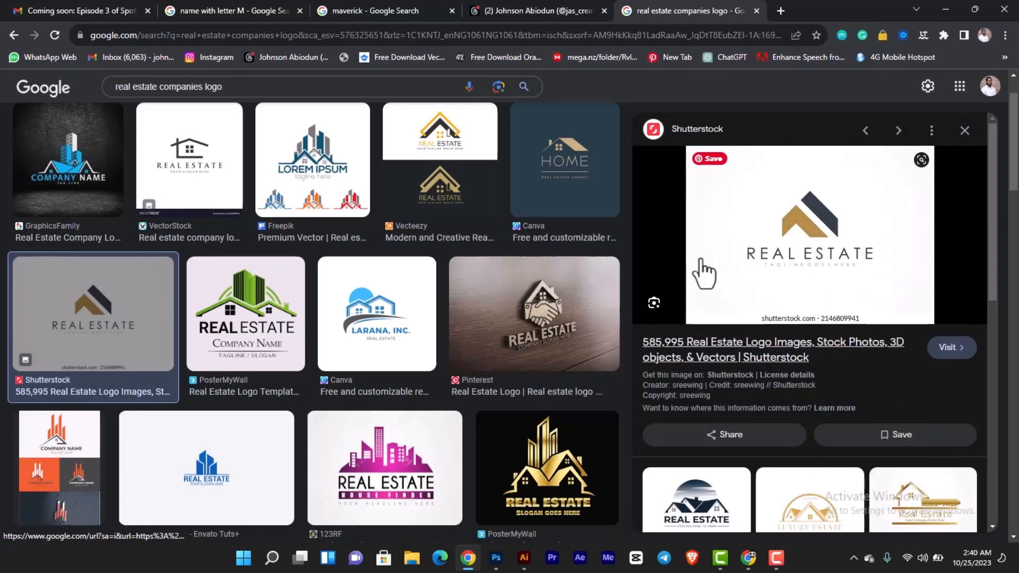
# Switch to Illustrator, paste the copied logo picture and enlarge it to about 778 × 558 px, placed against the artboard's right edge.
pyautogui.click(524, 558)
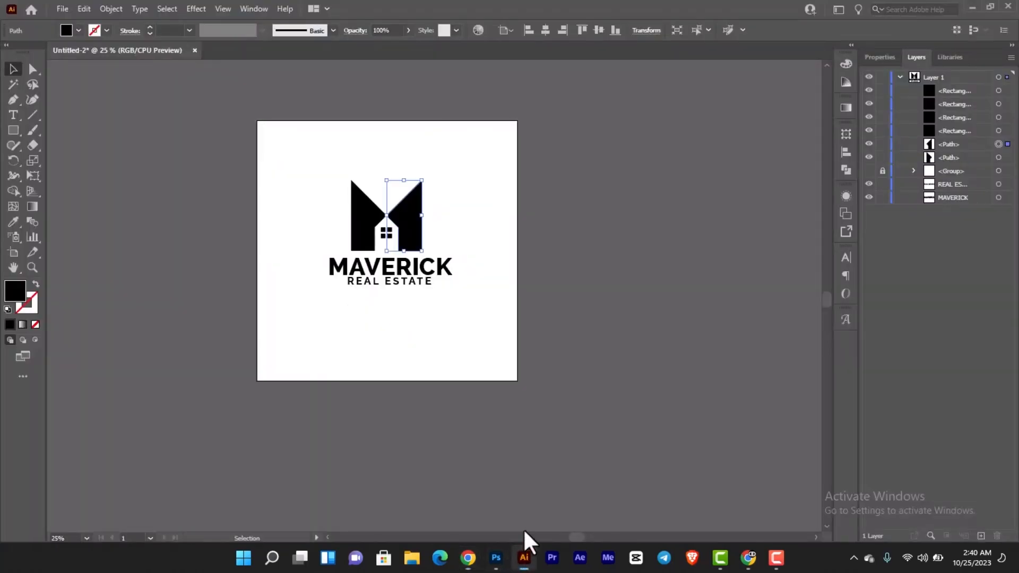
pyautogui.click(546, 243)
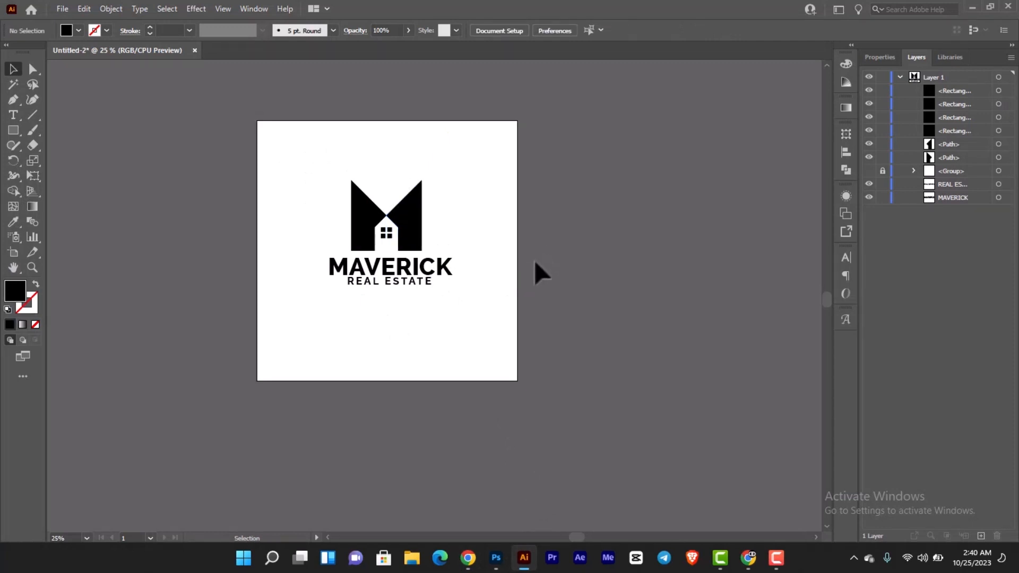
pyautogui.scroll(-2, 513, 252)
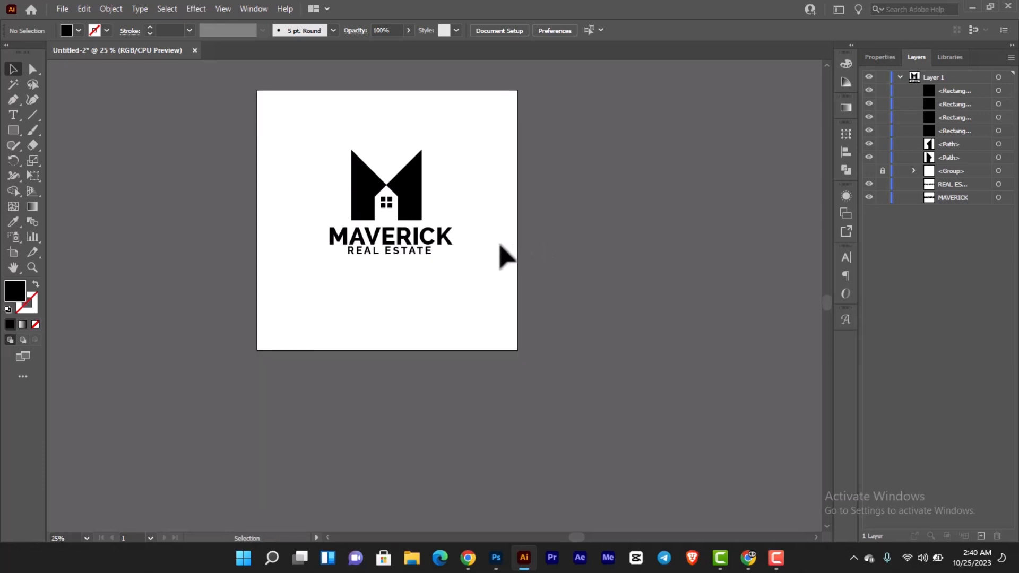
pyautogui.hotkey('ctrl', 'v')
pyautogui.scroll(-2, 485, 237)
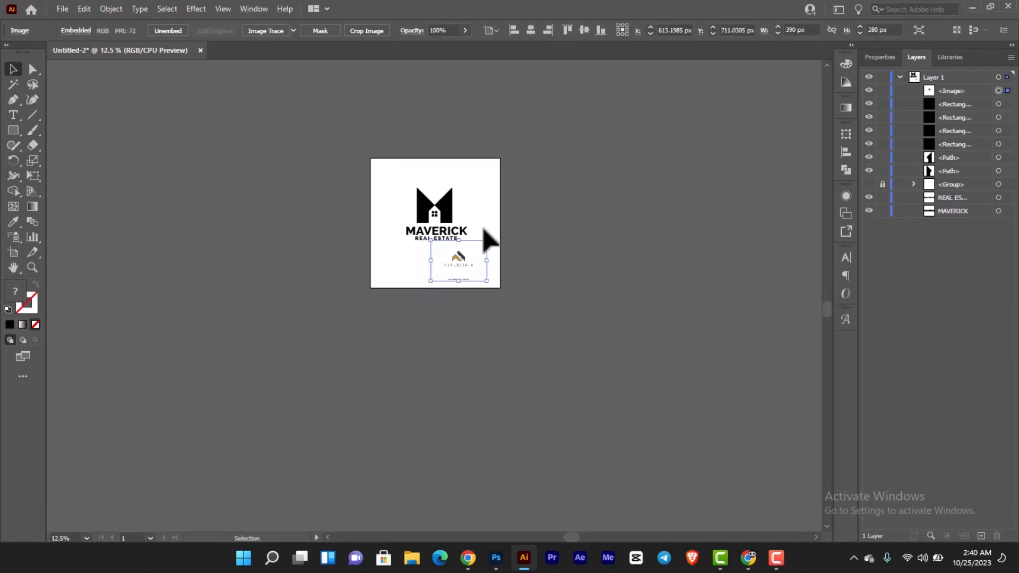
pyautogui.scroll(3, 491, 247)
pyautogui.moveTo(485, 232); pyautogui.dragTo(624, 80)
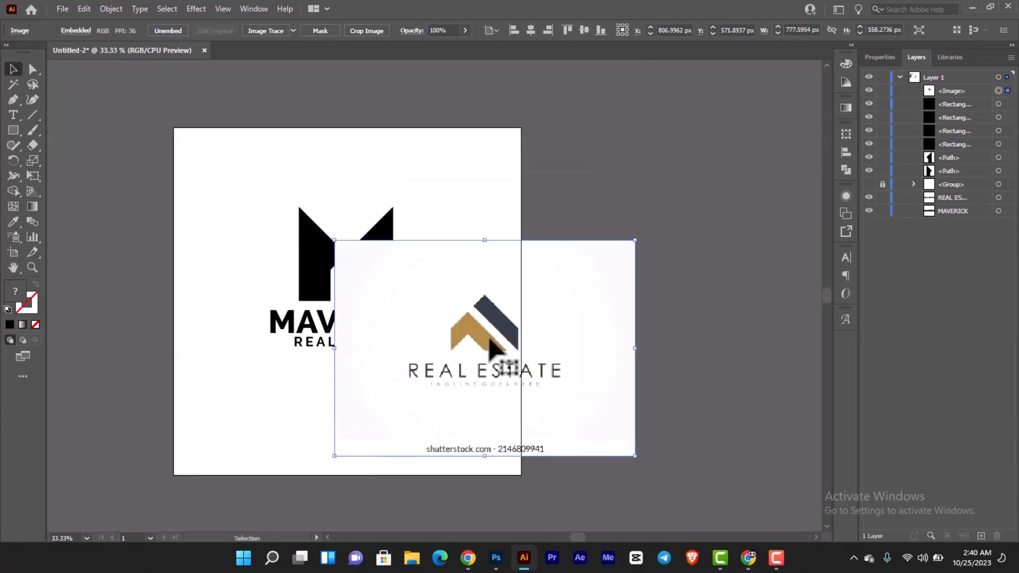
pyautogui.moveTo(494, 361); pyautogui.dragTo(673, 276)
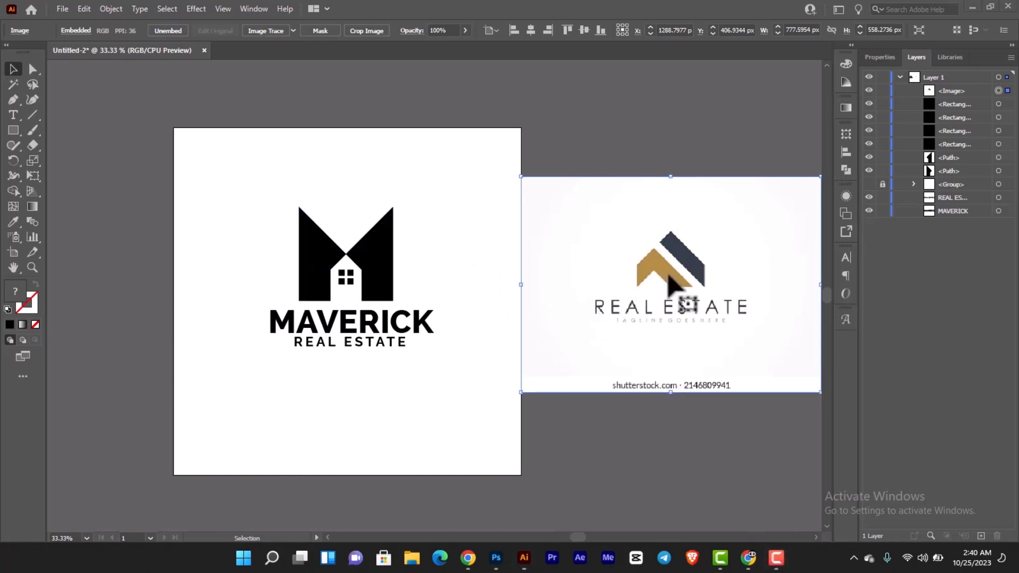
# Recolour the left half of the M mark with the gold sampled from the reference logo using the Eyedropper.
pyautogui.moveTo(313, 255); pyautogui.dragTo(310, 254)
pyautogui.hotkey('ctrl', 'z')
pyautogui.press('v')
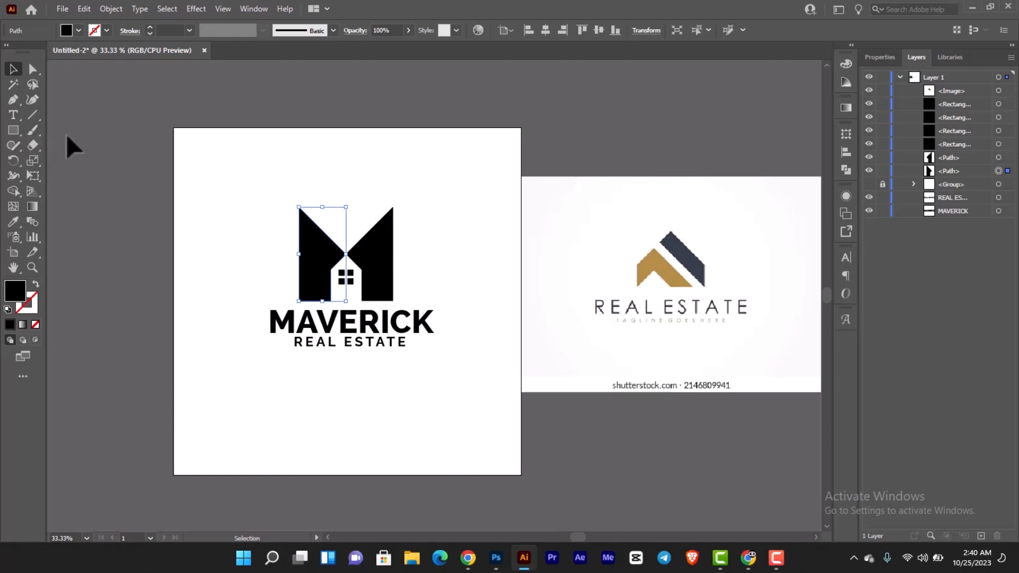
pyautogui.press('i')
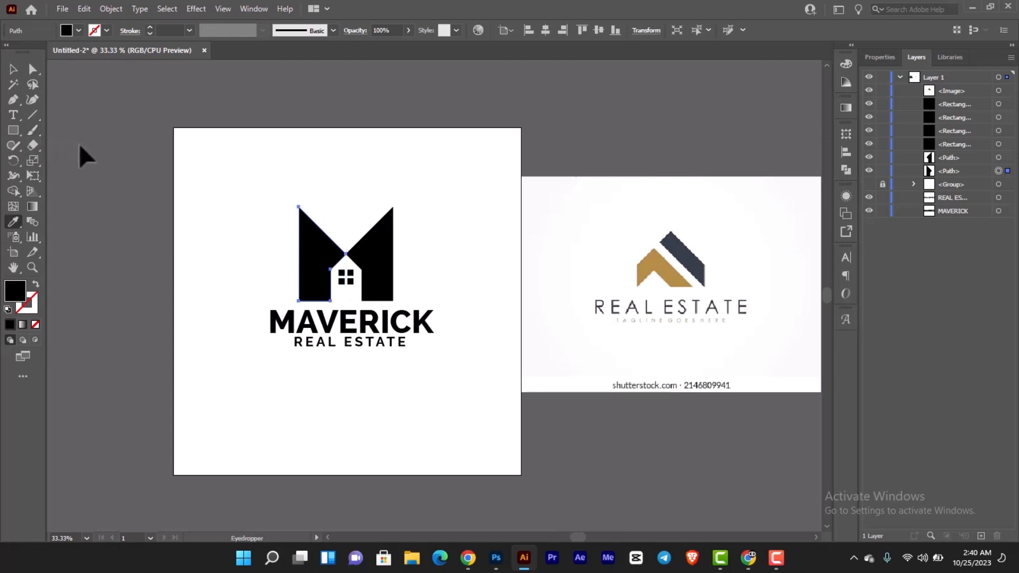
pyautogui.click(14, 227)
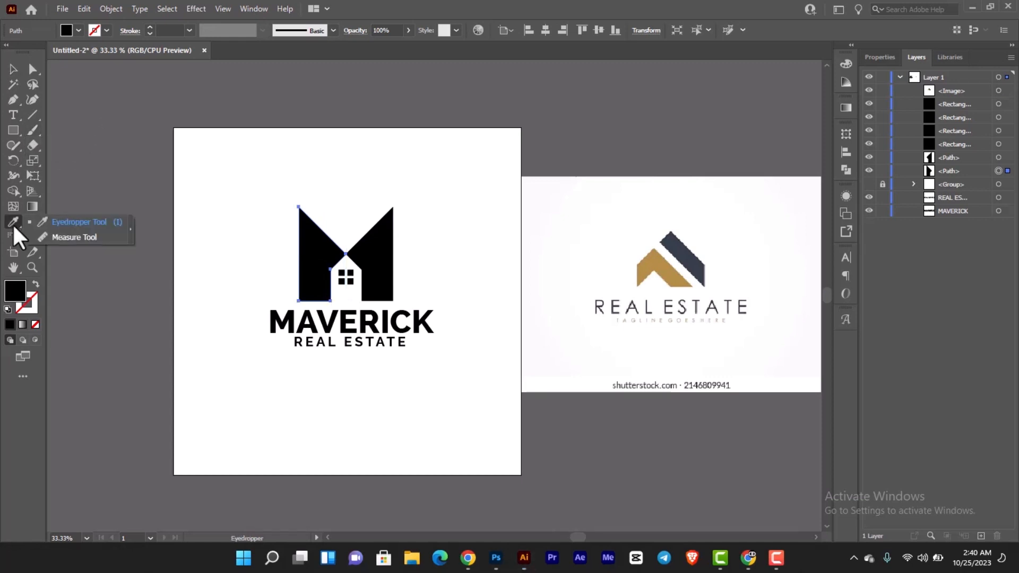
pyautogui.click(11, 223)
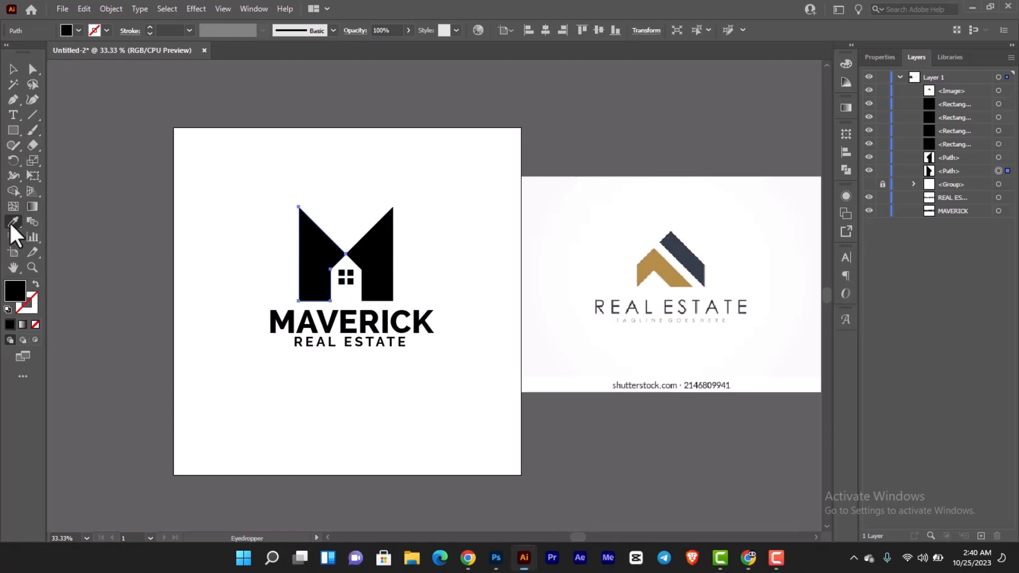
pyautogui.click(652, 265)
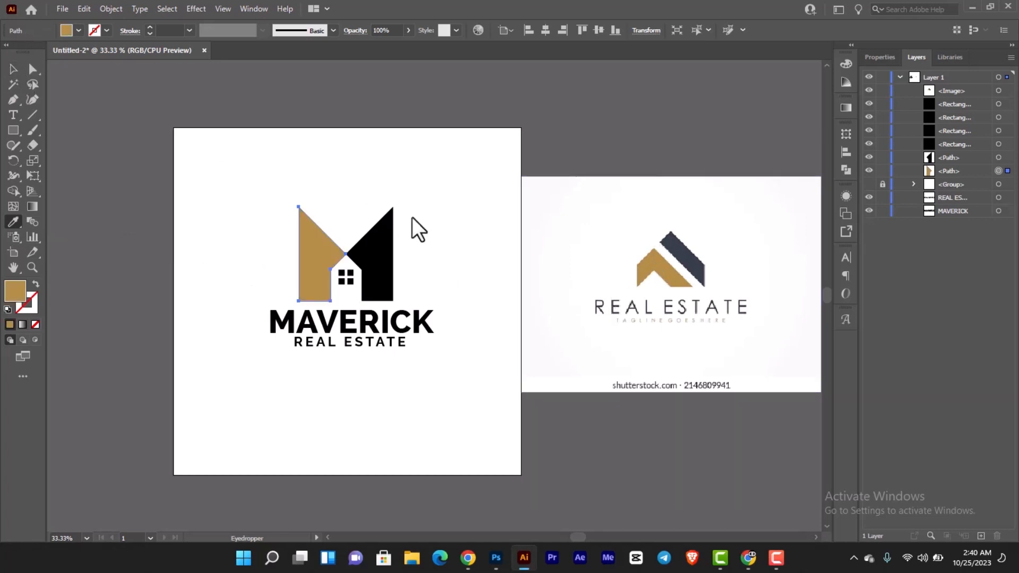
# Recolour the right half of the M mark with the dark navy sampled from the reference logo's roof.
pyautogui.click(16, 71)
pyautogui.click(371, 244)
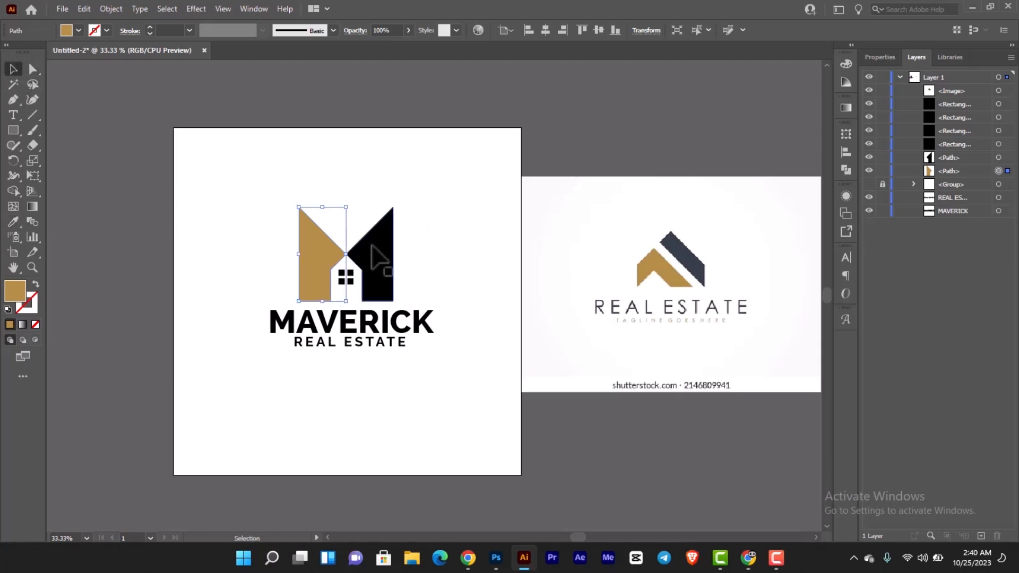
pyautogui.click(13, 223)
pyautogui.click(696, 267)
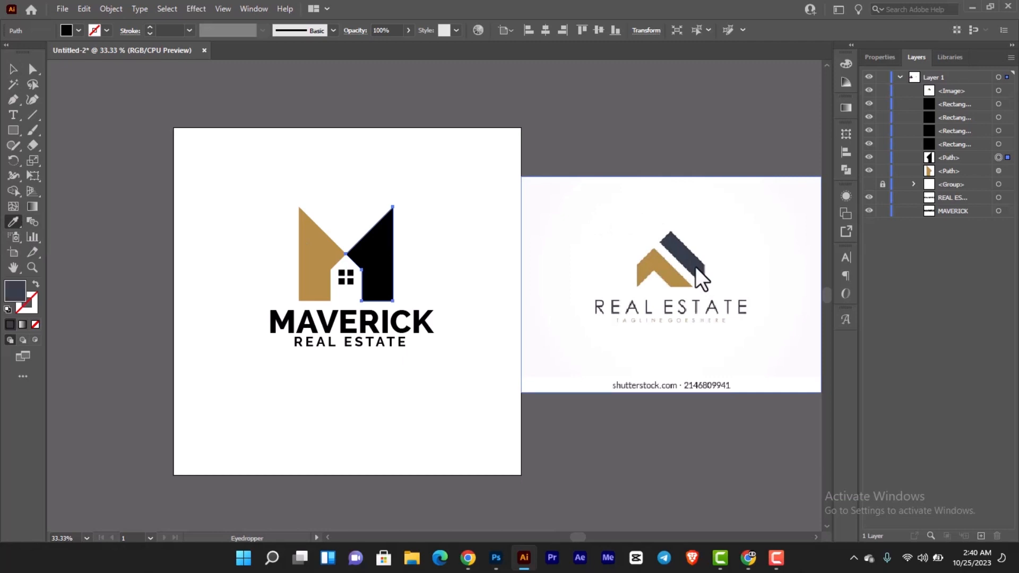
# Recolour the MAVERICK and REAL ESTATE text lines together with the reference logo's dark navy.
pyautogui.click(13, 69)
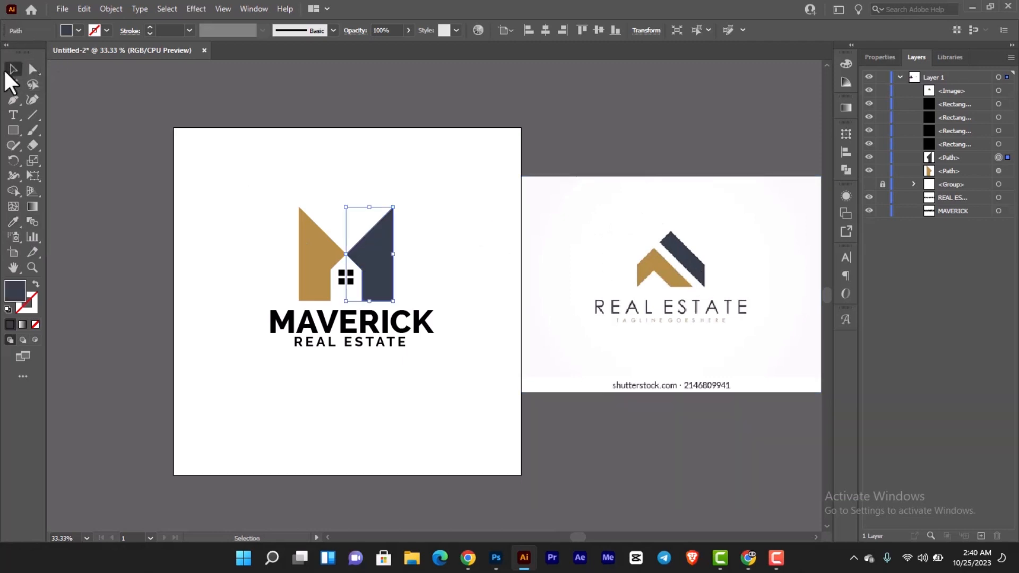
pyautogui.moveTo(427, 381); pyautogui.dragTo(313, 324)
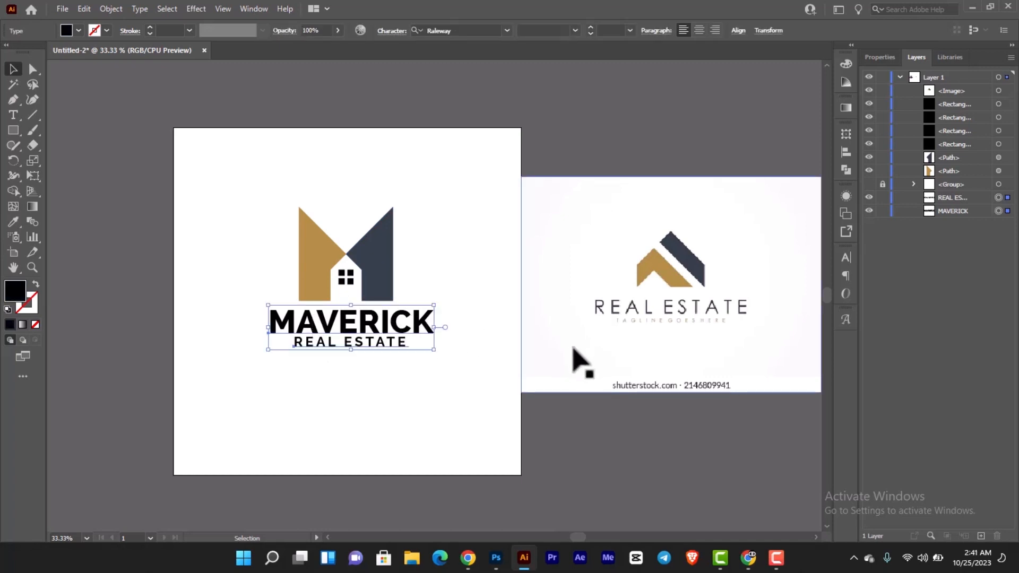
pyautogui.press('i')
pyautogui.click(685, 254)
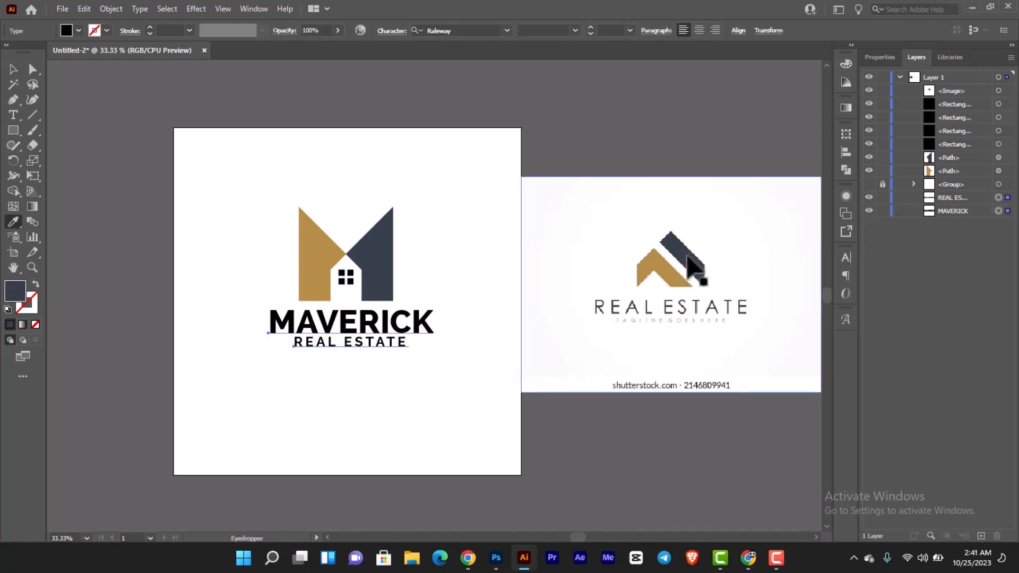
# Recolour the four small window squares of the house with the dark navy sampled from the M's right half.
pyautogui.click(12, 68)
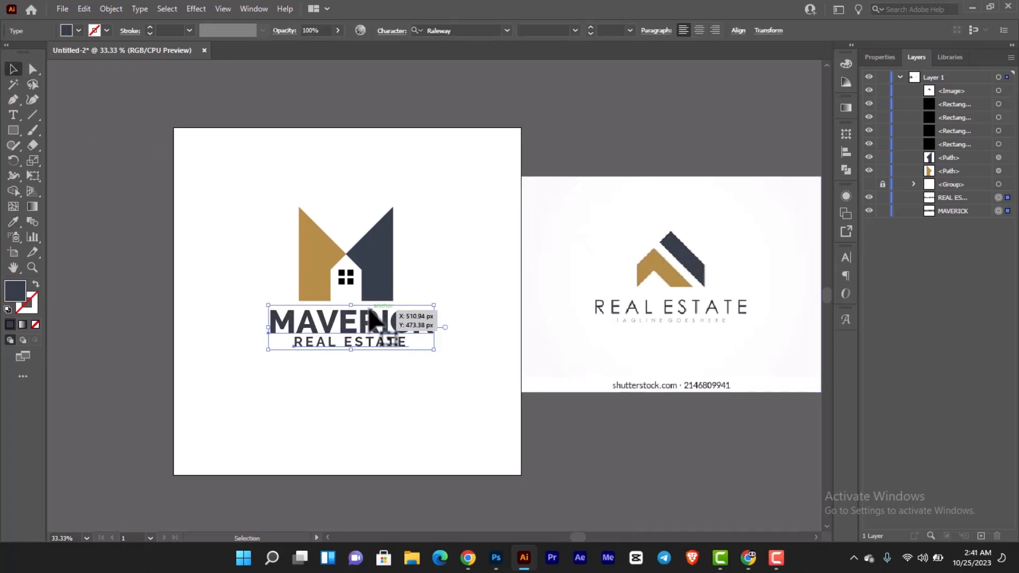
pyautogui.scroll(5, 366, 300)
pyautogui.scroll(-1, 289, 254)
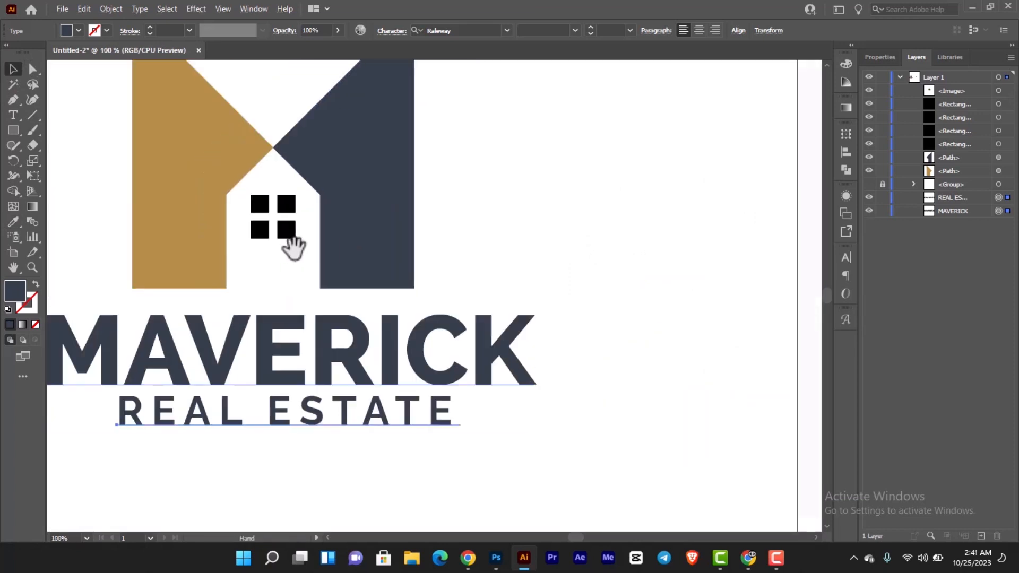
pyautogui.moveTo(291, 250)
pyautogui.mouseDown()
pyautogui.moveTo(321, 280)
pyautogui.moveTo(283, 234)
pyautogui.mouseUp()
pyautogui.scroll(-1, 307, 226)
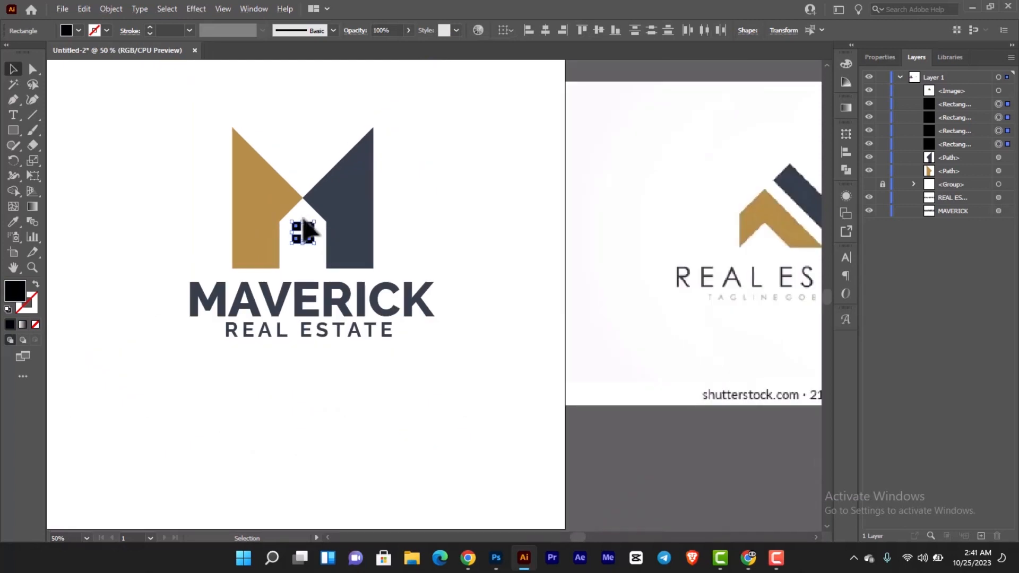
pyautogui.press('i')
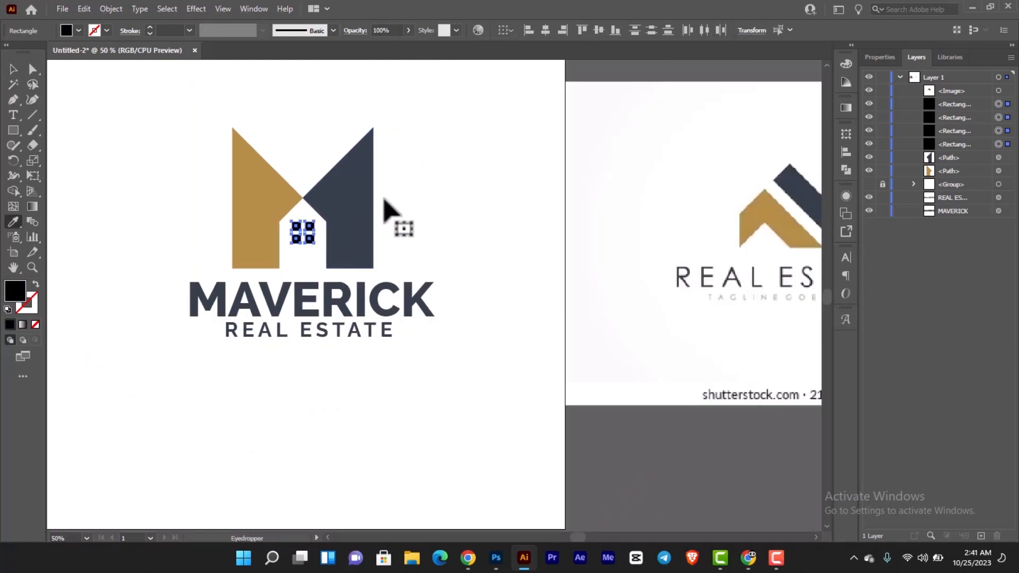
pyautogui.click(345, 213)
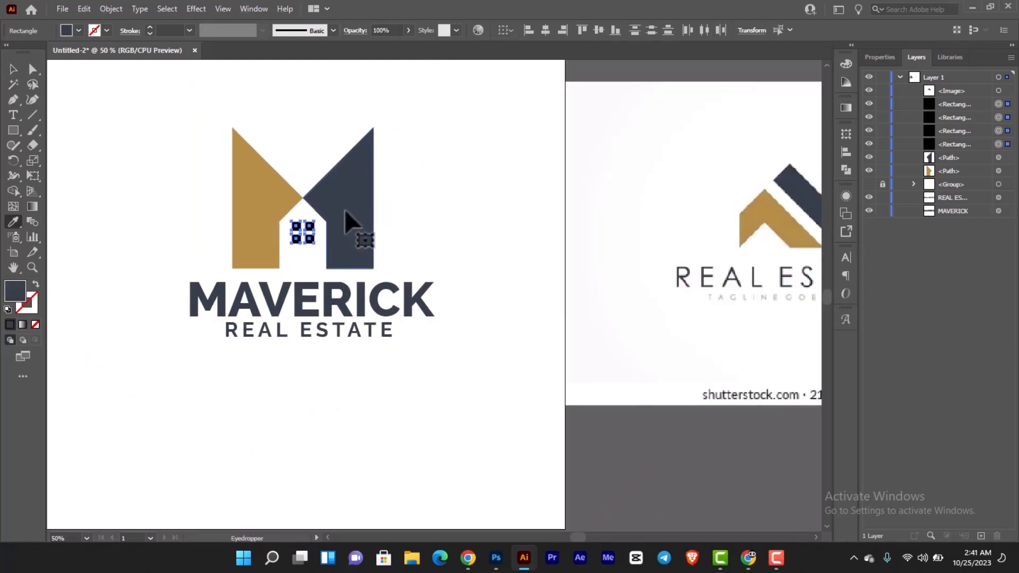
# Recolour the REAL ESTATE text with the gold sampled from the left half of the M mark.
pyautogui.click(9, 68)
pyautogui.click(493, 208)
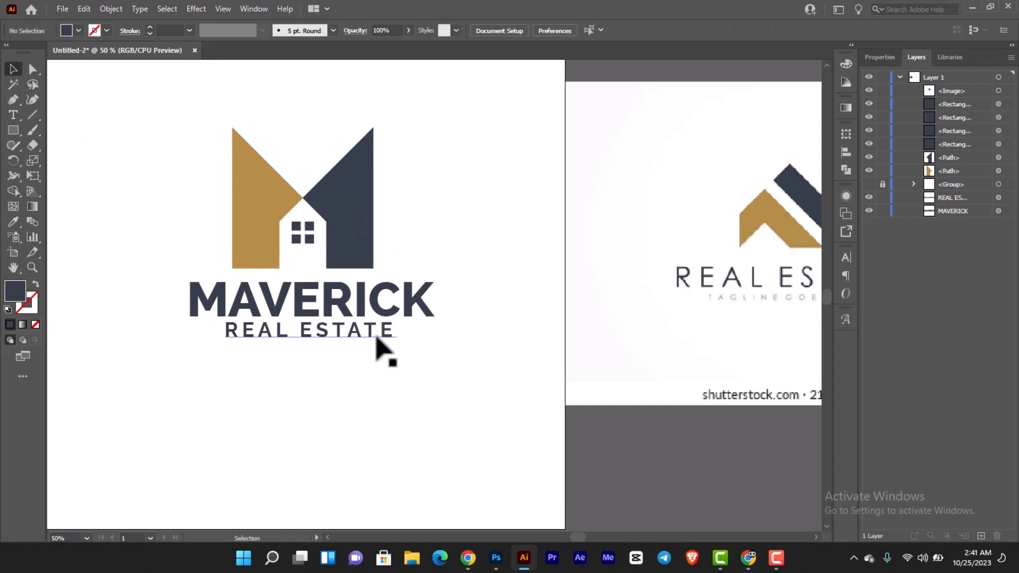
pyautogui.click(378, 335)
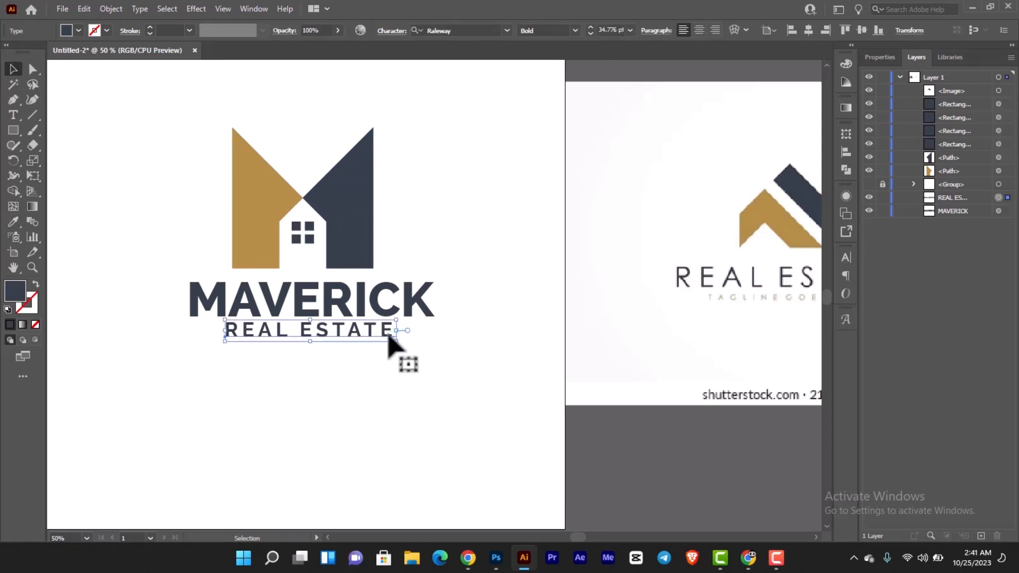
pyautogui.press('i')
pyautogui.click(282, 217)
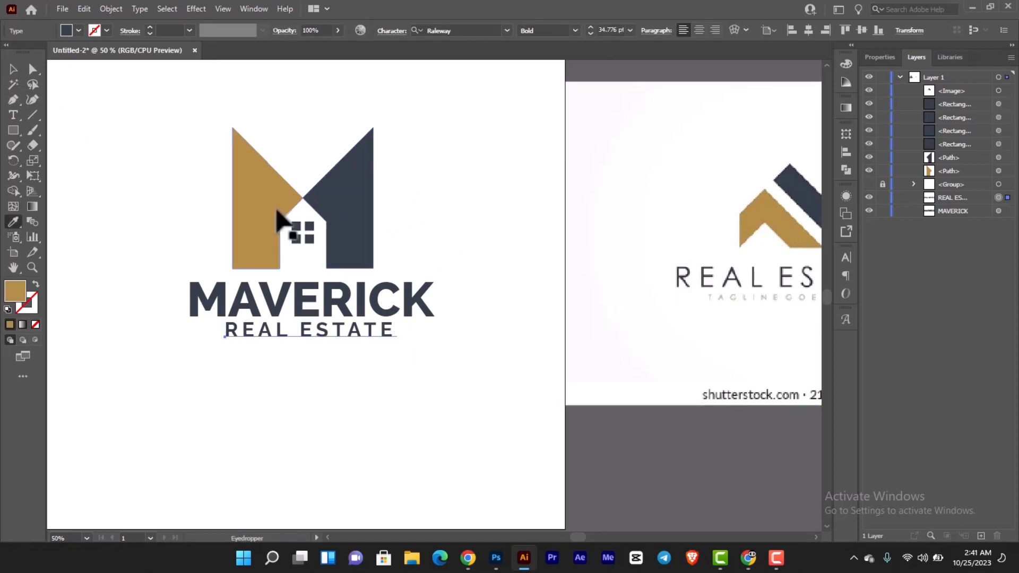
pyautogui.click(13, 69)
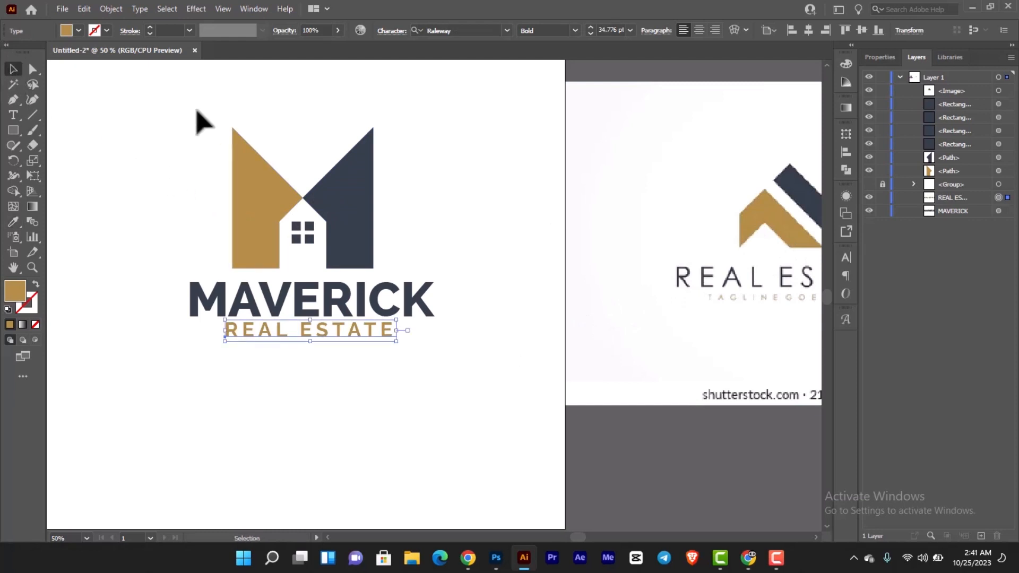
pyautogui.click(221, 160)
# Delete the reference real estate logo image beside the artboard.
pyautogui.hotkey('ctrl', '-')
pyautogui.moveTo(218, 160); pyautogui.dragTo(352, 198)
pyautogui.click(758, 254)
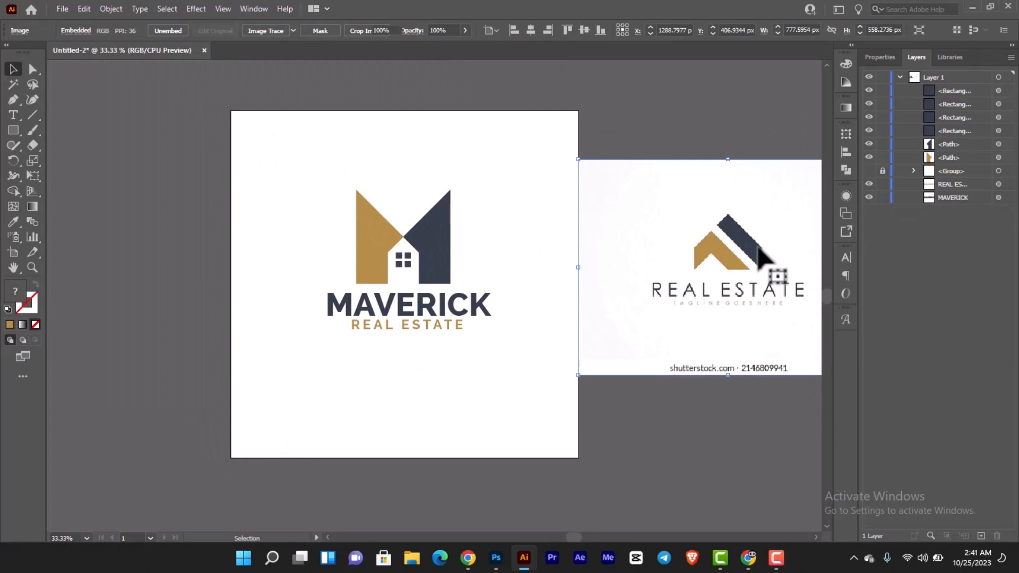
pyautogui.press('Delete')
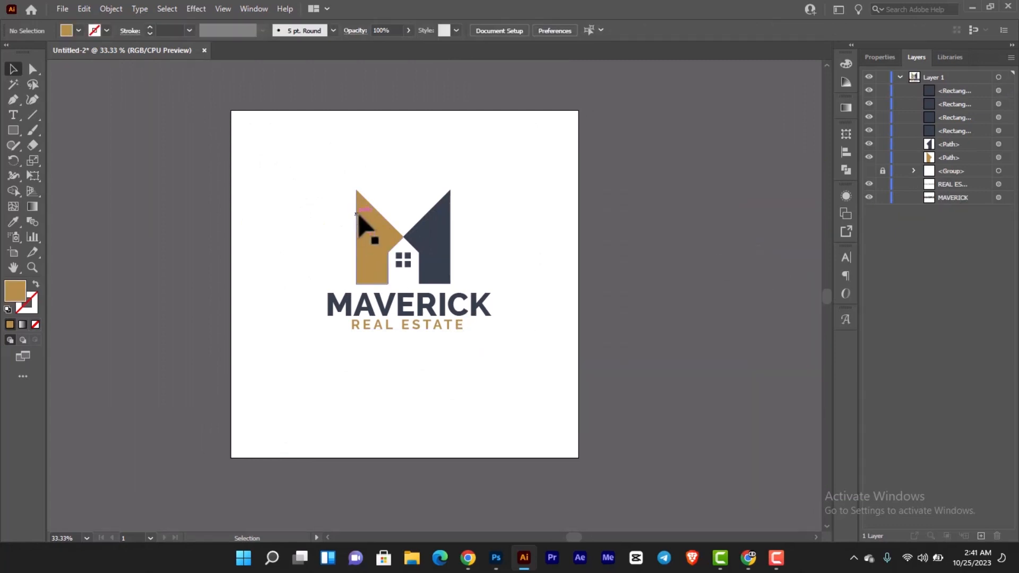
# Group both halves of the M mark with the four window squares.
pyautogui.moveTo(345, 175); pyautogui.dragTo(471, 269)
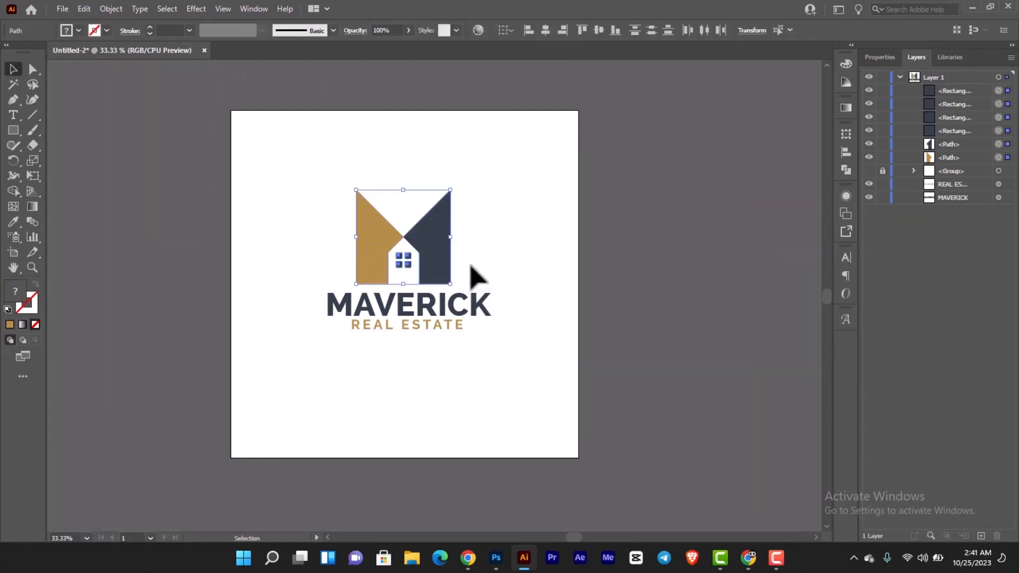
pyautogui.hotkey('ctrl', 'g')
pyautogui.click(505, 235)
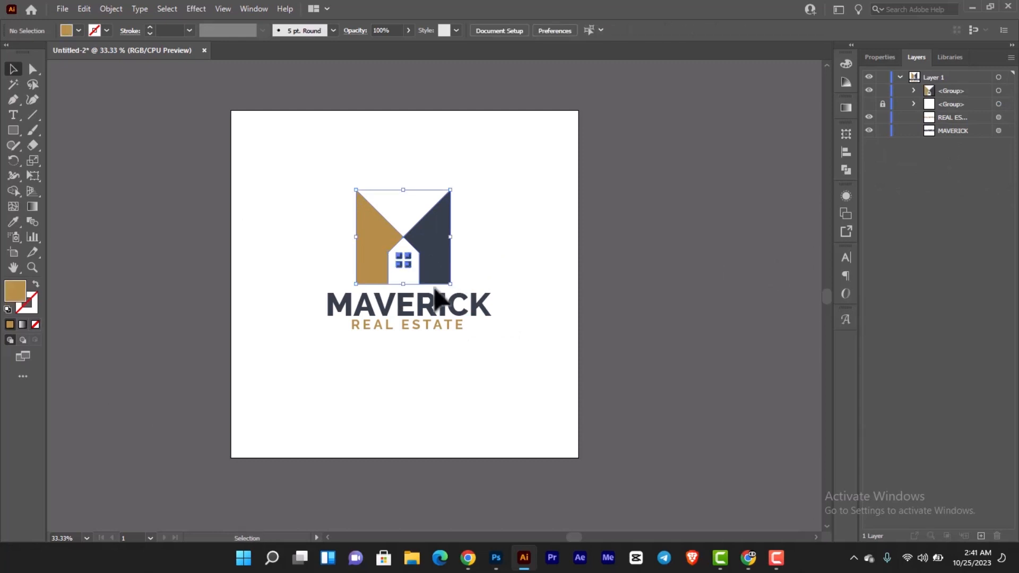
# Try centred paragraph alignment on the MAVERICK and REAL ESTATE text lines, then undo it.
pyautogui.click(425, 311)
pyautogui.keyDown('shift'); pyautogui.click(419, 324); pyautogui.keyUp('shift')
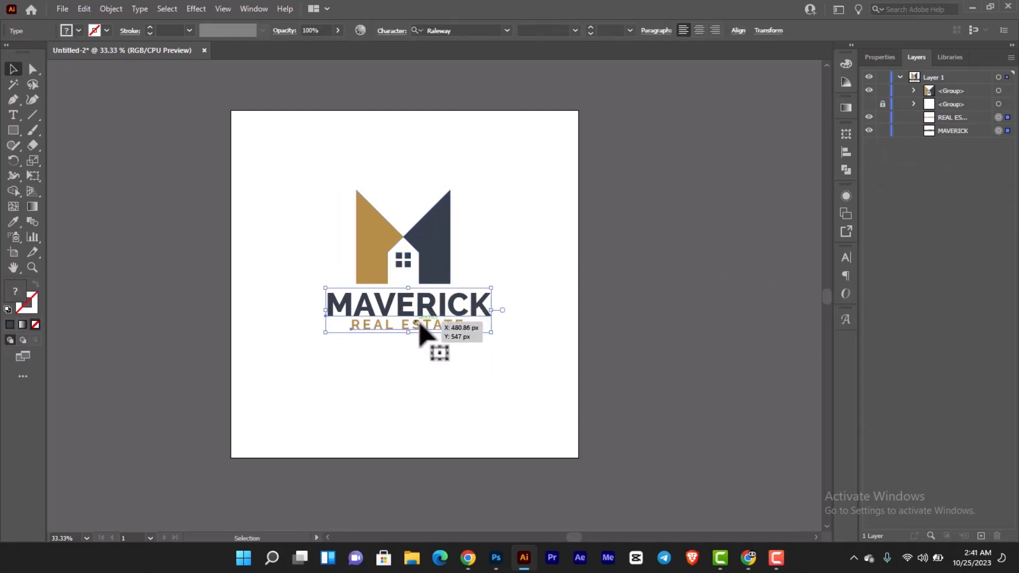
pyautogui.click(699, 30)
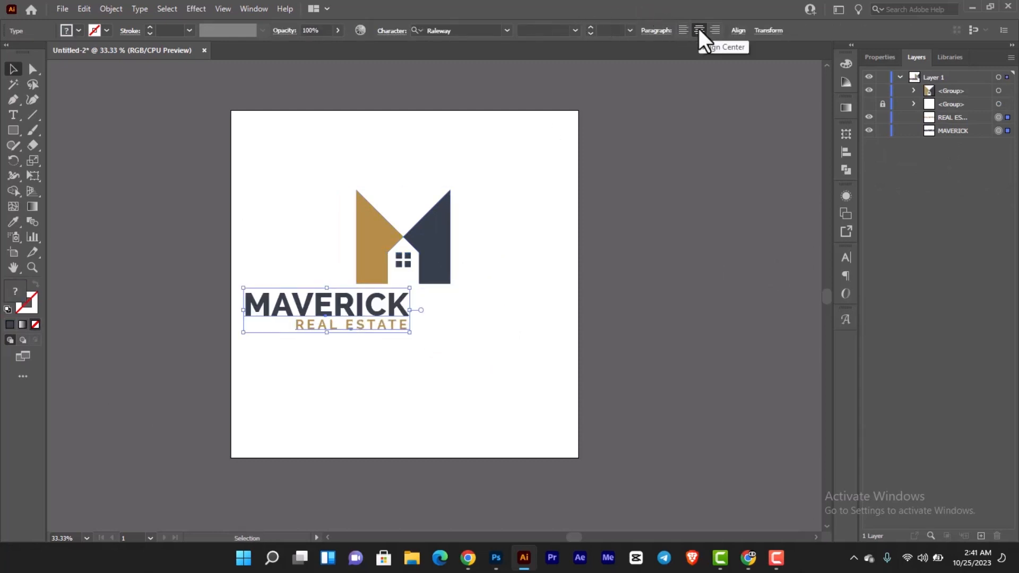
pyautogui.hotkey('ctrl', 'z')
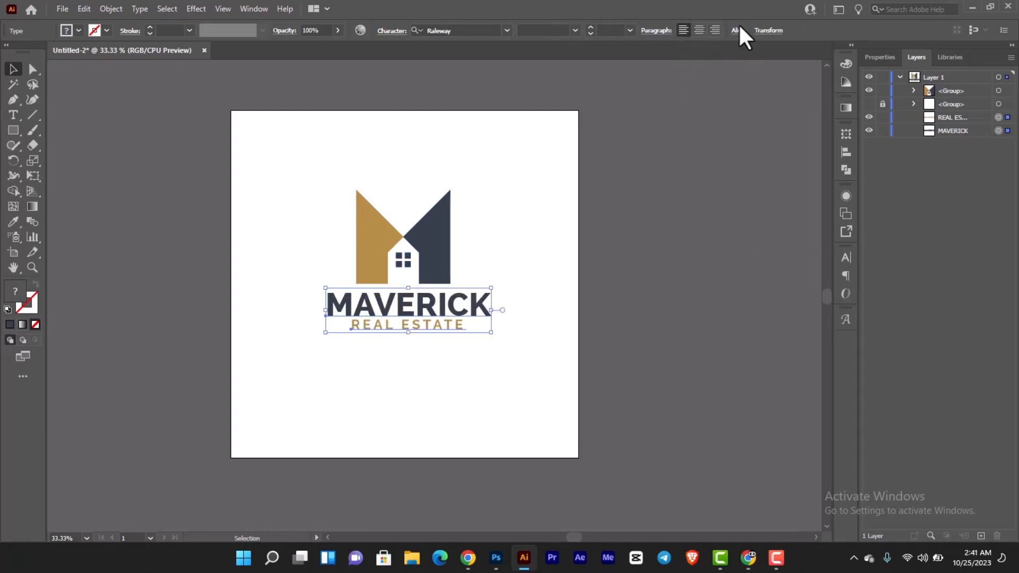
# Group the MAVERICK and REAL ESTATE text lines.
pyautogui.click(738, 31)
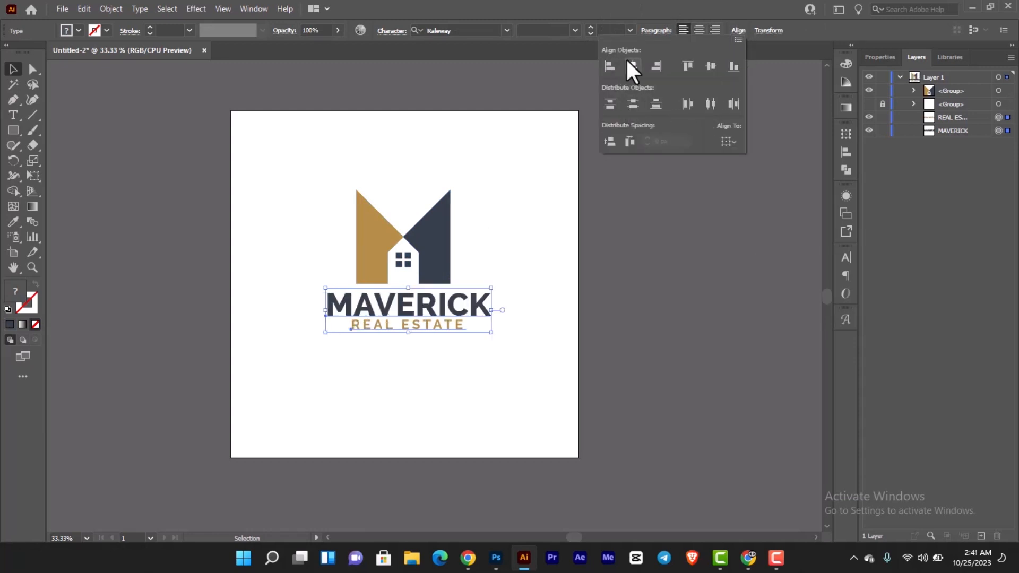
pyautogui.click(511, 349)
pyautogui.moveTo(473, 354); pyautogui.dragTo(466, 303)
pyautogui.hotkey('ctrl', 'g')
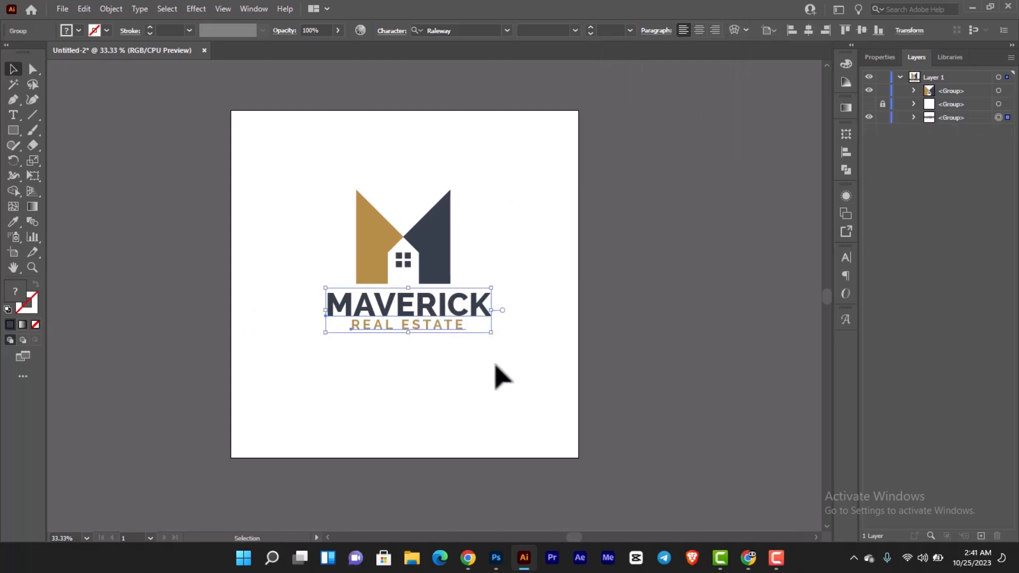
# Align the M mark and the text group on their horizontal centres and group them into one logo.
pyautogui.moveTo(498, 366); pyautogui.dragTo(344, 167)
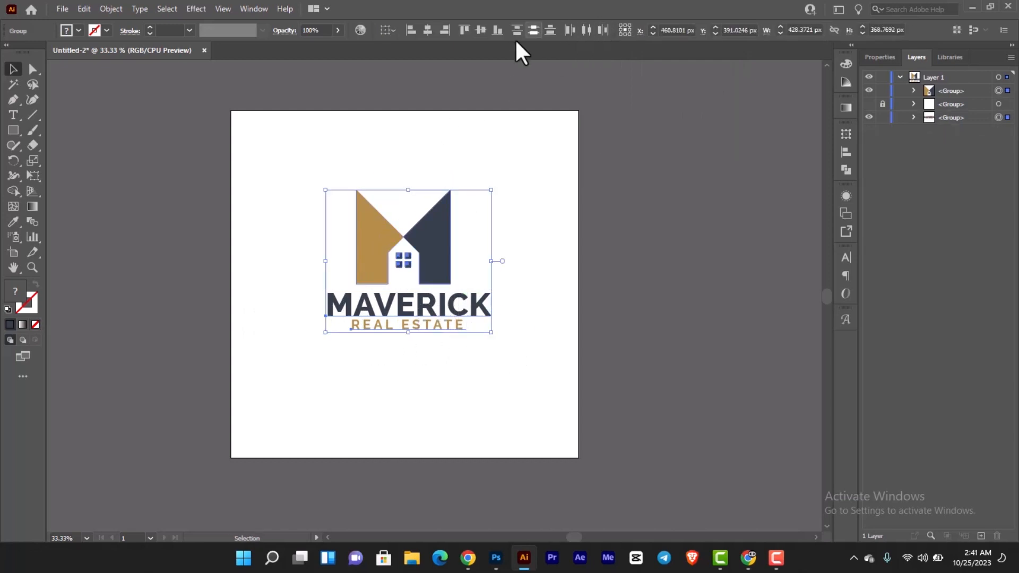
pyautogui.click(425, 32)
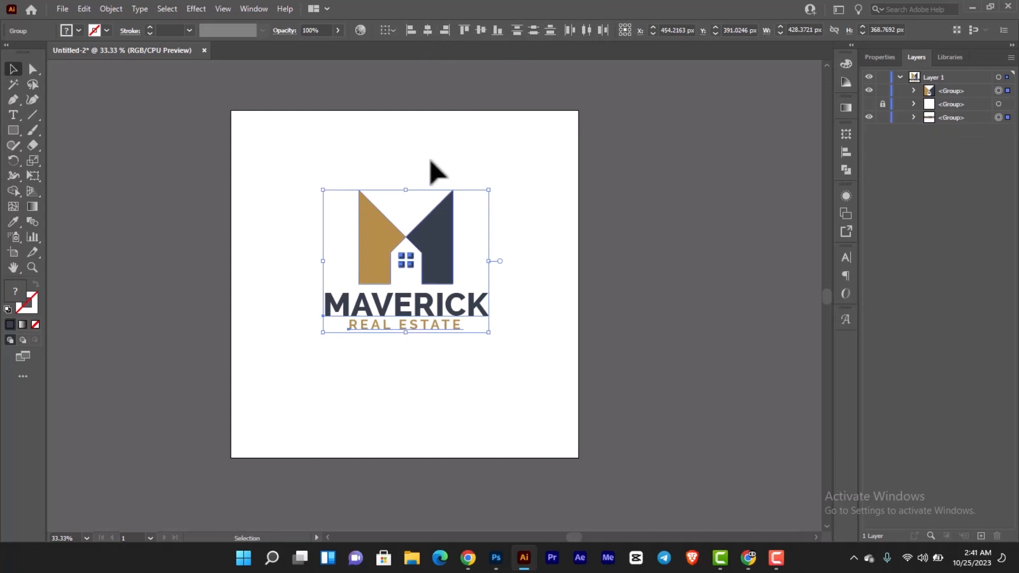
pyautogui.hotkey('ctrl', 'g')
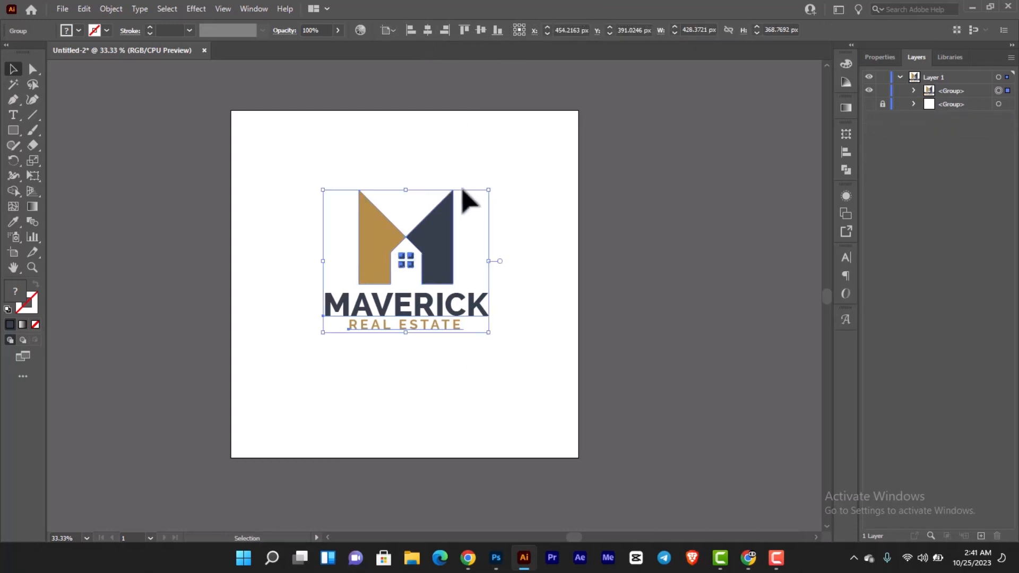
# Scale the logo group down to about 329 by 283 px and centre it horizontally and vertically on the artboard.
pyautogui.moveTo(488, 194); pyautogui.dragTo(450, 223)
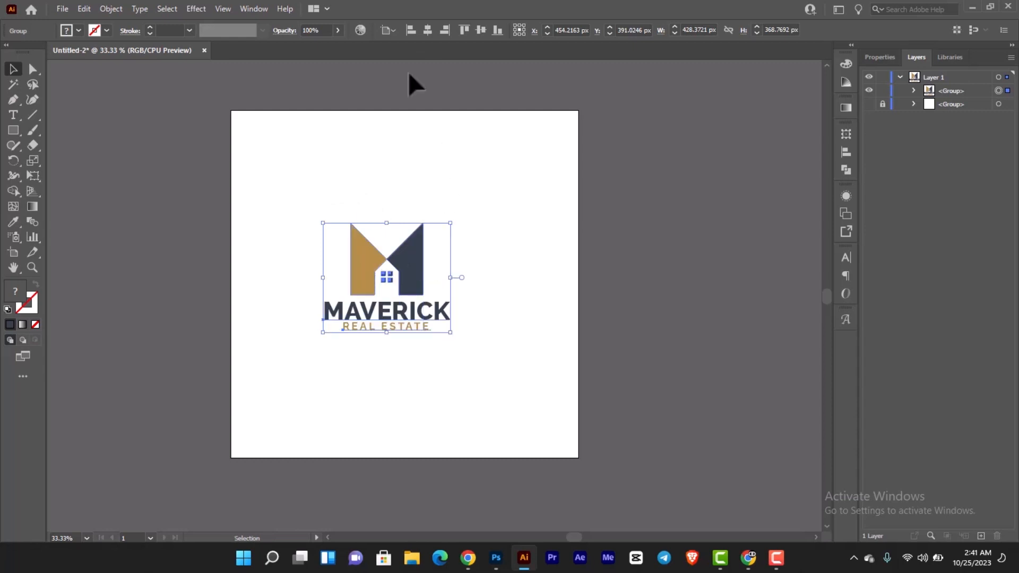
pyautogui.click(485, 166)
pyautogui.click(411, 261)
pyautogui.click(480, 30)
pyautogui.click(428, 30)
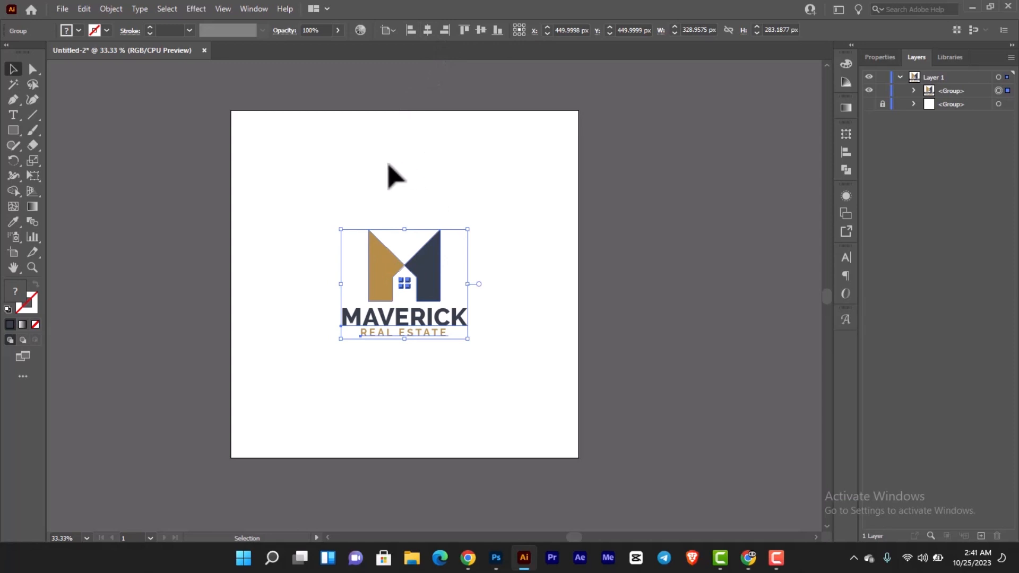
pyautogui.click(407, 167)
pyautogui.hotkey('ctrl', '0')
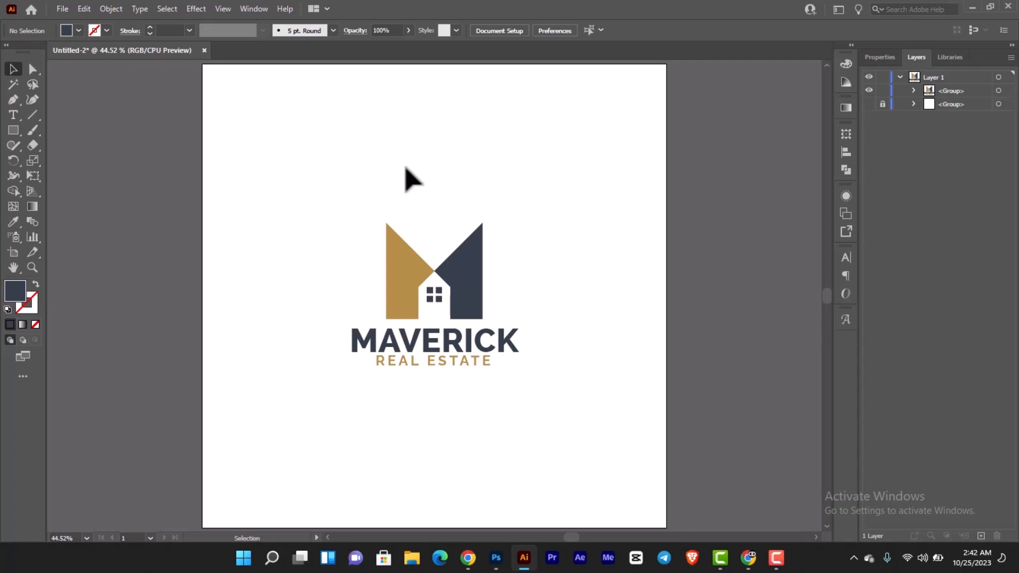
pyautogui.scroll(4, 448, 313)
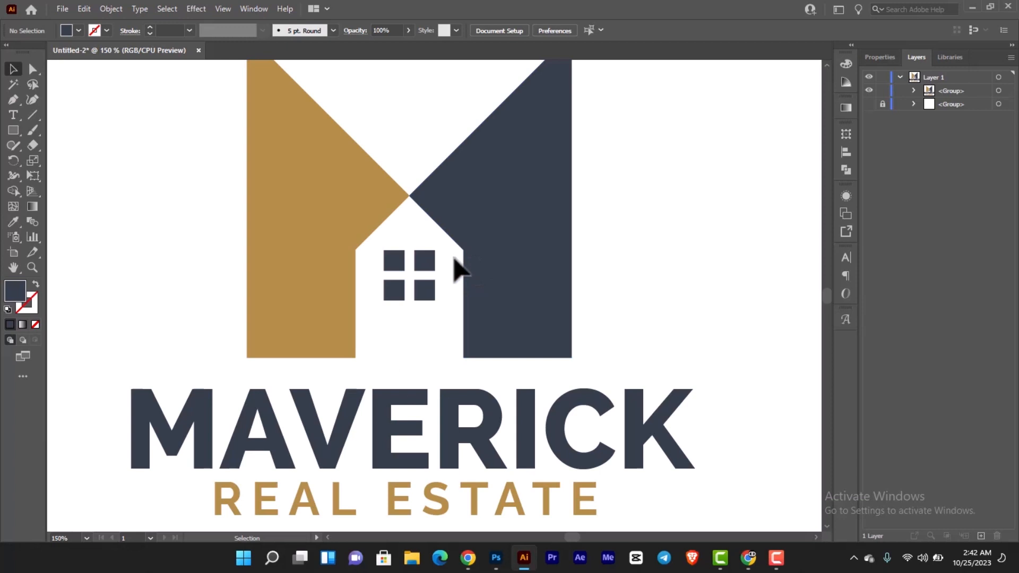
pyautogui.hotkey('ctrl', '0')
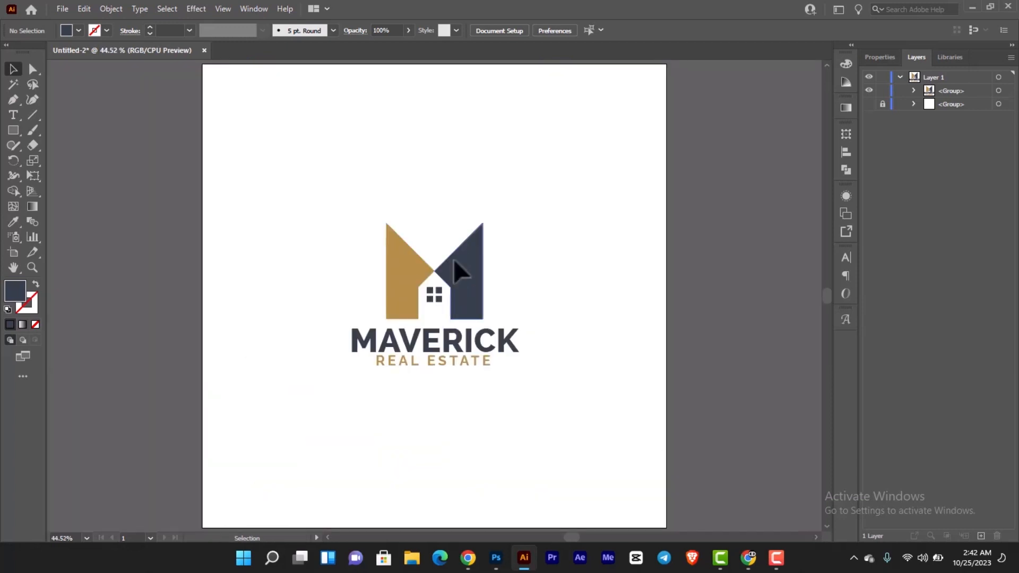
pyautogui.scroll(1, 454, 260)
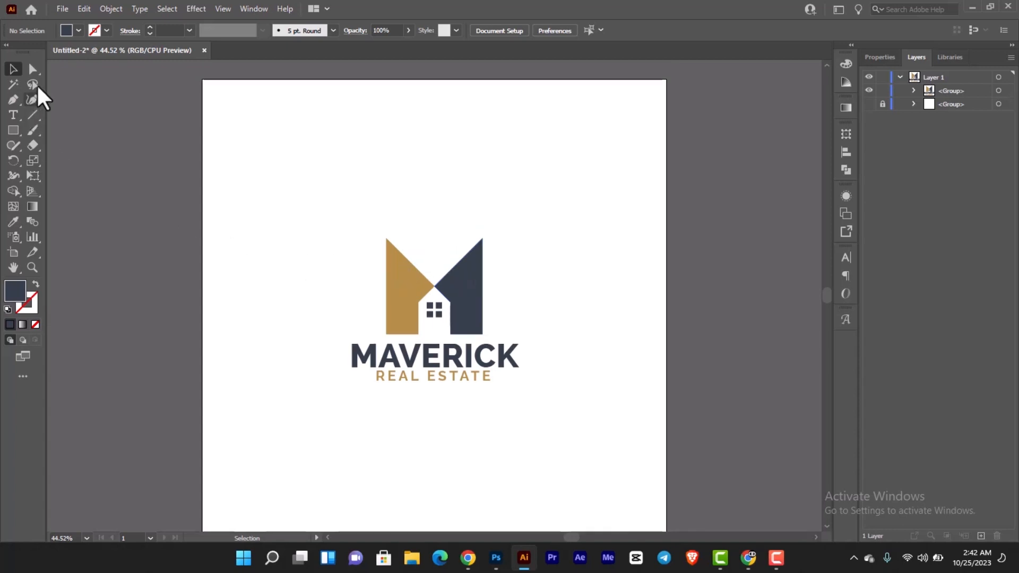
# Export the artwork as a Photoshop PSD named "maverick real estate logo" in the OCTOBER folder, using RGB, High (300 ppi) and Write Layers.
pyautogui.click(63, 8)
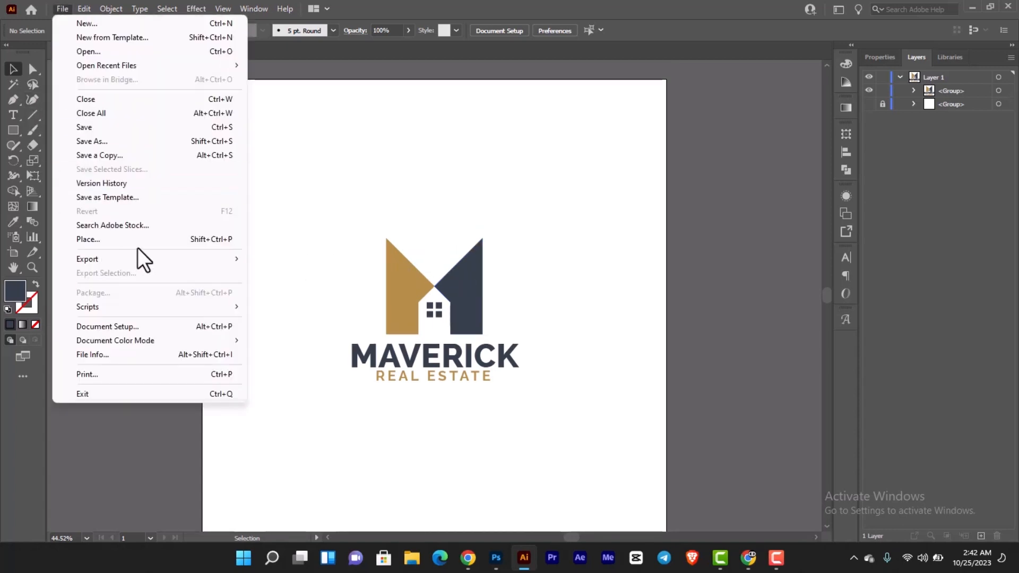
pyautogui.moveTo(189, 258)
pyautogui.click(307, 273)
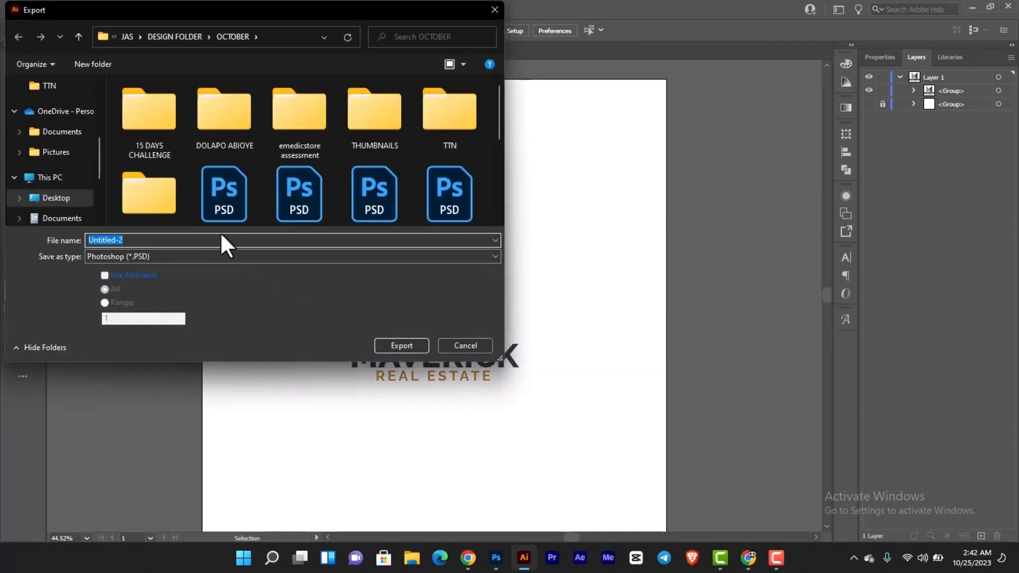
pyautogui.write('m')
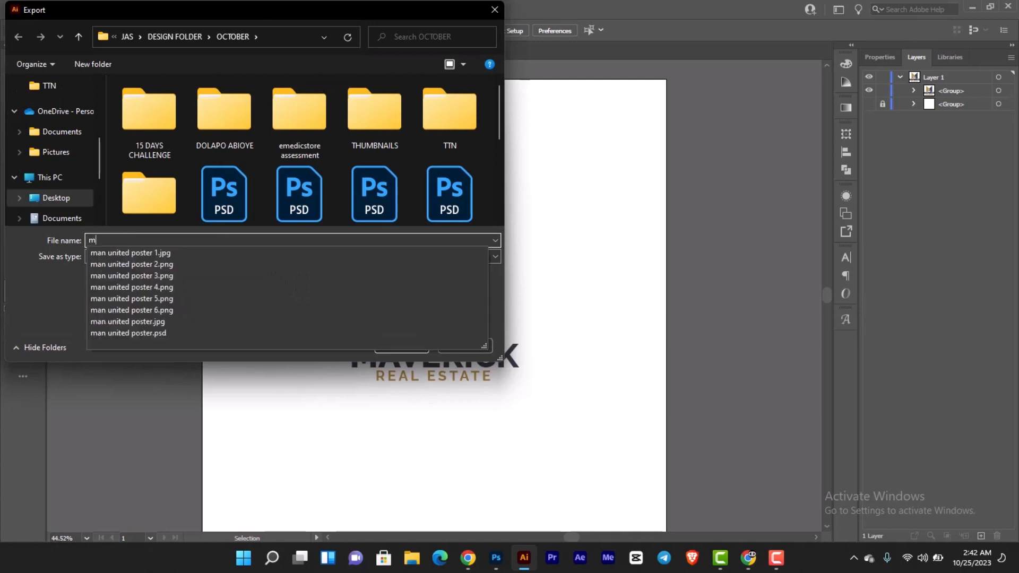
pyautogui.write('averic')
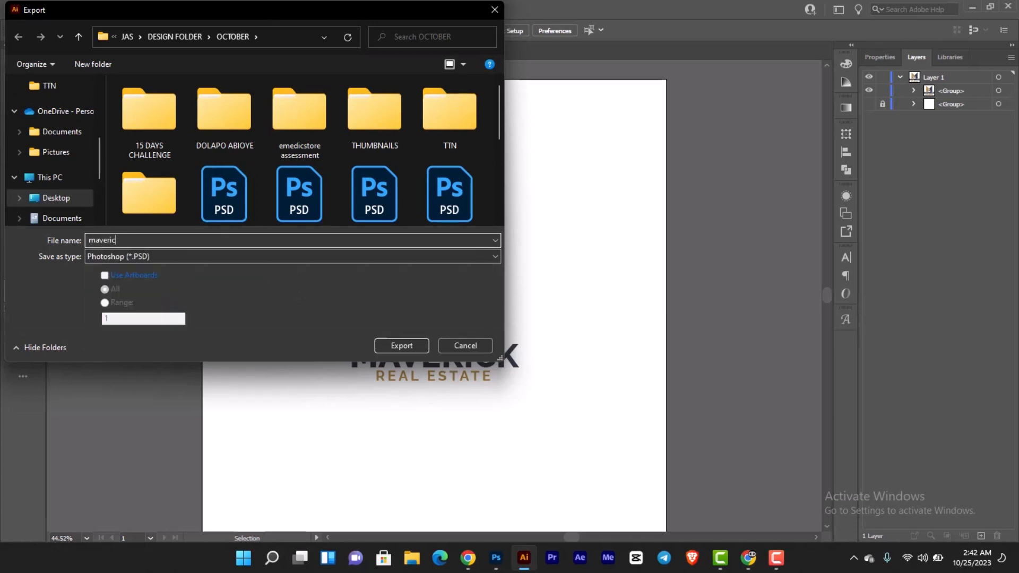
pyautogui.write('k real estate logo')
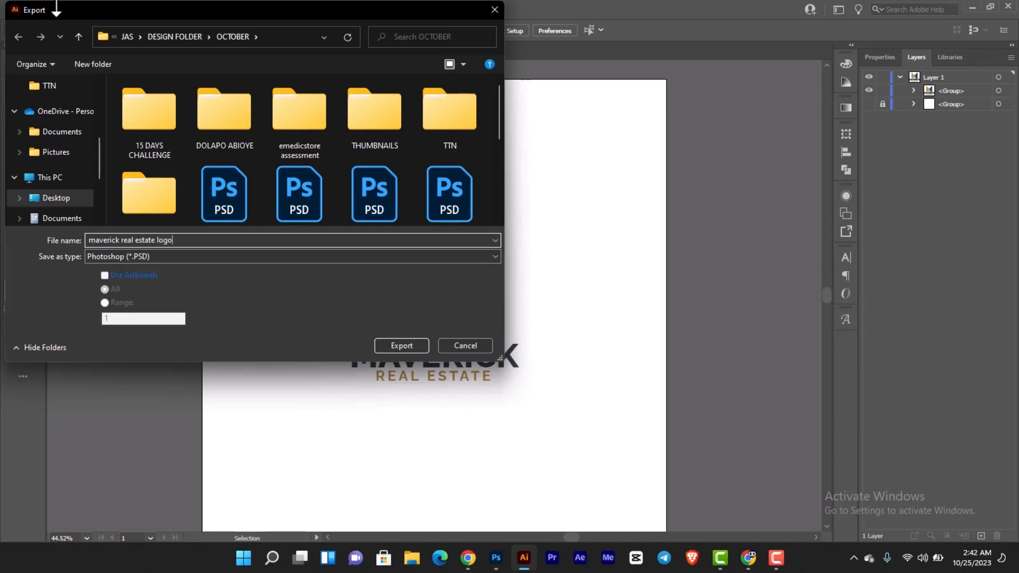
pyautogui.click(315, 257)
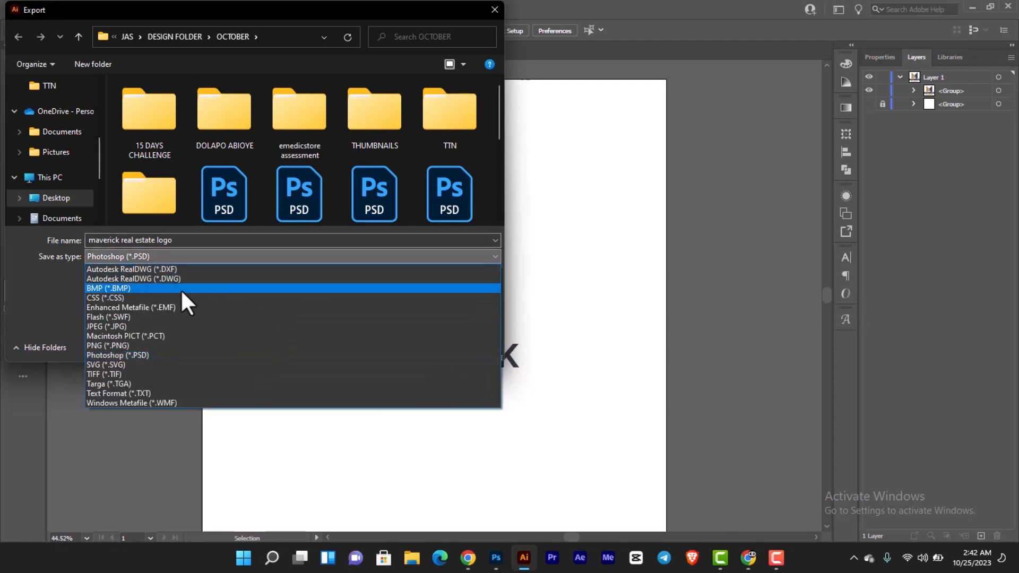
pyautogui.click(129, 354)
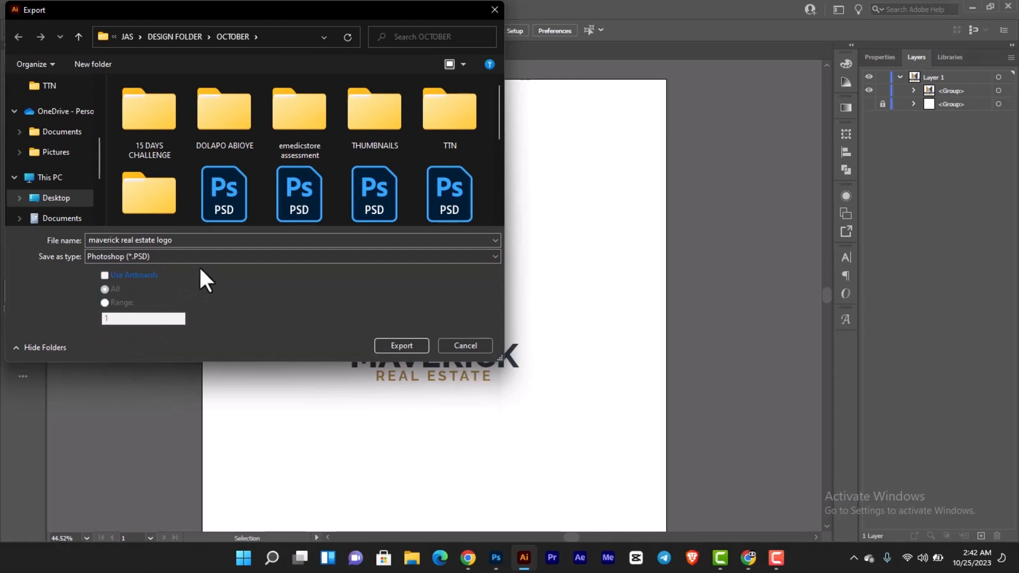
pyautogui.click(422, 344)
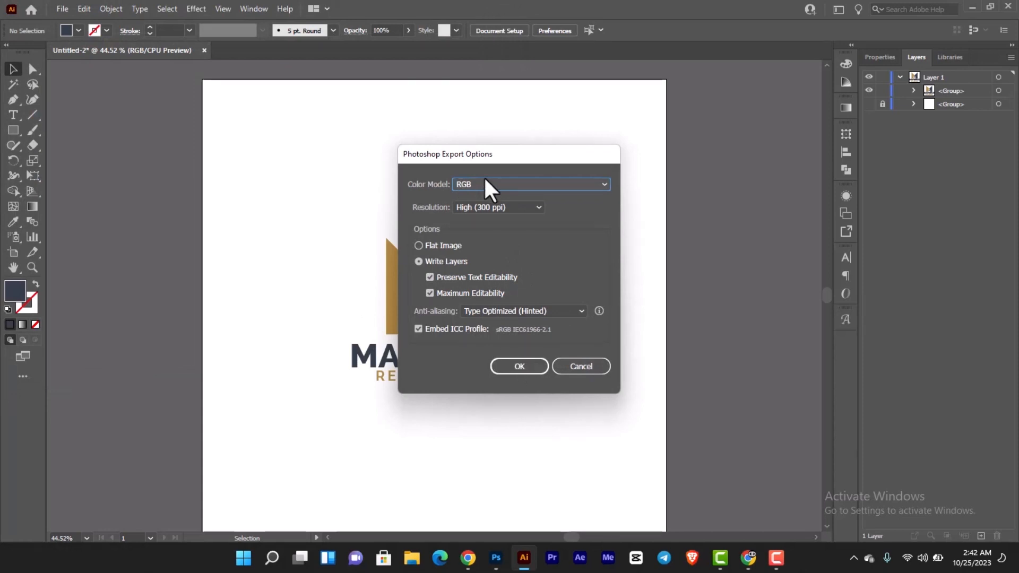
pyautogui.click(520, 367)
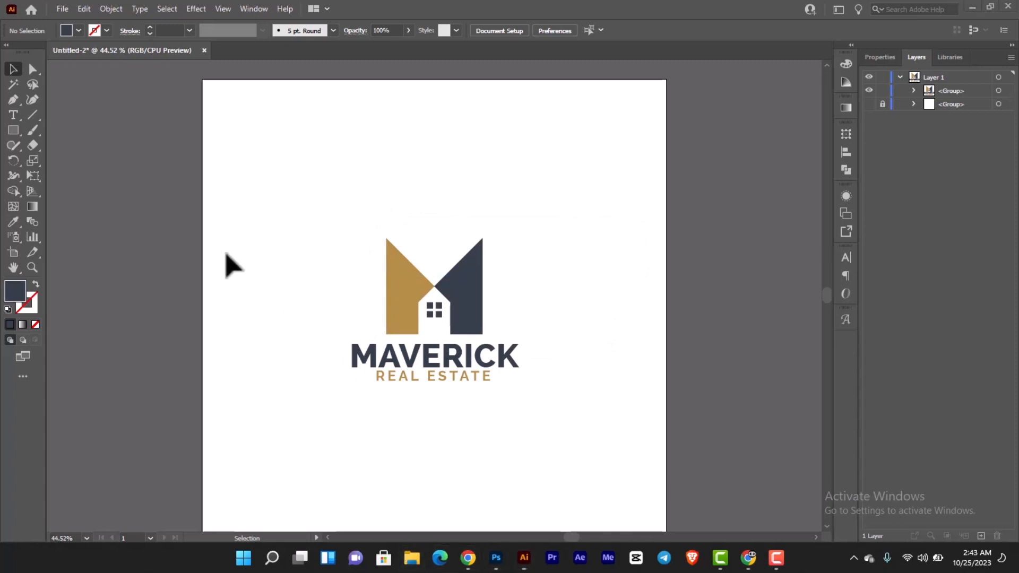
# Switch to Photoshop and open the REPLACE THIS SCREEN smart object in 162.psd, followed by its nested REPLACE THIS LOGO smart object.
pyautogui.press('super+e')
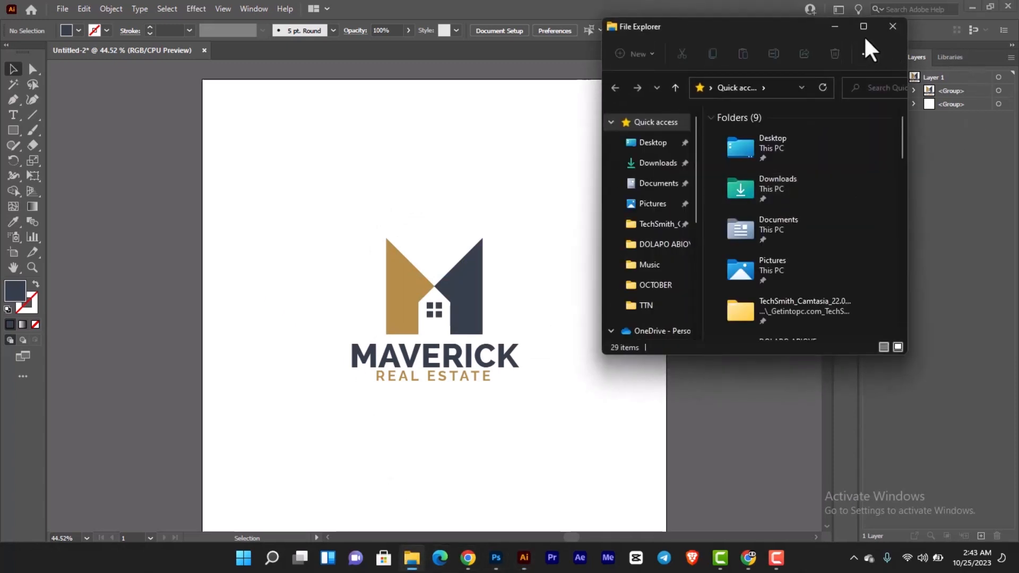
pyautogui.click(493, 566)
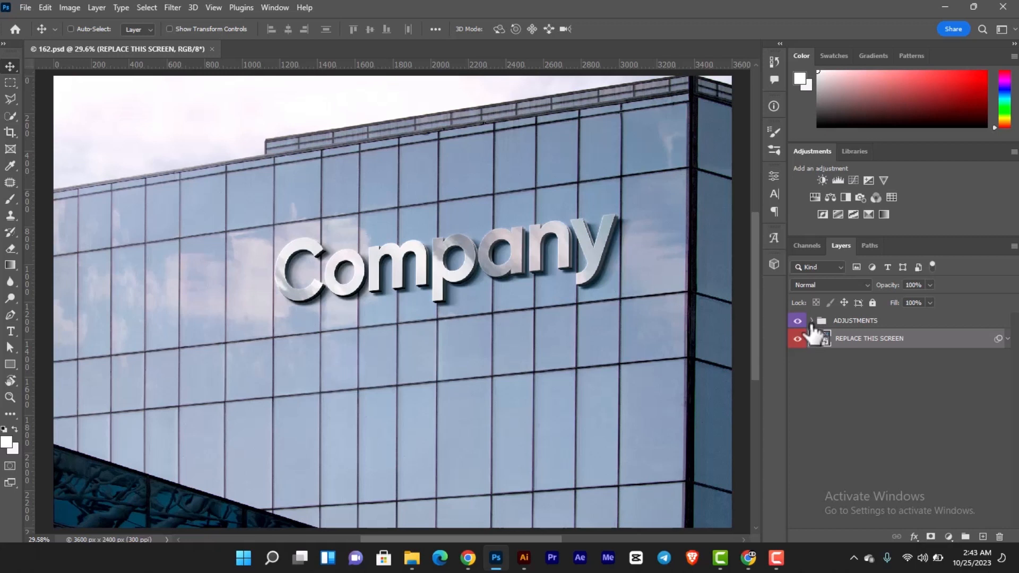
pyautogui.doubleClick(826, 347)
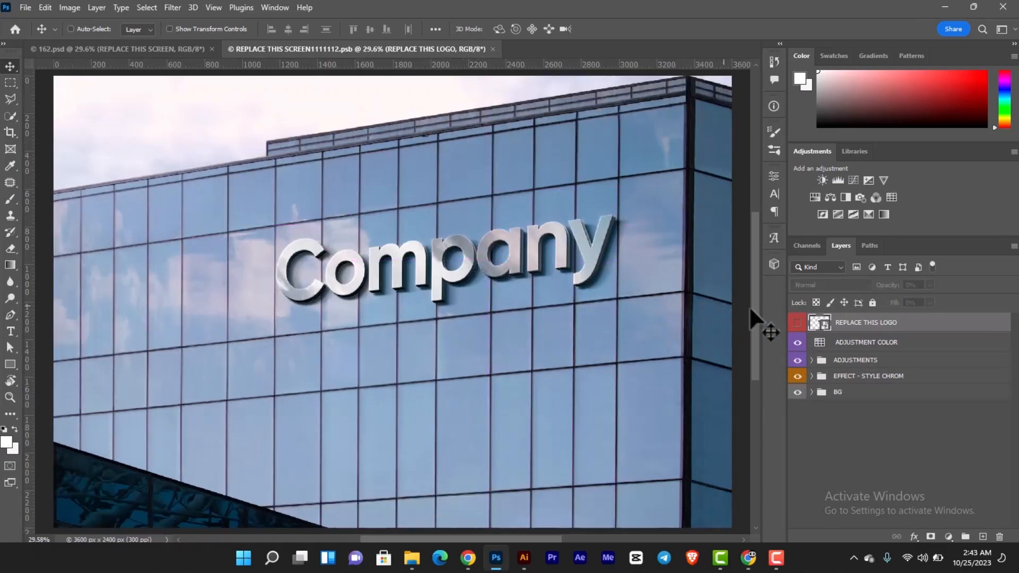
pyautogui.doubleClick(820, 322)
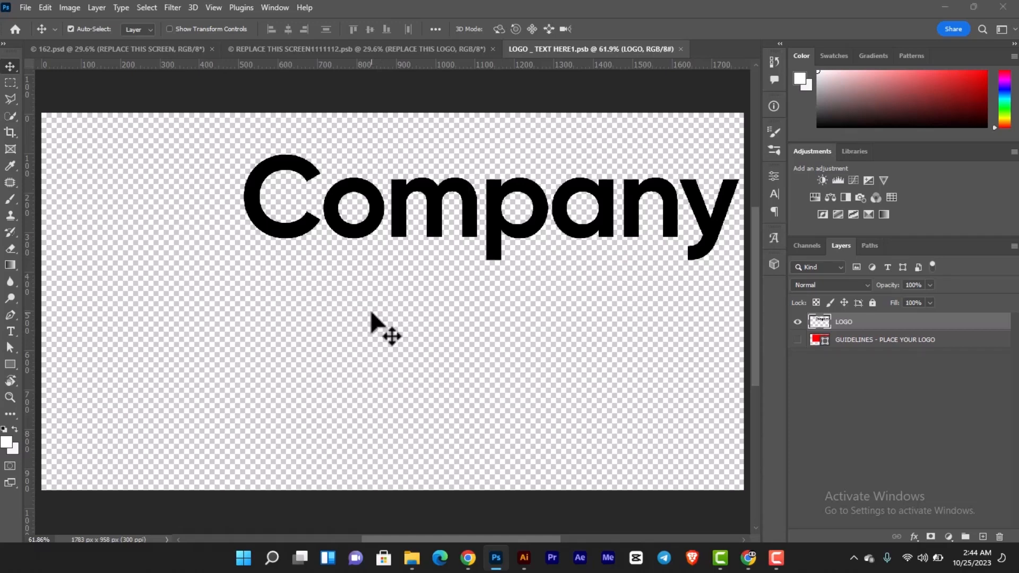
# Open the "maverick real estate logo" PSD from the OCTOBER folder.
pyautogui.hotkey('ctrl', 'o')
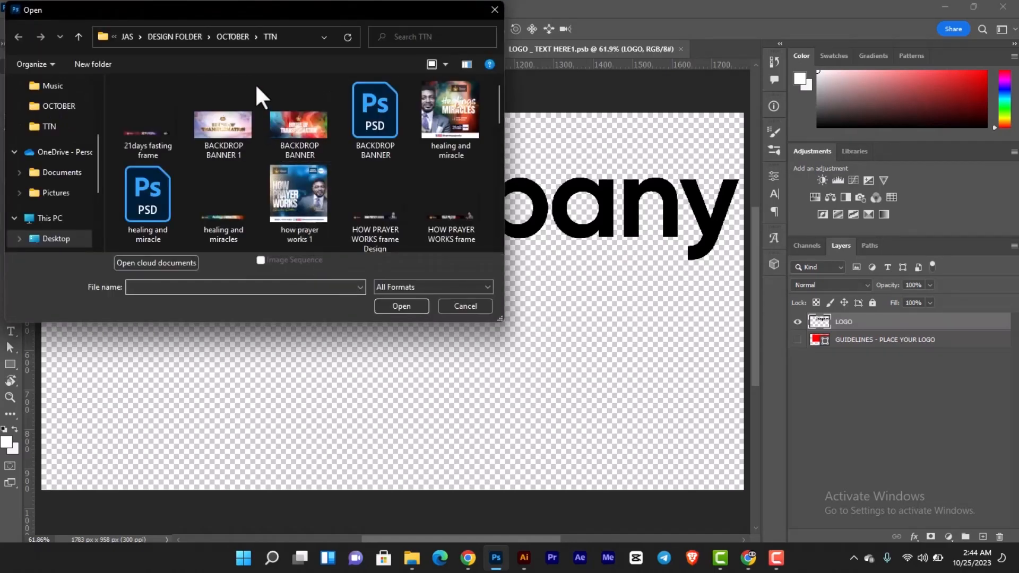
pyautogui.click(234, 36)
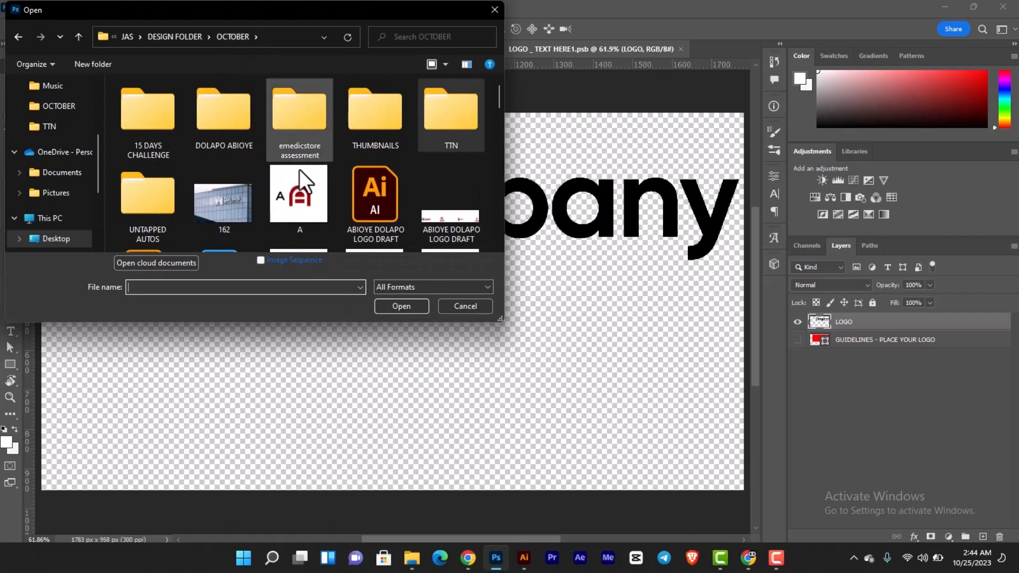
pyautogui.scroll(-3, 299, 168)
pyautogui.click(372, 203)
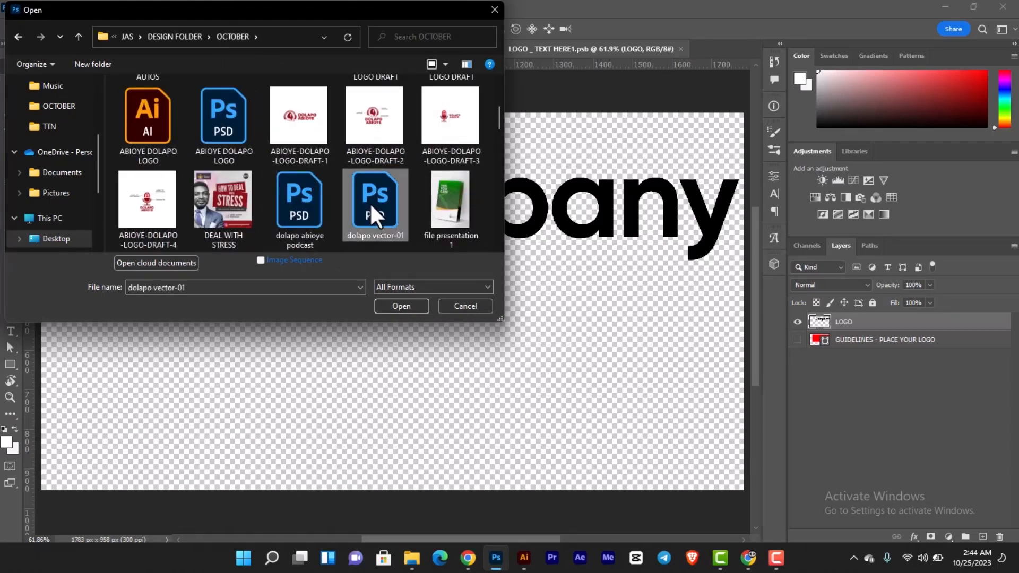
pyautogui.scroll(-3, 370, 203)
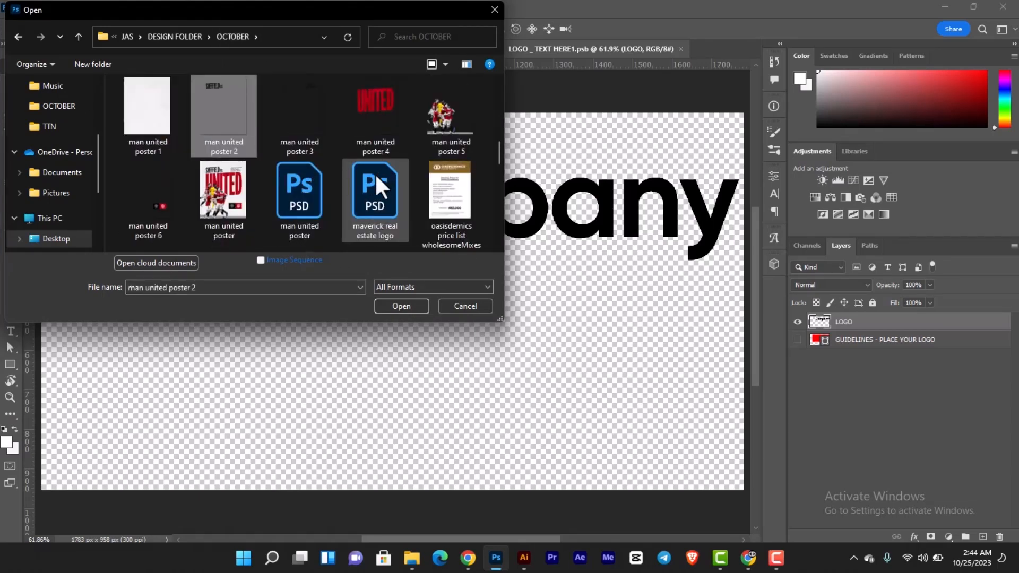
pyautogui.click(368, 194)
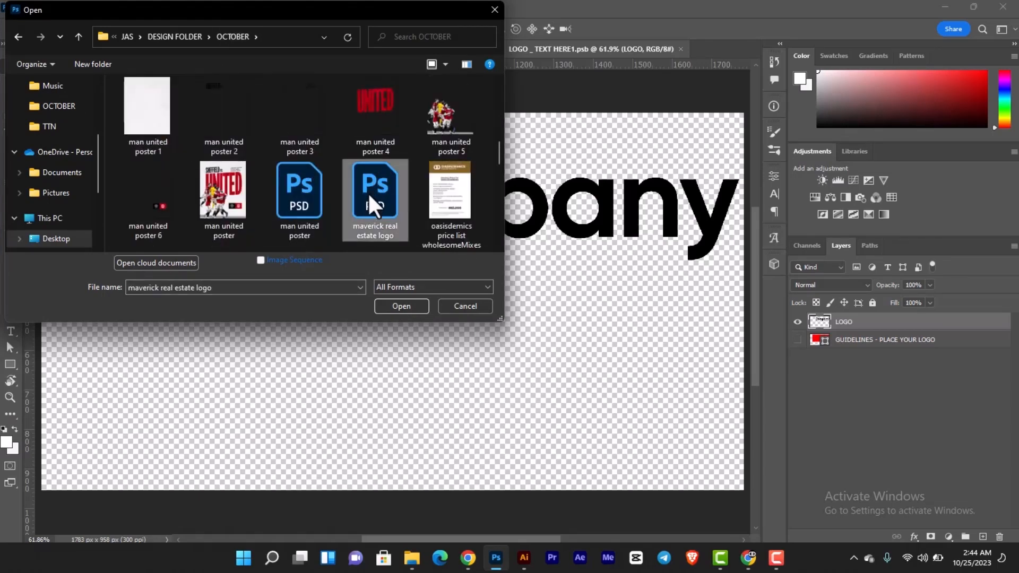
pyautogui.click(414, 307)
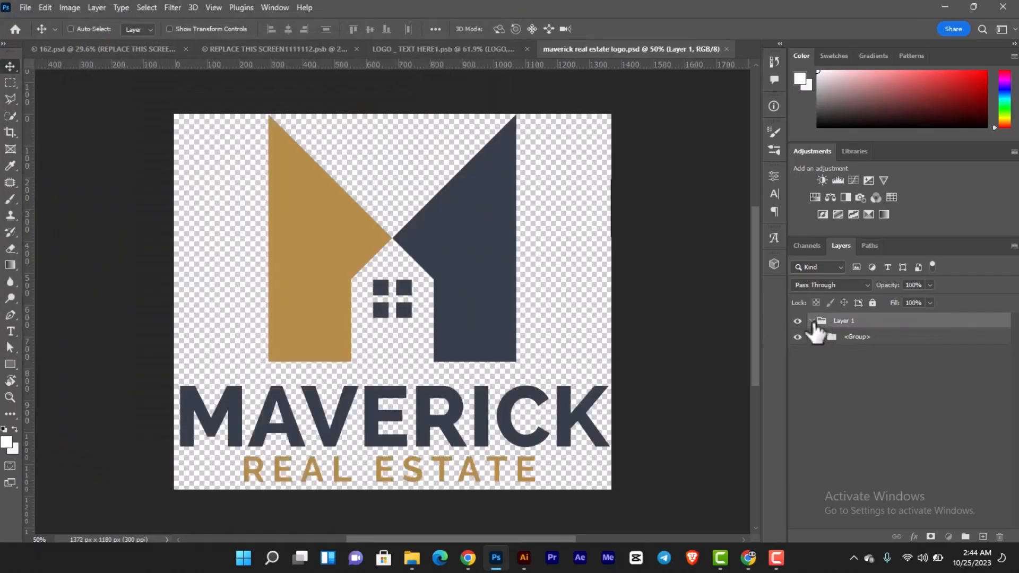
# Bring the Layer 1 logo group into LOGO _ TEXT HERE1.psb, scale it to about 54% and place it over the Company placeholder.
pyautogui.click(812, 321)
pyautogui.moveTo(479, 176); pyautogui.dragTo(460, 271)
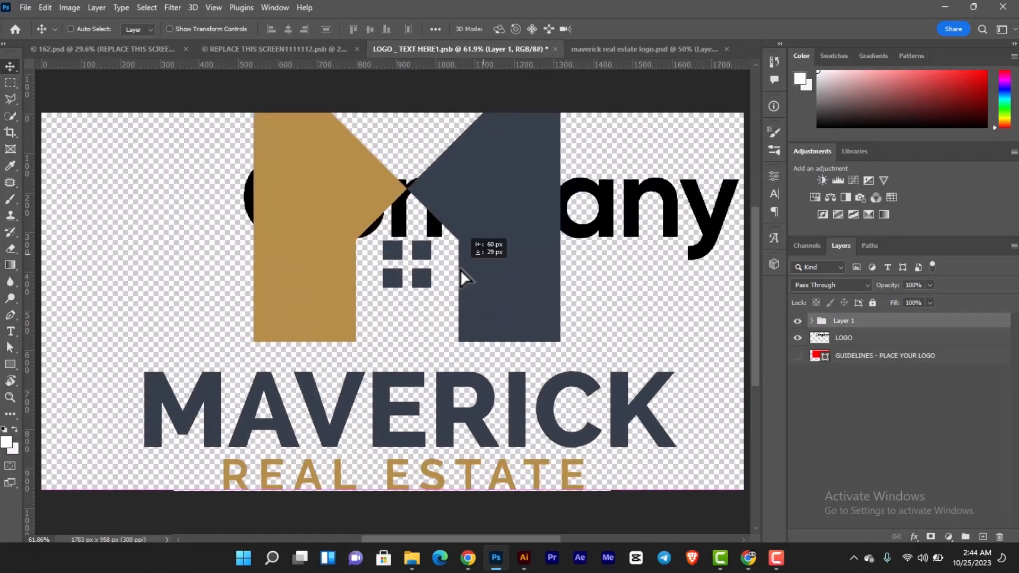
pyautogui.hotkey('ctrl', 't')
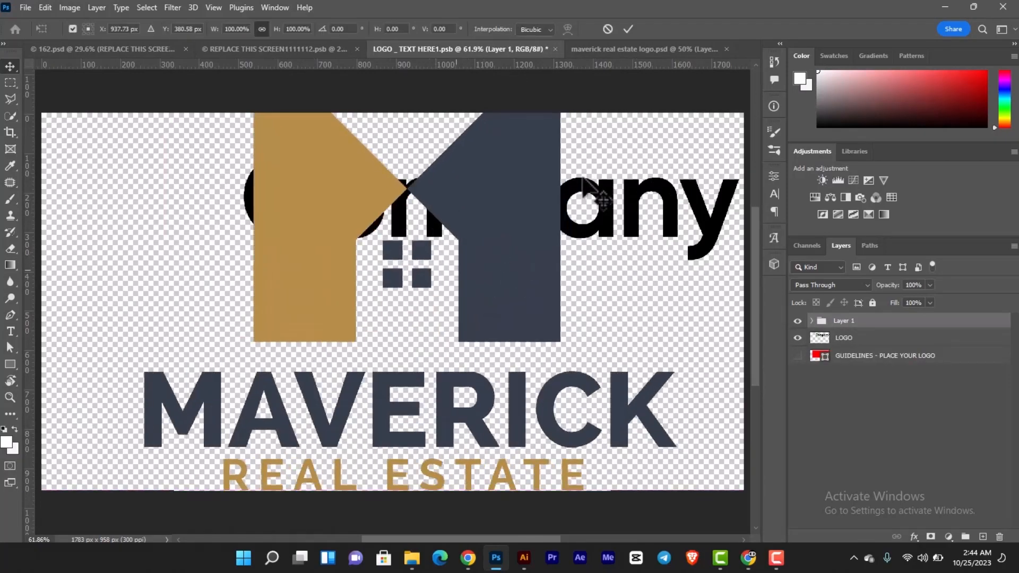
pyautogui.scroll(-2, 593, 155)
pyautogui.moveTo(656, 244); pyautogui.dragTo(471, 255)
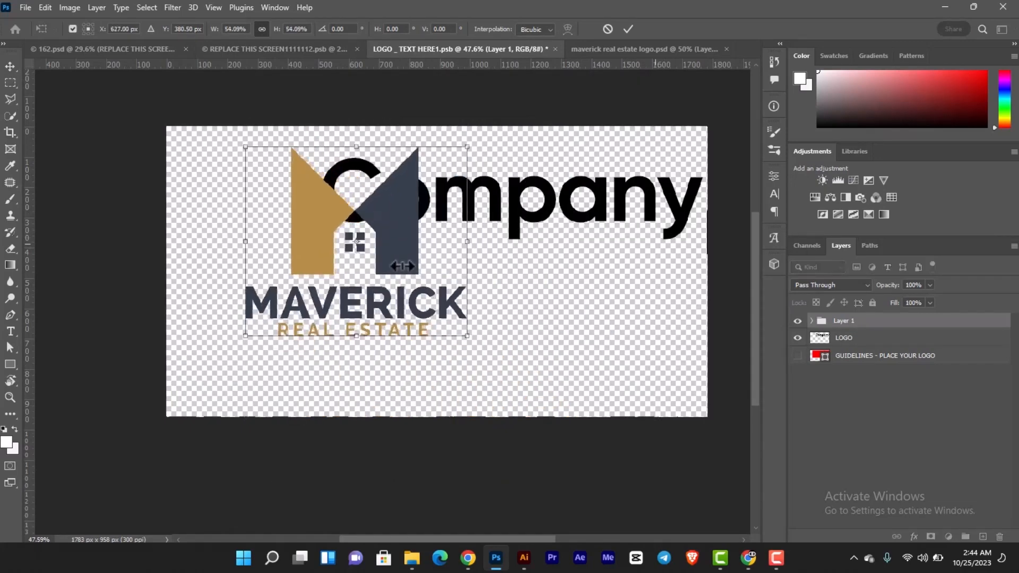
pyautogui.moveTo(401, 258); pyautogui.dragTo(466, 272)
pyautogui.press('Return')
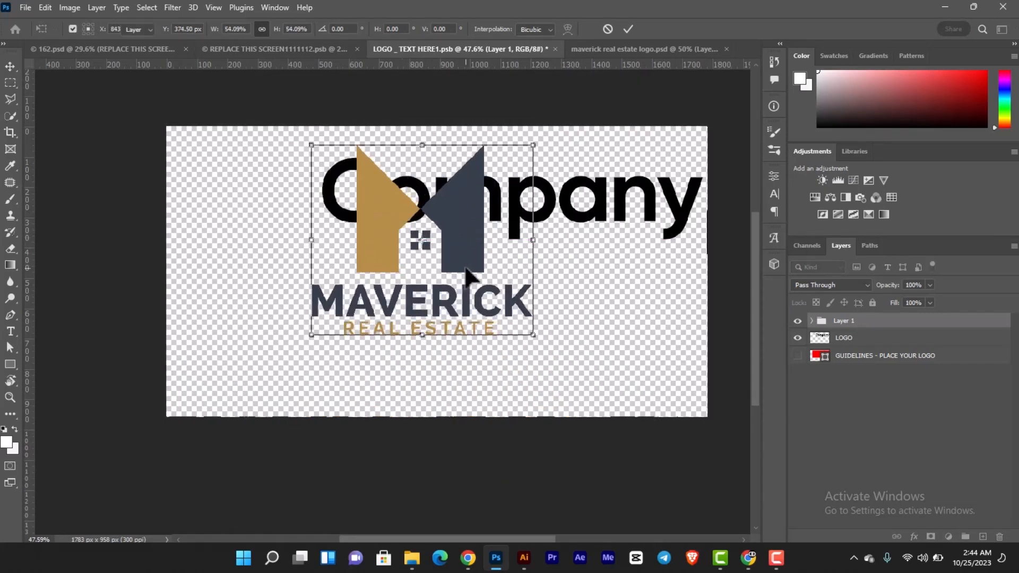
pyautogui.scroll(2, 465, 267)
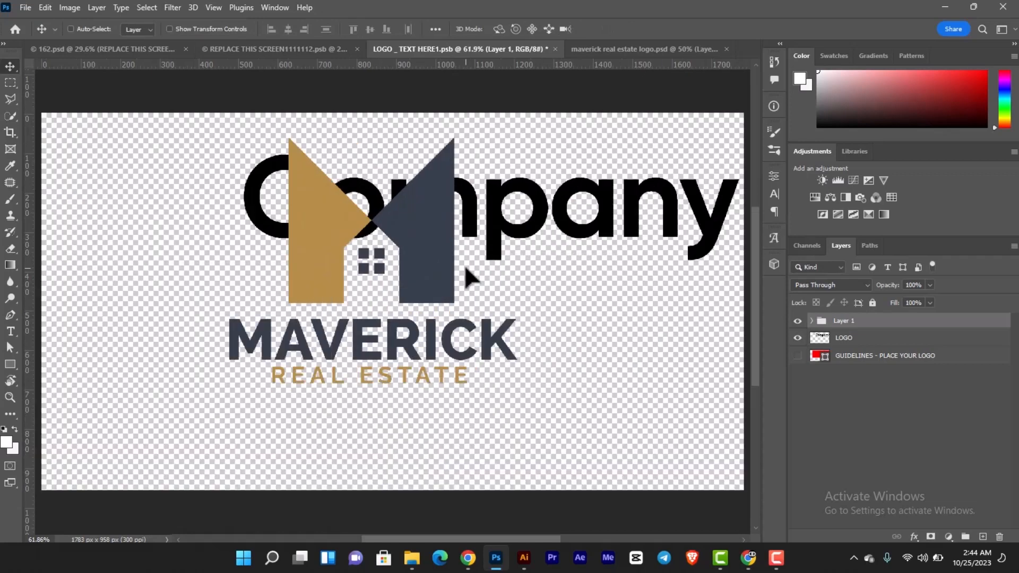
# Expand the nested logo groups and align the REAL ESTATE and MAVERICK text layers on their left edges.
pyautogui.click(811, 321)
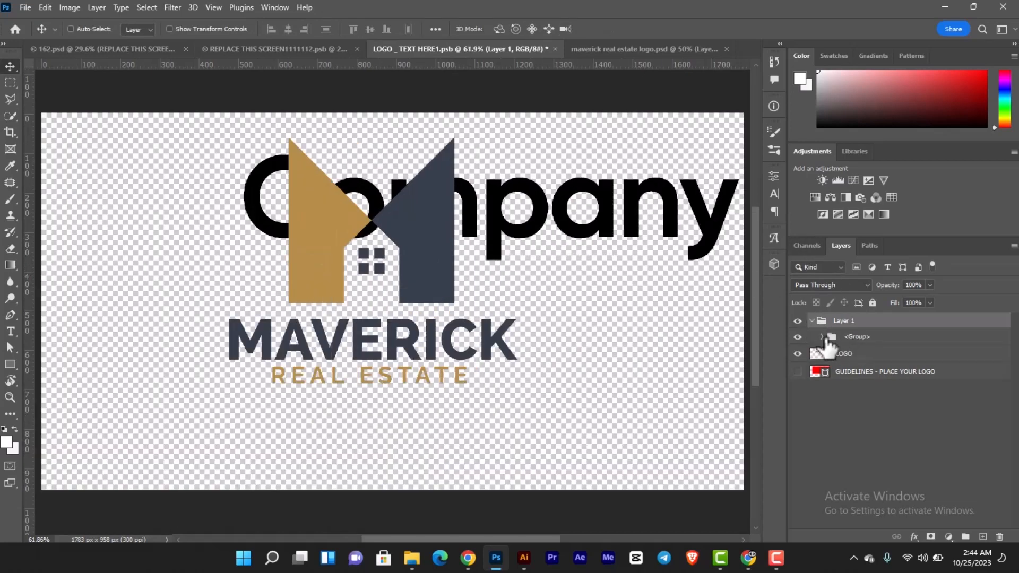
pyautogui.click(804, 337)
pyautogui.click(798, 337)
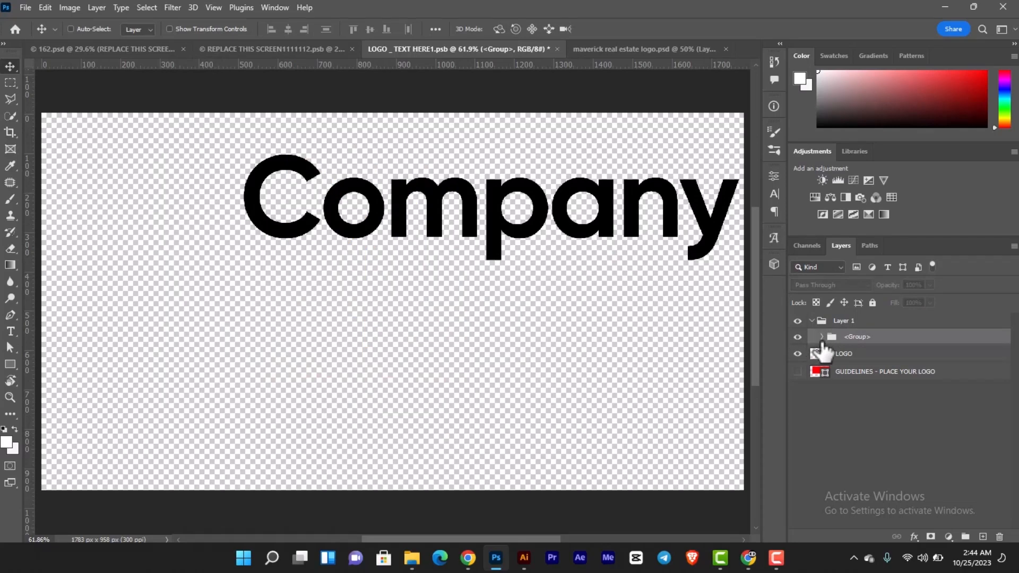
pyautogui.click(798, 337)
pyautogui.click(822, 337)
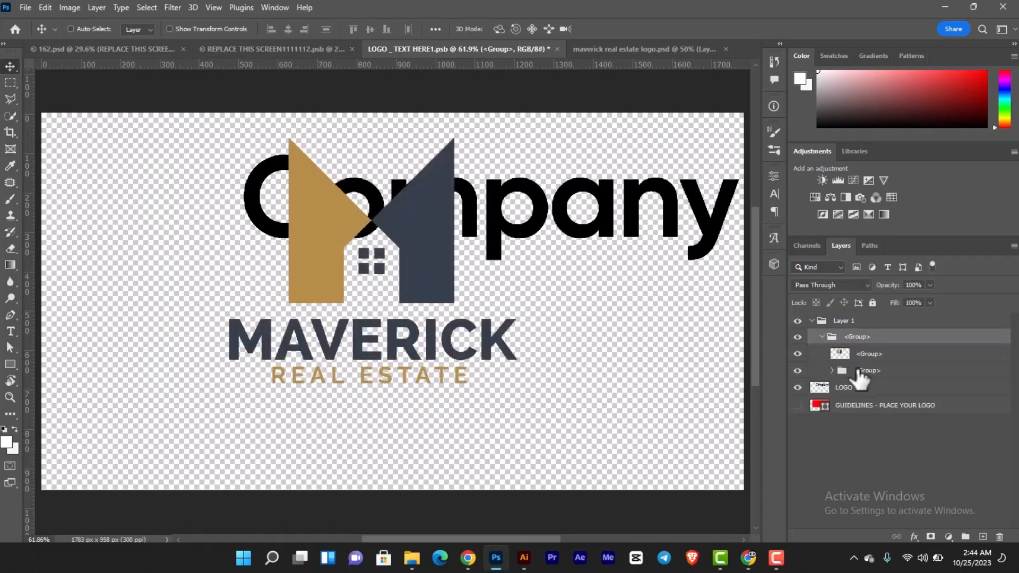
pyautogui.click(833, 371)
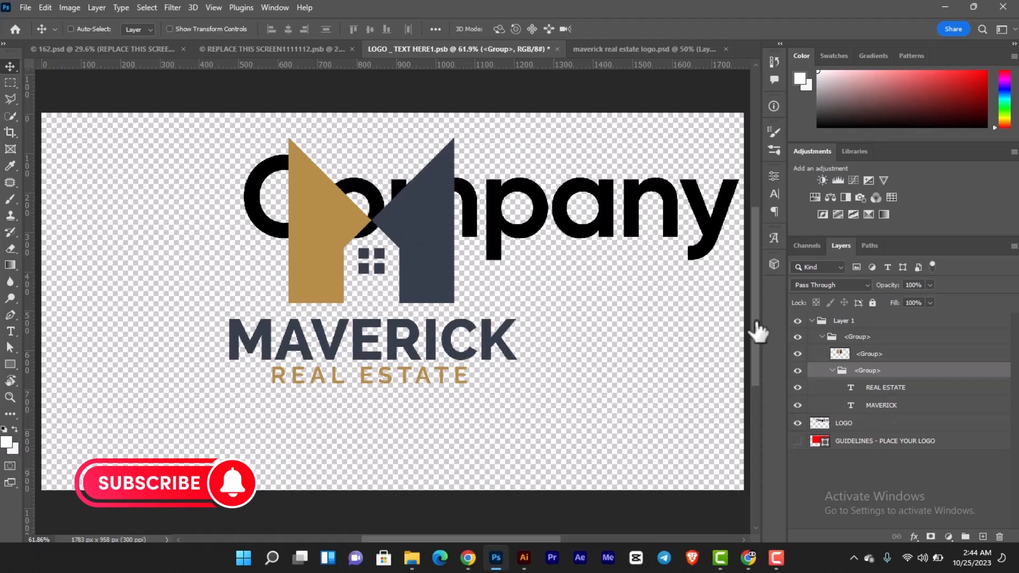
pyautogui.click(887, 389)
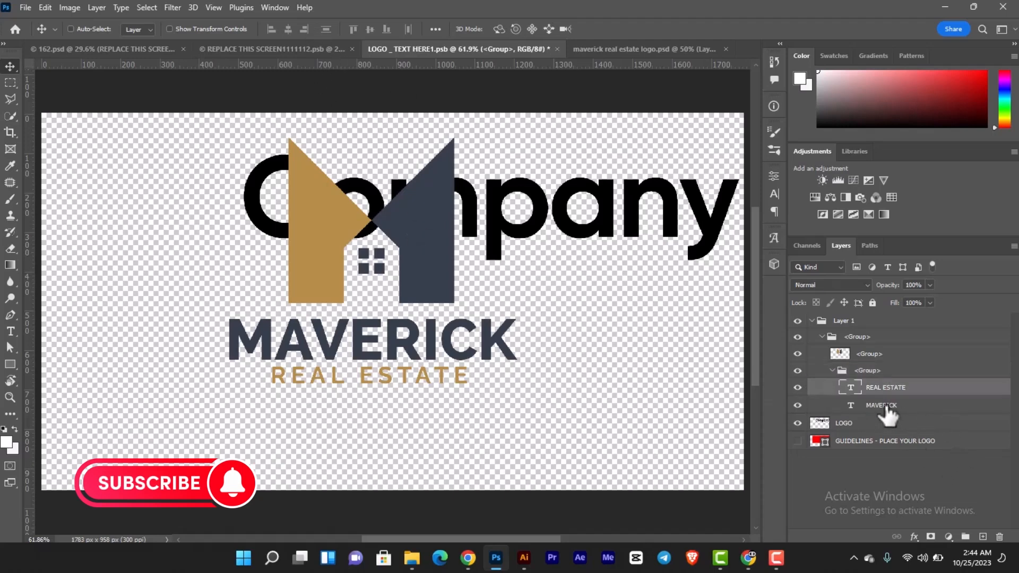
pyautogui.click(886, 410)
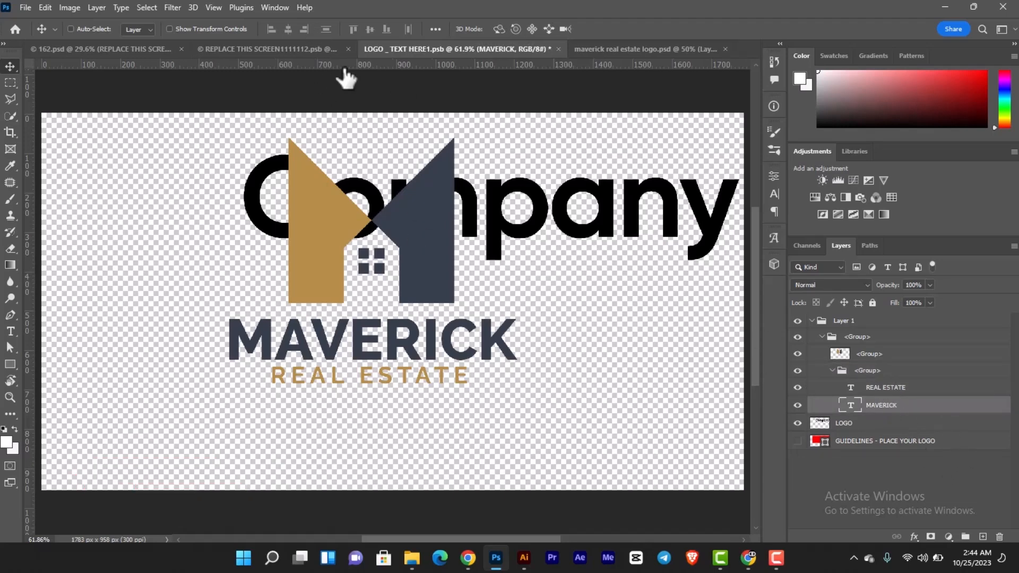
pyautogui.hotkey('alt', ']')
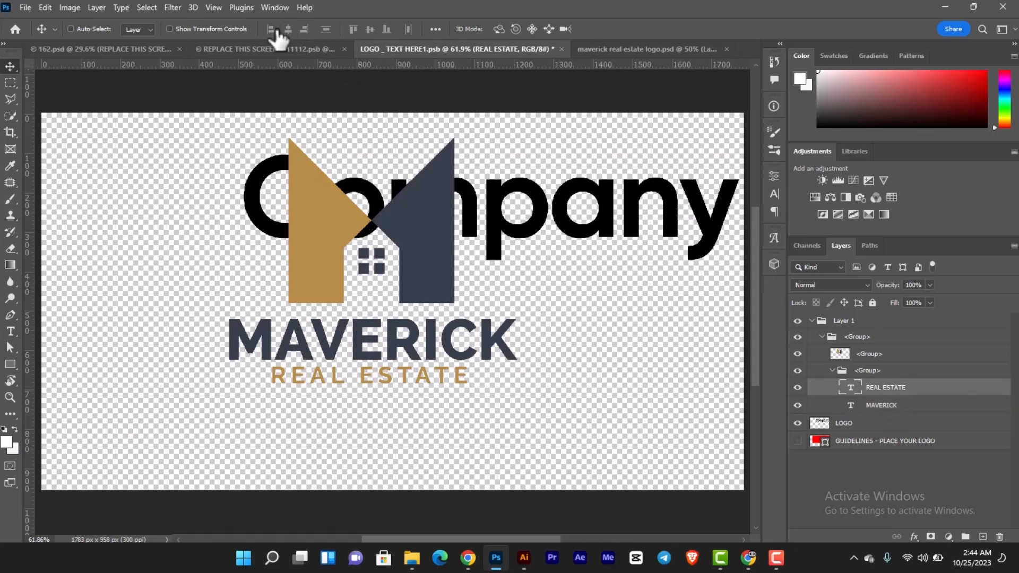
pyautogui.keyDown('shift'); pyautogui.click(896, 405); pyautogui.keyUp('shift')
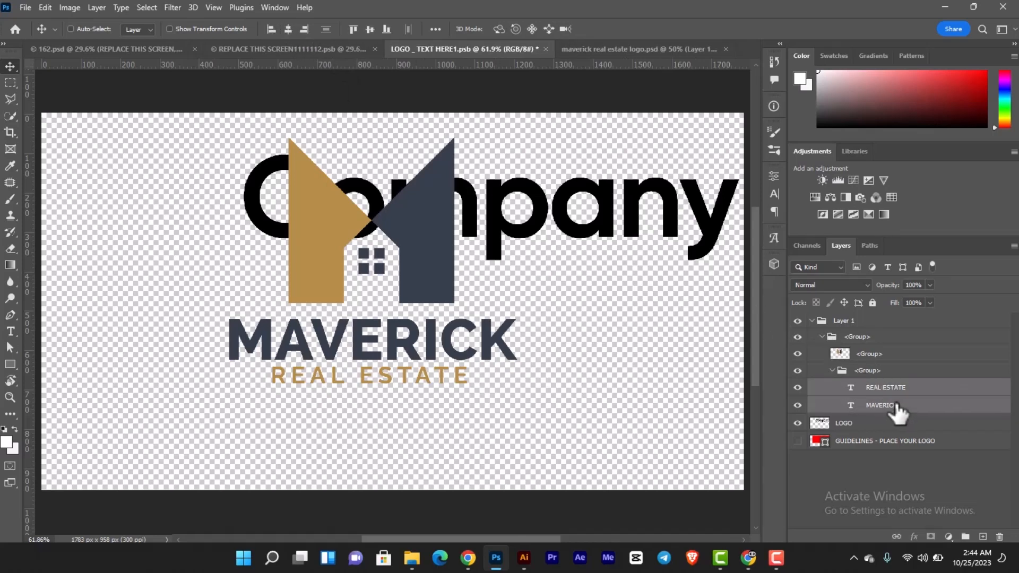
pyautogui.click(270, 30)
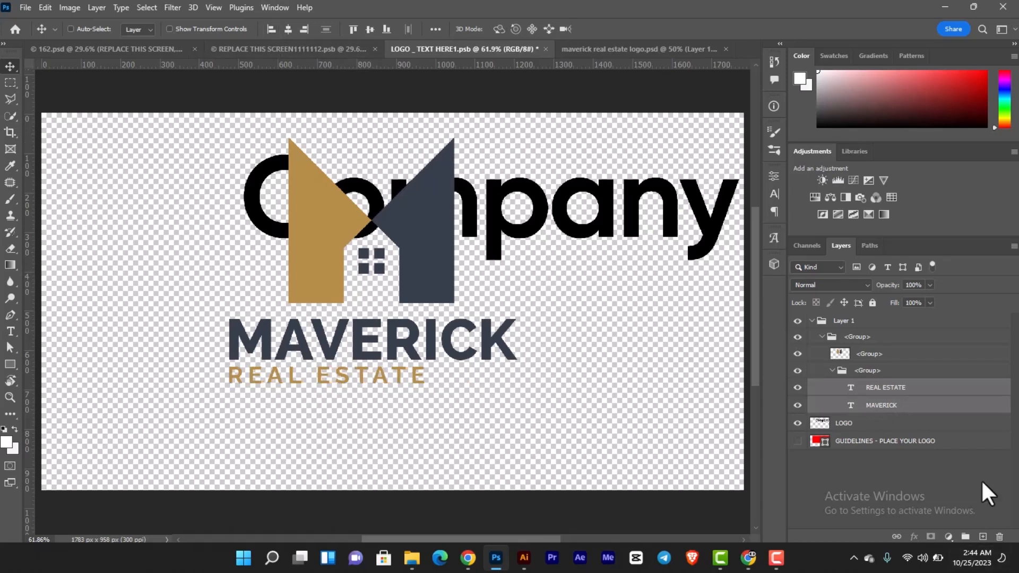
# Scale the M mark down to about 73% and place it over the start of the Company placeholder text.
pyautogui.click(842, 371)
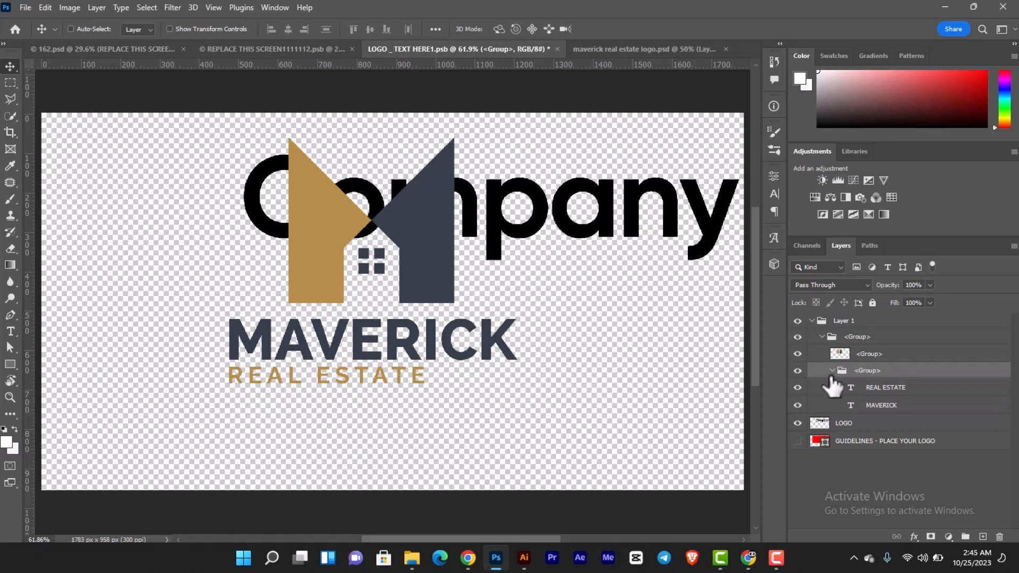
pyautogui.click(832, 371)
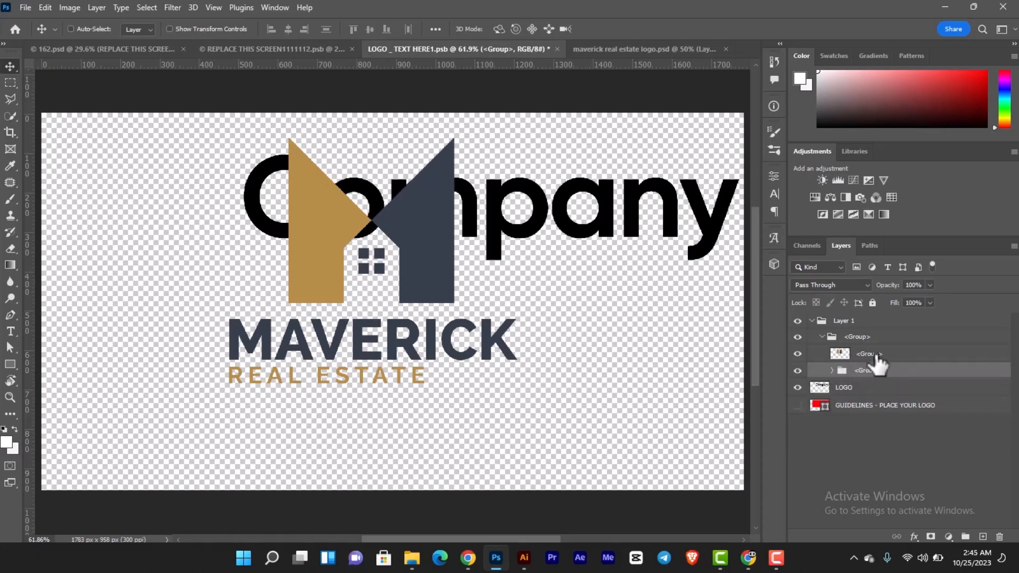
pyautogui.click(876, 356)
pyautogui.hotkey('ctrl', 't')
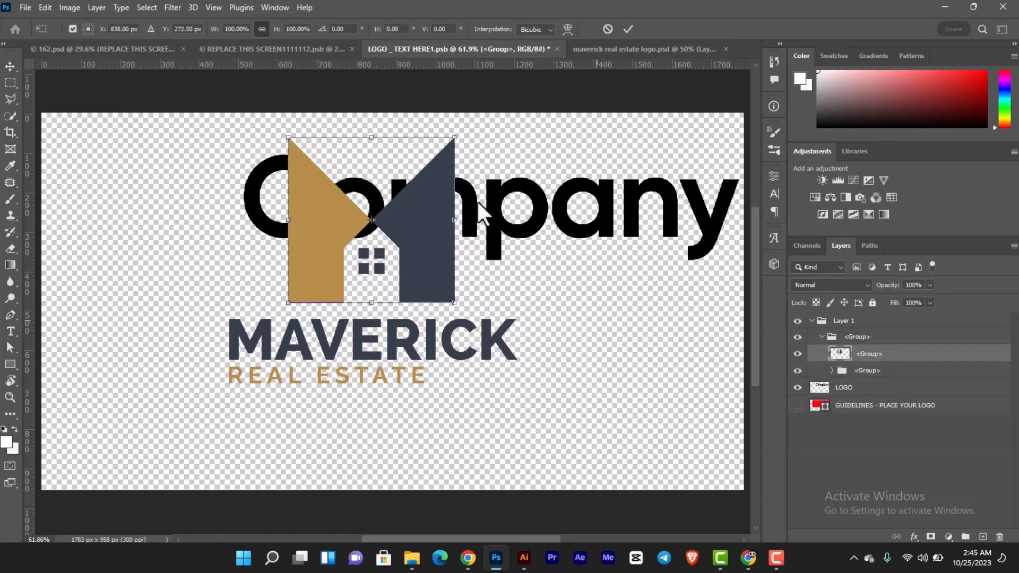
pyautogui.click(798, 353)
pyautogui.click(797, 354)
pyautogui.click(798, 353)
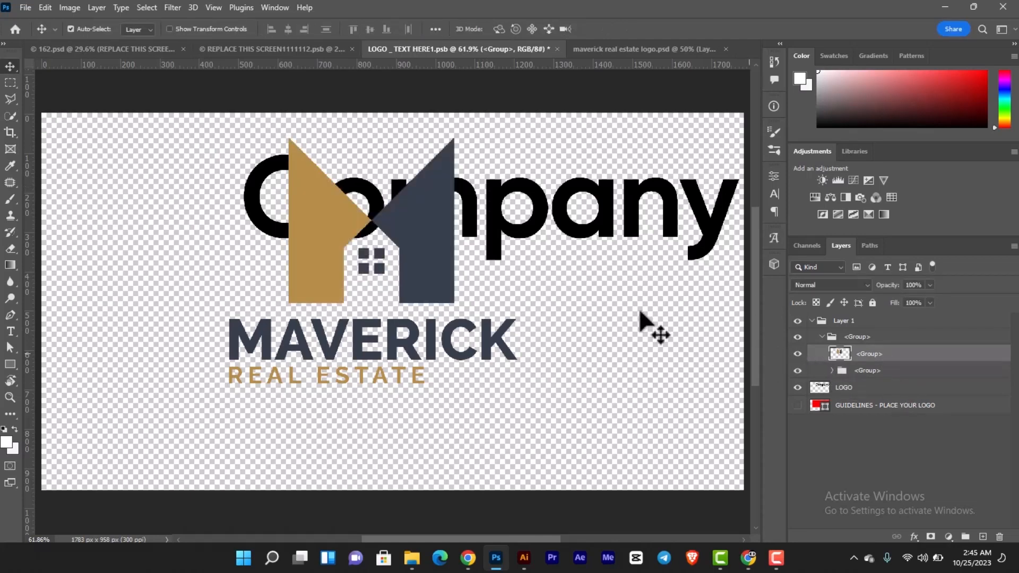
pyautogui.hotkey('ctrl', 't')
pyautogui.moveTo(455, 139); pyautogui.dragTo(420, 169)
pyautogui.moveTo(386, 241); pyautogui.dragTo(344, 200)
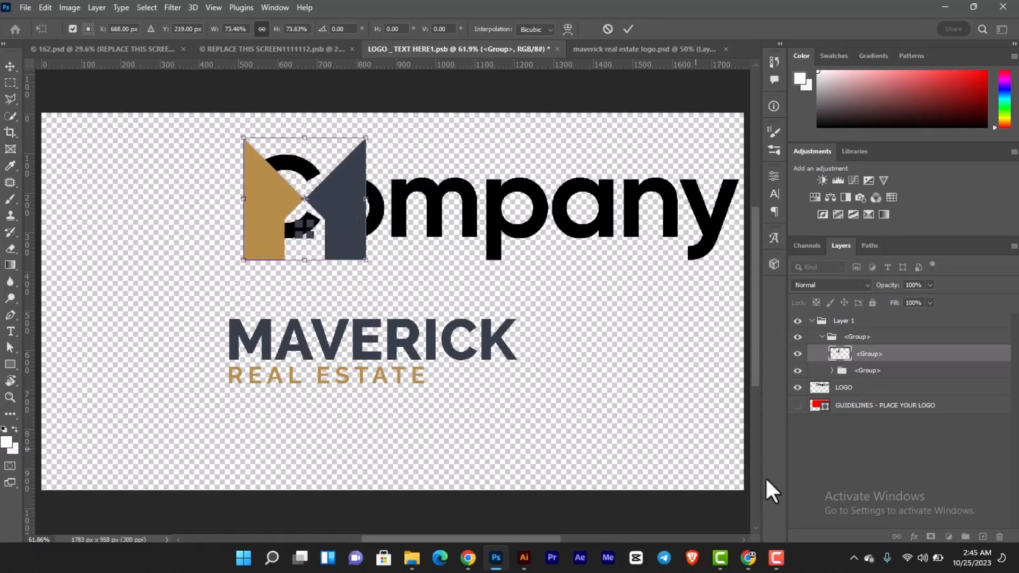
pyautogui.press('Return')
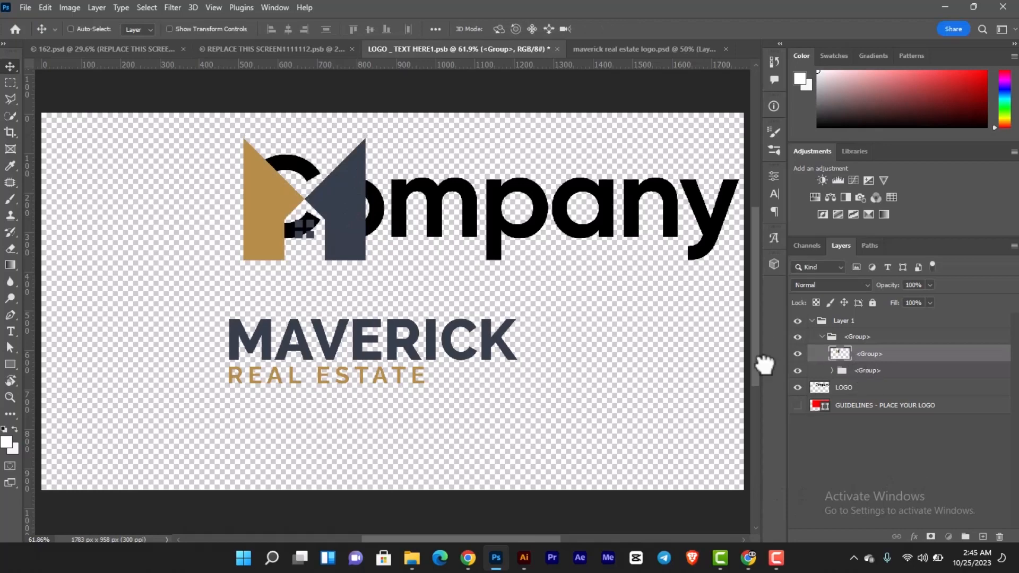
# Move the MAVERICK REAL ESTATE text group to the right of the M mark, vertically centred beside it.
pyautogui.moveTo(391, 389); pyautogui.dragTo(474, 365)
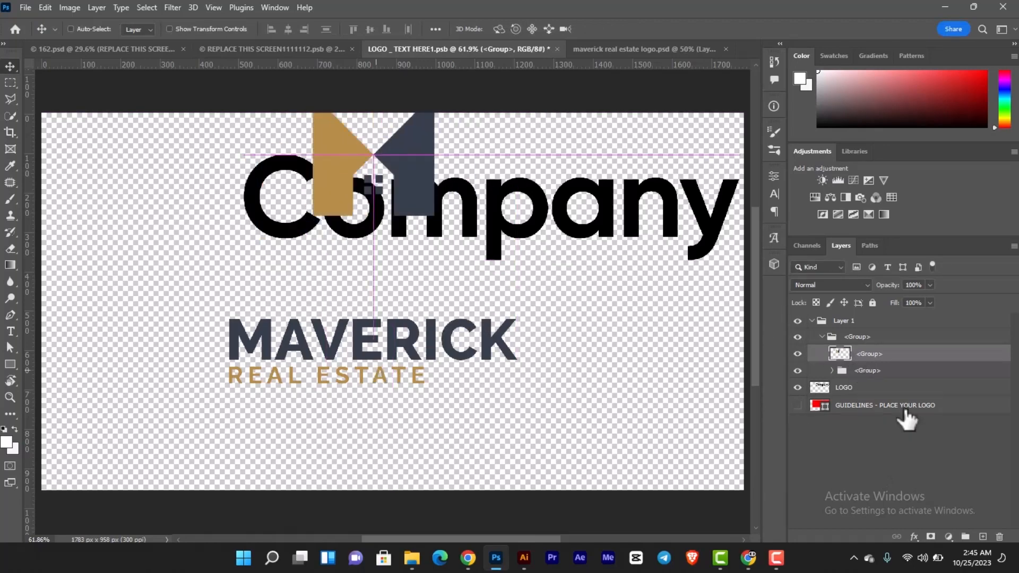
pyautogui.hotkey('ctrl', 'z')
pyautogui.keyDown('ctrl'); pyautogui.click(404, 372); pyautogui.keyUp('ctrl')
pyautogui.moveTo(405, 376); pyautogui.dragTo(548, 218)
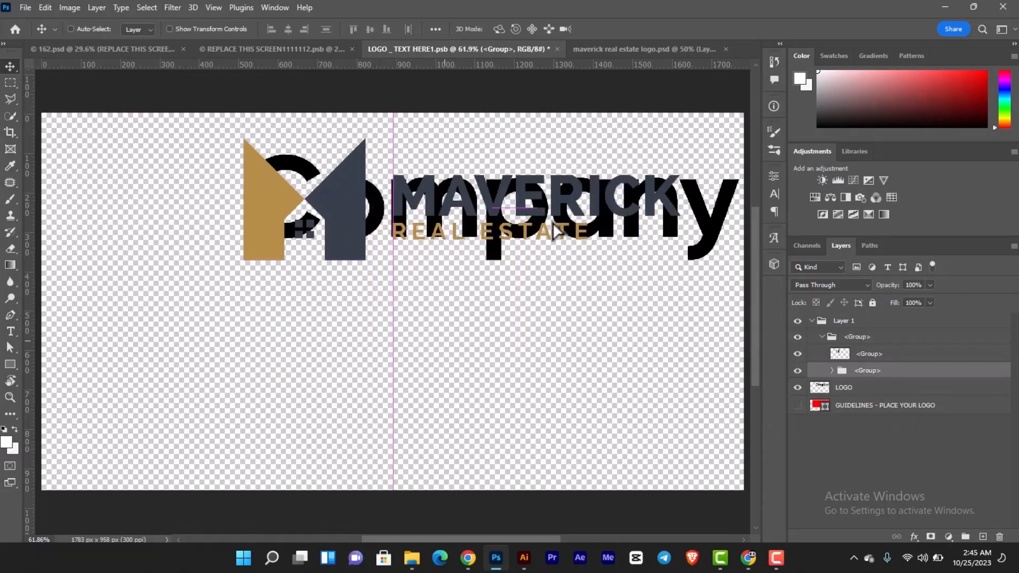
# Enlarge the whole Layer 1 logo group to about 1164 by 325 px and hide the placeholder LOGO layer.
pyautogui.click(811, 320)
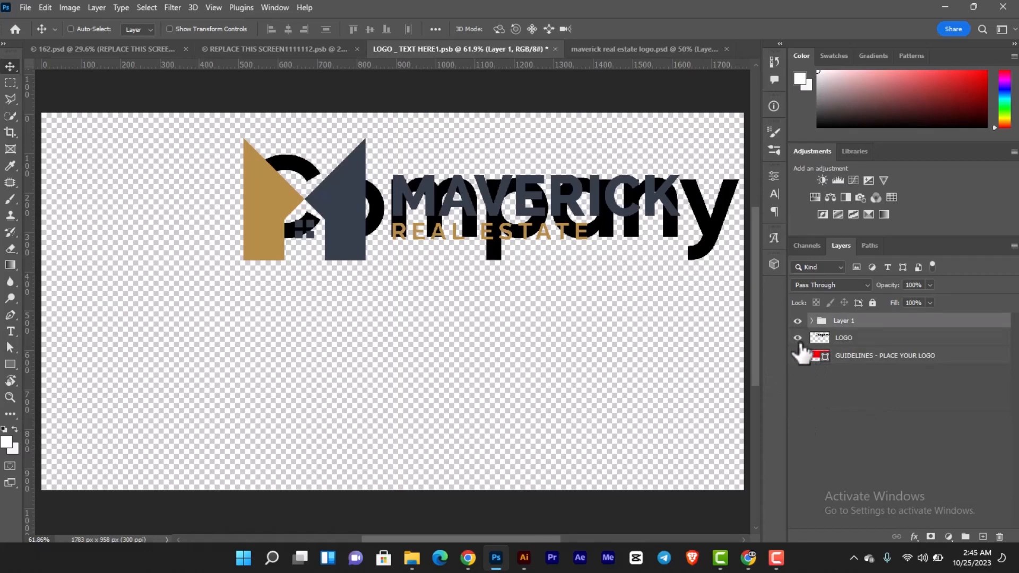
pyautogui.click(798, 339)
pyautogui.click(798, 338)
pyautogui.click(799, 340)
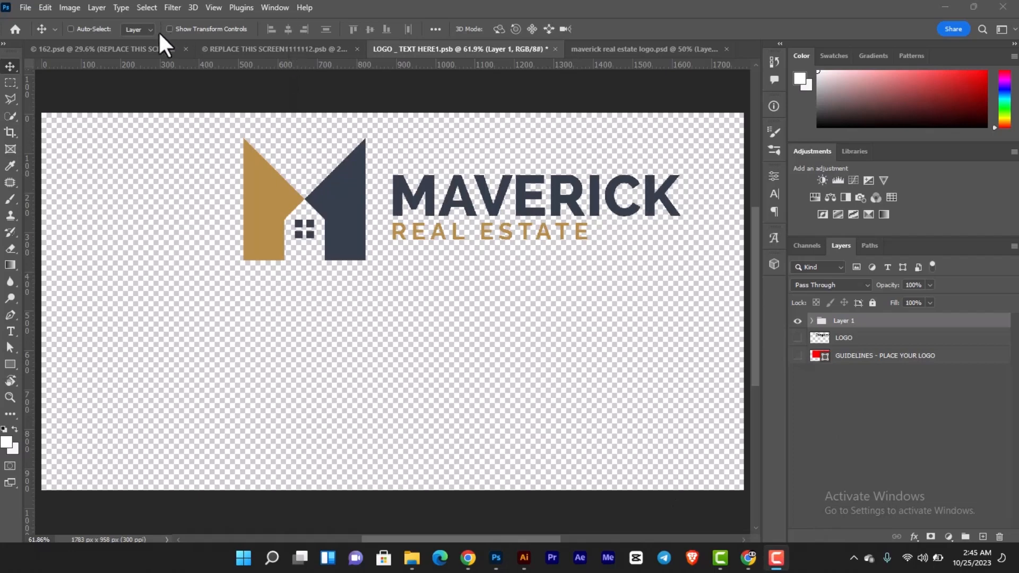
pyautogui.click(798, 338)
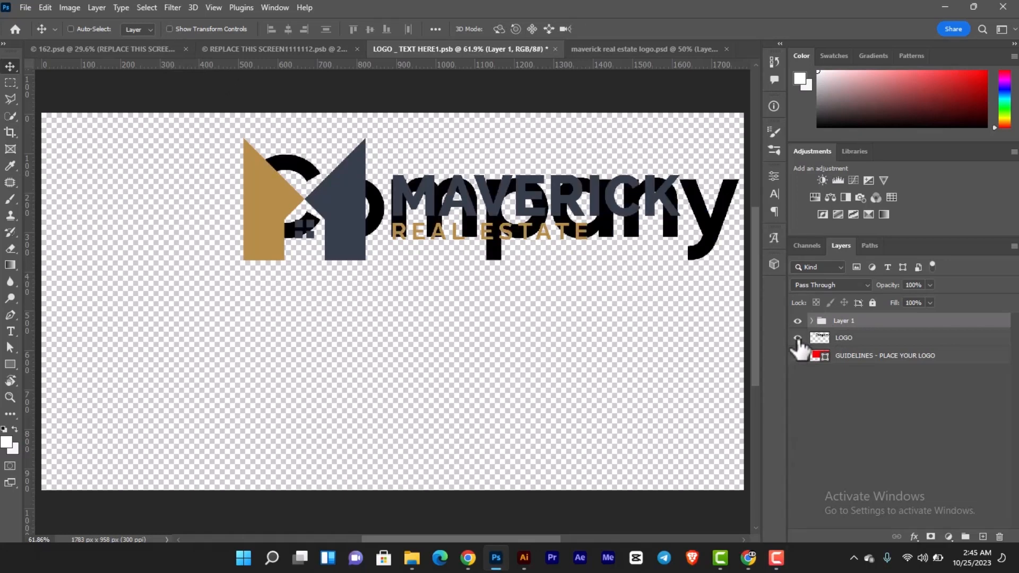
pyautogui.hotkey('ctrl', 't')
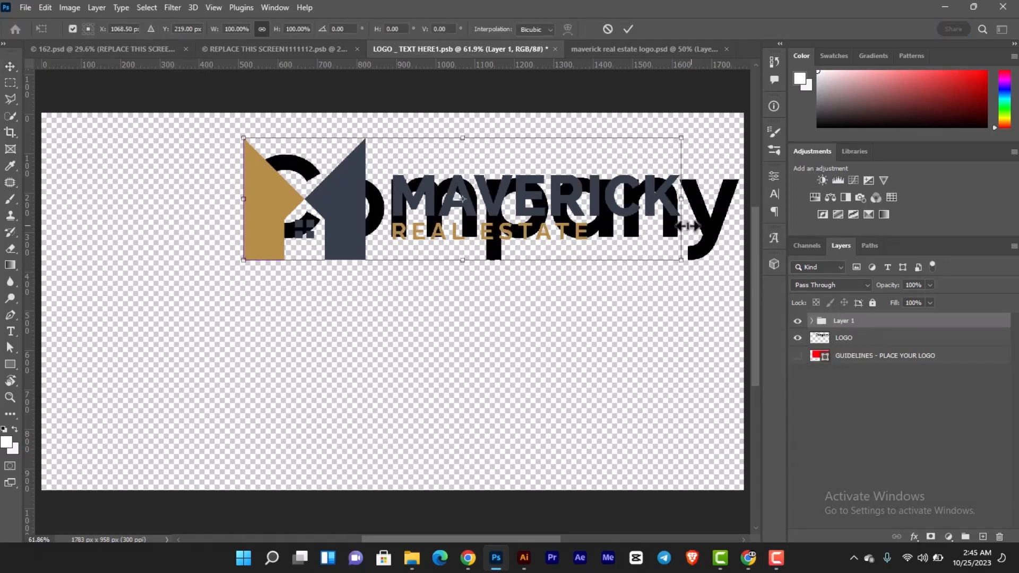
pyautogui.moveTo(690, 268); pyautogui.dragTo(704, 276)
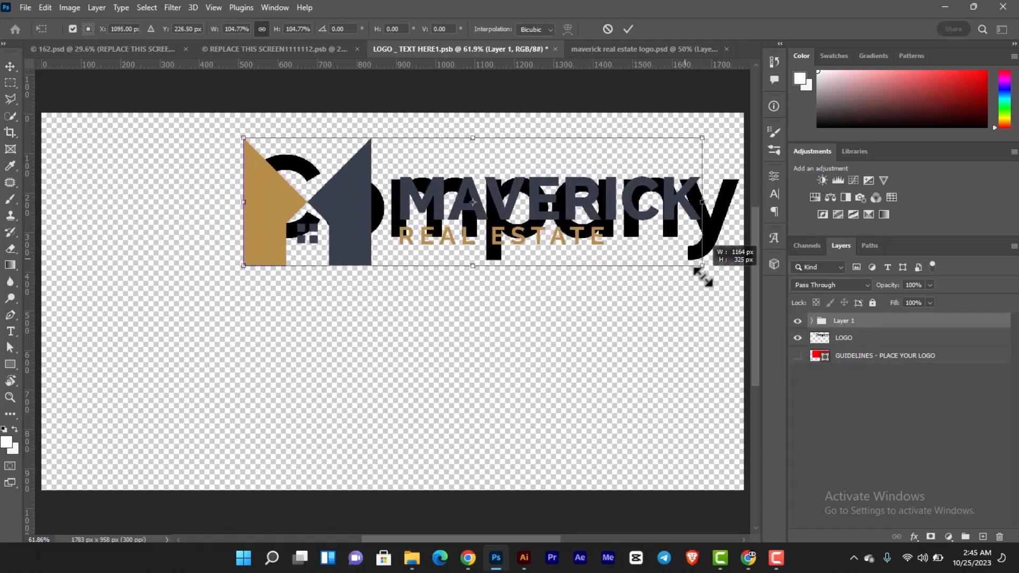
pyautogui.press('Return')
pyautogui.click(798, 338)
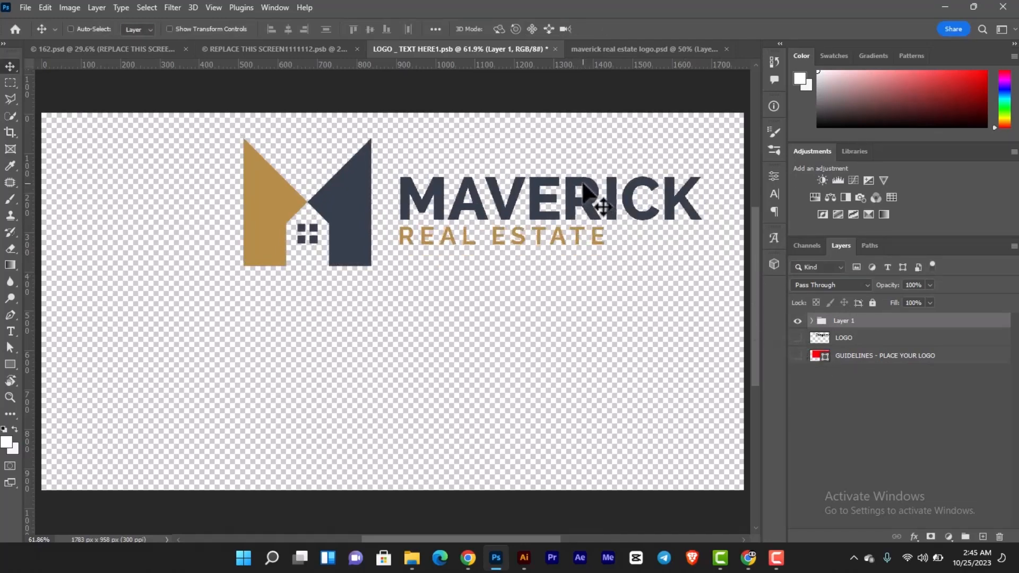
# Save and close the logo smart object and the REPLACE THIS SCREEN smart object, and return to the 162.psd mockup.
pyautogui.hotkey('ctrl', 's')
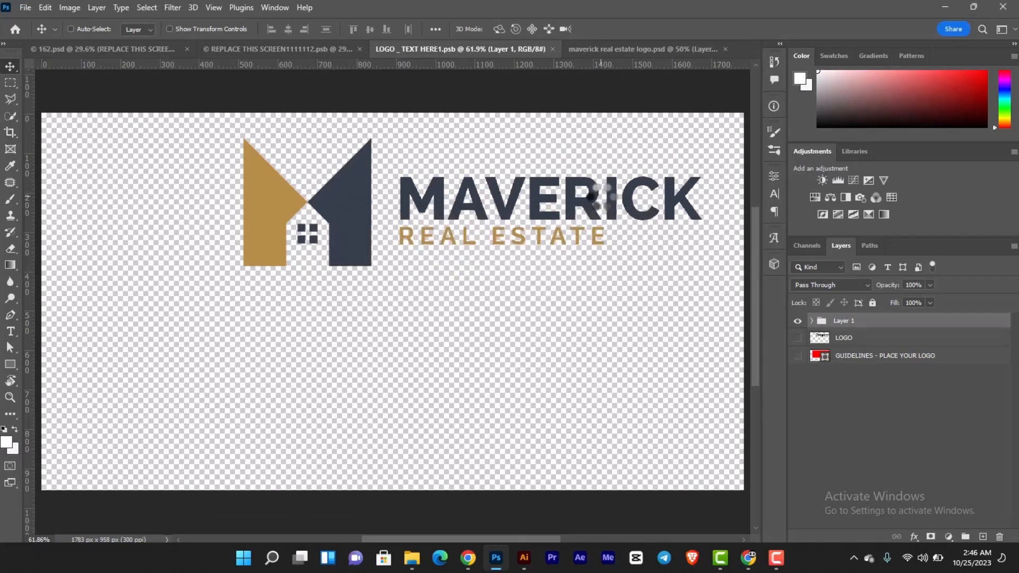
pyautogui.click(552, 48)
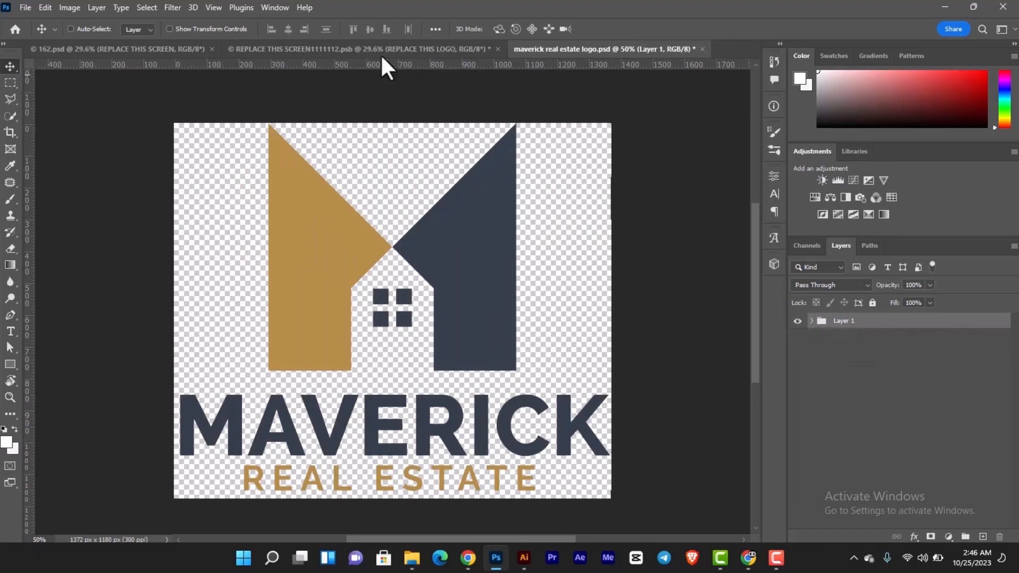
pyautogui.click(492, 50)
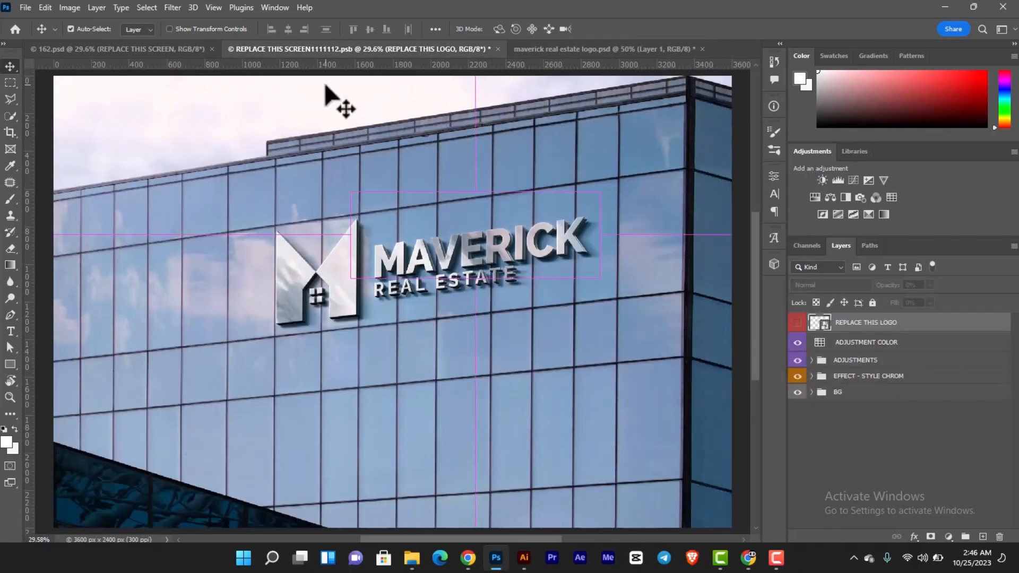
pyautogui.hotkey('ctrl', 's')
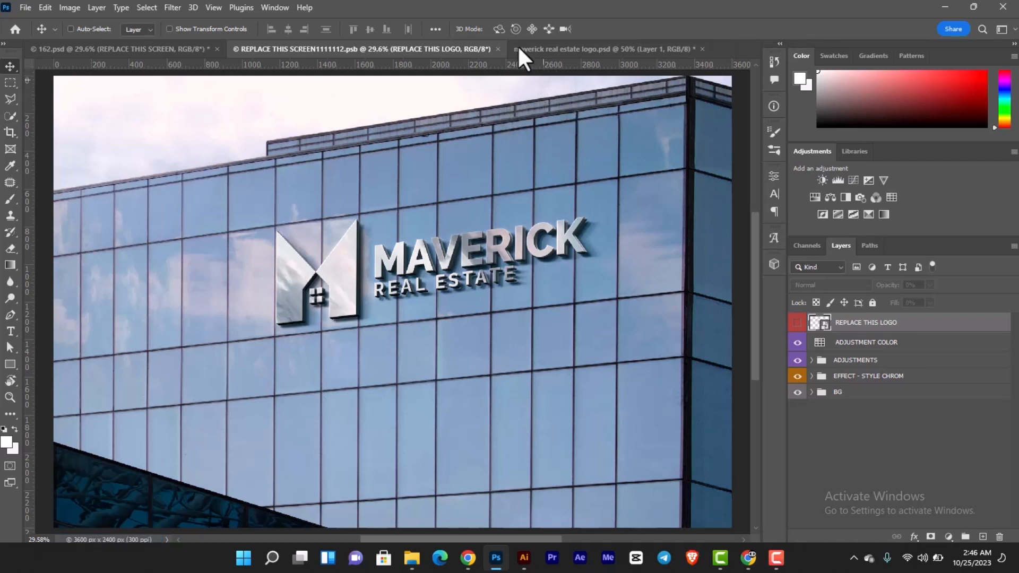
pyautogui.click(498, 49)
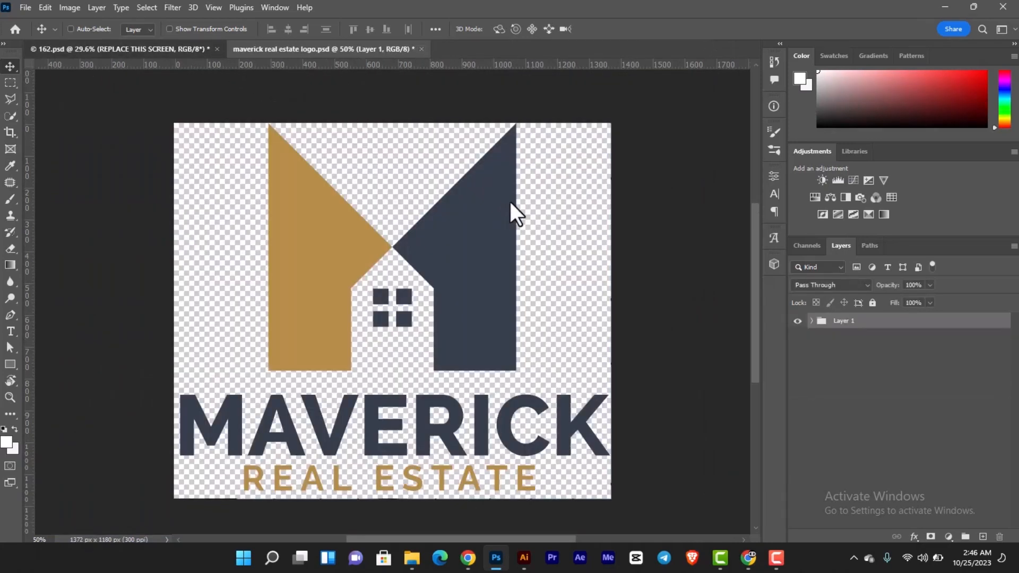
pyautogui.hotkey('ctrl', 'Tab')
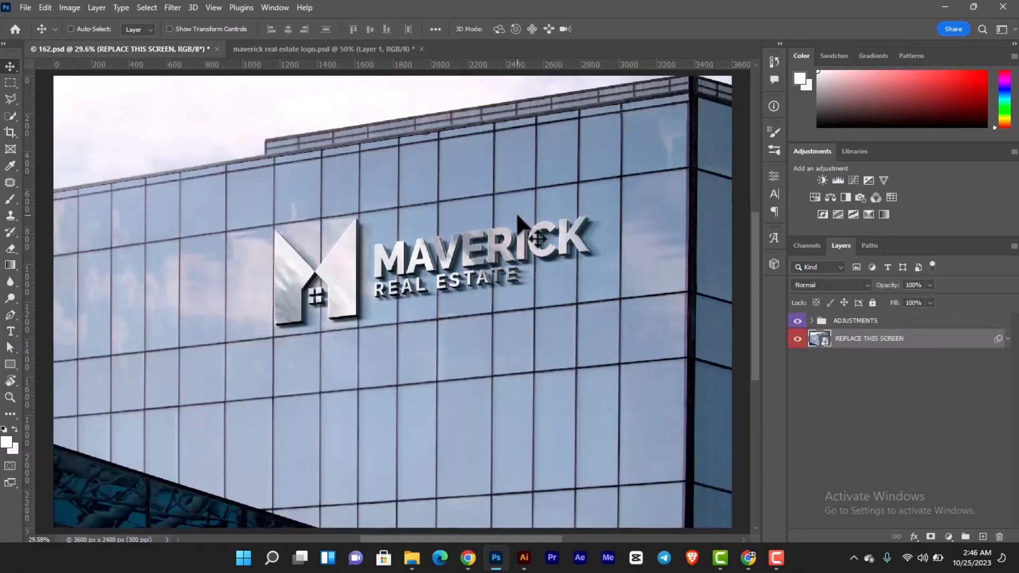